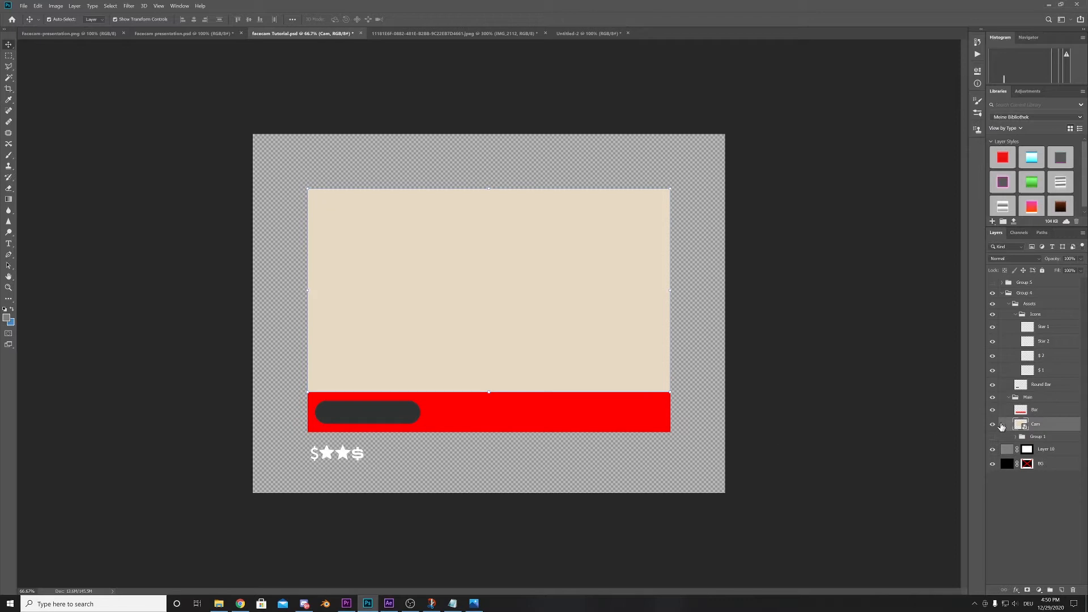
- Identify the Cam, Bar and BG layers on the canvas by briefly toggling their visibility
left_click(993, 425)
left_click(993, 424)
left_click(650, 420)
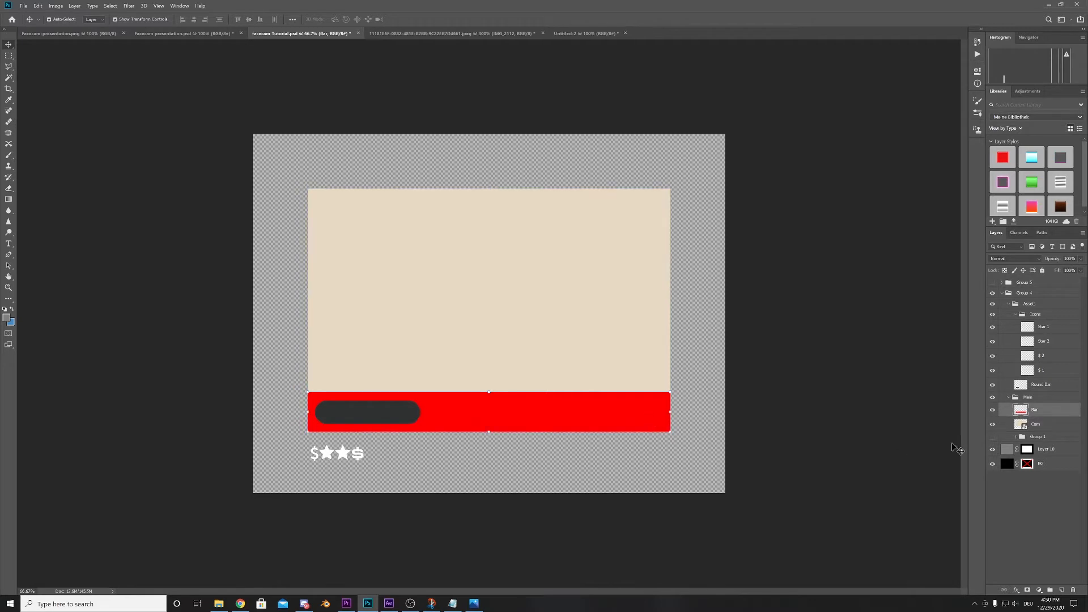
left_click(991, 410)
left_click(991, 409)
left_click(625, 467)
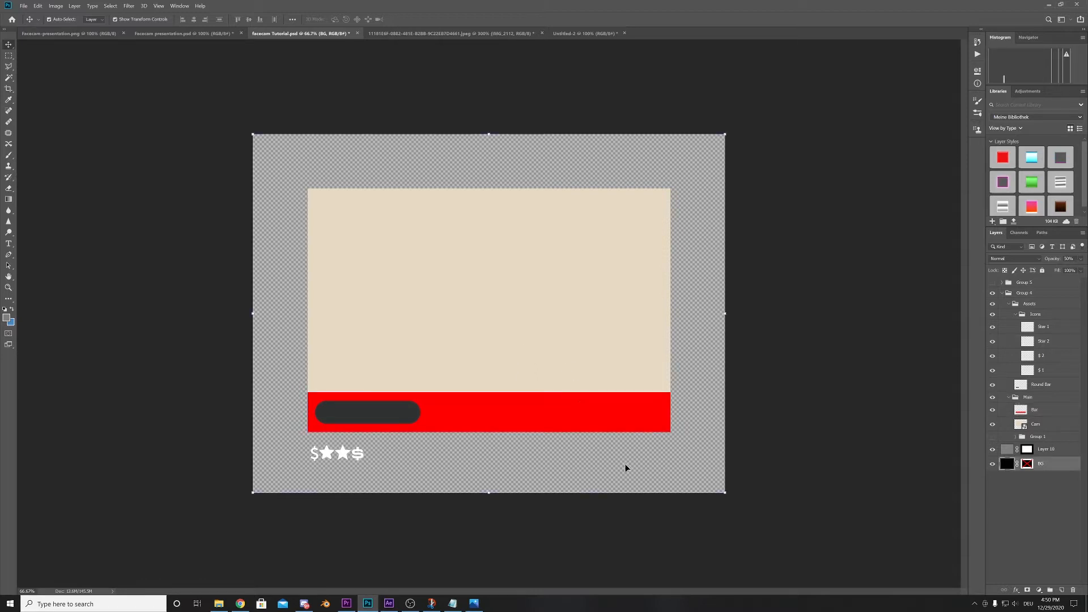
left_click(991, 466)
left_click(992, 466)
- Examine the star icons and the Round Bar layer, toggling the Round Bar's visibility to see what it covers
left_click(329, 457)
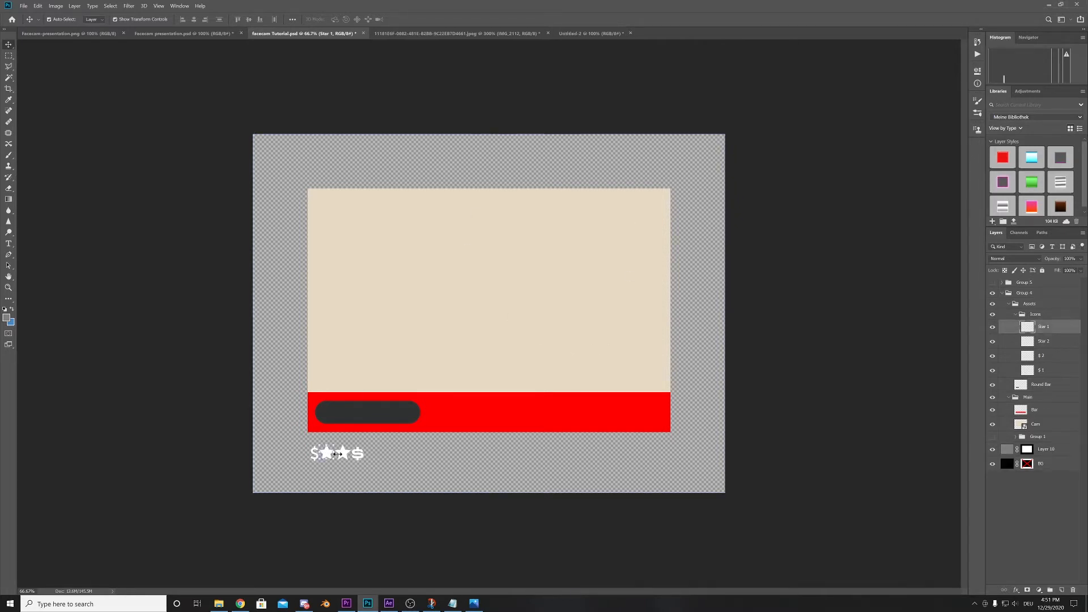
left_click(348, 456)
key("ctrl+t")
key("Return")
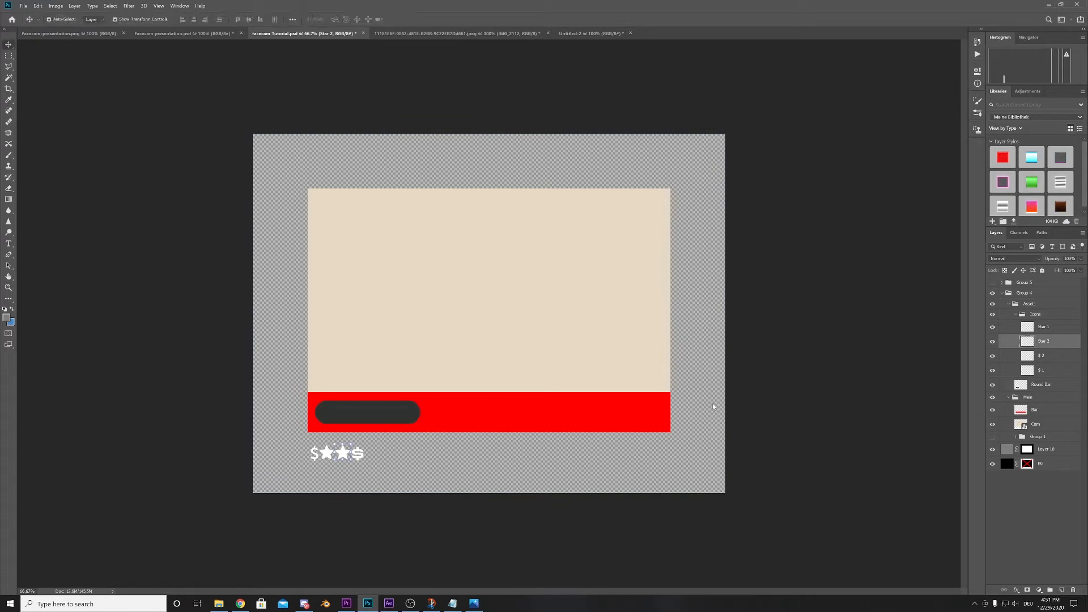
left_click(405, 470)
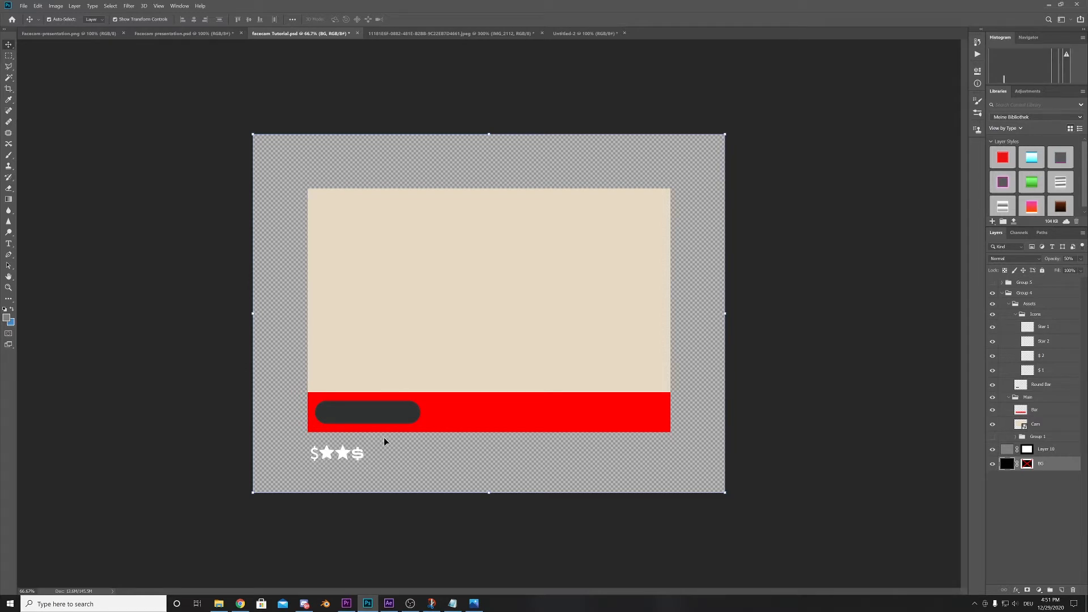
left_click(414, 418)
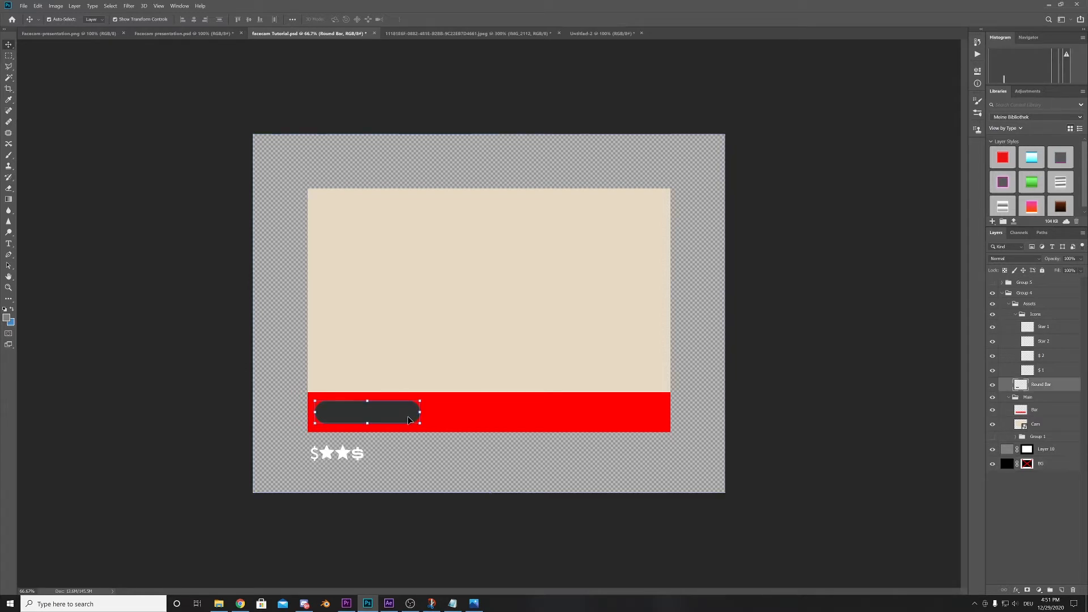
left_click(992, 385)
left_click(993, 385)
left_click(993, 385)
left_click(993, 385)
- Hide the BG layer and check the Layer 10 fill behind the camera area with the Cam layer temporarily hidden
left_click(995, 465)
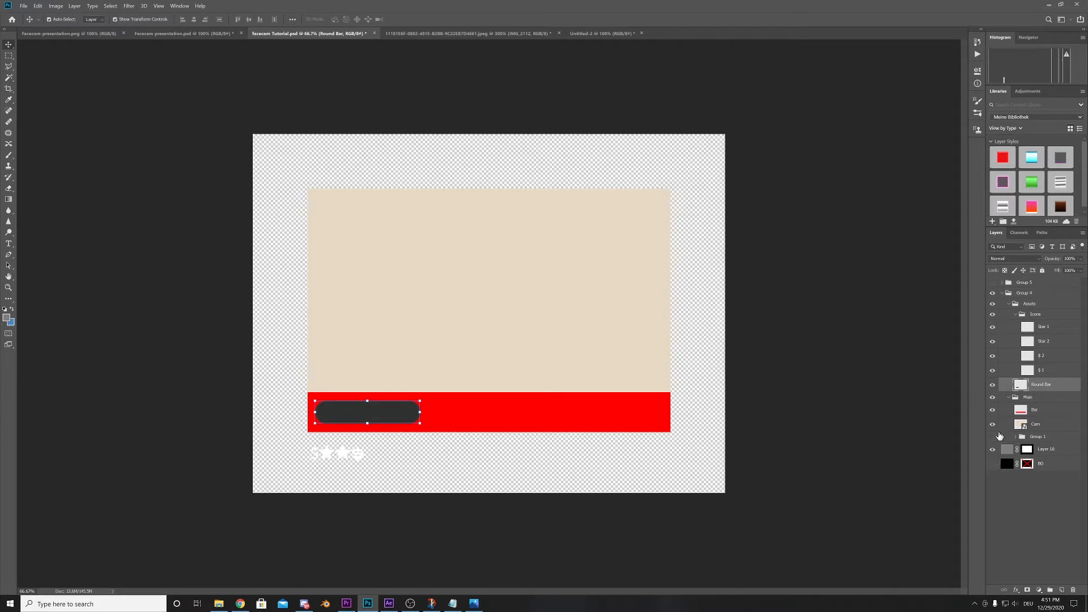
left_click(993, 425)
left_click(992, 449)
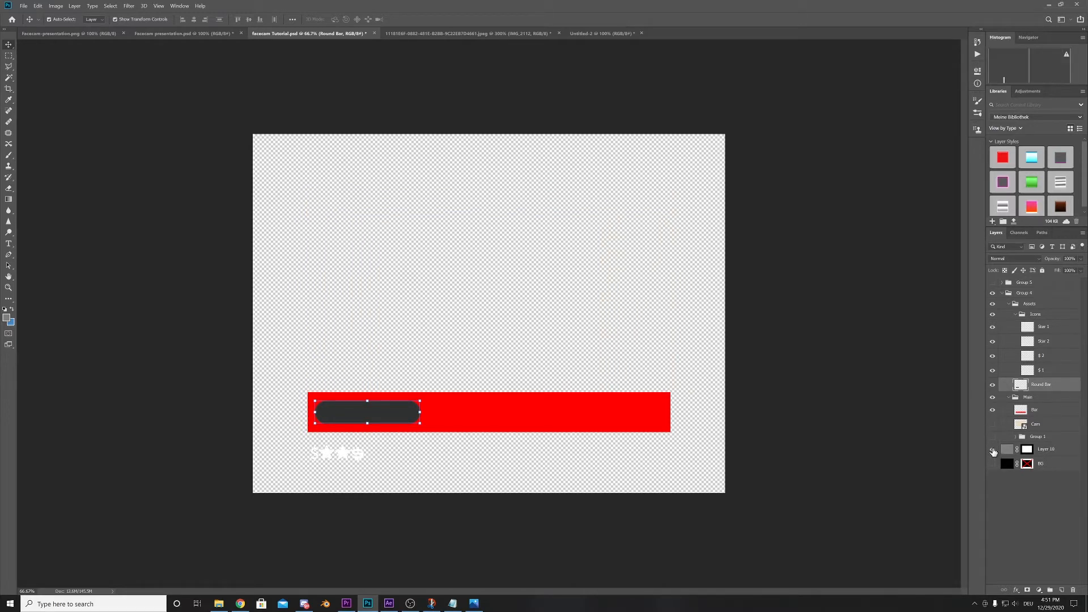
left_click(992, 450)
left_click(992, 450)
left_click(992, 449)
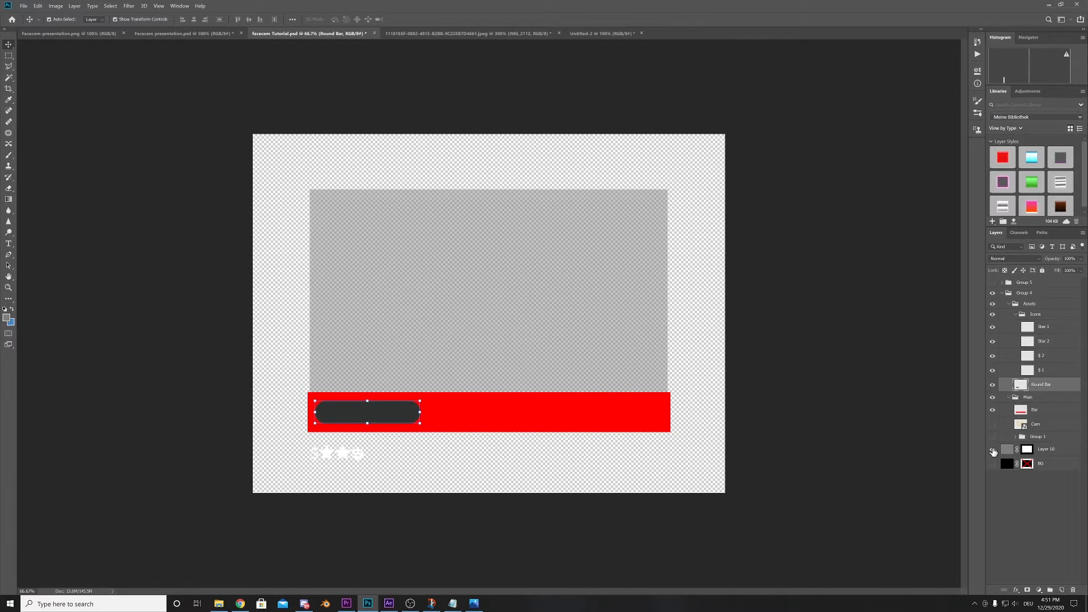
left_click(992, 449)
left_click(993, 449)
left_click(992, 449)
left_click(992, 450)
left_click(547, 217)
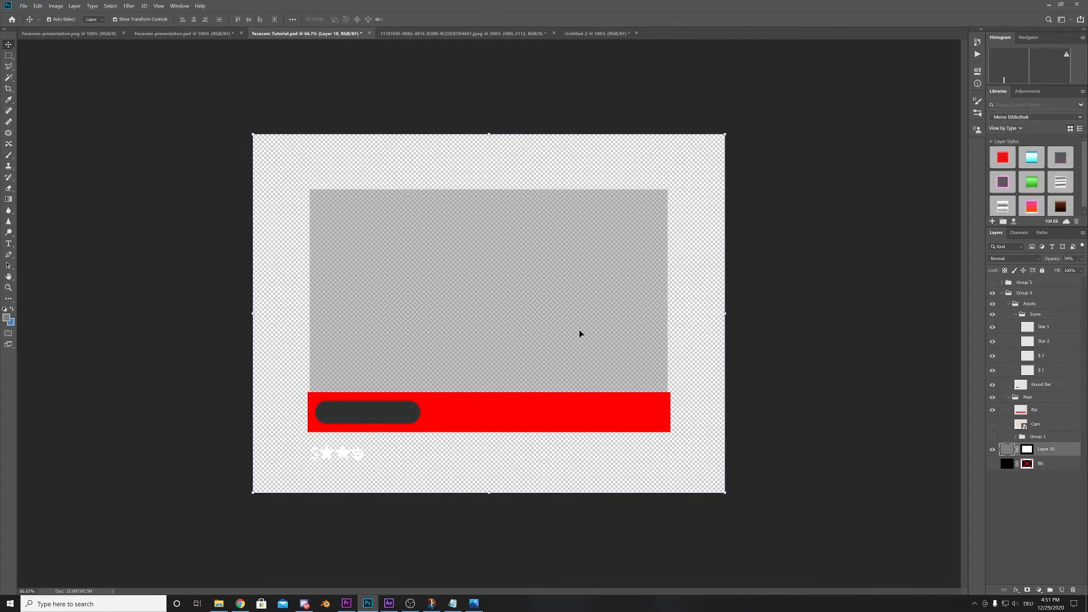
left_click(993, 424)
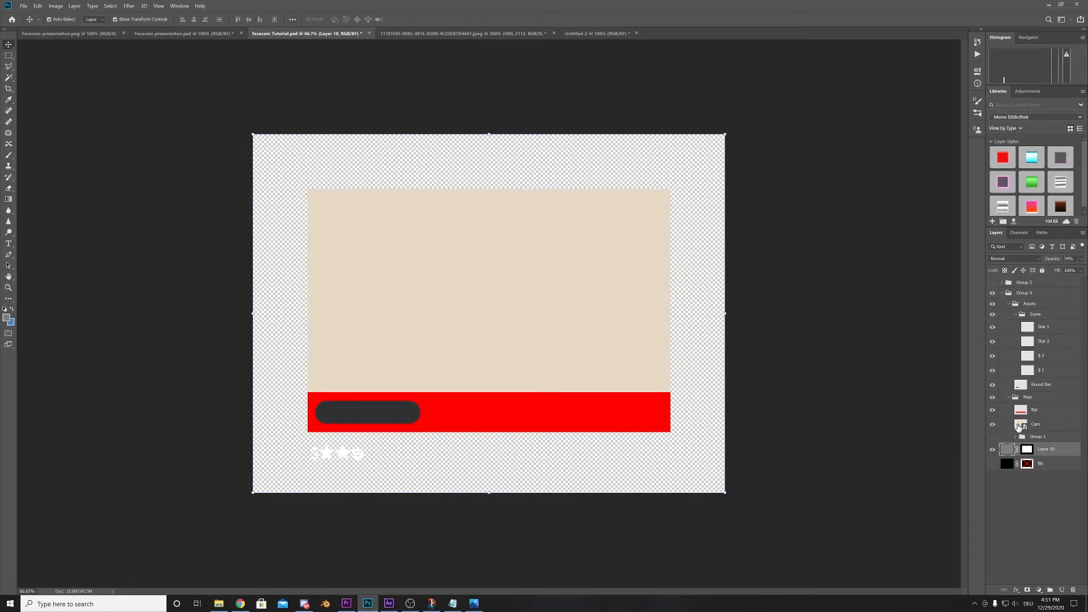
- Add a blue Stroke effect positioned inside the Cam layer's edges
left_click(1019, 425, "ctrl")
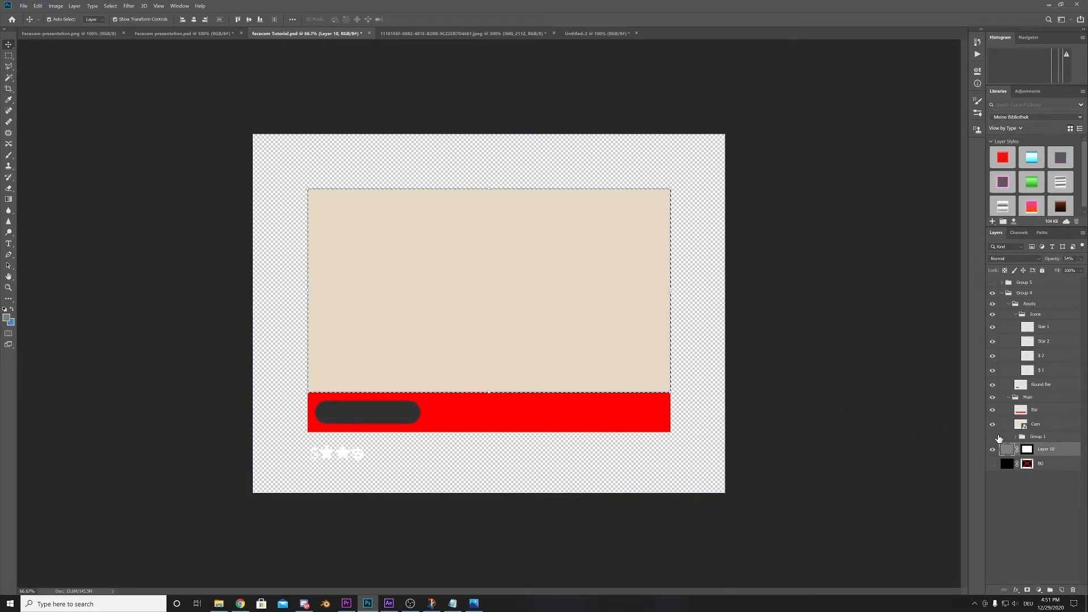
left_click(992, 424)
left_click(993, 424)
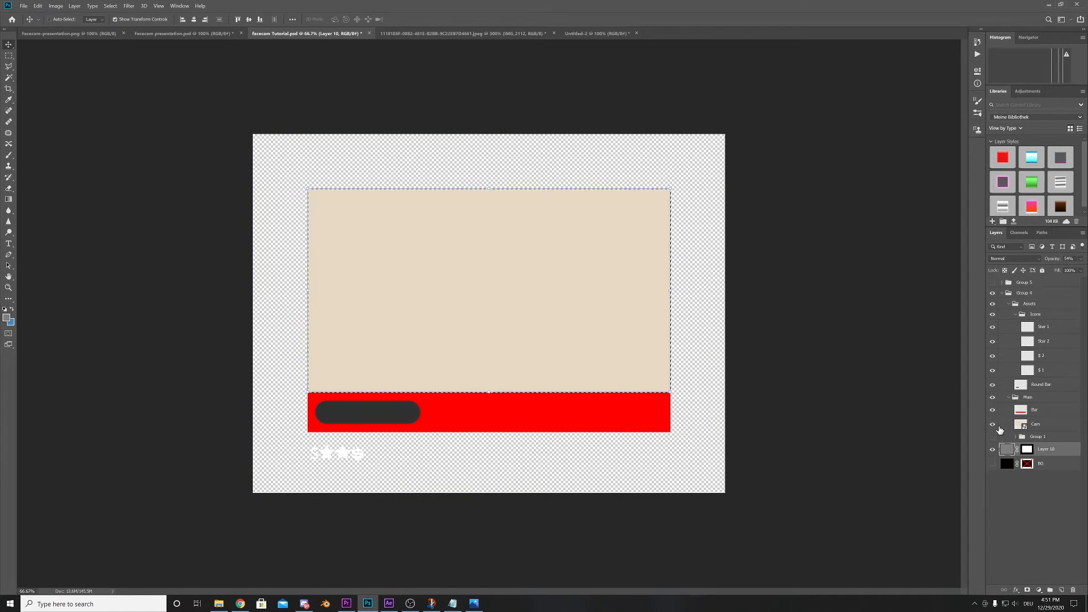
left_click(1051, 425)
double_click(1053, 425)
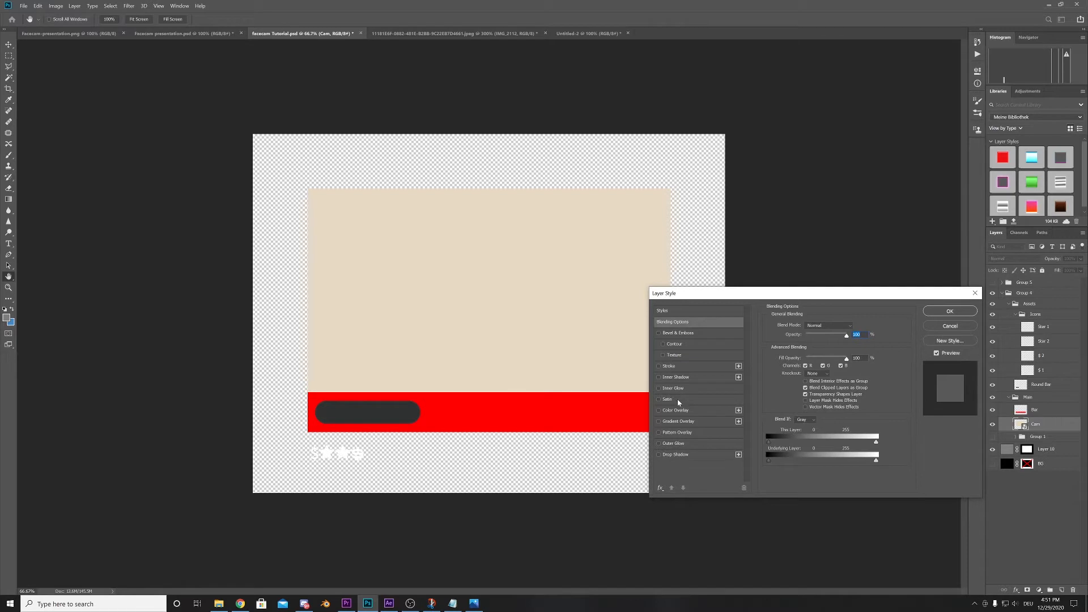
left_click(669, 366)
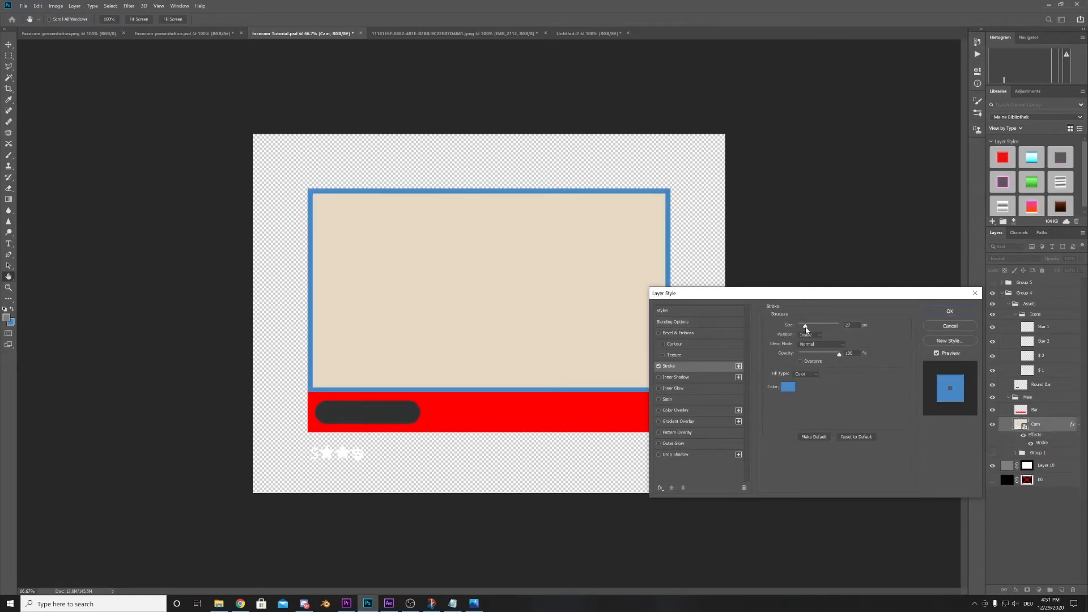
left_click_drag(806, 329, 804, 330)
left_click_drag(737, 294, 713, 318)
left_click(925, 334)
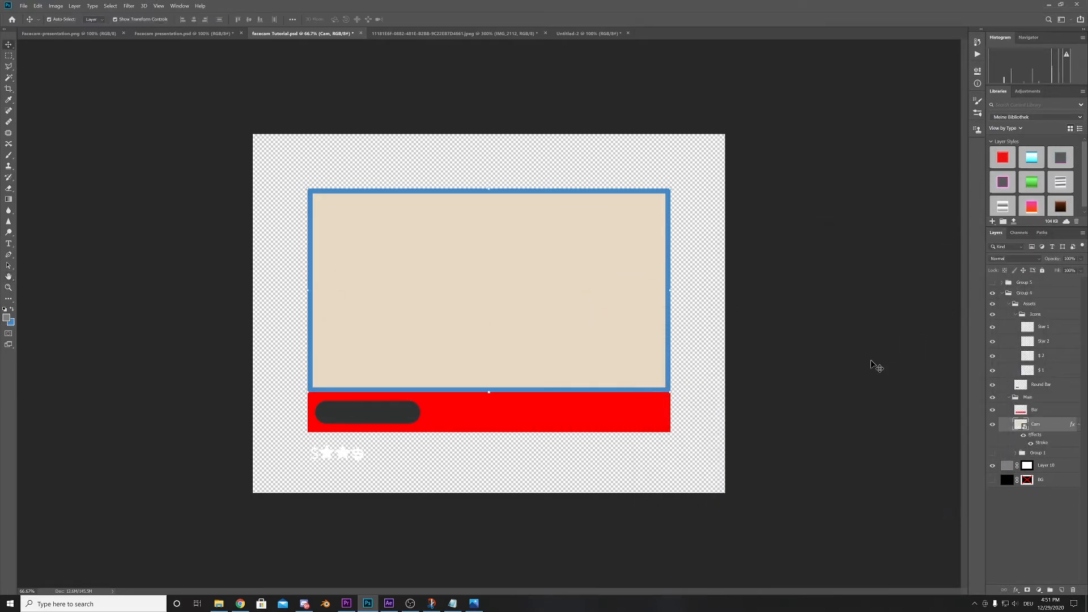
- Duplicate the black logo on Layer 1 of the Untitled-2 document into facecam Tutorial.psd
left_click(646, 418)
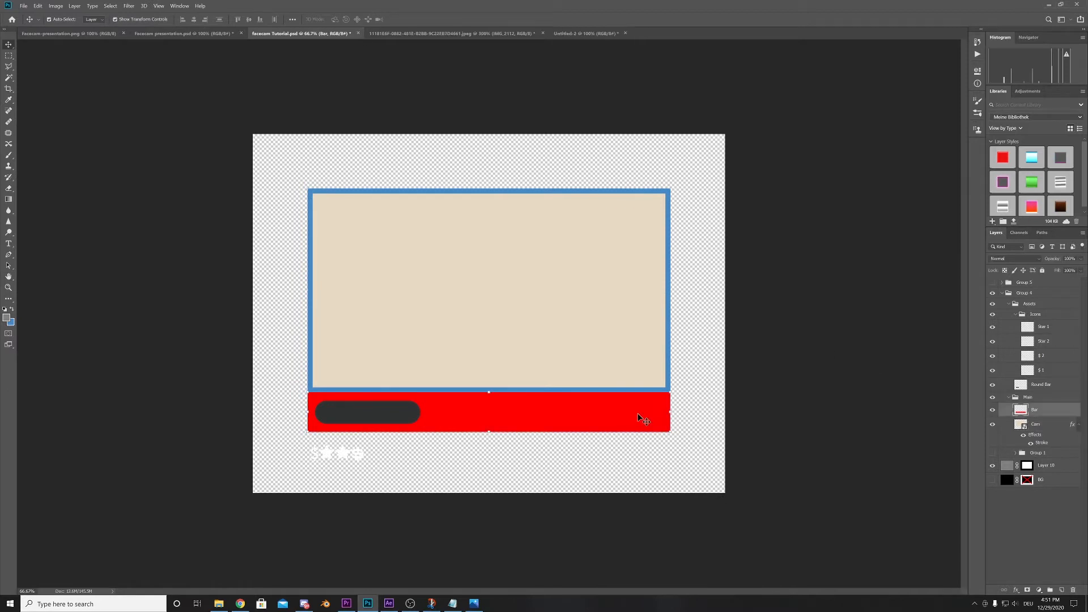
left_click(779, 367)
left_click(561, 34)
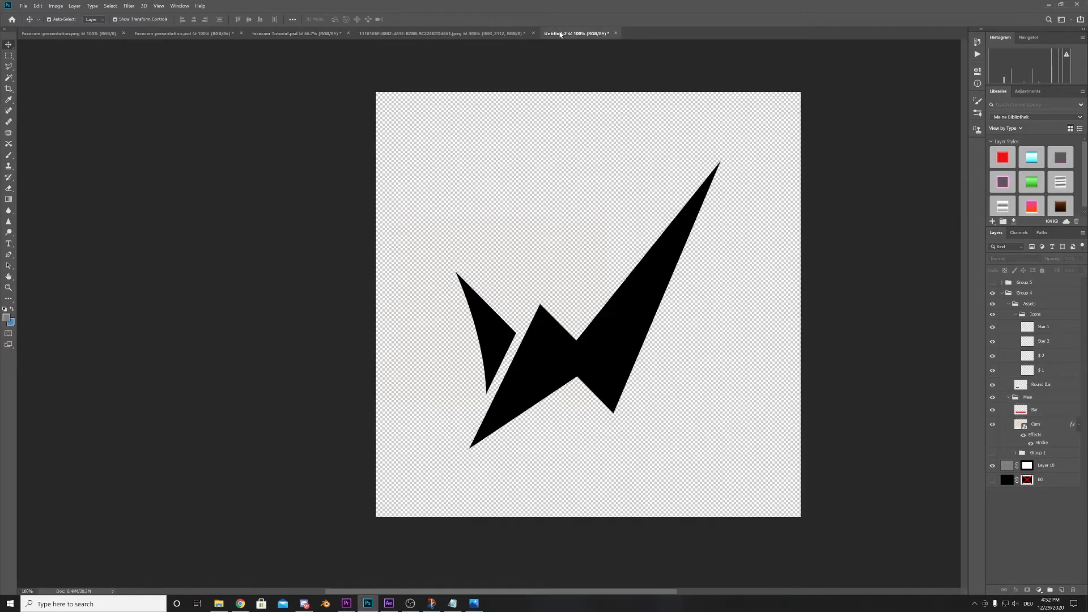
left_click(623, 359)
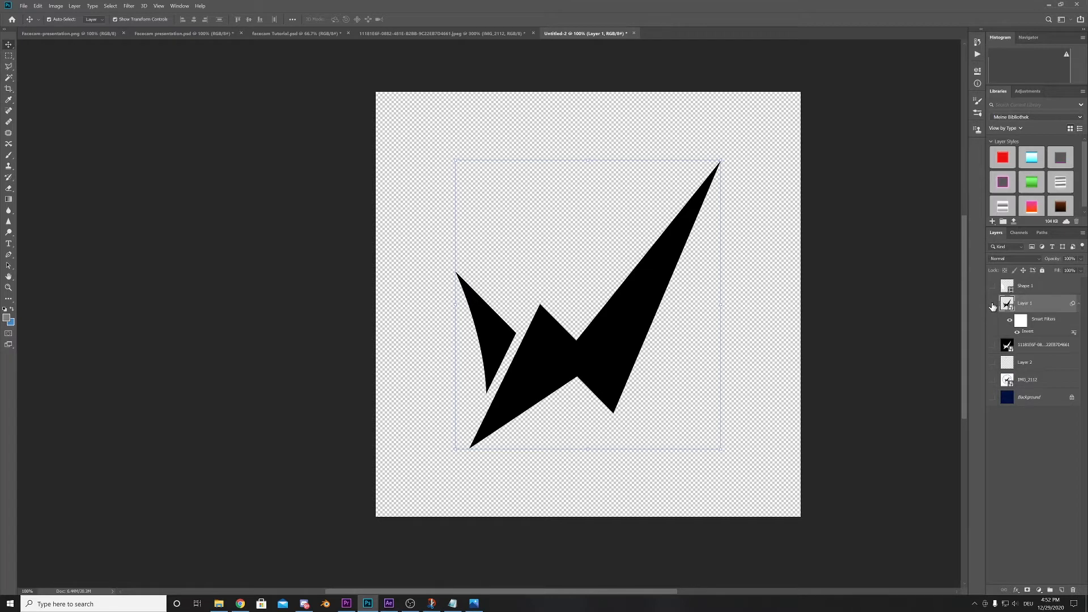
right_click(1046, 304)
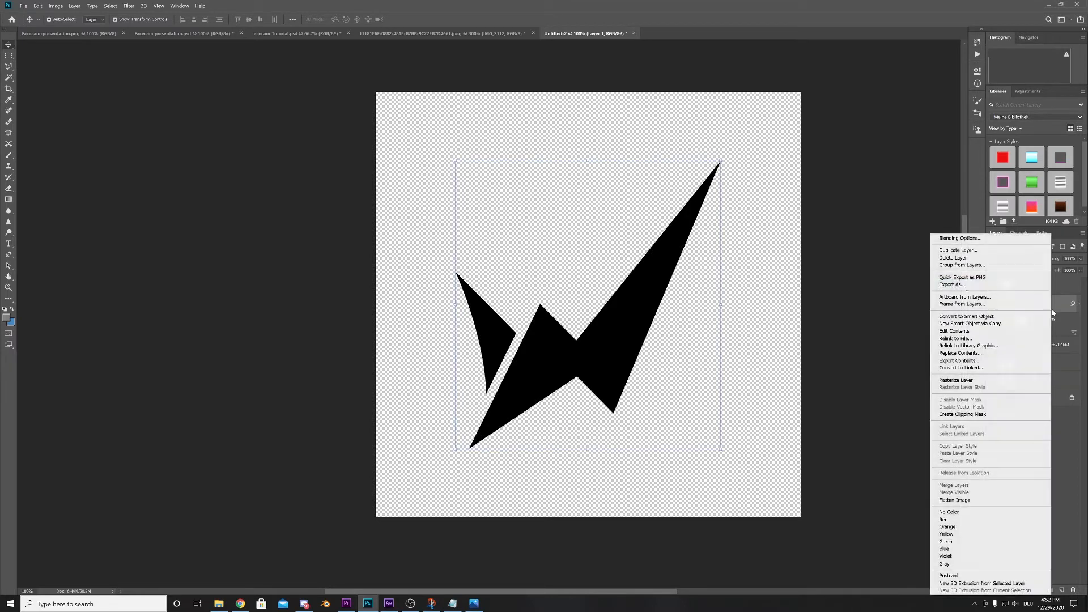
left_click(958, 250)
left_click(538, 207)
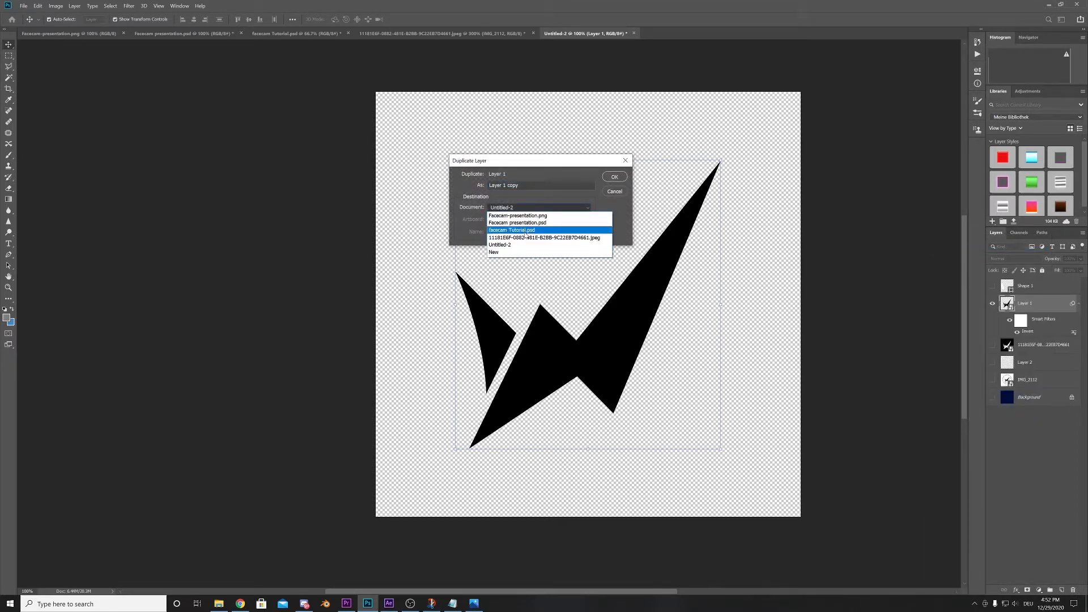
left_click(526, 230)
left_click(615, 176)
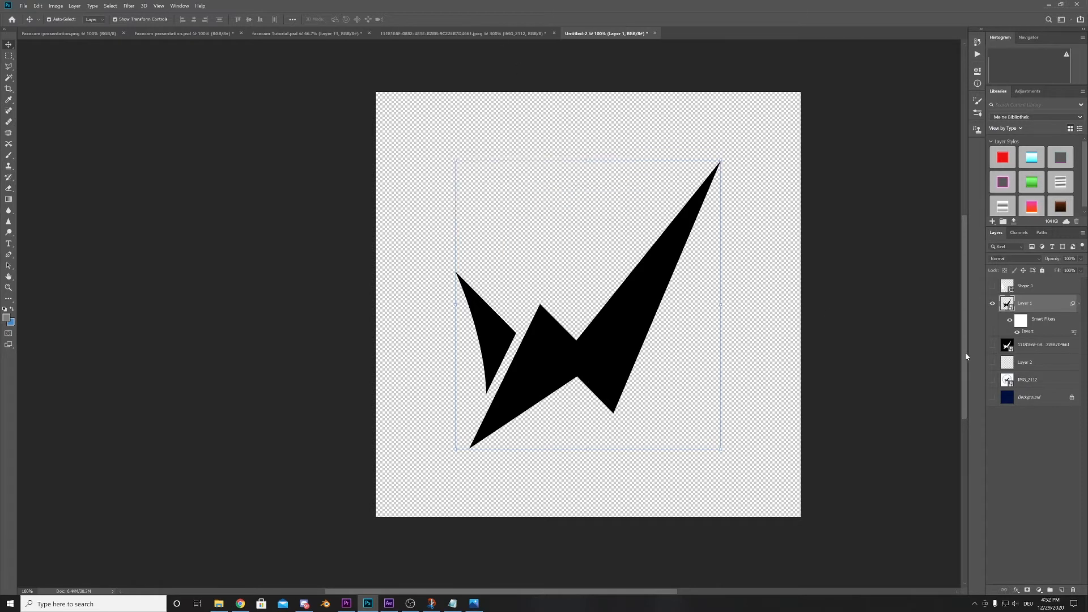
- In Untitled-2, hide Layer 1, show the IMG_2112 logo layer and duplicate it into facecam Tutorial.psd
left_click(993, 303)
left_click(993, 380)
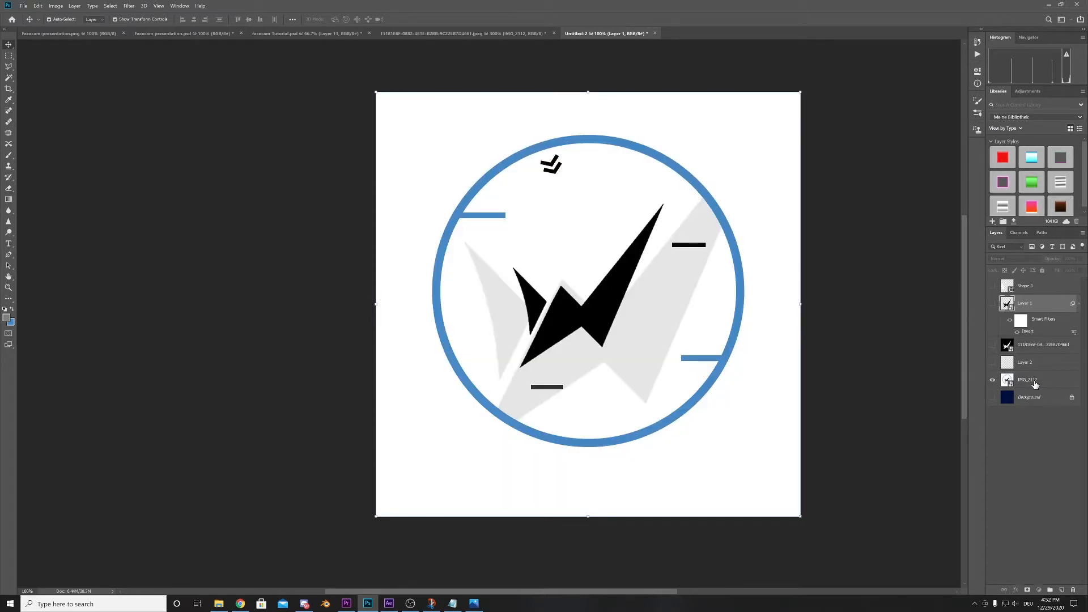
left_click(1035, 383)
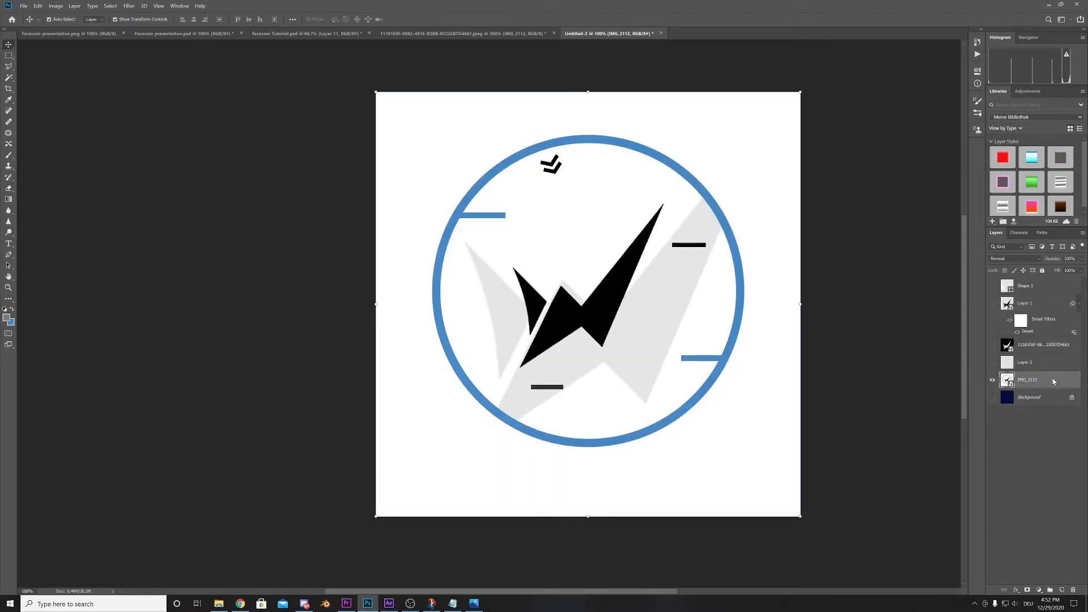
right_click(1053, 382)
left_click(995, 33)
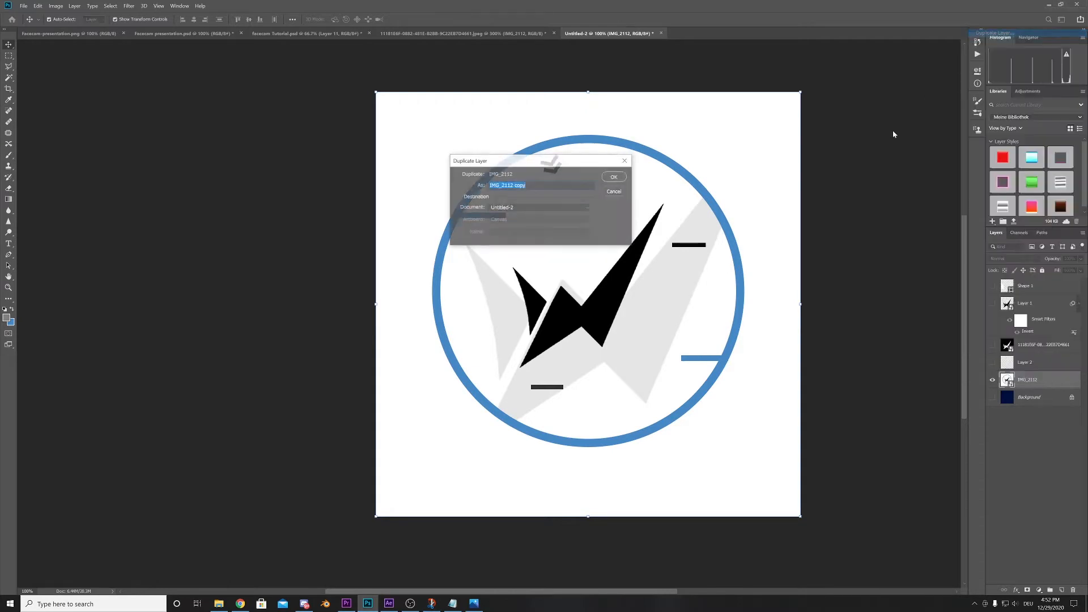
left_click(538, 207)
left_click(527, 222)
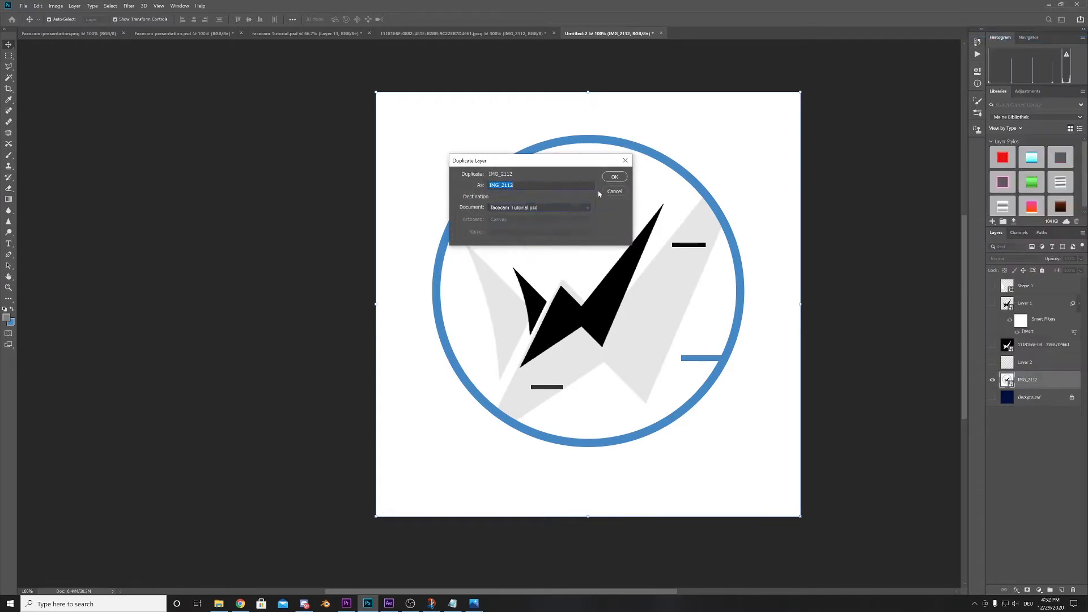
left_click(615, 176)
- In facecam Tutorial.psd, set the foreground colour to the logo ring's blue, 4789c6
left_click(303, 34)
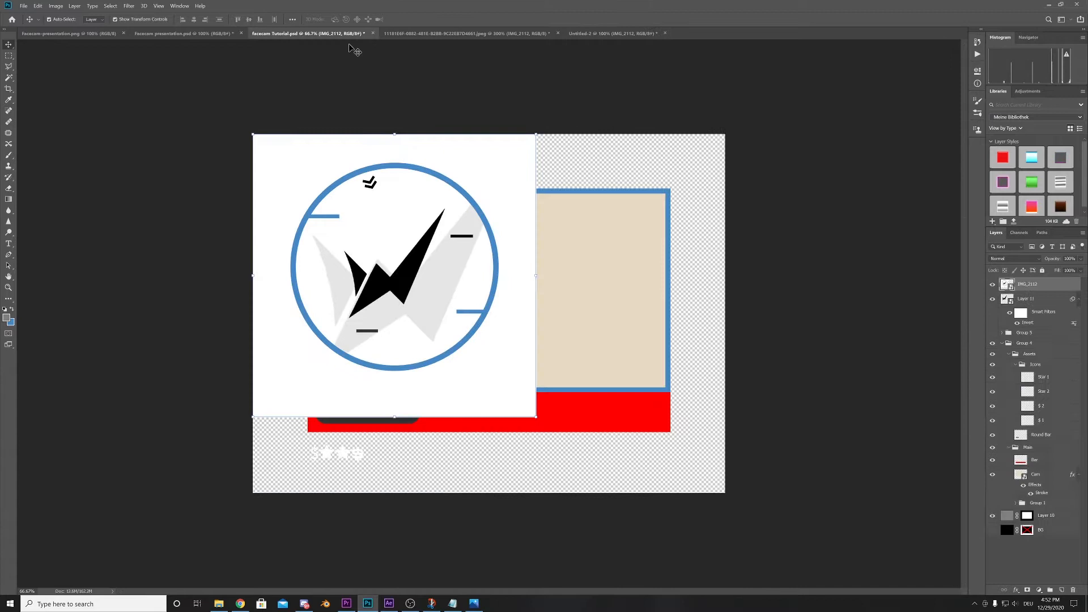
left_click(751, 238)
left_click(478, 194)
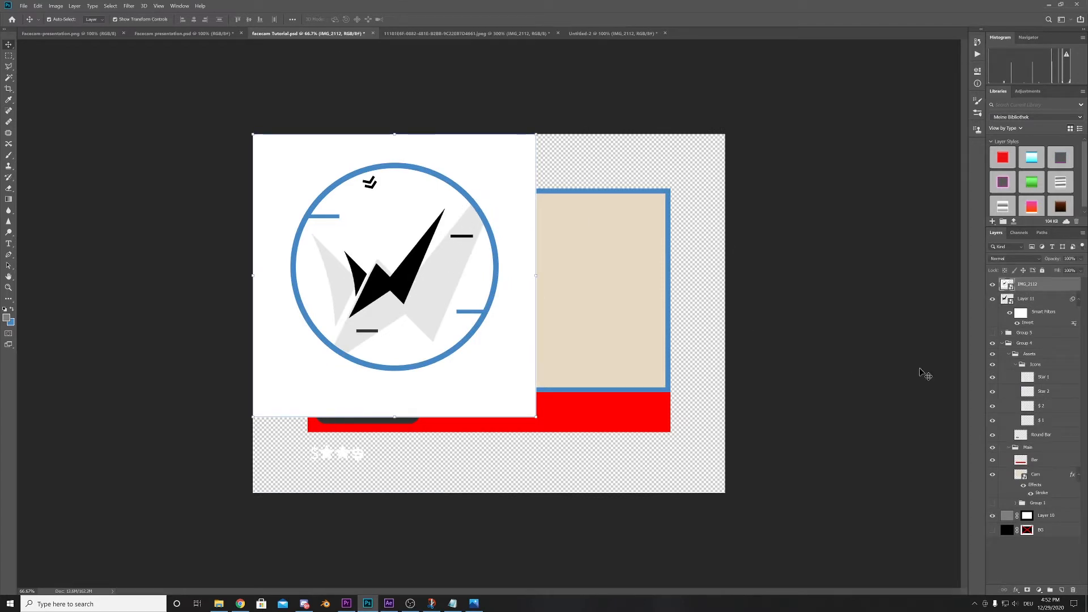
left_click(6, 317)
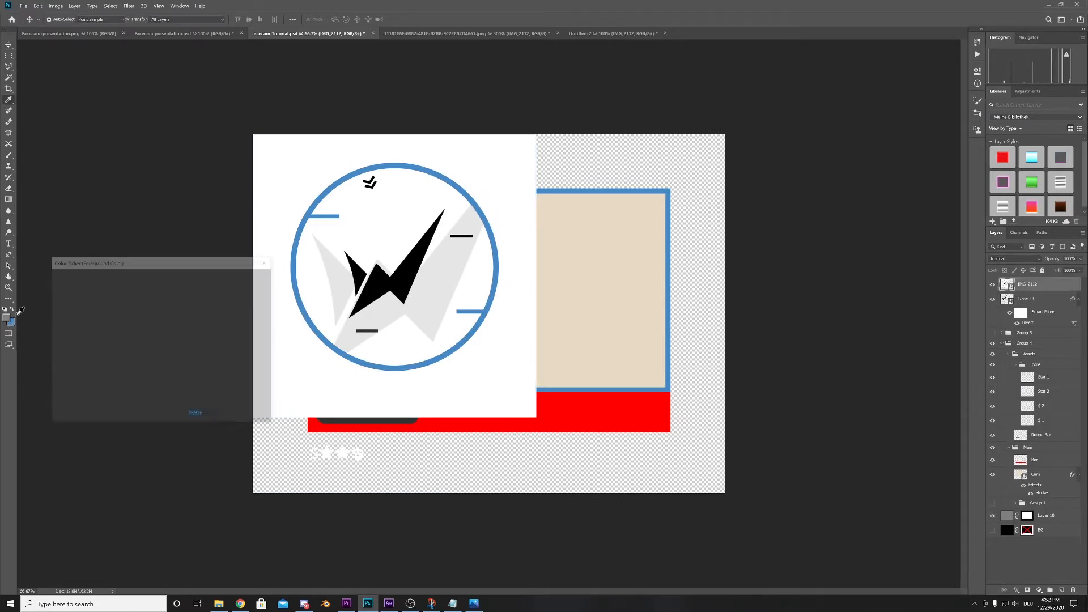
left_click(482, 212)
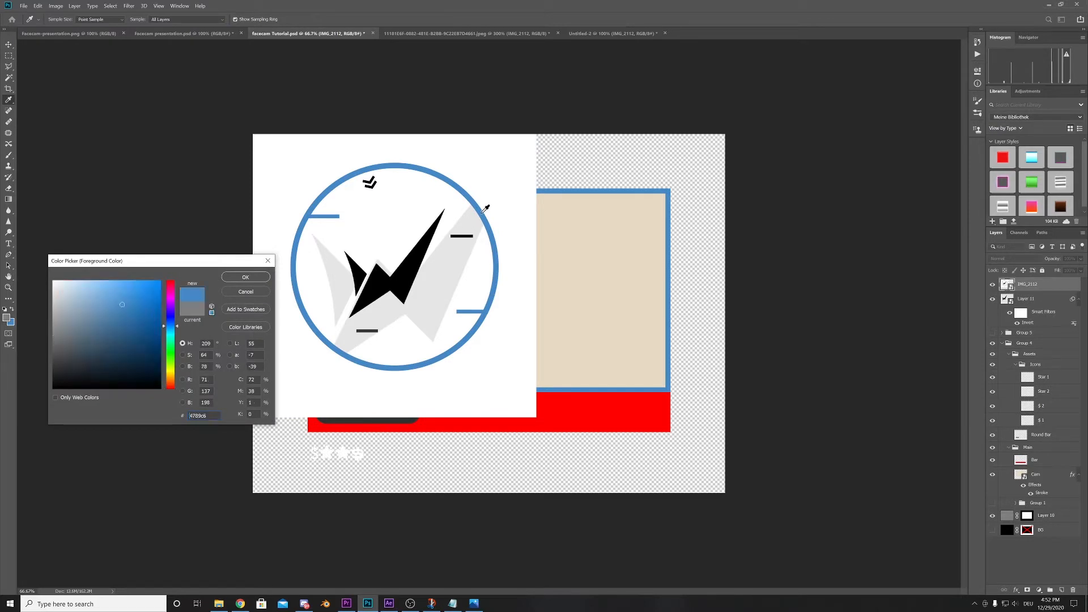
left_click(228, 280)
- Create a new layer, adjust the round brush's size and hardness, and try a blue dab above the camera frame
key("b")
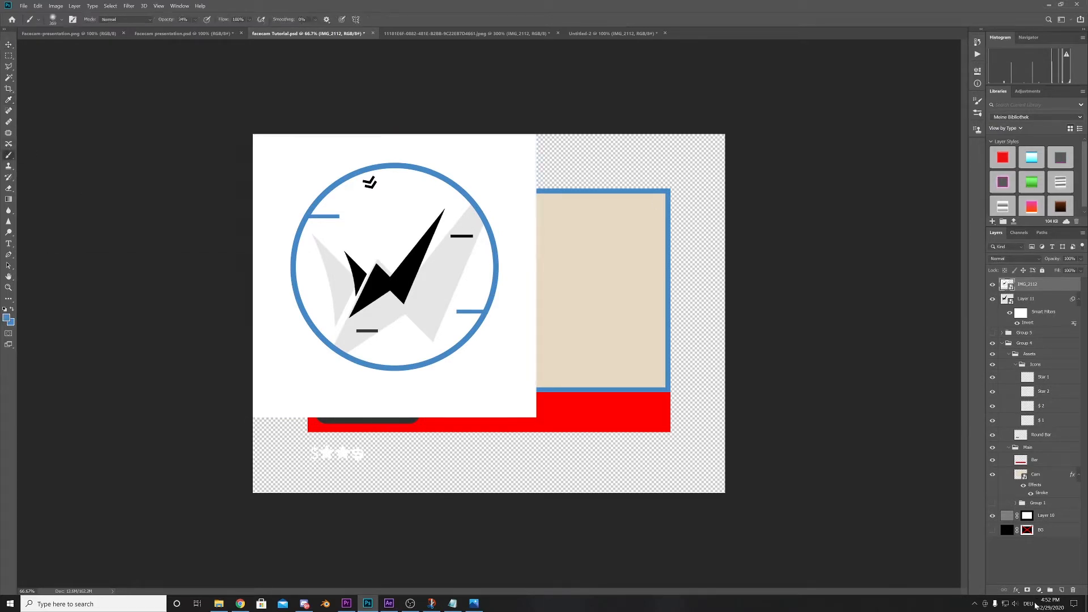
left_click(1062, 590)
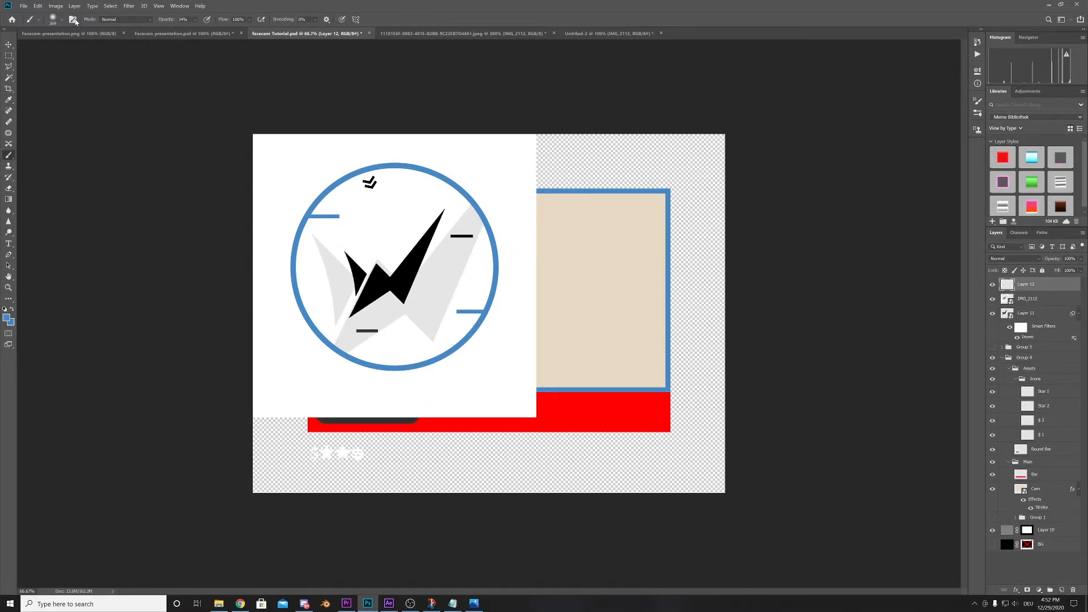
left_click(62, 20)
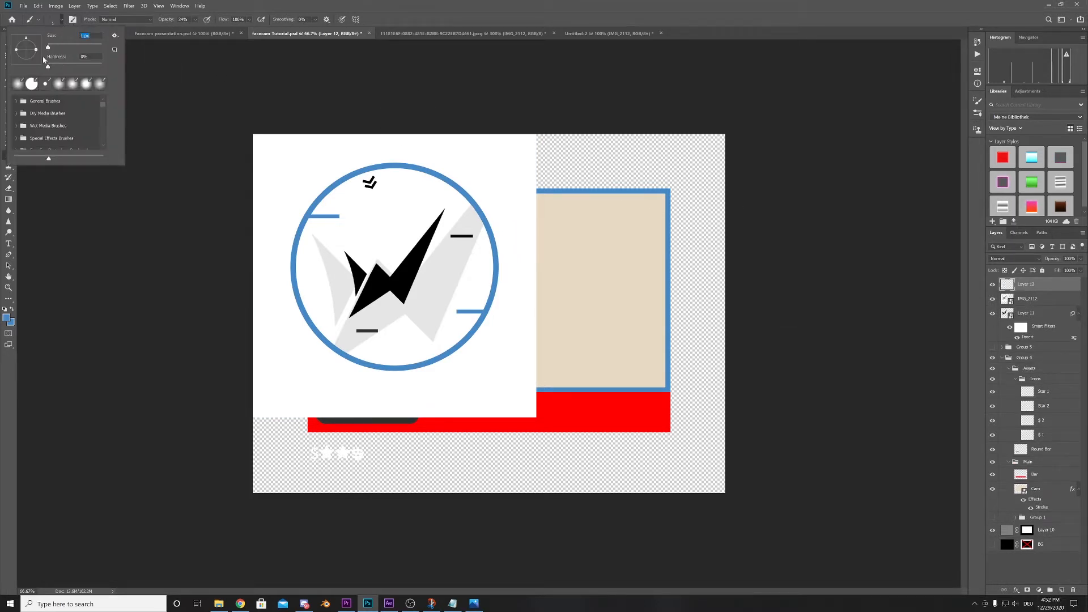
left_click_drag(50, 47, 120, 71)
left_click_drag(59, 48, 68, 48)
left_click(579, 163)
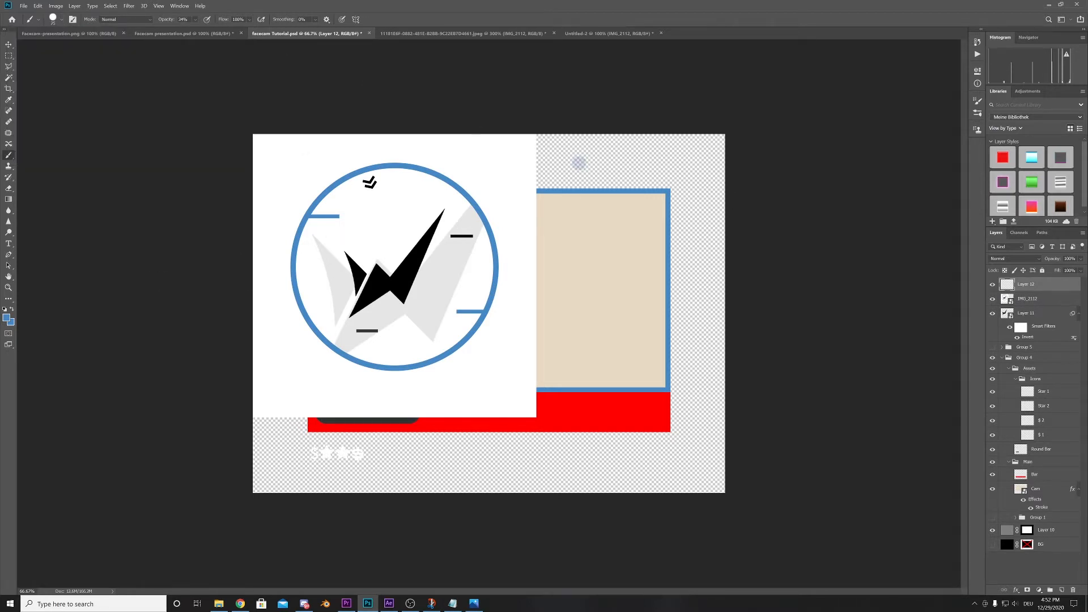
- Set the brush opacity to 100% and paint a solid blue swatch dot above the camera frame
left_click(44, 6)
left_click(57, 15)
left_click_drag(195, 19, 270, 39)
left_click(583, 169)
- Paint a light grey swatch dot and a white one beside the blue dot above the camera frame
left_click(7, 317)
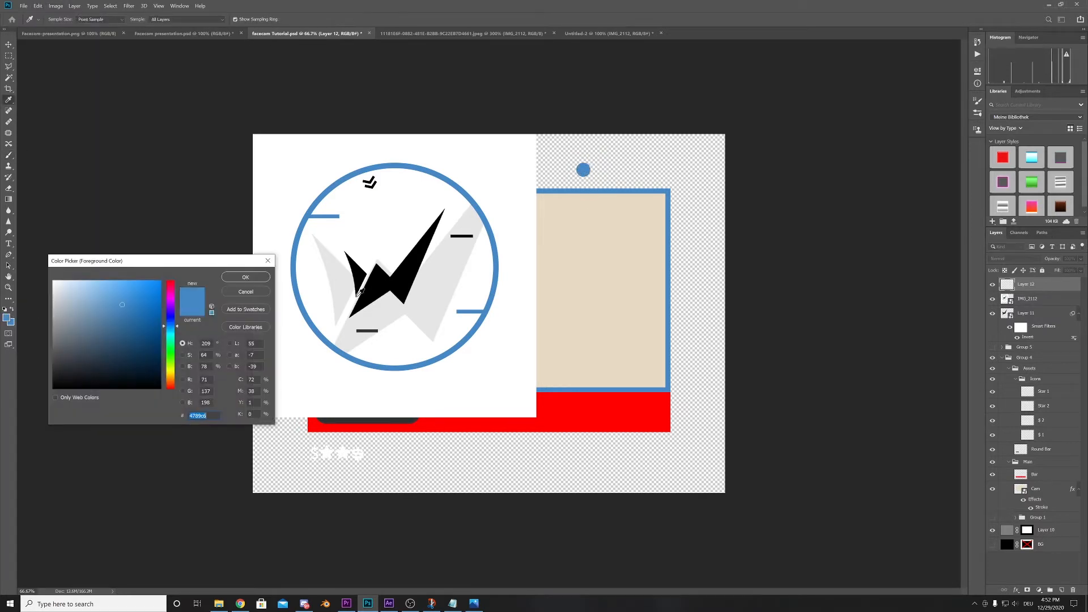
left_click(59, 282)
left_click(244, 275)
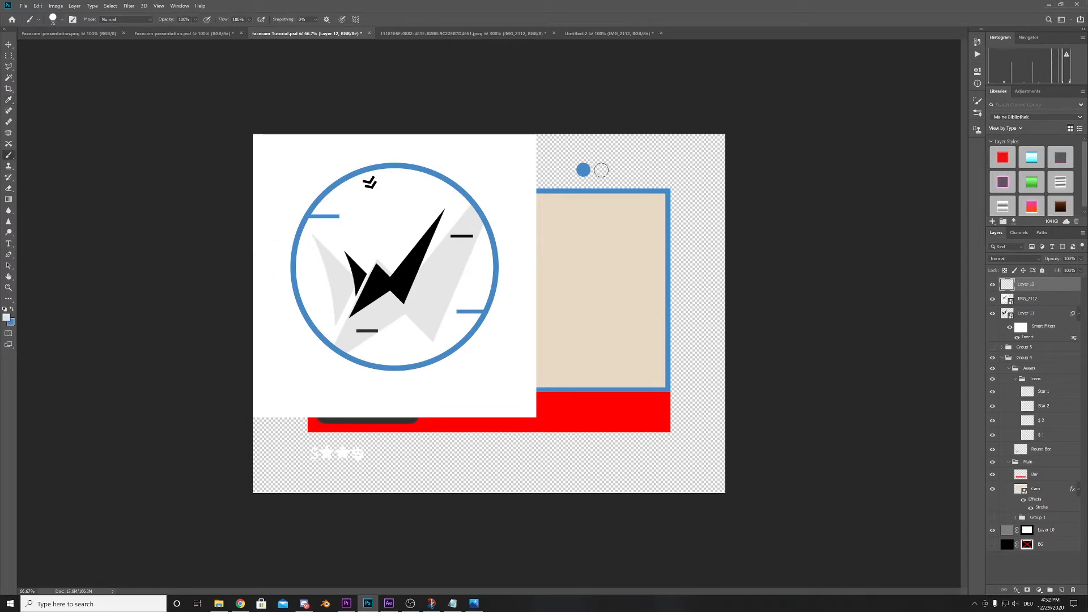
left_click(600, 169)
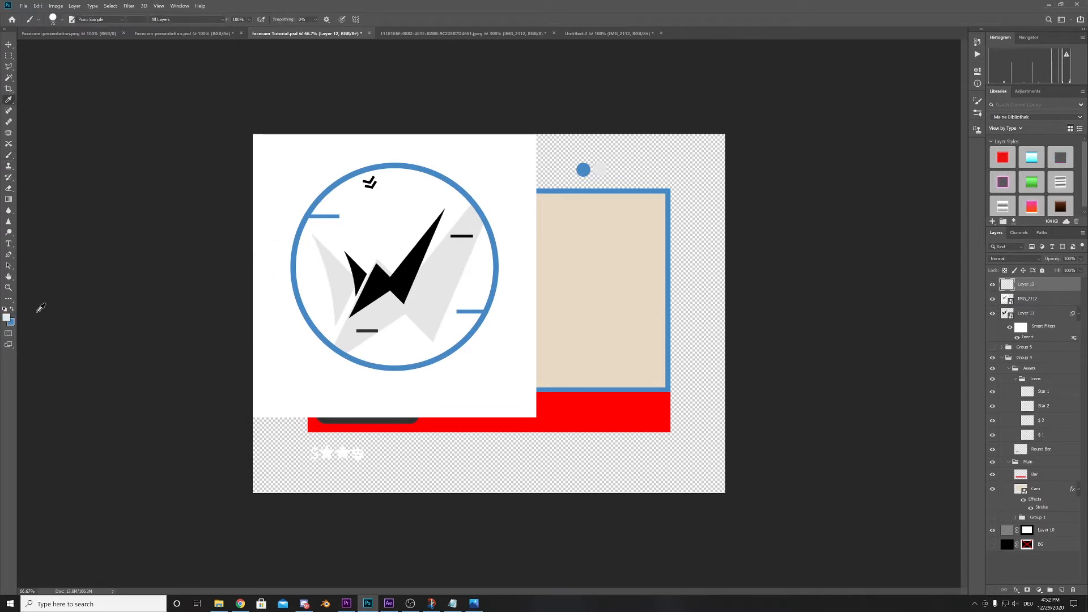
left_click(7, 317)
left_click(243, 276)
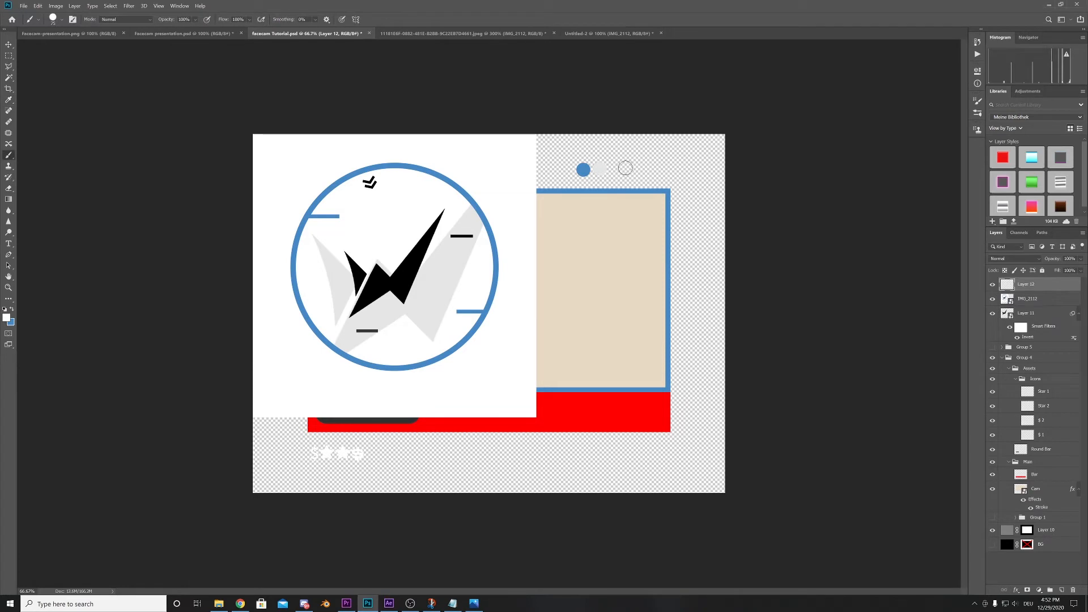
left_click(618, 169)
- Add a dark grey 303231 dot sampled from the logo's small bar and a black 000000 dot to the palette row
left_click(7, 318)
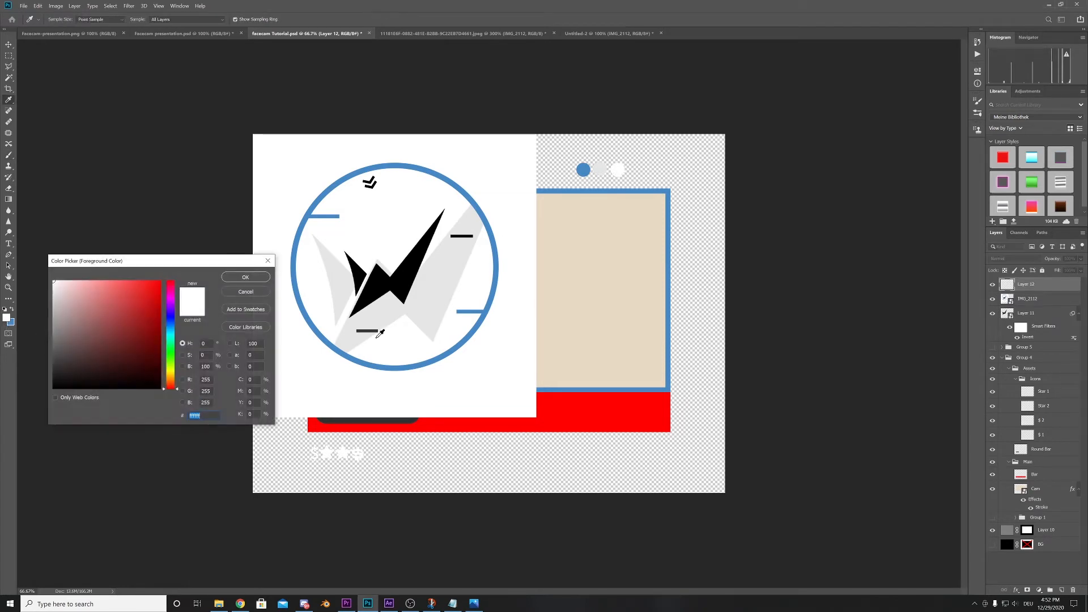
left_click(373, 331)
left_click(239, 278)
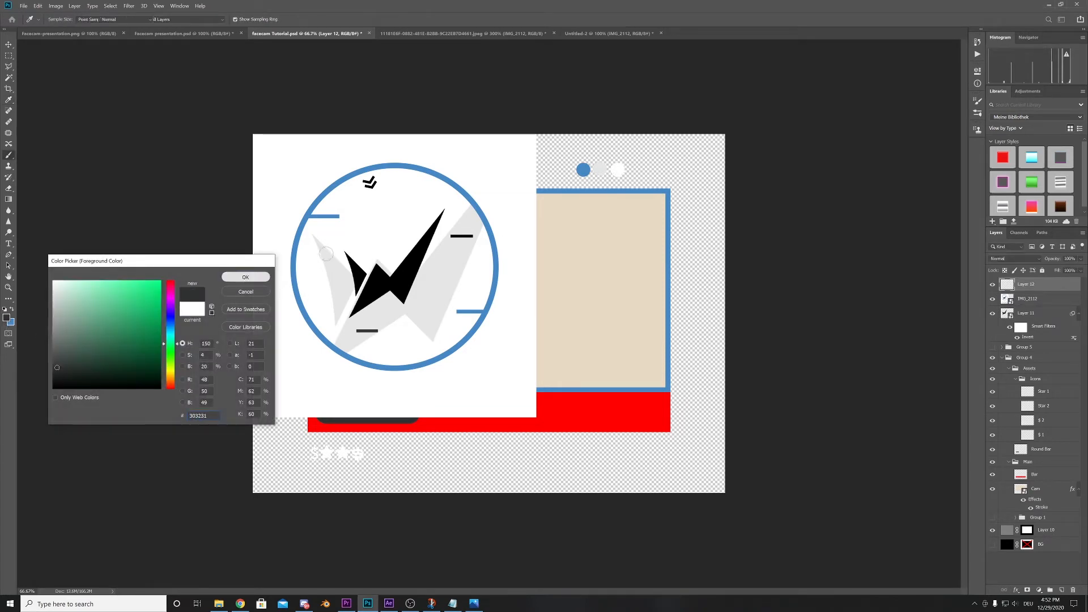
left_click(635, 170)
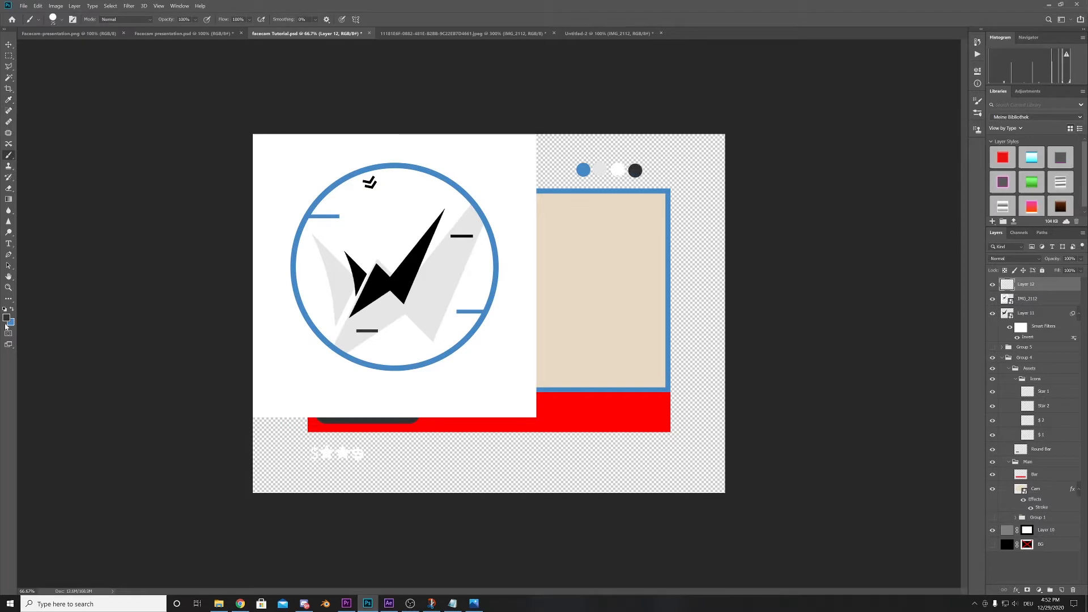
left_click(7, 319)
left_click(374, 275)
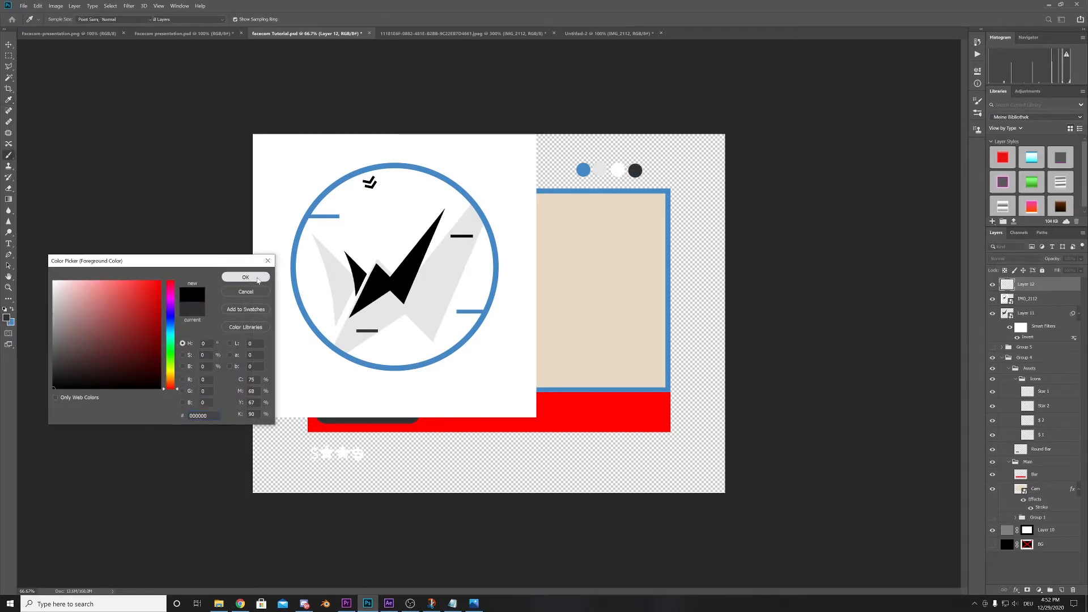
left_click(258, 278)
left_click(653, 171)
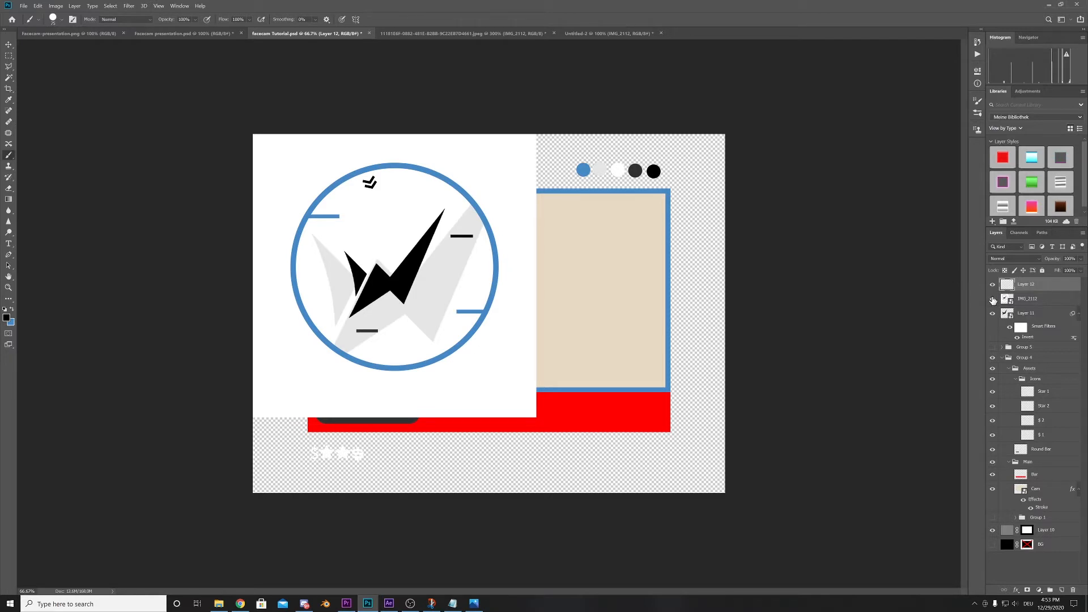
- Hide the IMG_2112 logo layer and select Layer 11 with the lightning bolt
left_click(993, 300)
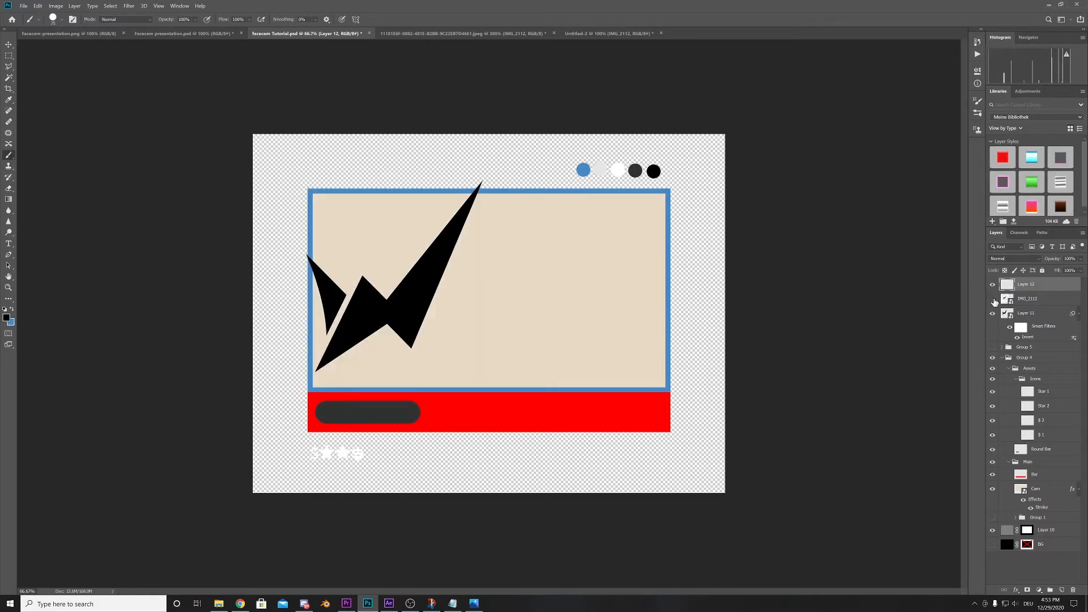
left_click(993, 314)
left_click(993, 313)
left_click(1026, 313)
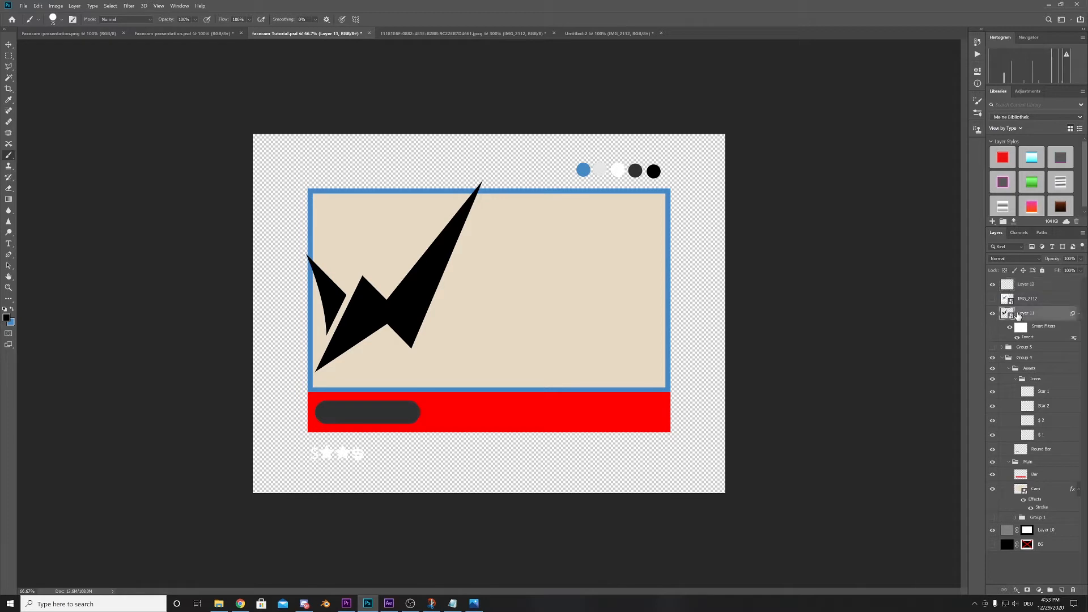
- Toggle the Cam layer and its effects off and on to compare the camera area with and without them
left_click(23, 6)
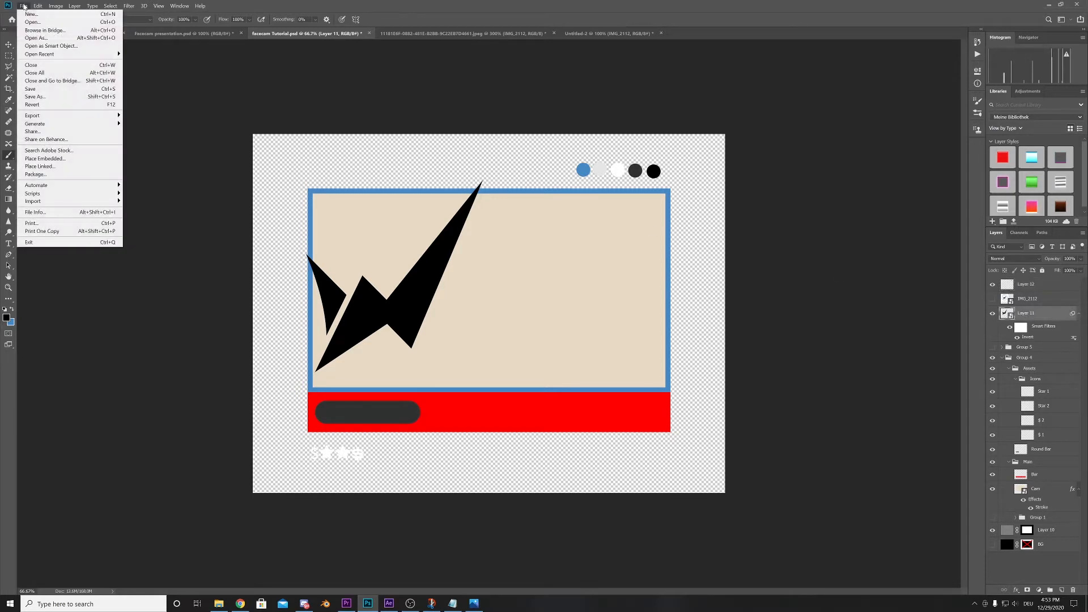
left_click(991, 491)
left_click(992, 489)
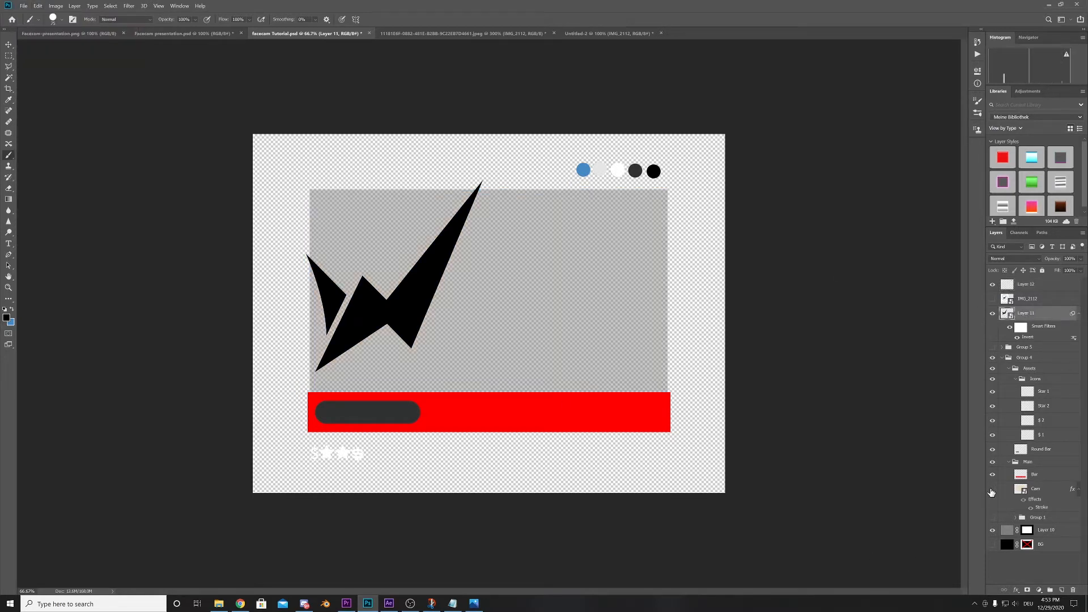
left_click(992, 489)
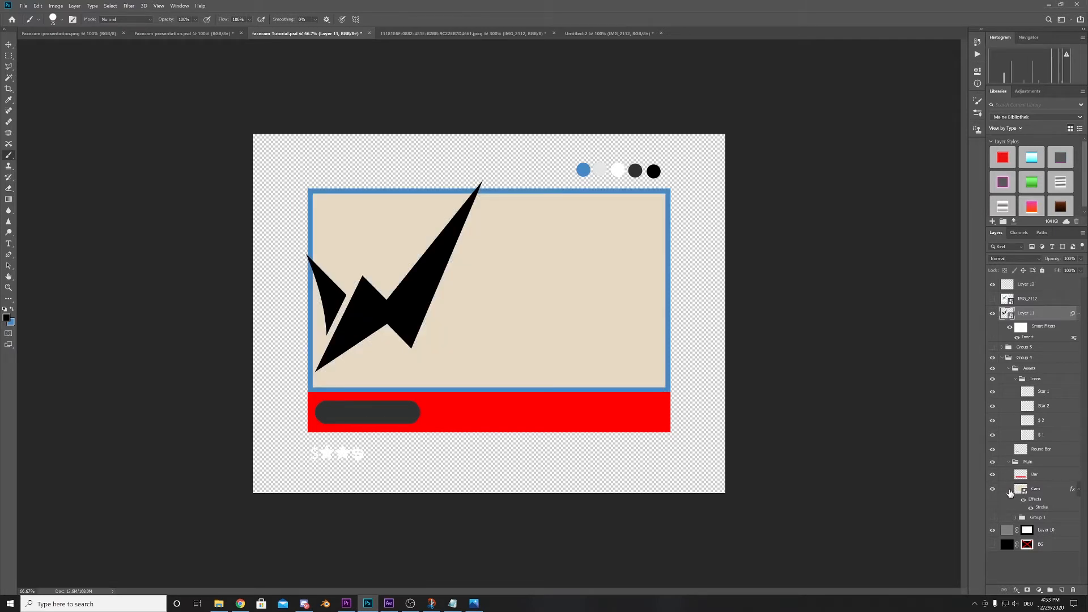
left_click(992, 490)
left_click(992, 489)
key("v")
left_click(564, 320)
left_click(992, 489)
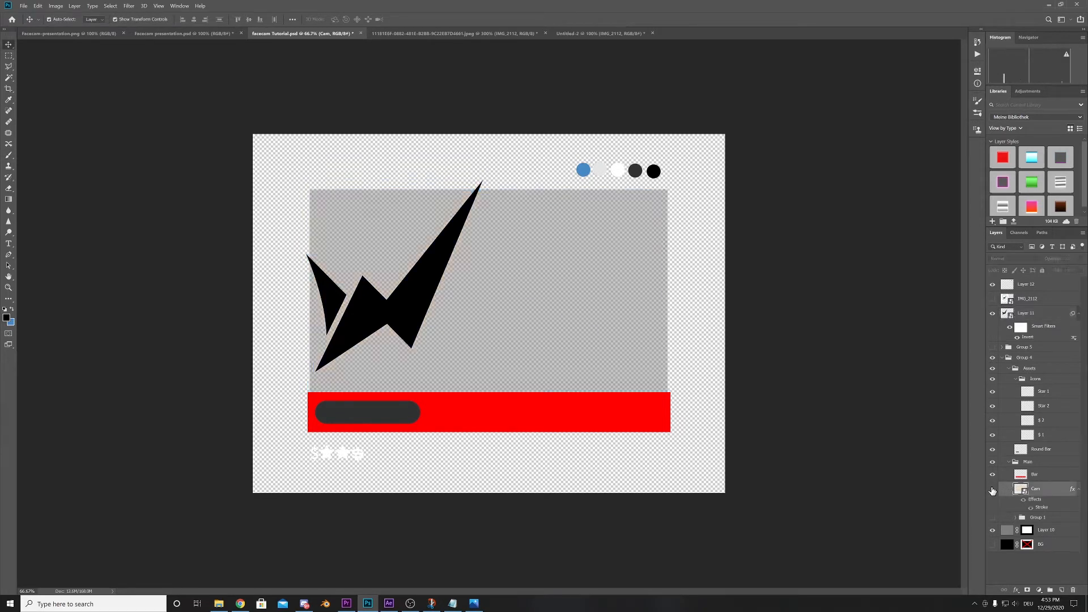
left_click(992, 490)
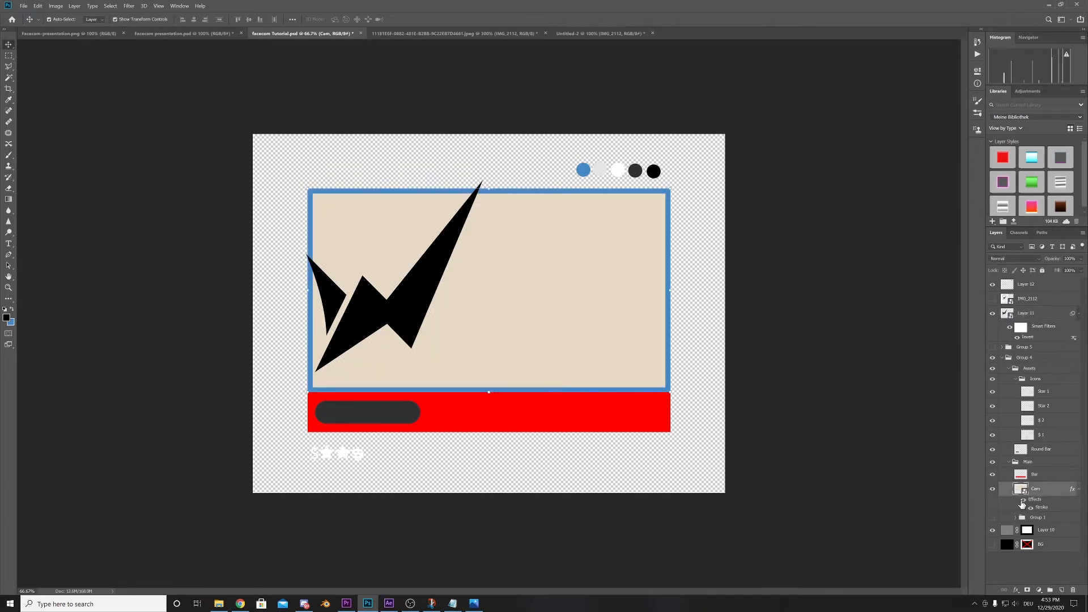
left_click(1024, 501)
left_click(1023, 501)
- Set the foreground colour to the palette's blue, 4789c6
left_click(11, 309)
left_click(6, 317)
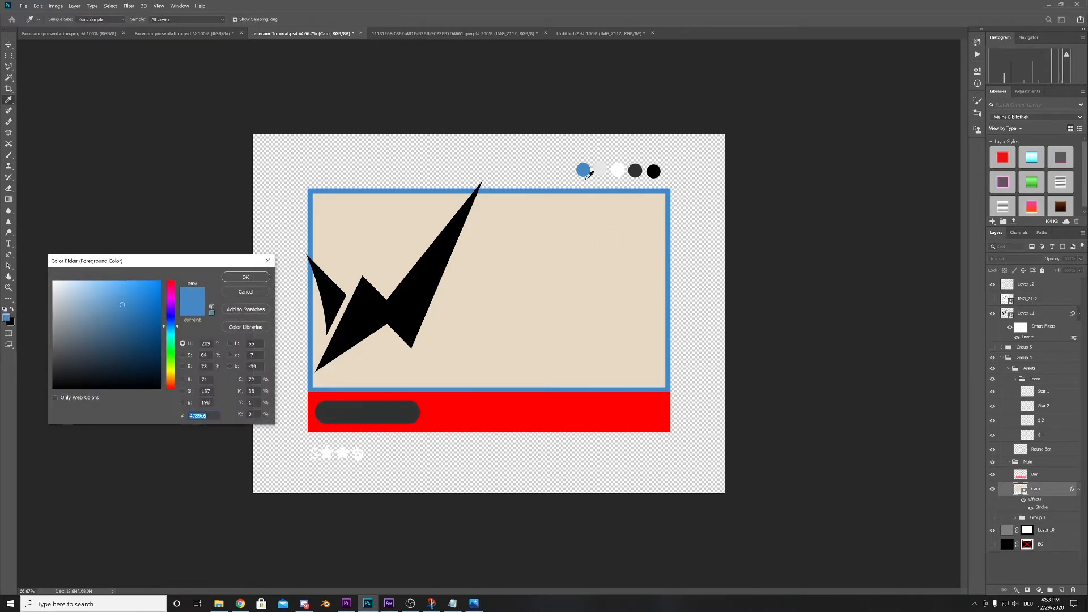
left_click(244, 278)
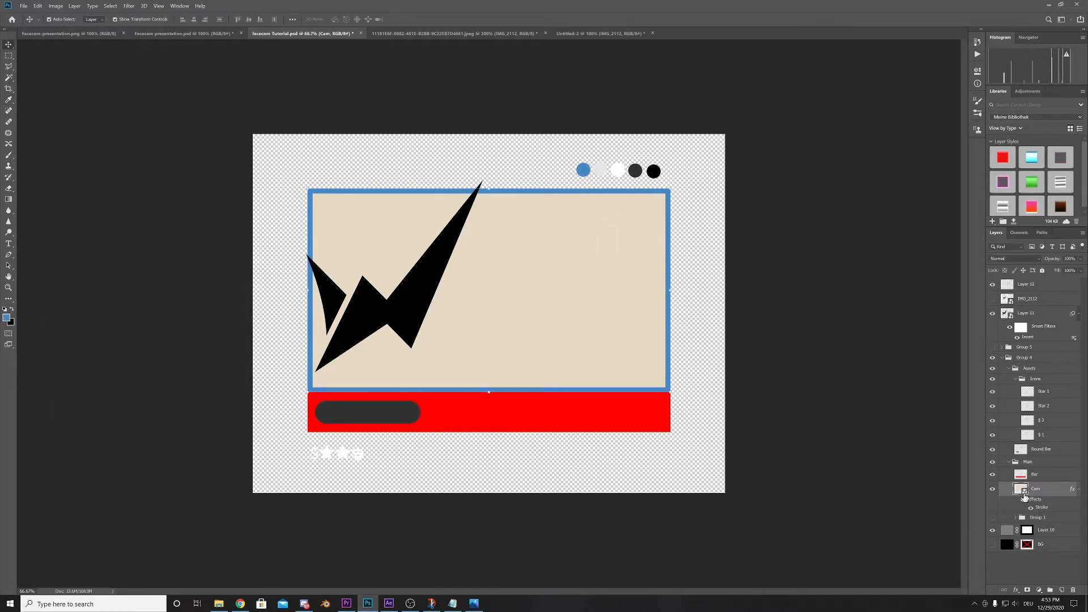
- Load the Cam layer's outline as a selection, hide that layer and create a new layer in the Main group
left_click(1021, 490, "ctrl")
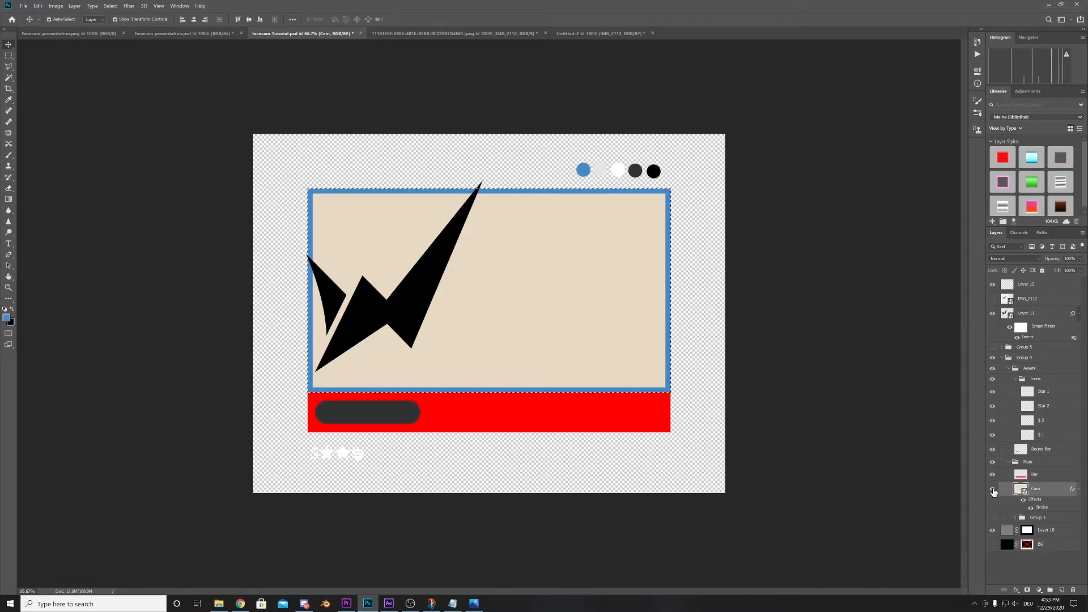
left_click(993, 490)
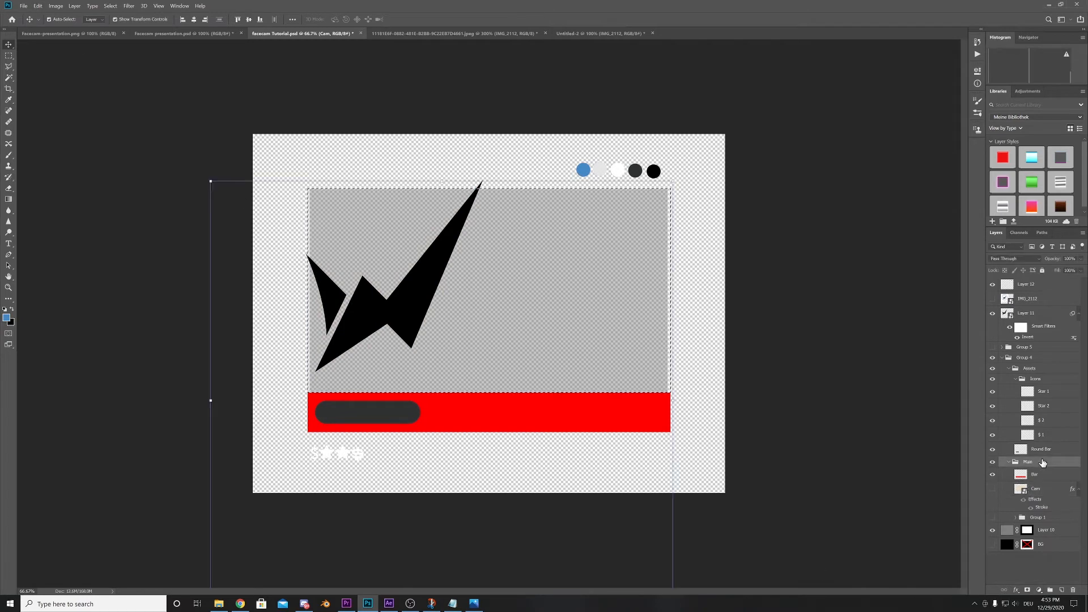
left_click(1062, 590)
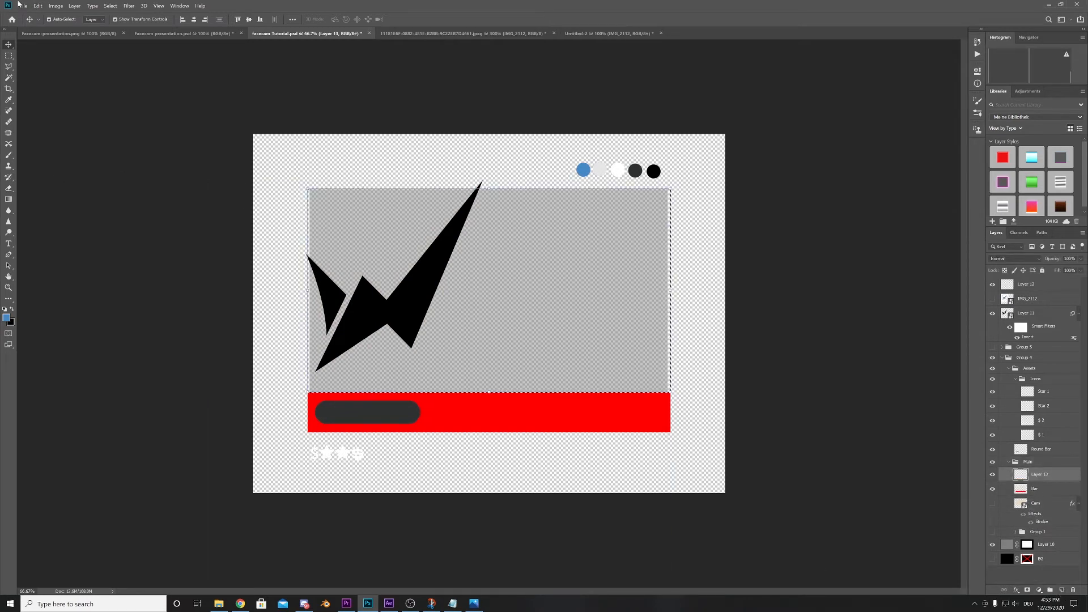
- Stroke the camera selection with a 27 px blue line on the inside at 100% opacity, and deselect
left_click(38, 6)
left_click(47, 138)
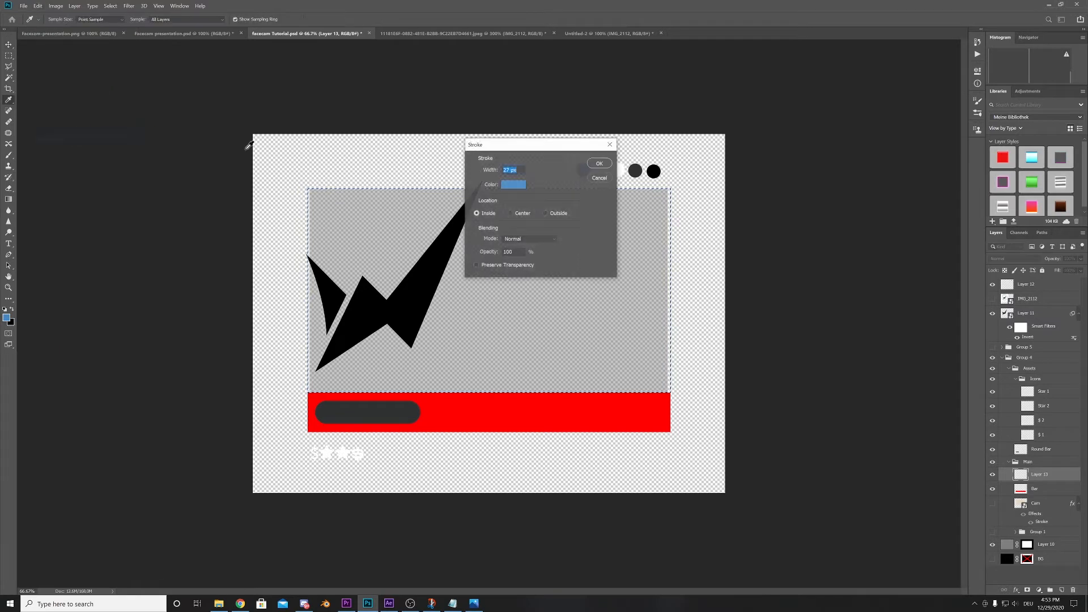
left_click(599, 163)
key("v")
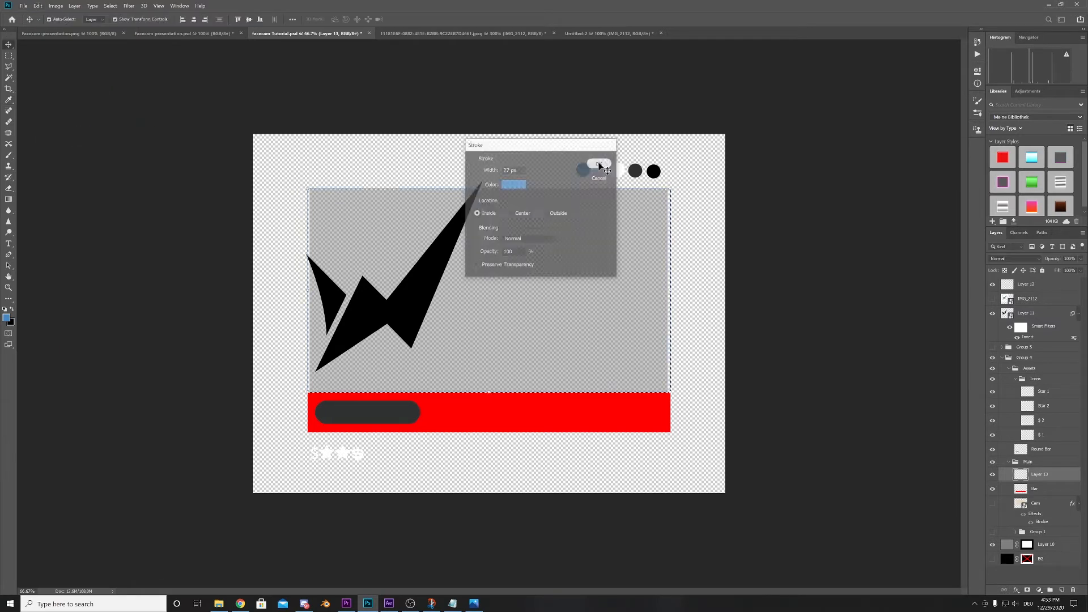
key("ctrl+d")
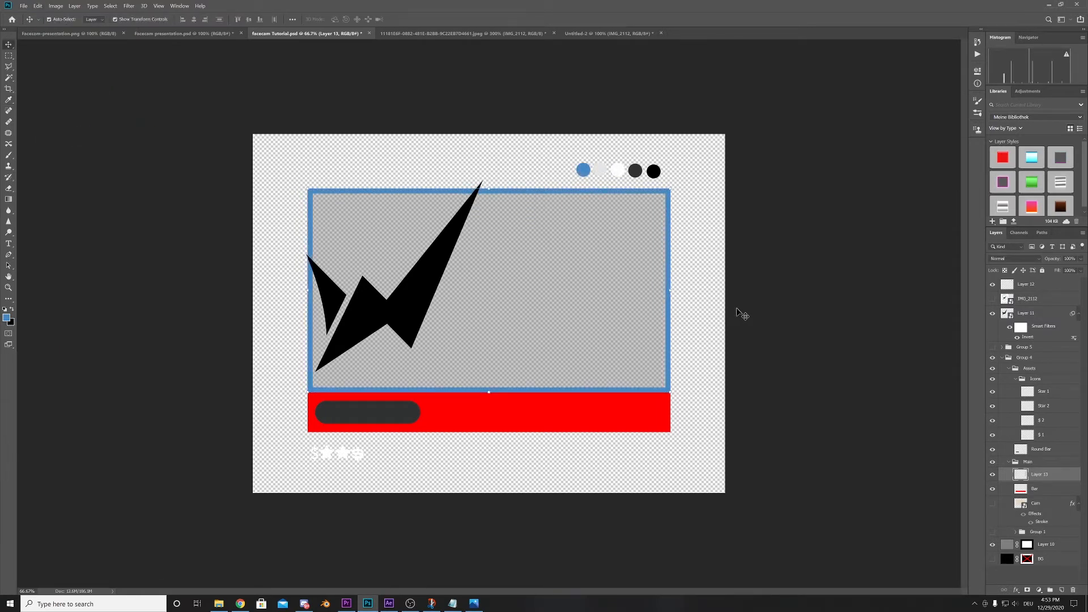
left_click(784, 330)
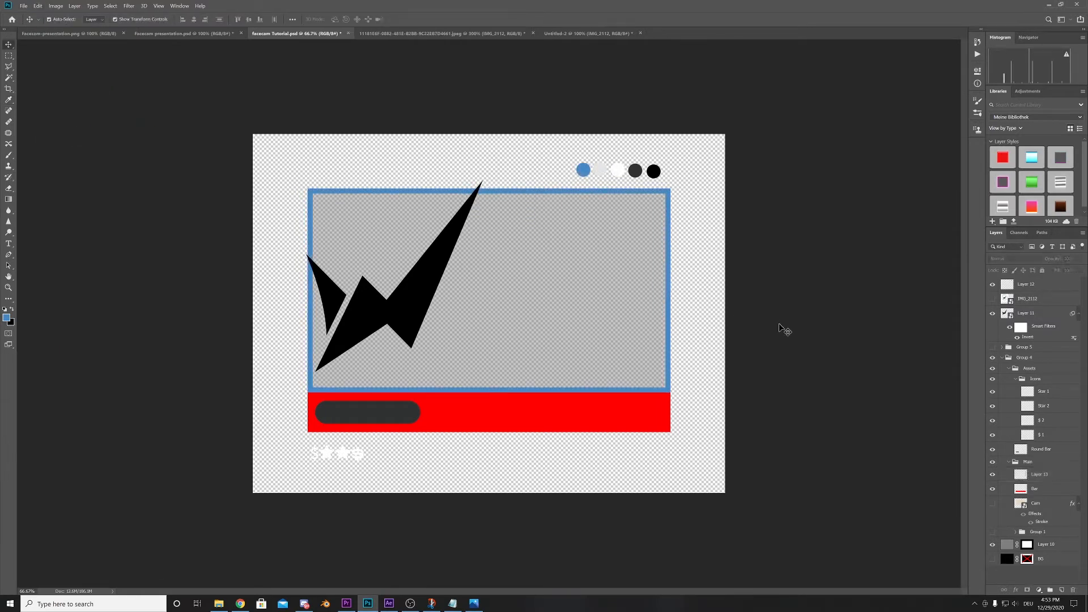
- Select the Bar layer below the camera frame and toggle its visibility to check what it contains
left_click(651, 424)
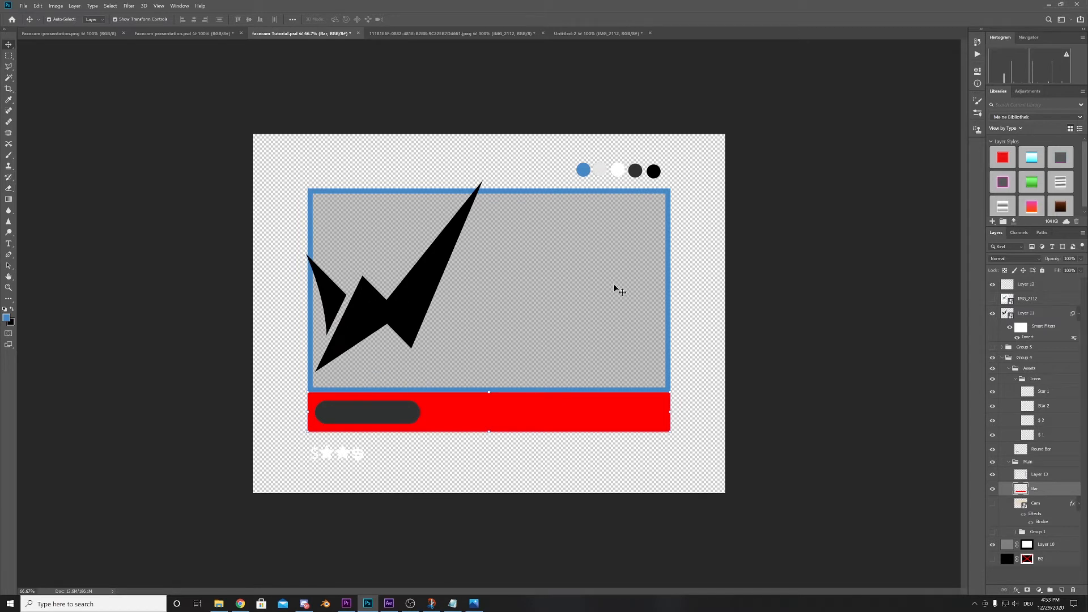
left_click(670, 197)
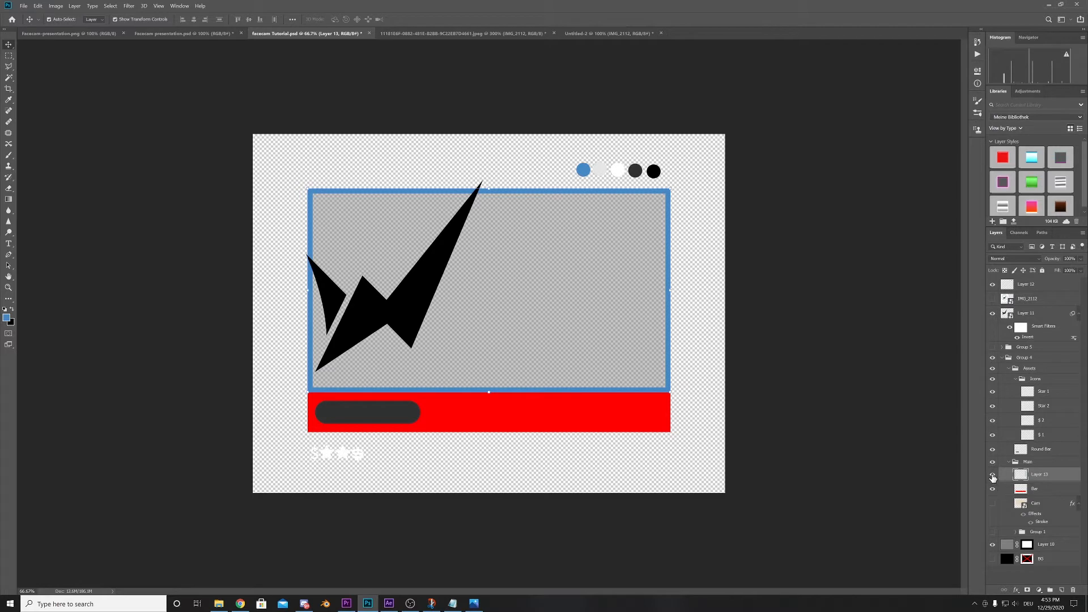
left_click(1021, 491)
left_click(992, 490)
left_click(992, 489)
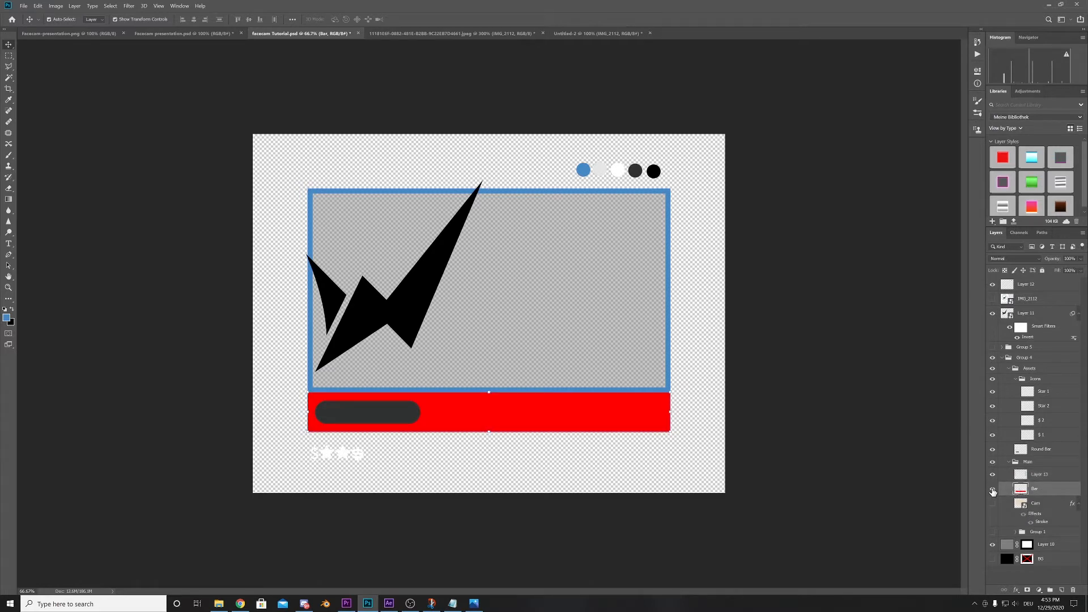
- Load the bar's outline as a selection, fill it with the palette's white, and show the BG layer
left_click(1021, 491, "ctrl")
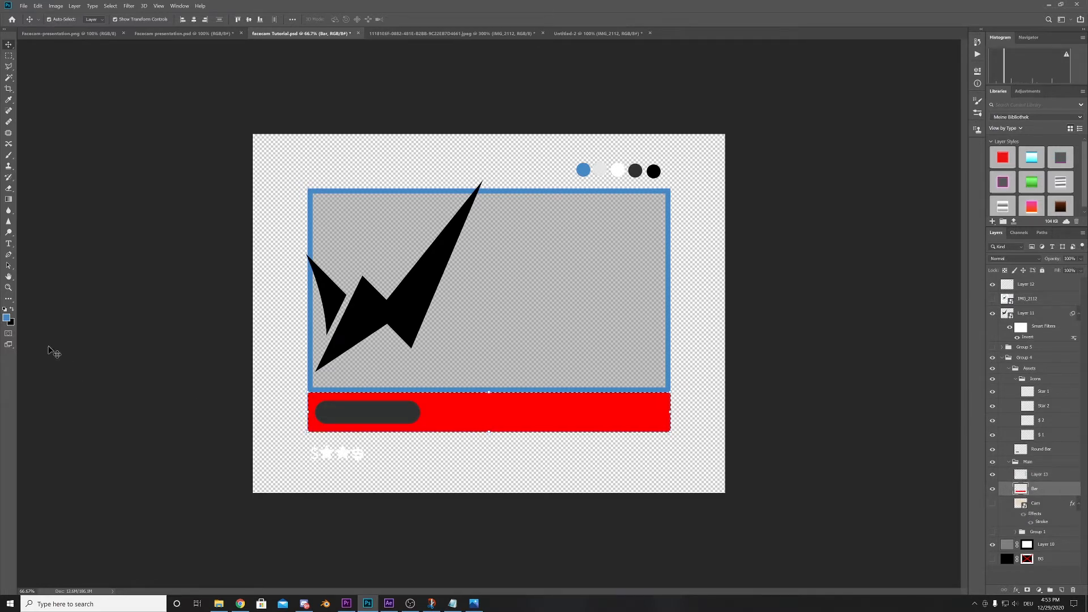
left_click(11, 308)
left_click(7, 317)
left_click(619, 169)
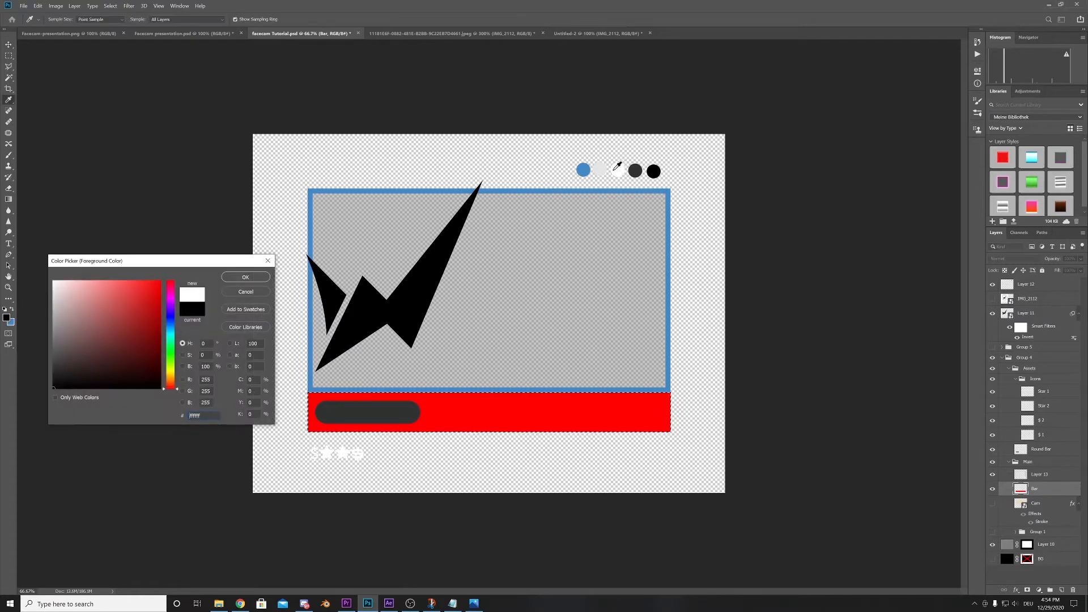
key("Return")
key("alt+BackSpace")
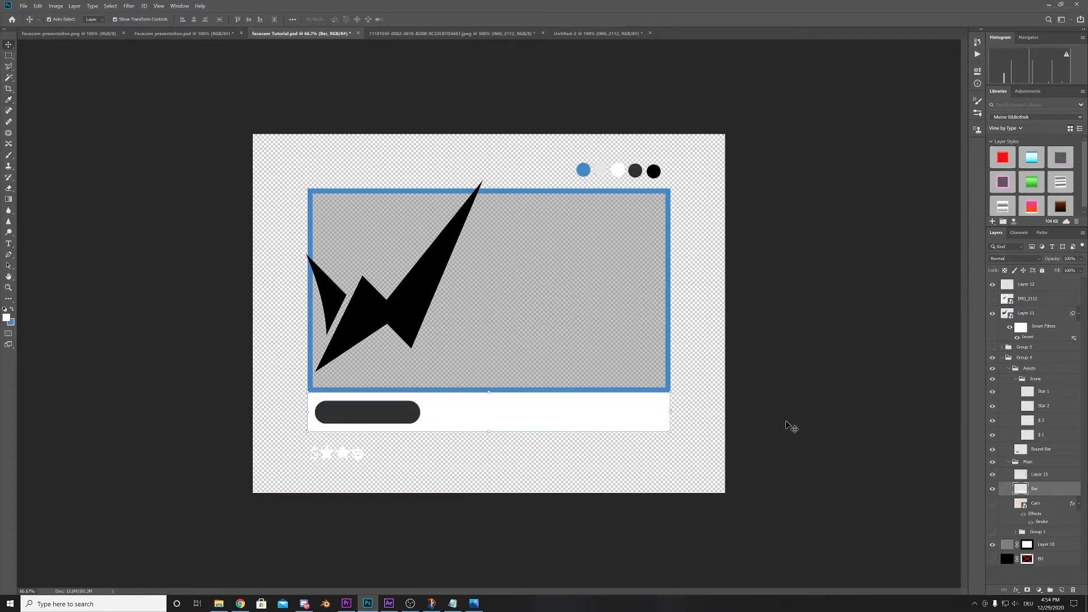
left_click(800, 423)
left_click(992, 559)
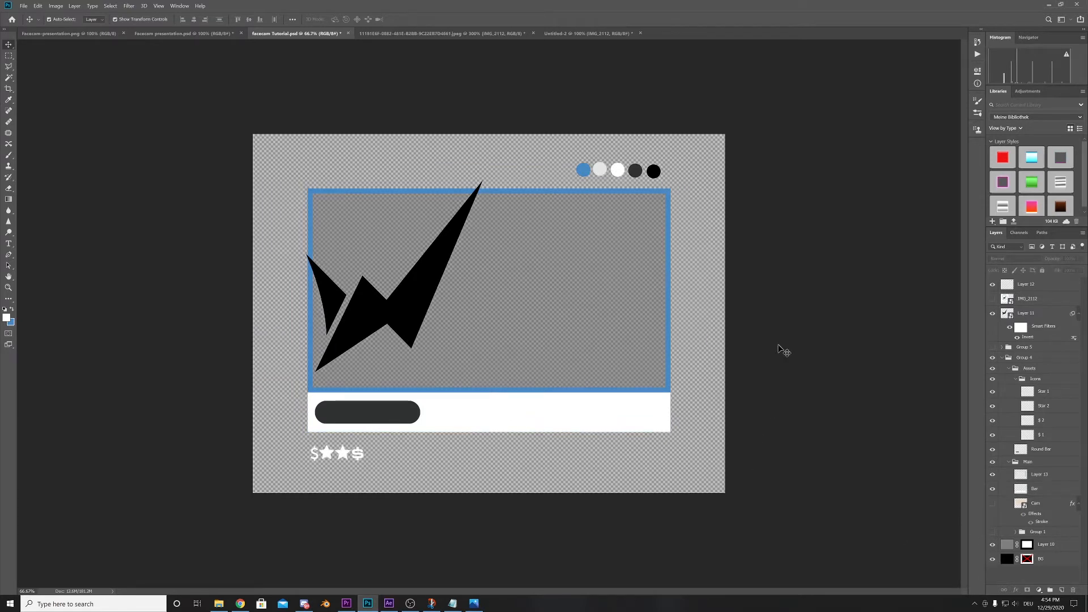
- Scale the black logo to about 33% and centre it horizontally over the joint between the camera frame and the white bar
left_click(381, 321)
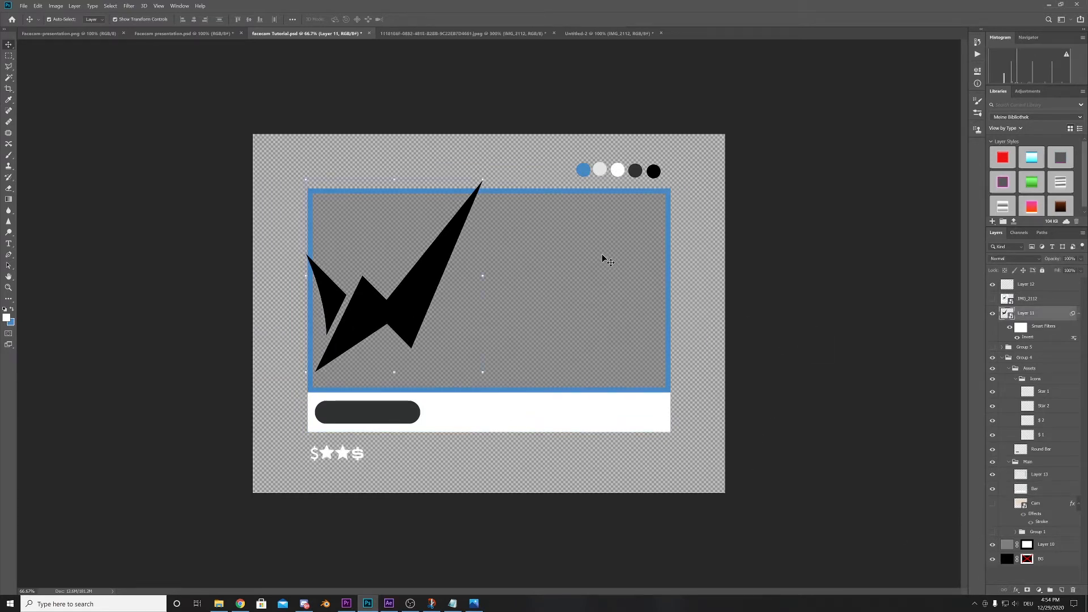
left_click(483, 179)
left_click(581, 231)
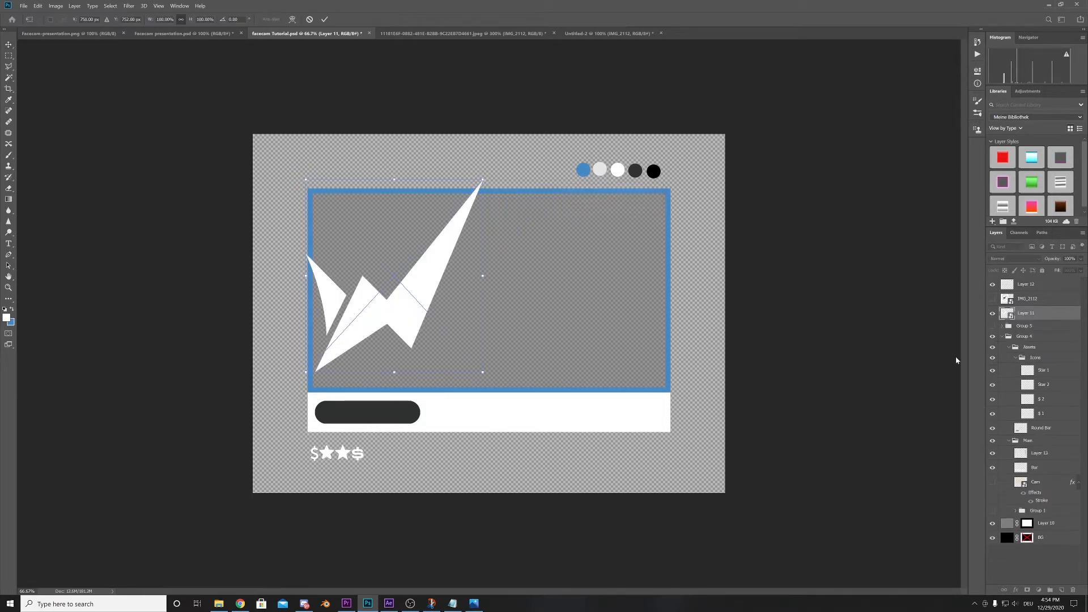
left_click_drag(482, 180, 364, 309)
left_click_drag(332, 357, 485, 395)
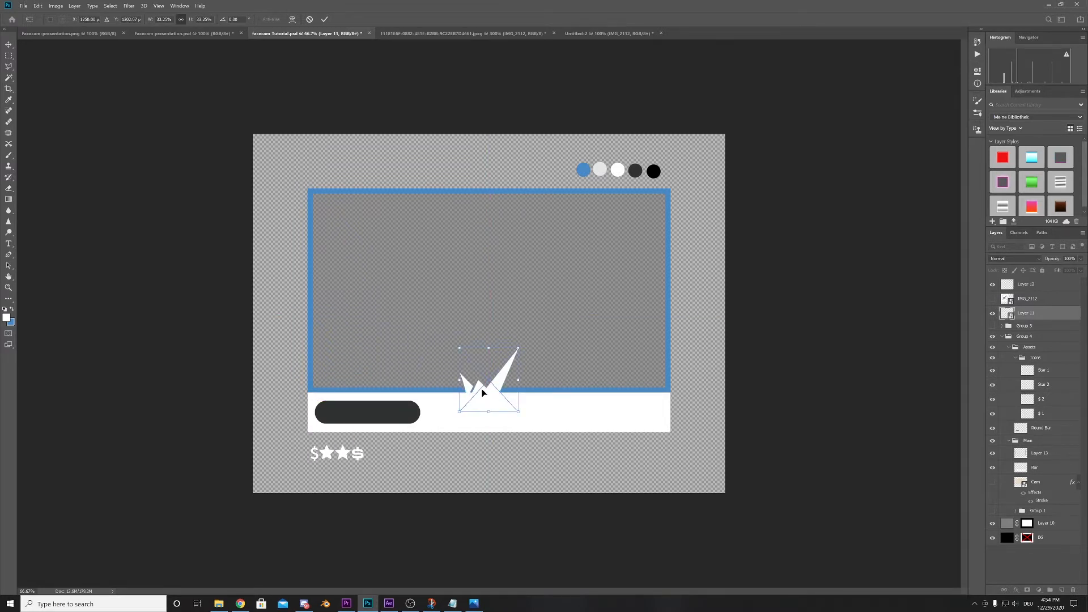
left_click_drag(482, 393, 489, 397)
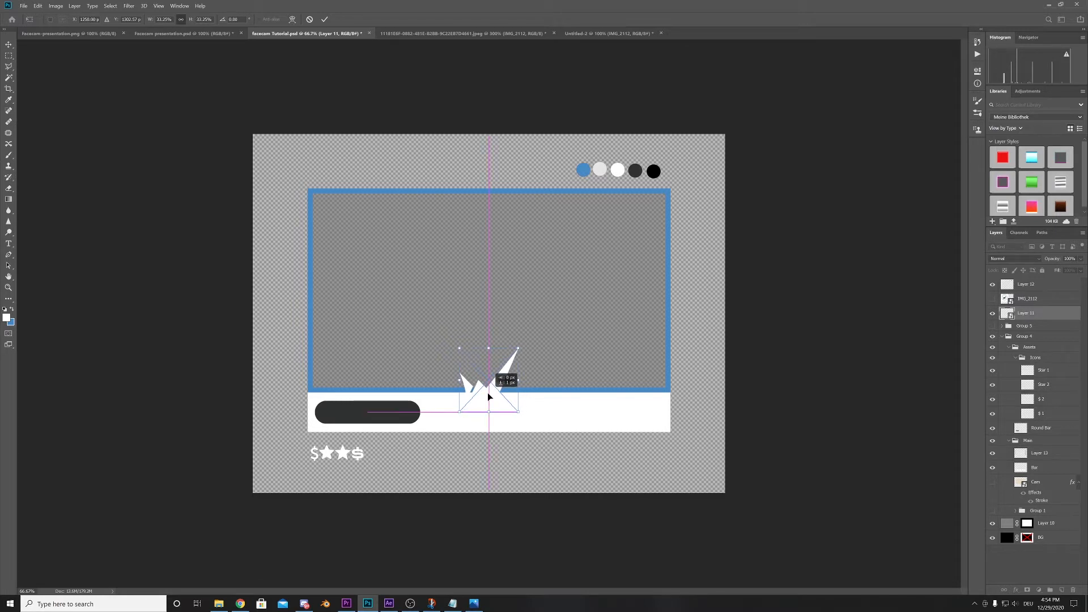
left_click_drag(490, 397, 490, 405)
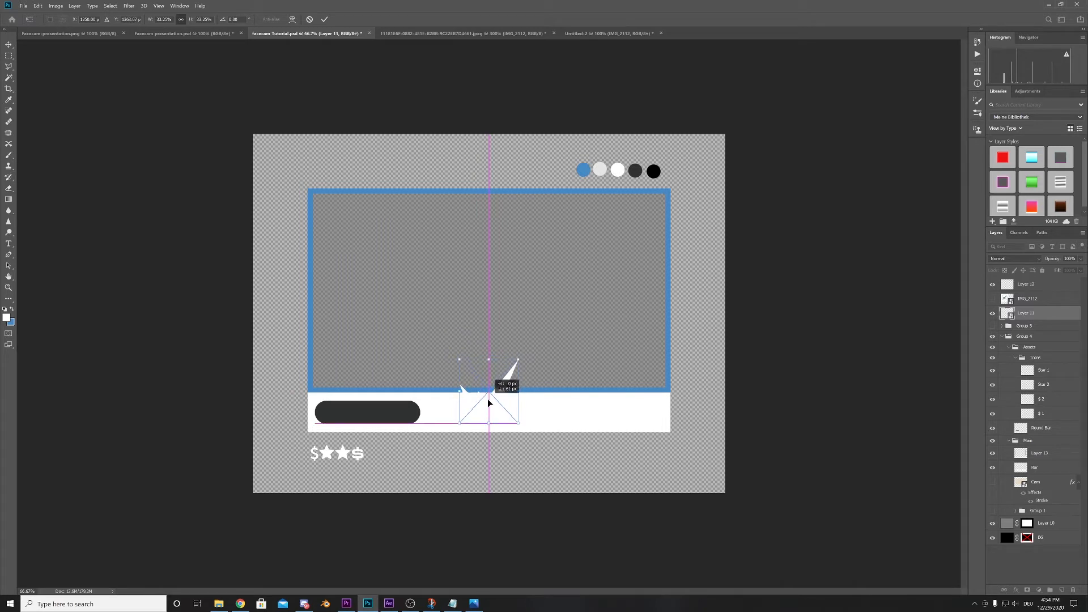
left_click_drag(490, 403, 490, 403)
key("Return")
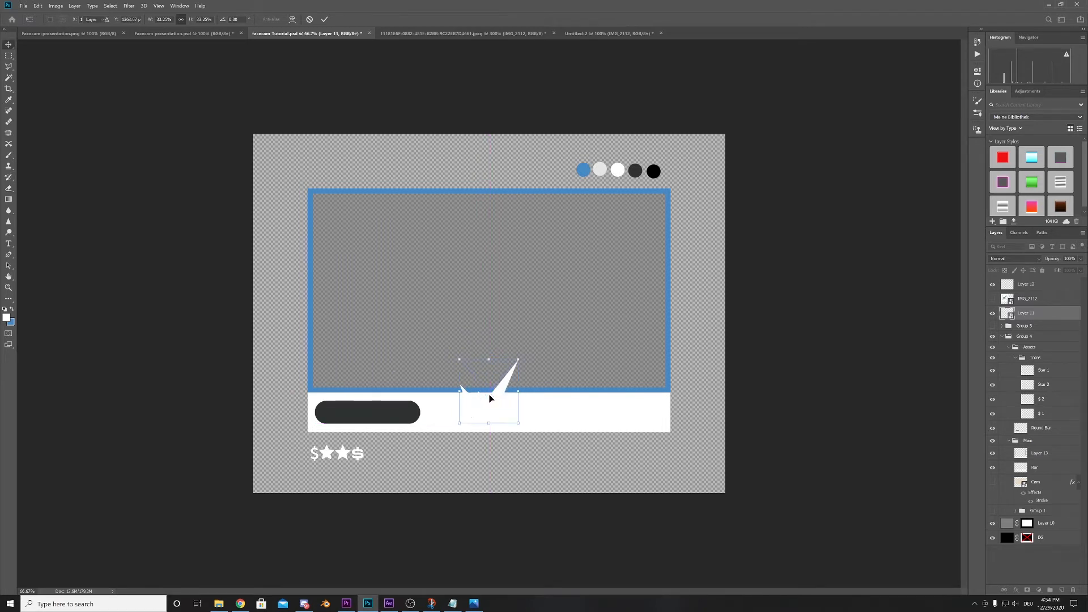
- Invert the logo's colour to black and rasterize its layer
key("ctrl+i")
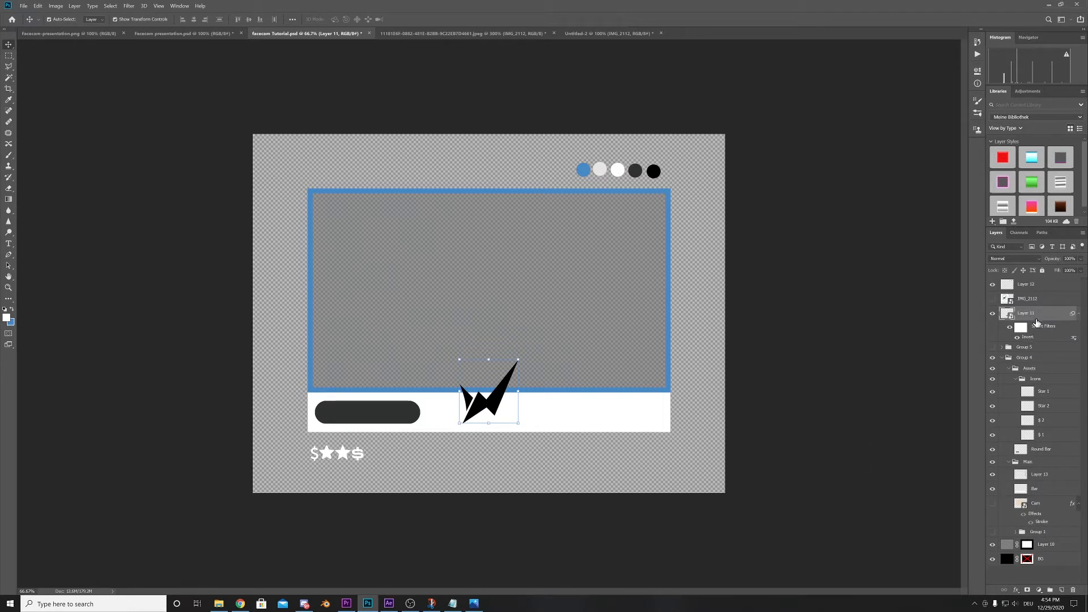
right_click(1036, 321)
left_click(993, 384)
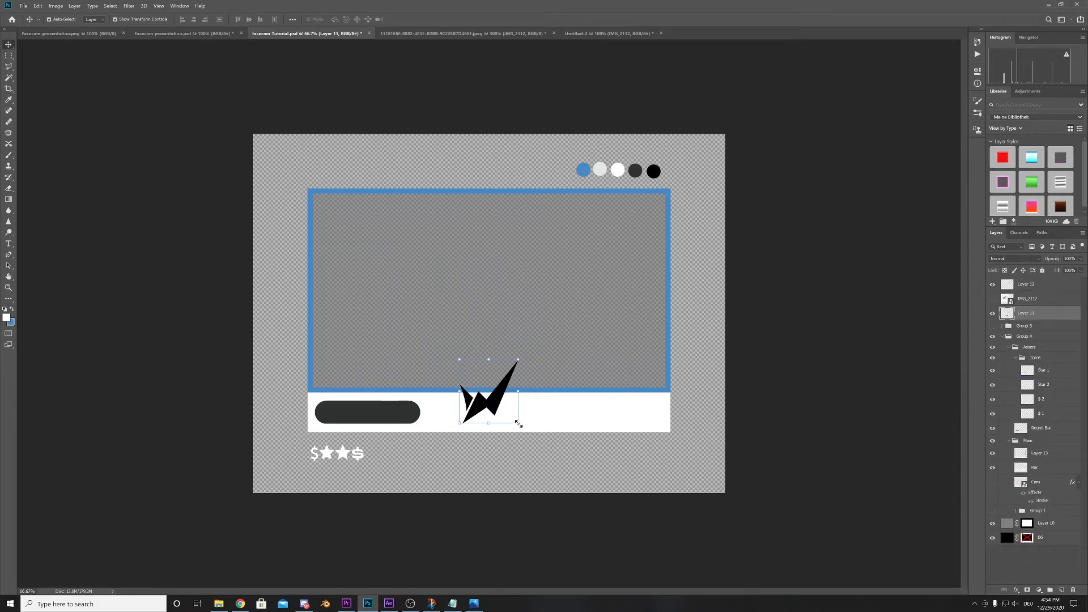
left_click_drag(518, 423, 517, 423)
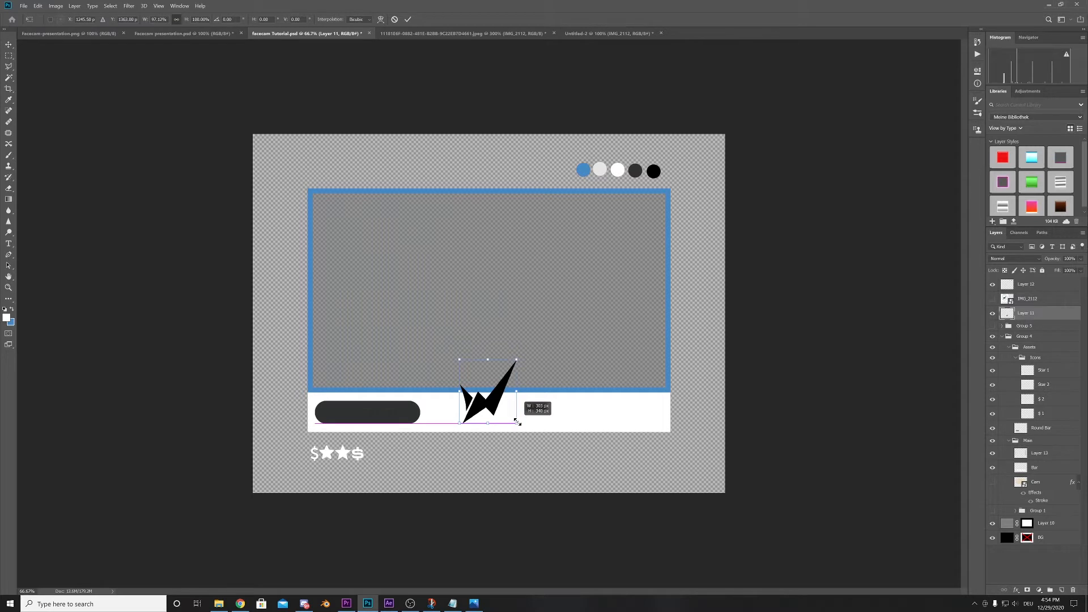
left_click(38, 6)
left_click(53, 14)
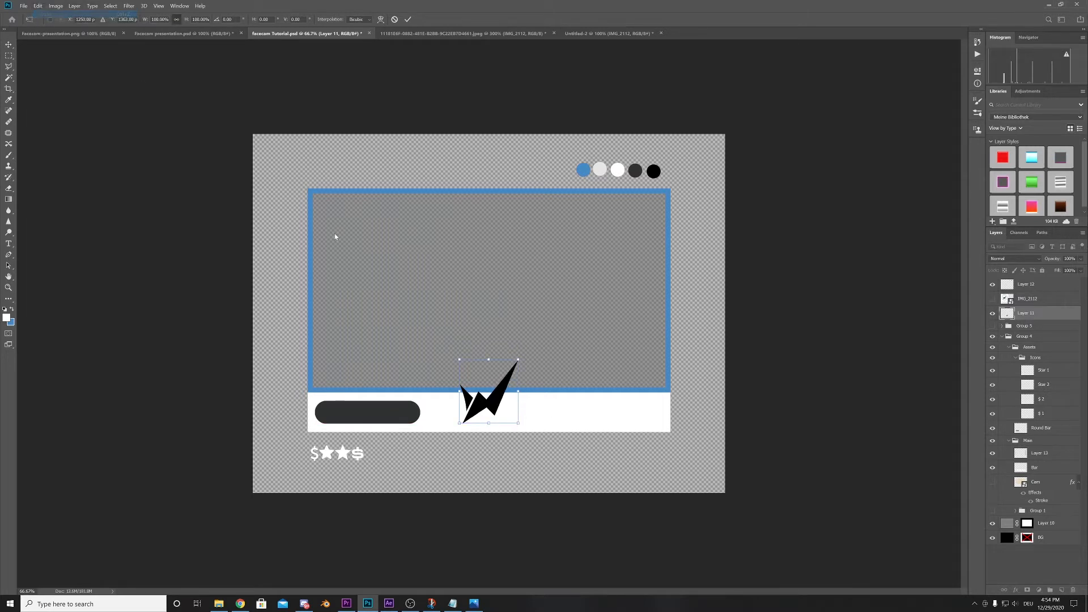
- Scale the logo down to about 84% around its centre and nudge it up slightly
left_click_drag(516, 423, 517, 415)
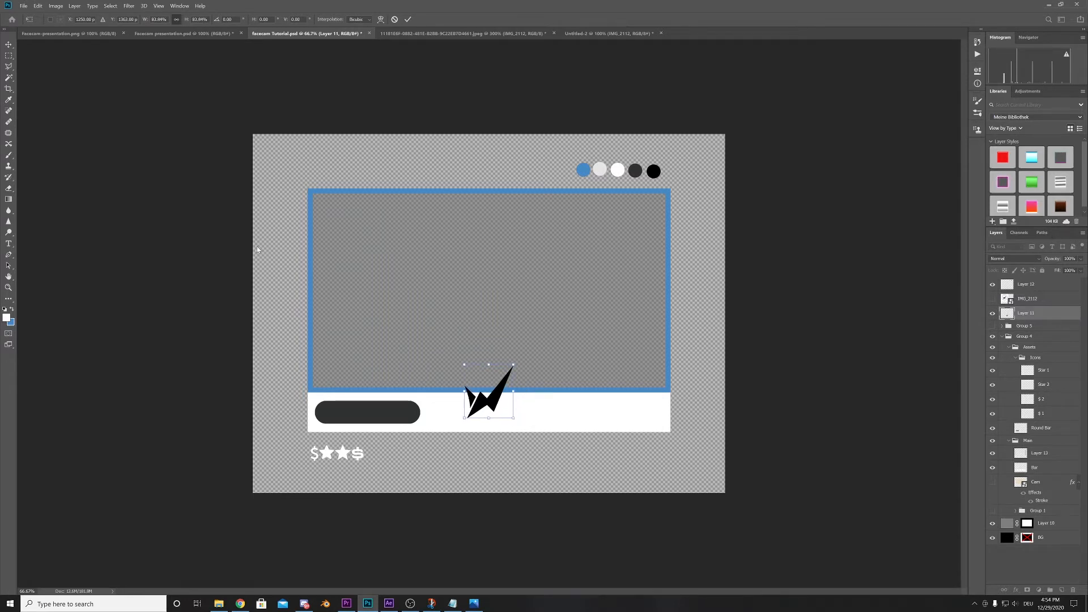
key("Up")
key("Up")
key("Up")
key("Up")
key("Up")
key("Return")
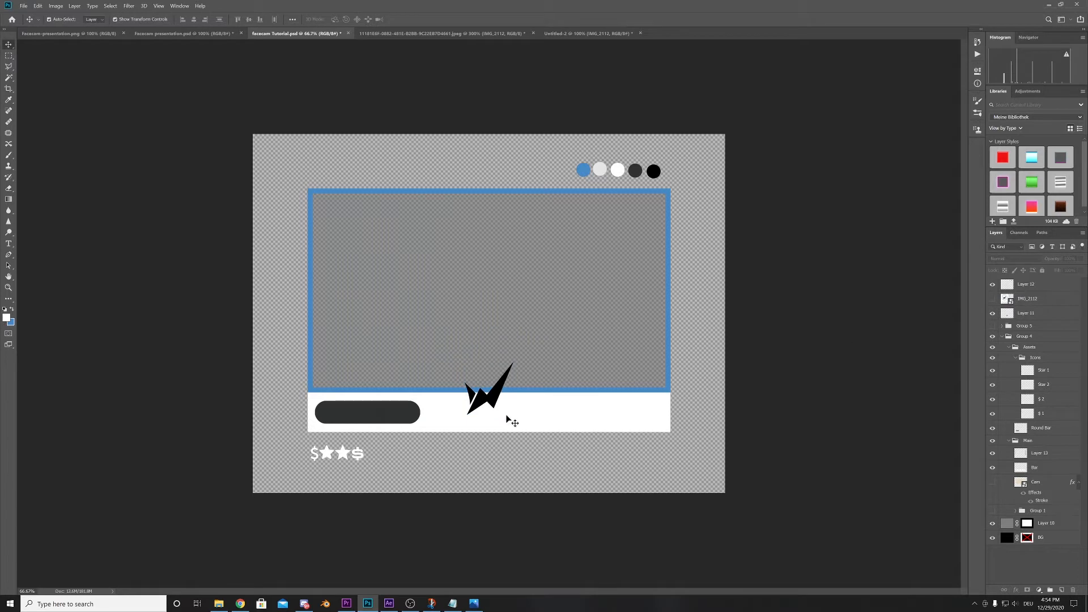
- Duplicate the dark rounded bar and place the copy level with it at the opposite end of the white bar
left_click(396, 412)
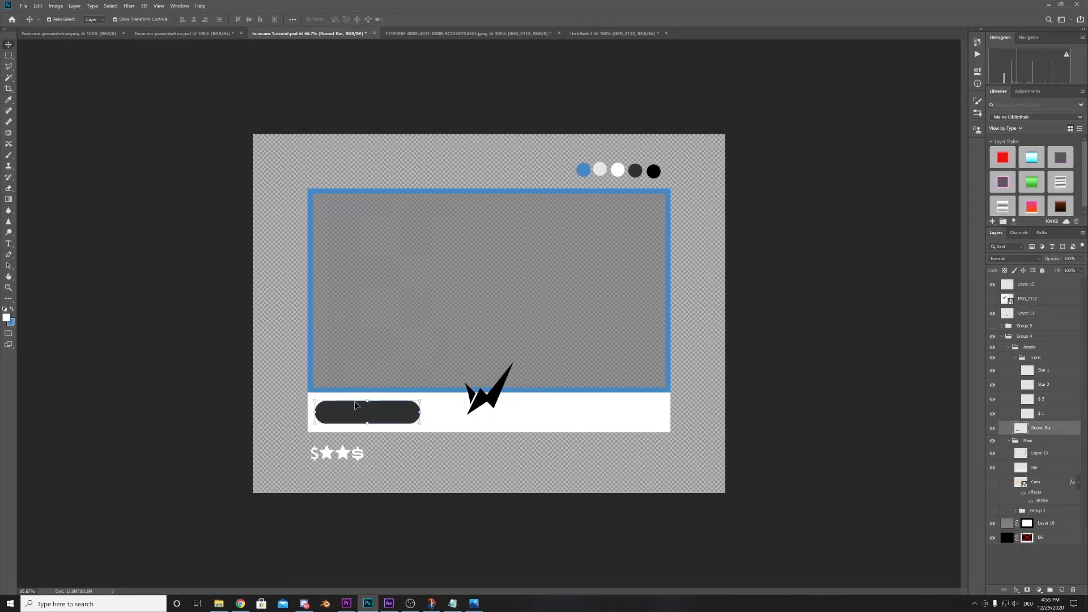
key("ctrl+j")
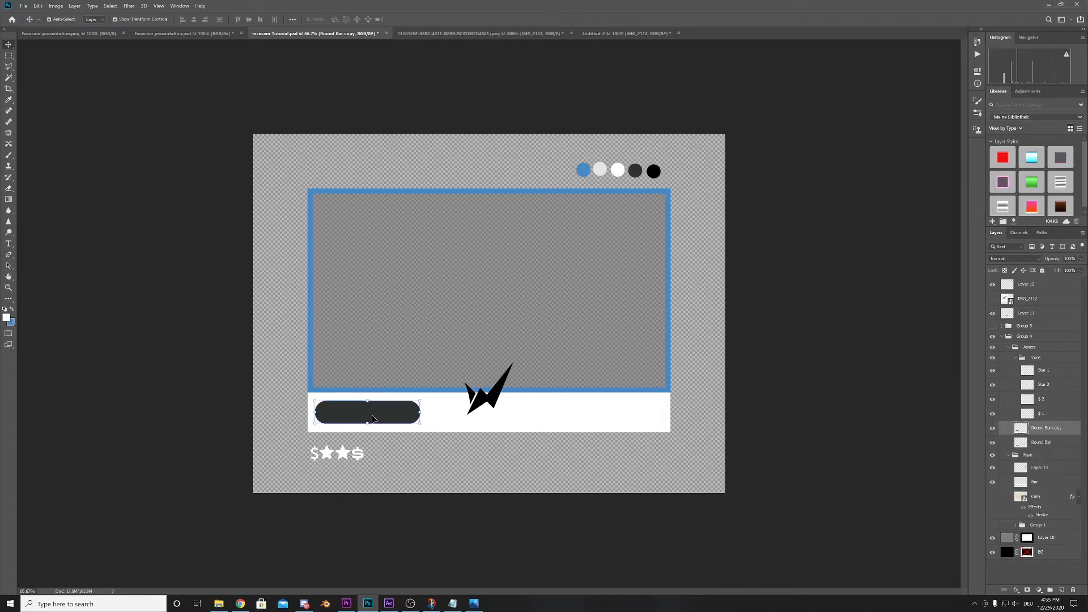
left_click_drag(372, 418, 612, 413)
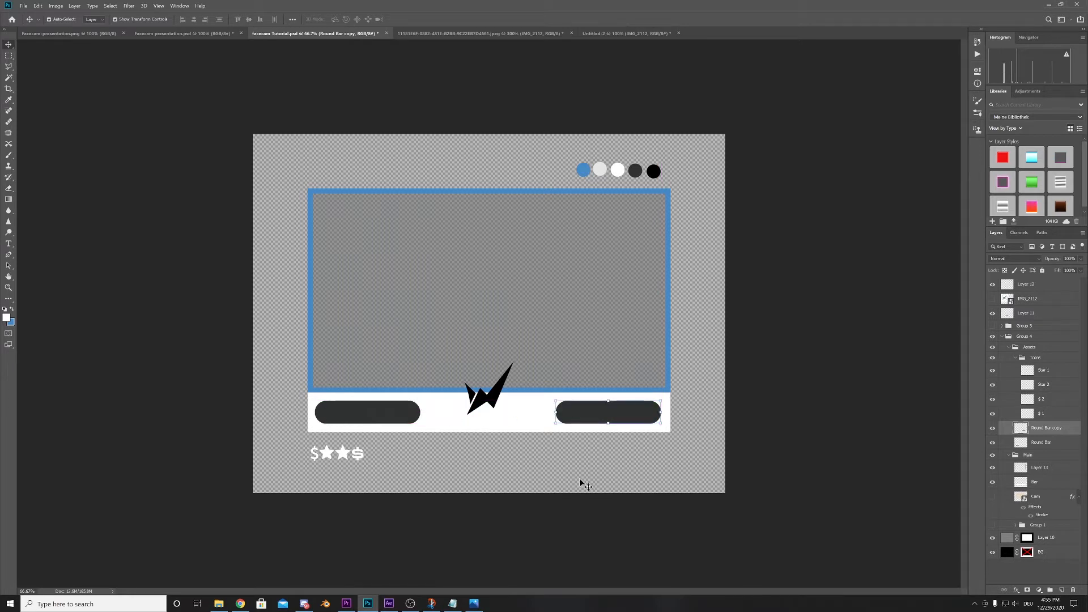
left_click(774, 452)
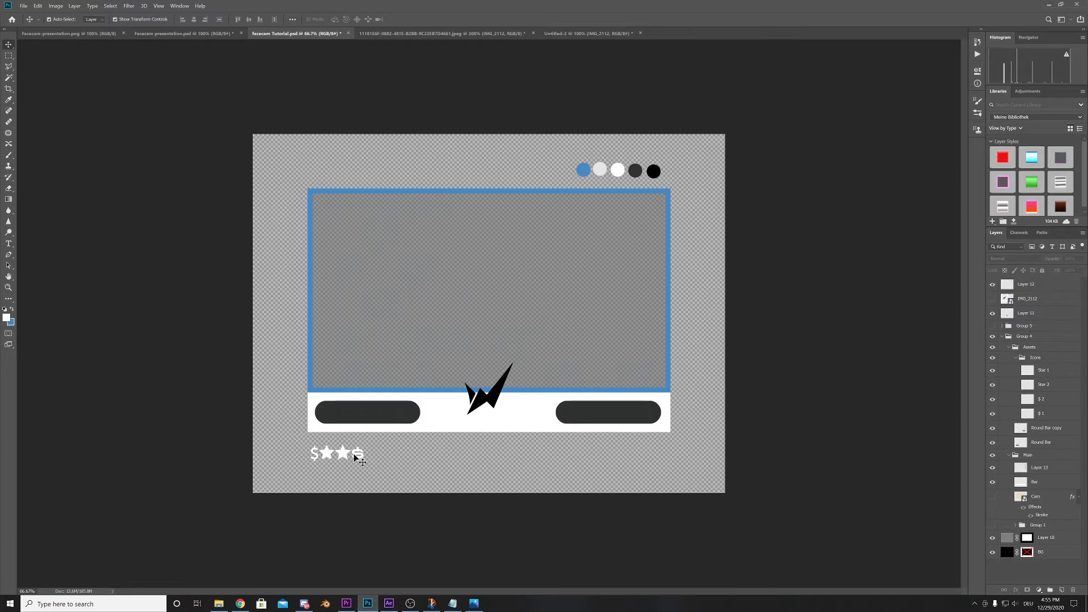
- Move the bold $ icon into the original rounded bar and the Star 2 icon into the duplicated rounded bar
left_click_drag(357, 458, 329, 415)
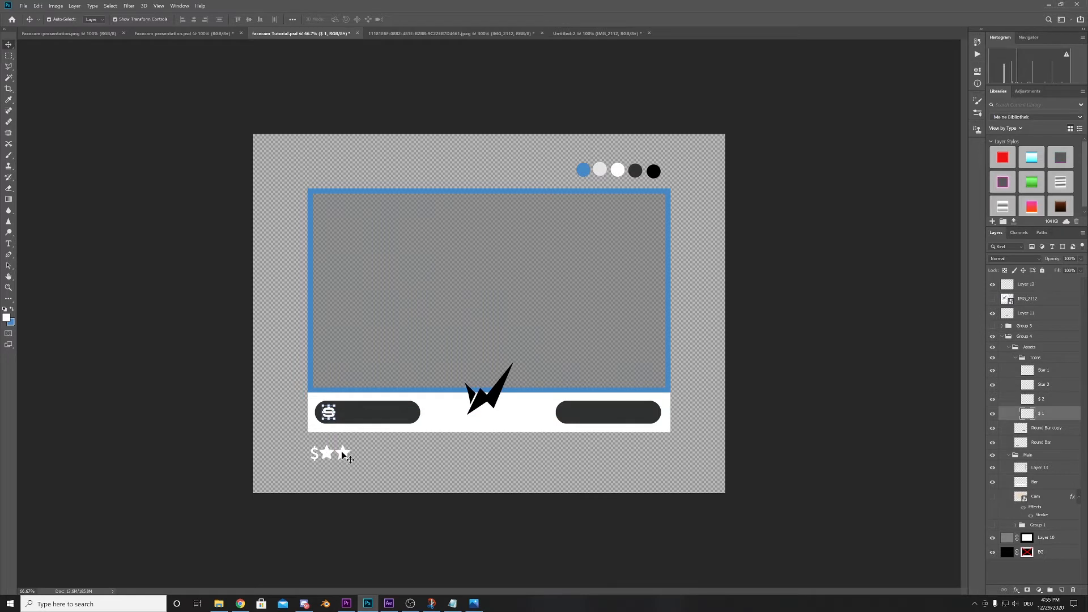
left_click_drag(341, 451, 571, 414)
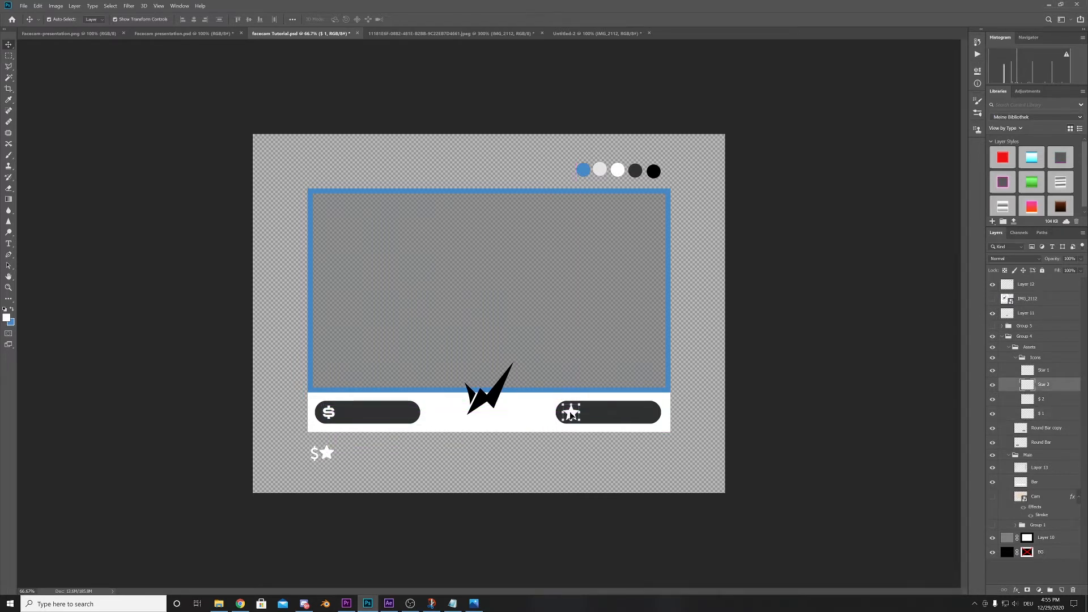
key("Left")
key("Left")
key("Left")
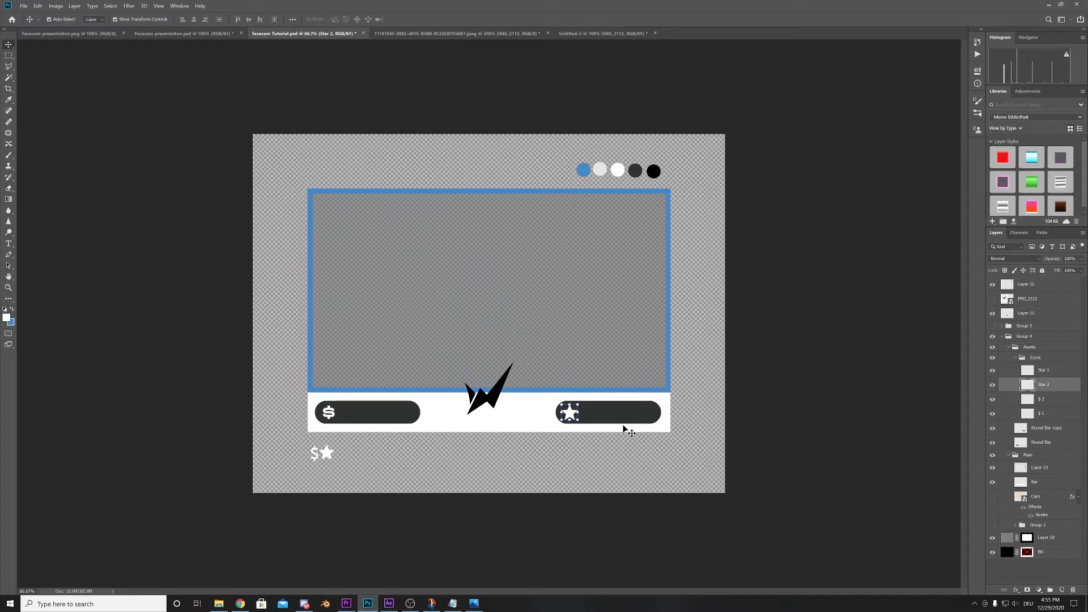
left_click(766, 397)
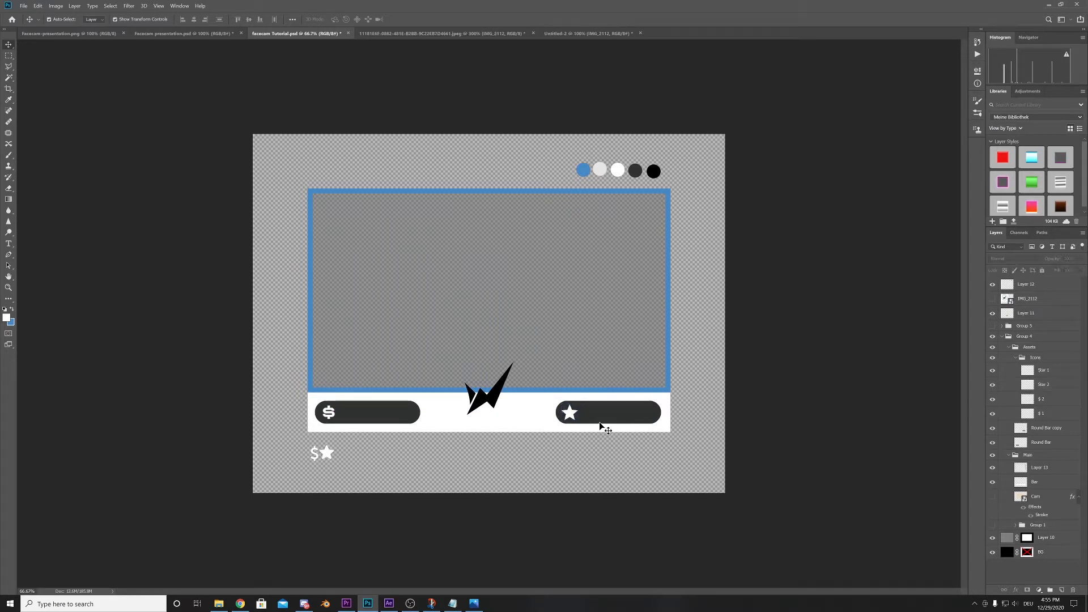
left_click(575, 416)
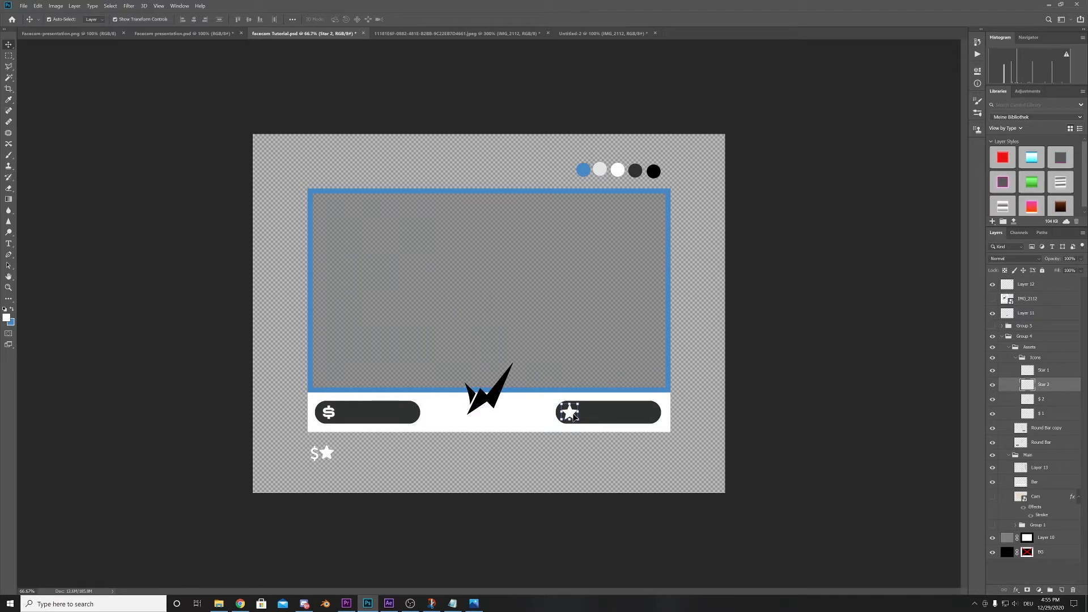
left_click(796, 368)
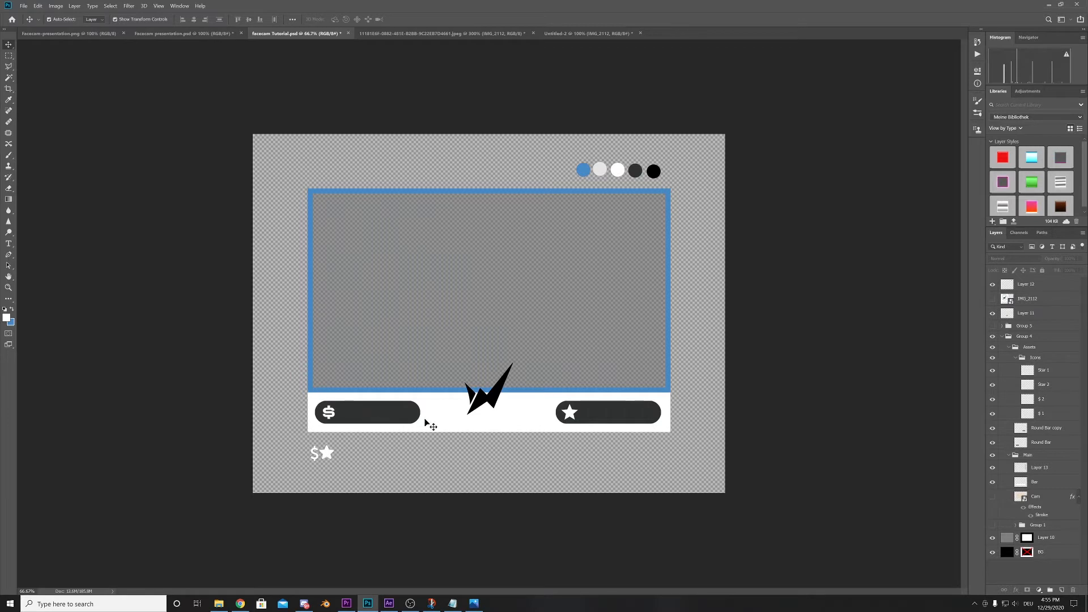
- Try a duplicate of the logo enlarged to about 534% across the camera frame, and delete the copy
left_click(490, 404)
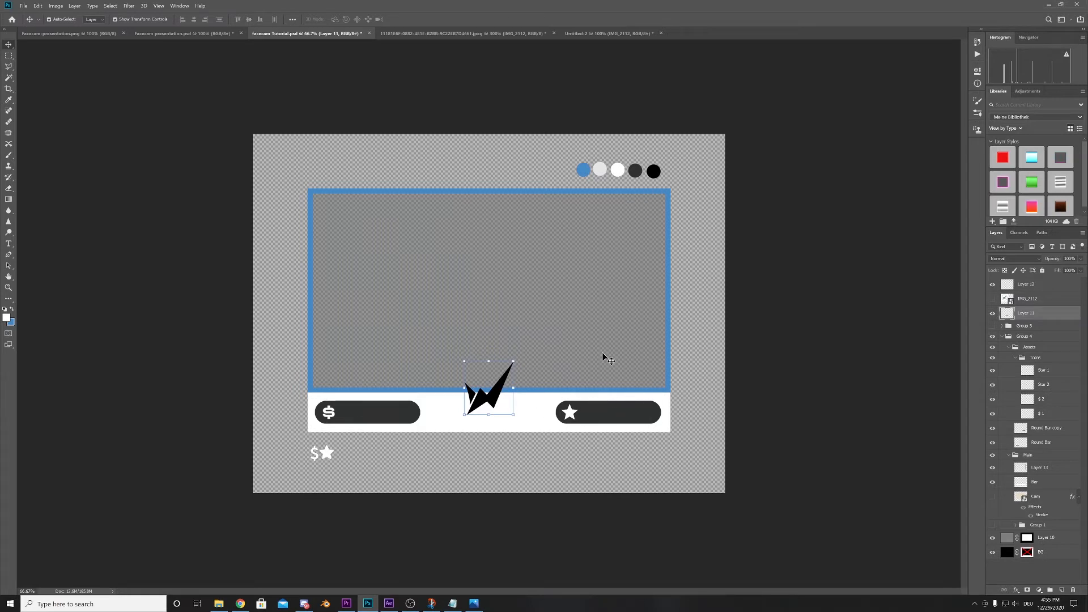
key("ctrl+j")
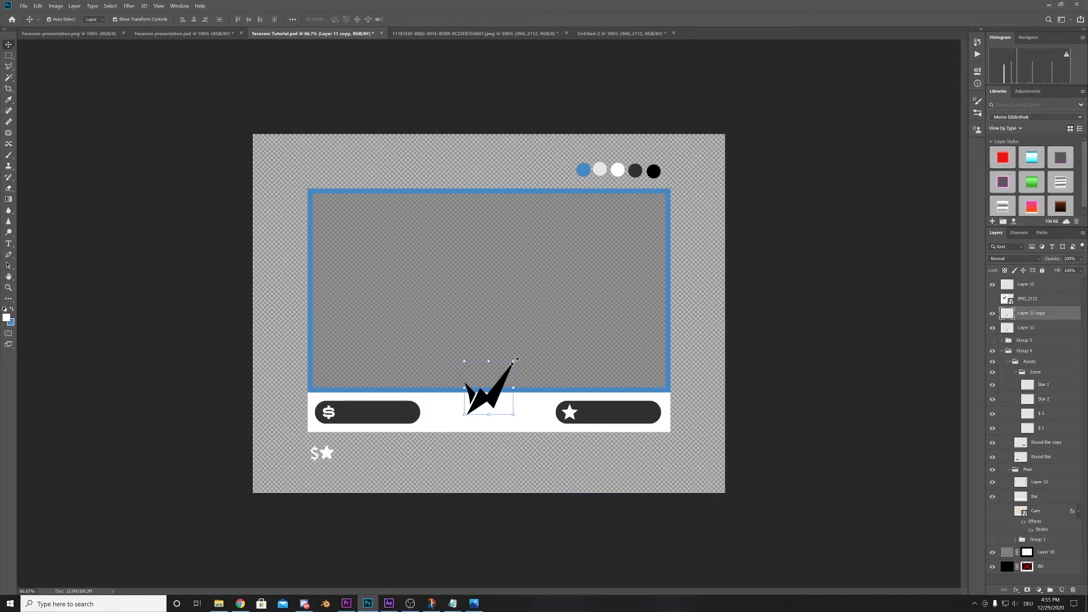
left_click_drag(513, 361, 659, 203)
left_click_drag(560, 331, 572, 427)
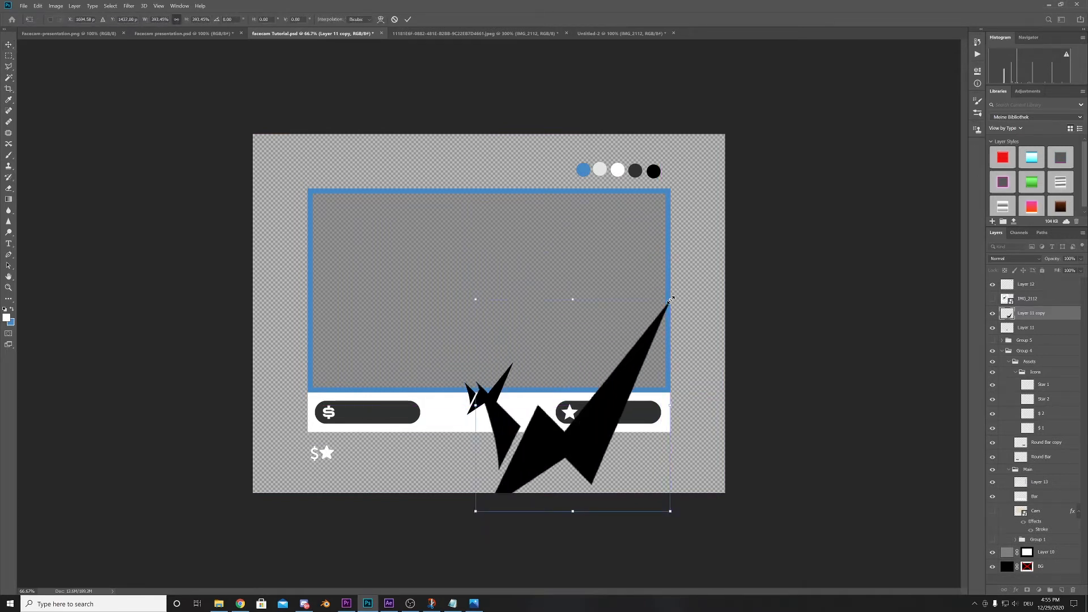
left_click_drag(671, 299, 717, 201)
left_click_drag(656, 378, 593, 376)
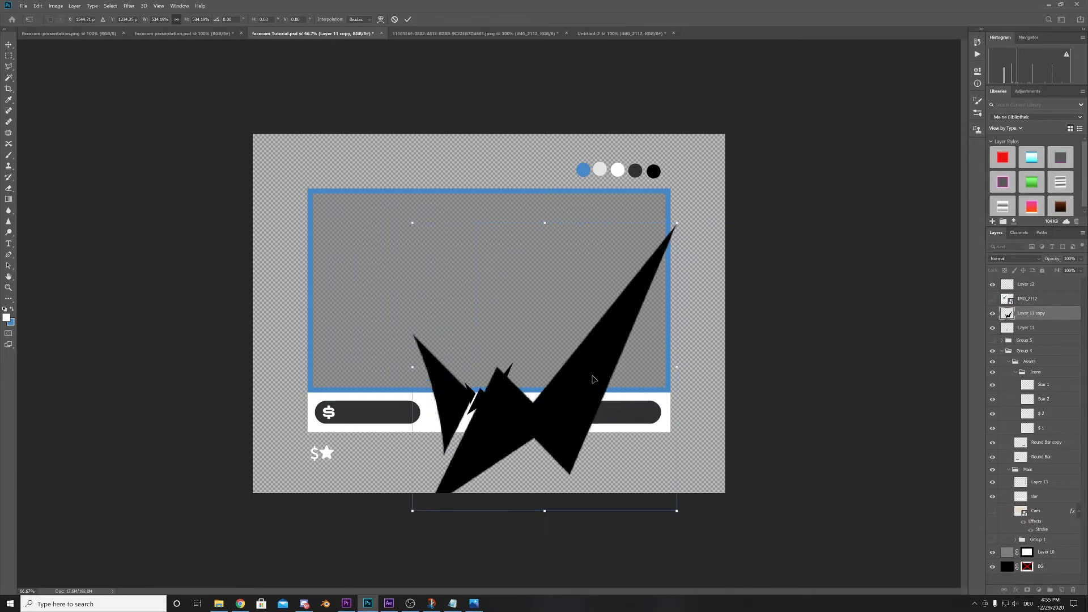
key("Return")
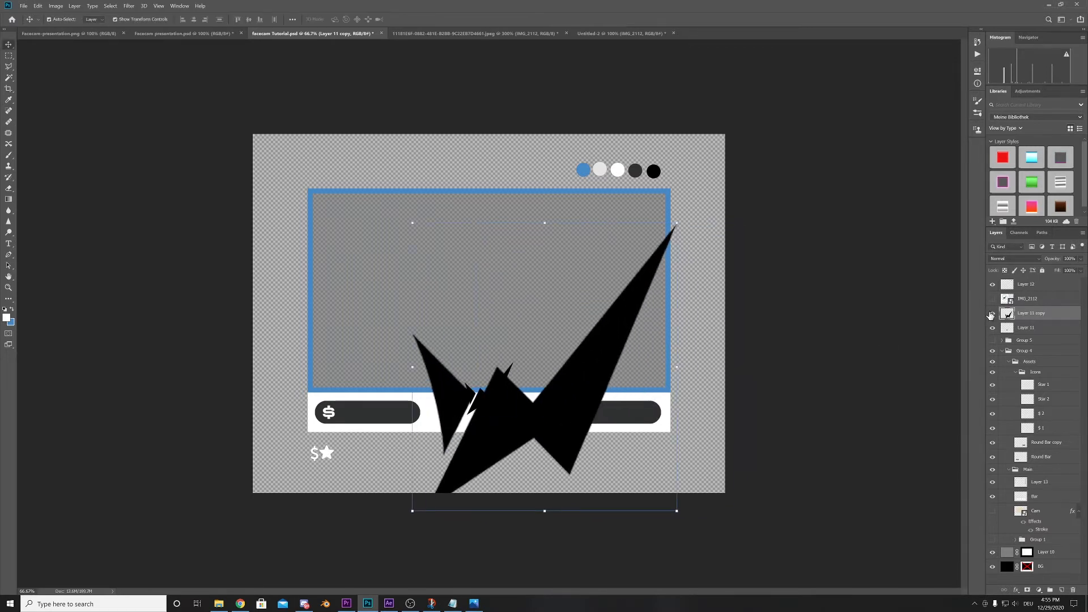
left_click(991, 315)
left_click_drag(1039, 315, 1073, 590)
- In the Untitled-2 document, hide the IMG_2112 layer and show the Layer 1 logo
left_click(608, 33)
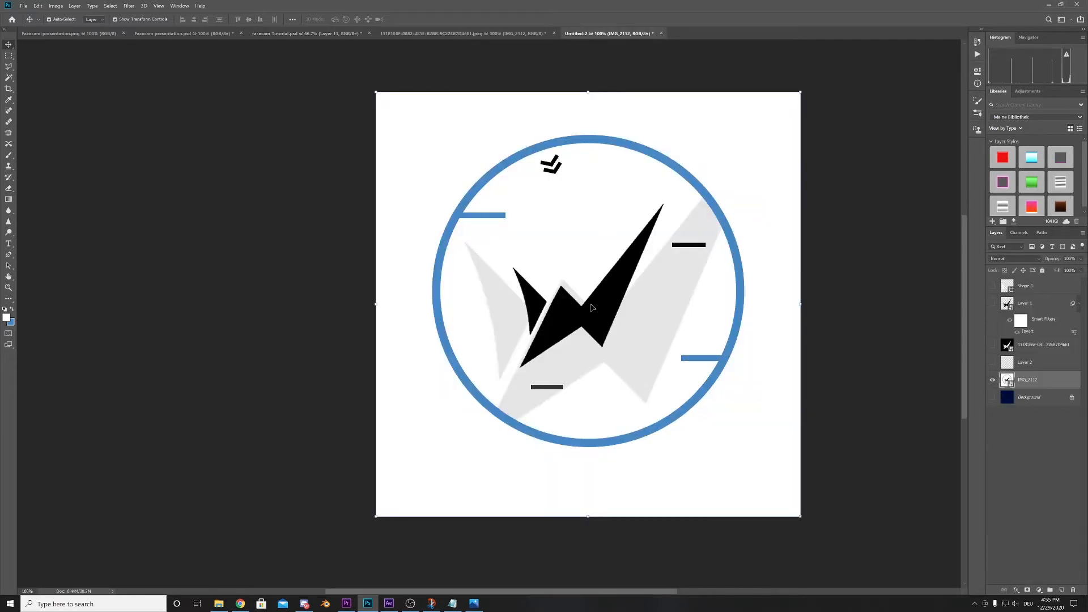
left_click(993, 379)
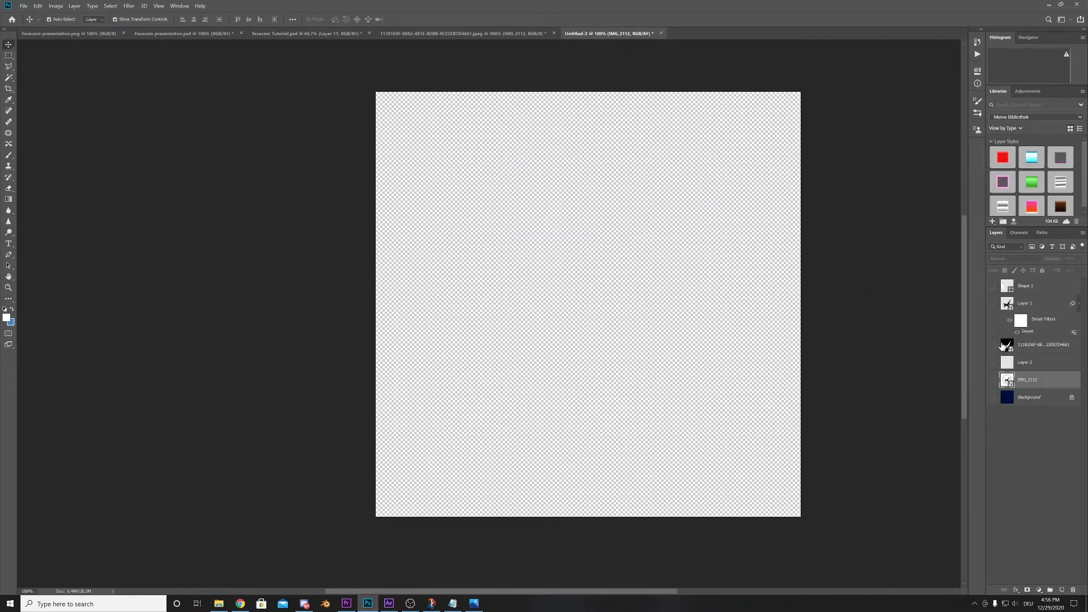
left_click(993, 303)
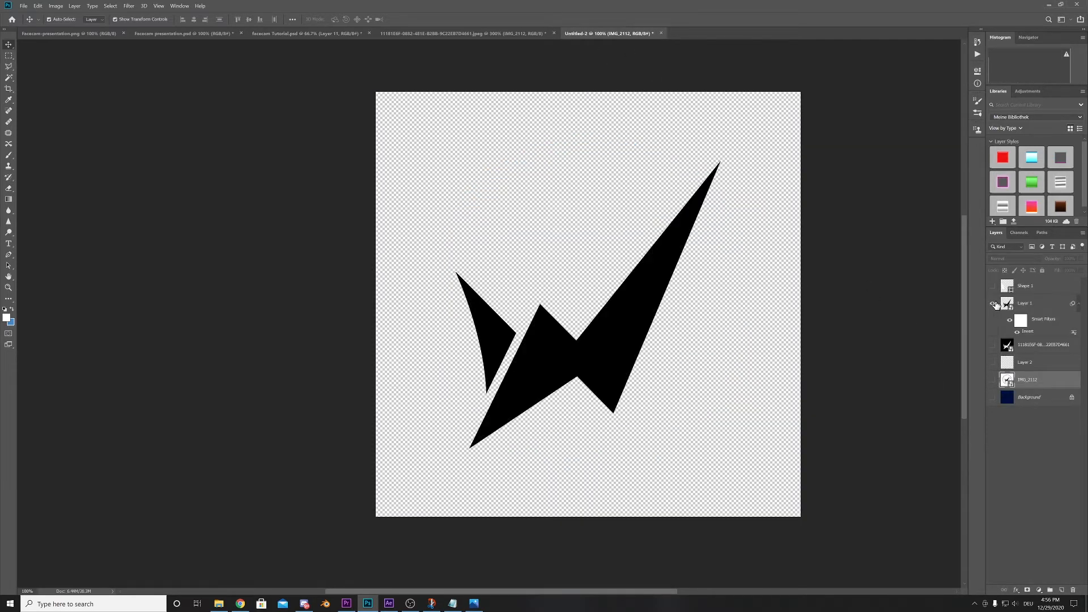
- Rasterize Layer 1 with its Invert filter and convert it to a smart object
left_click(1034, 309)
right_click(1036, 306)
left_click(946, 377)
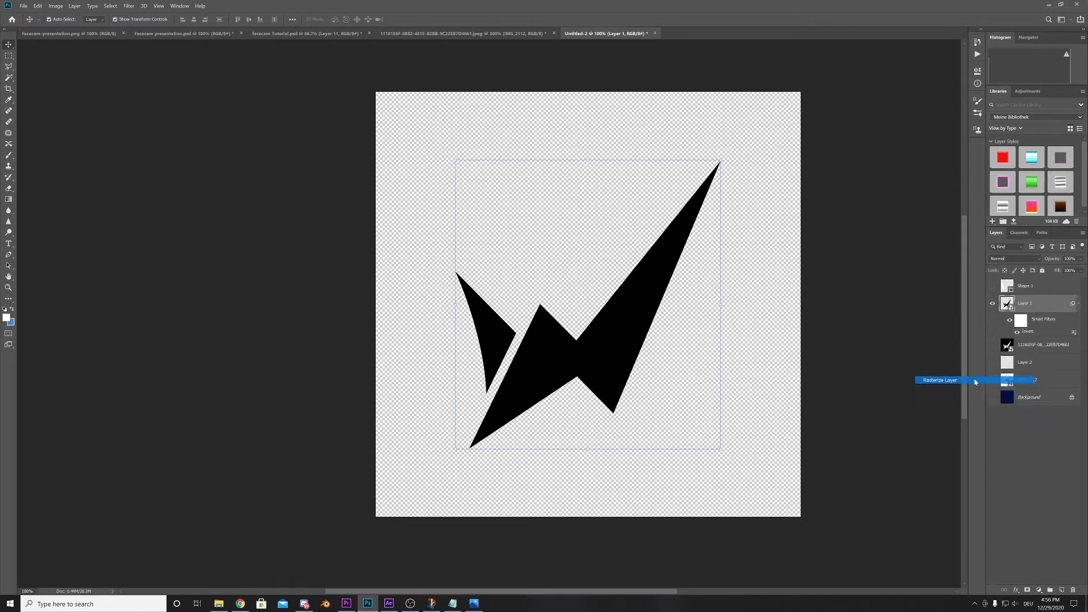
right_click(1042, 309)
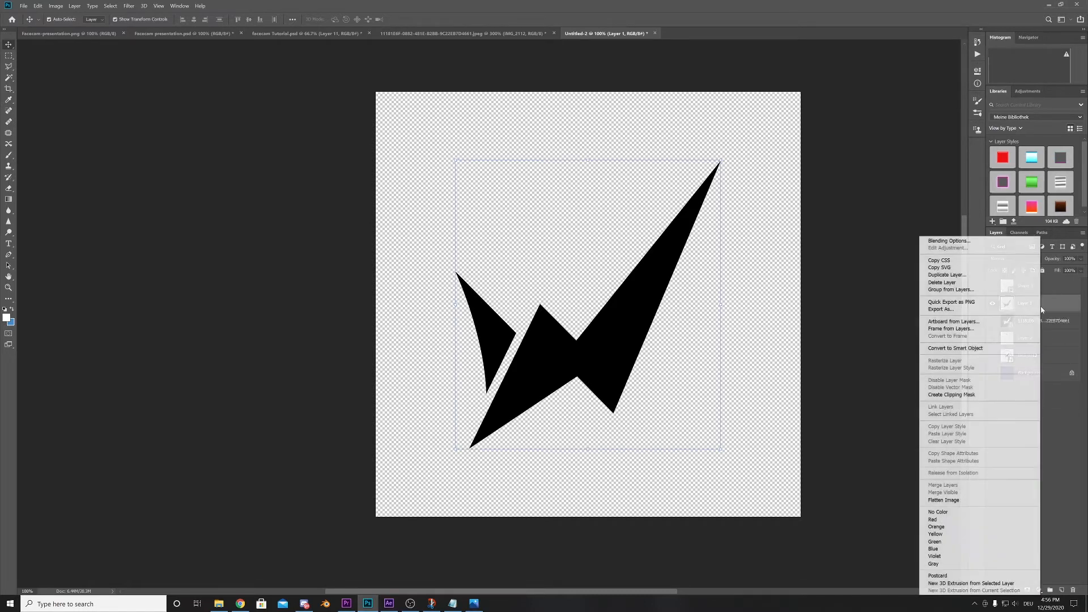
left_click(986, 350)
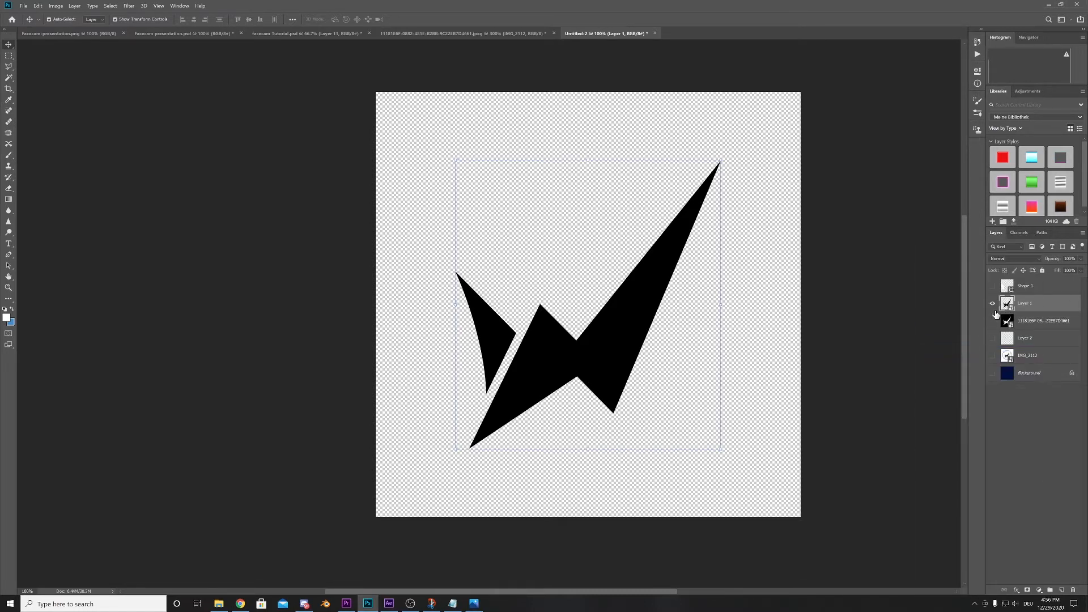
- Duplicate the Layer 1 logo from Untitled-2 into facecam Tutorial.psd and switch to that document
right_click(1043, 306)
left_click(1015, 257)
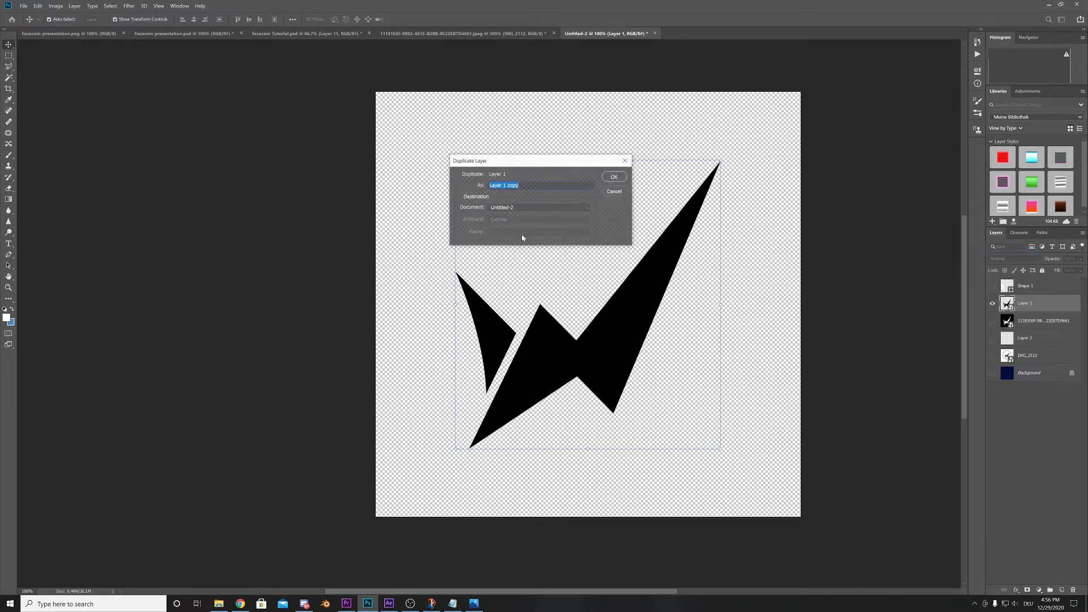
left_click(505, 207)
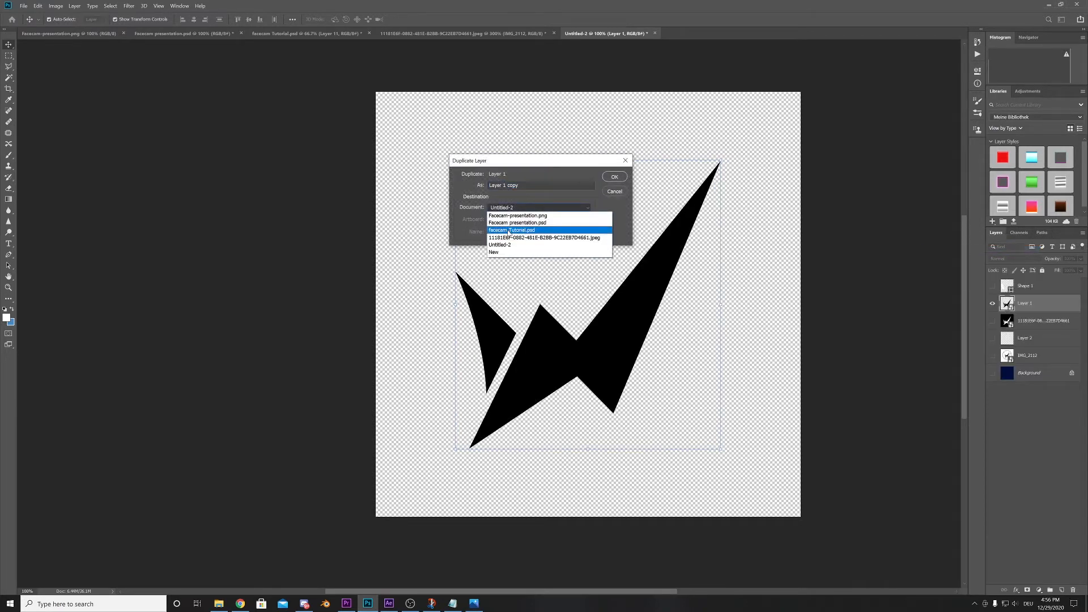
left_click(510, 230)
key("Return")
left_click(301, 33)
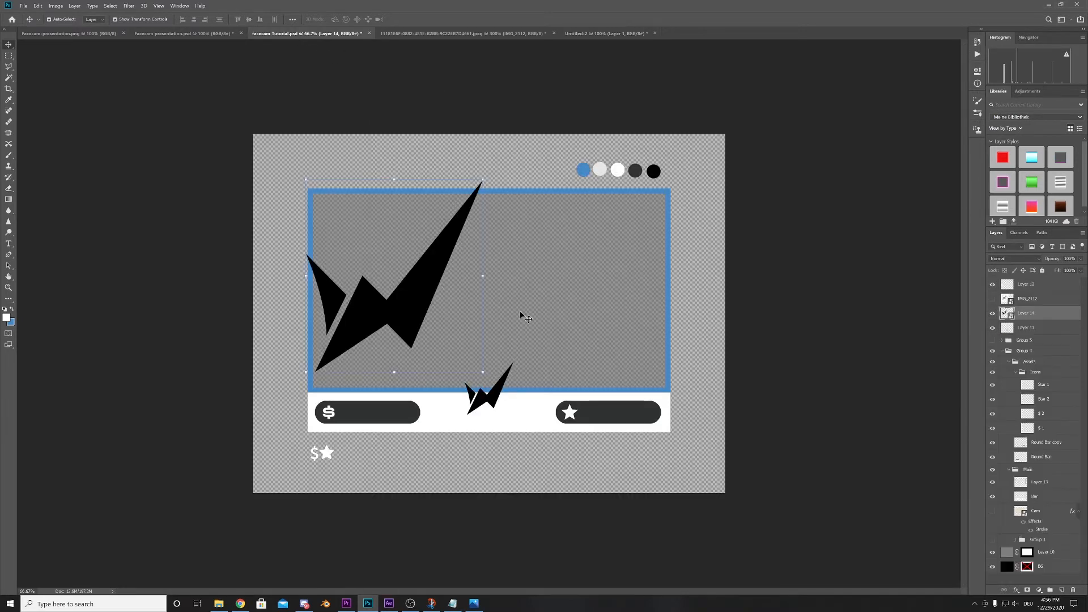
- Enlarge the logo copy to about 182%, rotate it counterclockwise, and place its tip at the camera frame's upper-right corner
left_click_drag(480, 179, 553, 104)
left_click_drag(531, 174, 647, 338)
left_click_drag(667, 271, 744, 188)
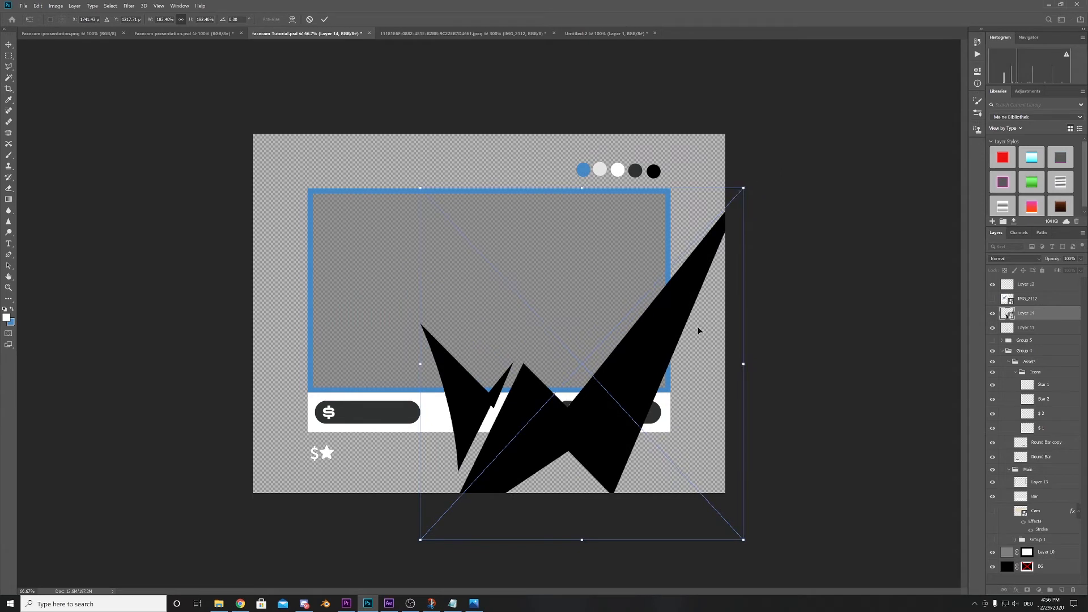
left_click_drag(655, 359, 591, 363)
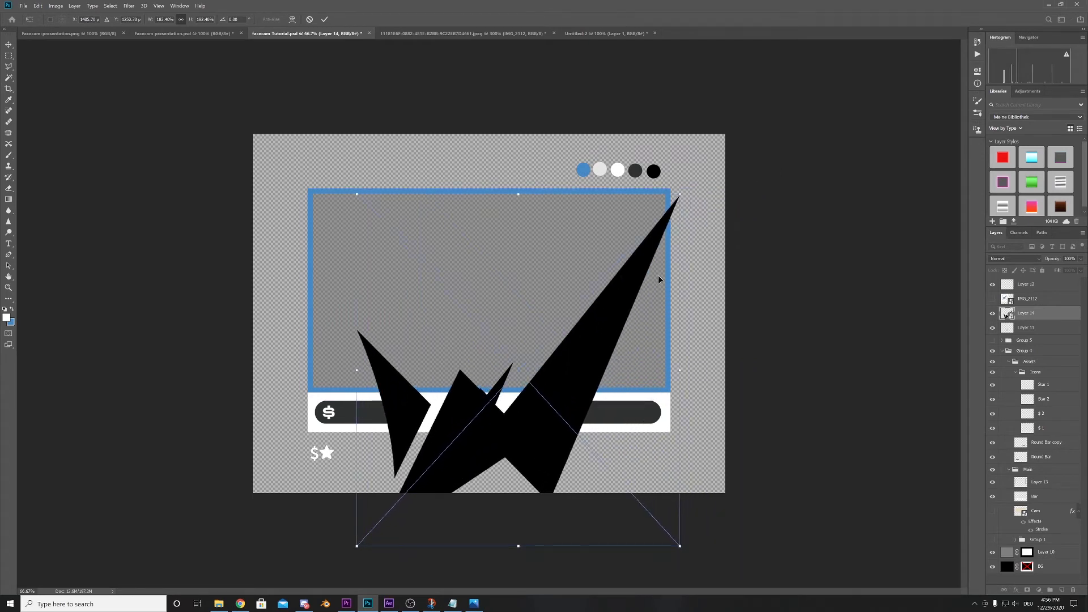
left_click_drag(695, 195, 615, 162)
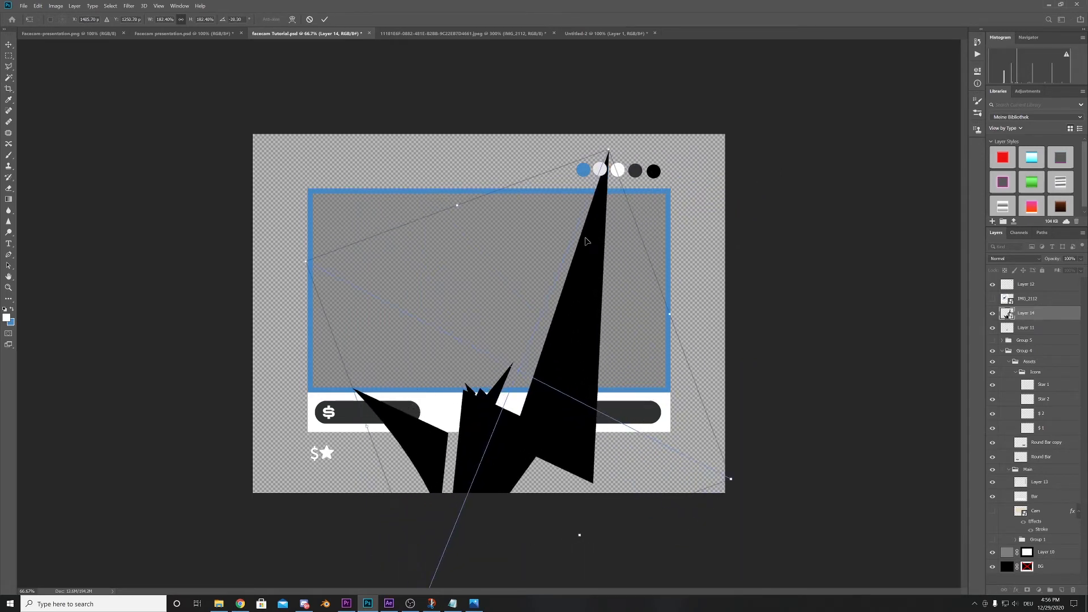
left_click_drag(588, 242, 650, 280)
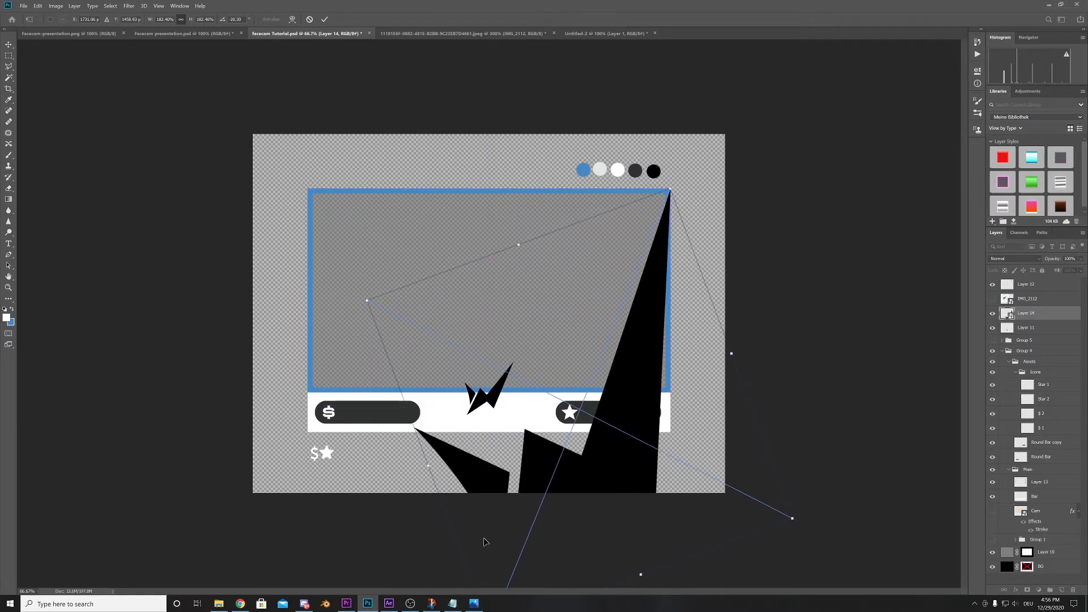
- Resize the rotated logo to about 142% so it runs along the camera frame's right edge, slightly past its upper-right corner
left_click_drag(368, 299, 493, 355)
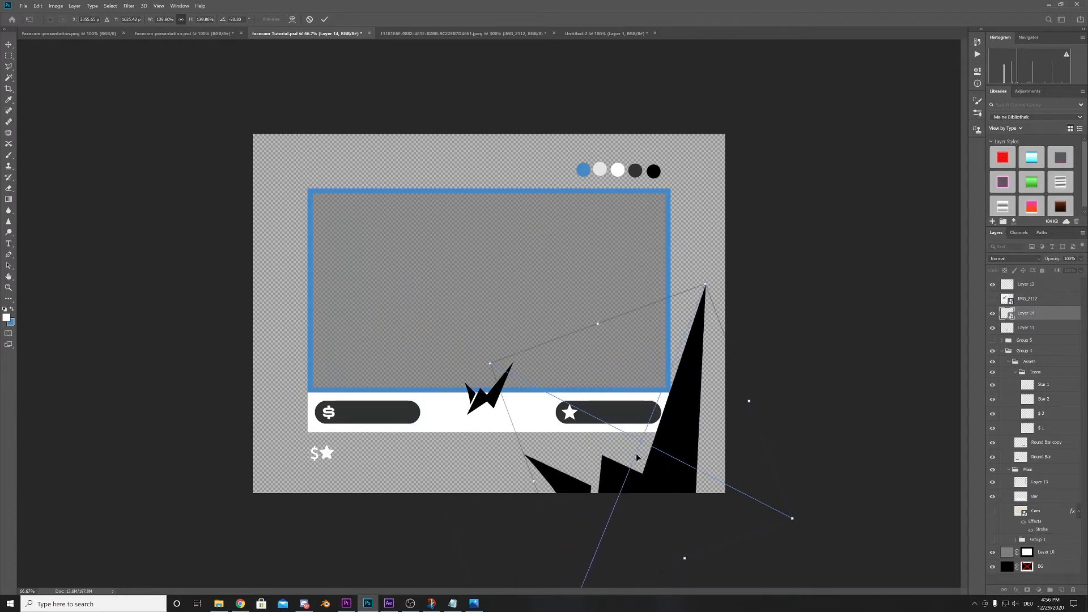
left_click_drag(664, 474, 630, 378)
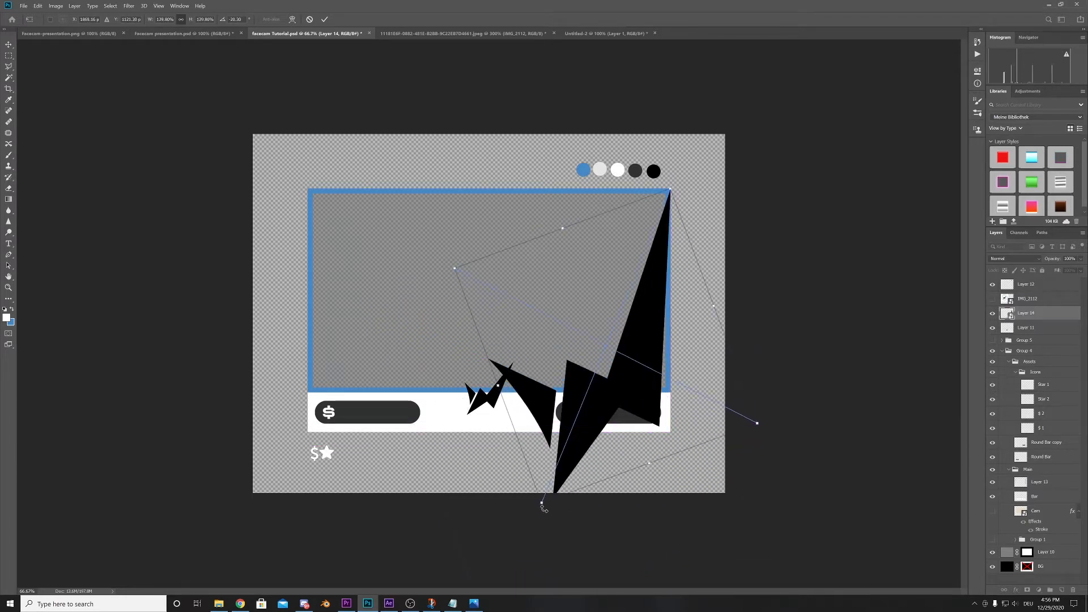
mouse_move(542, 502)
left_mouse_down()
mouse_move(536, 526)
mouse_move(553, 516)
left_mouse_up()
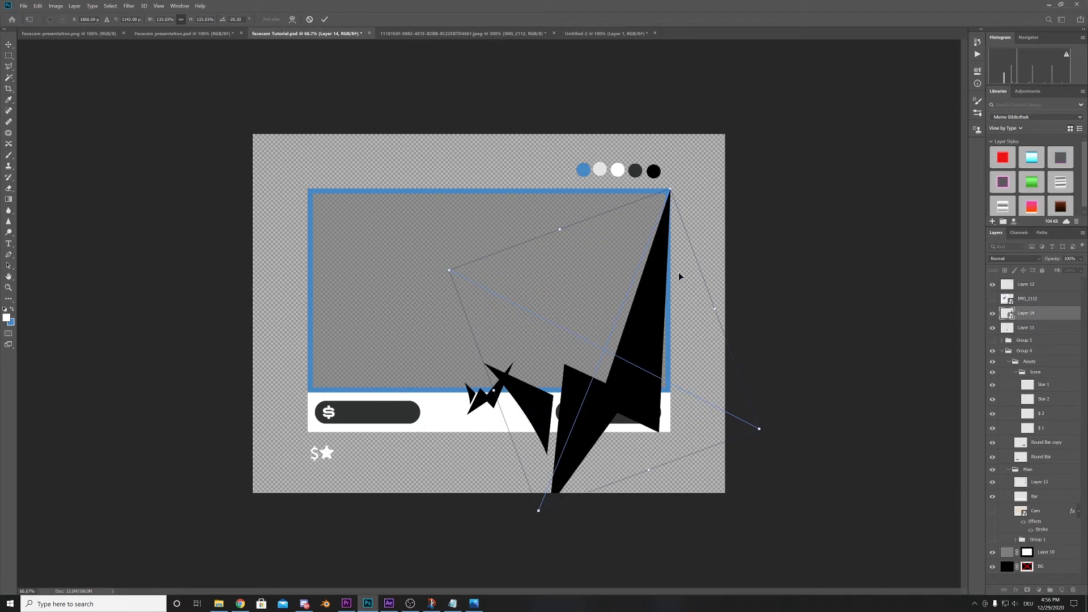
left_click_drag(670, 190, 688, 171)
left_click_drag(660, 292, 659, 292)
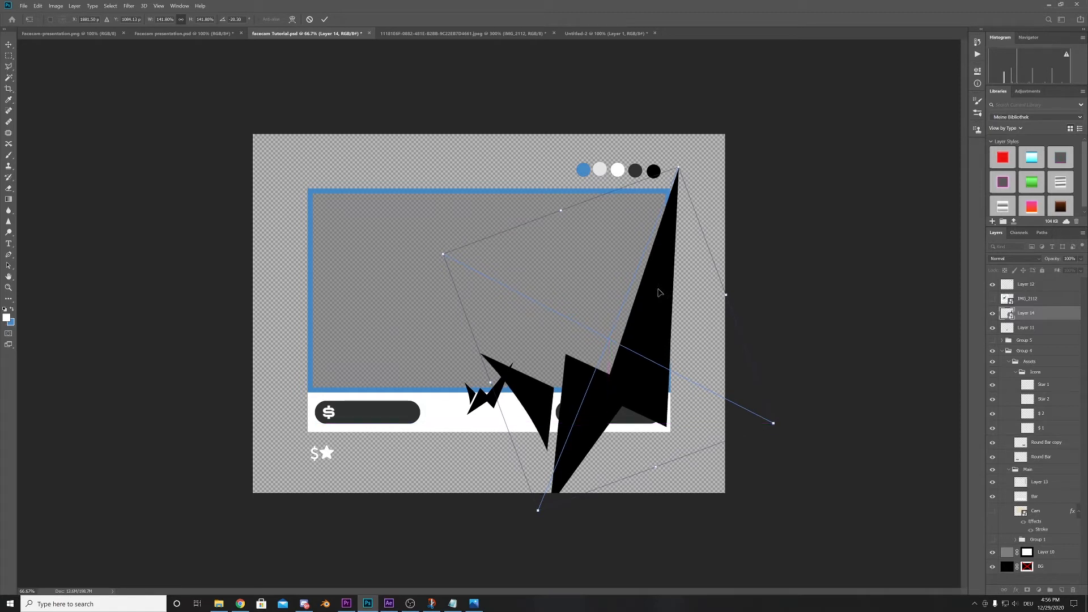
- Rotate the large logo slightly further counterclockwise, nudge it into line with the frame's right edge, and apply the transform
key("Left")
key("Left")
key("Left")
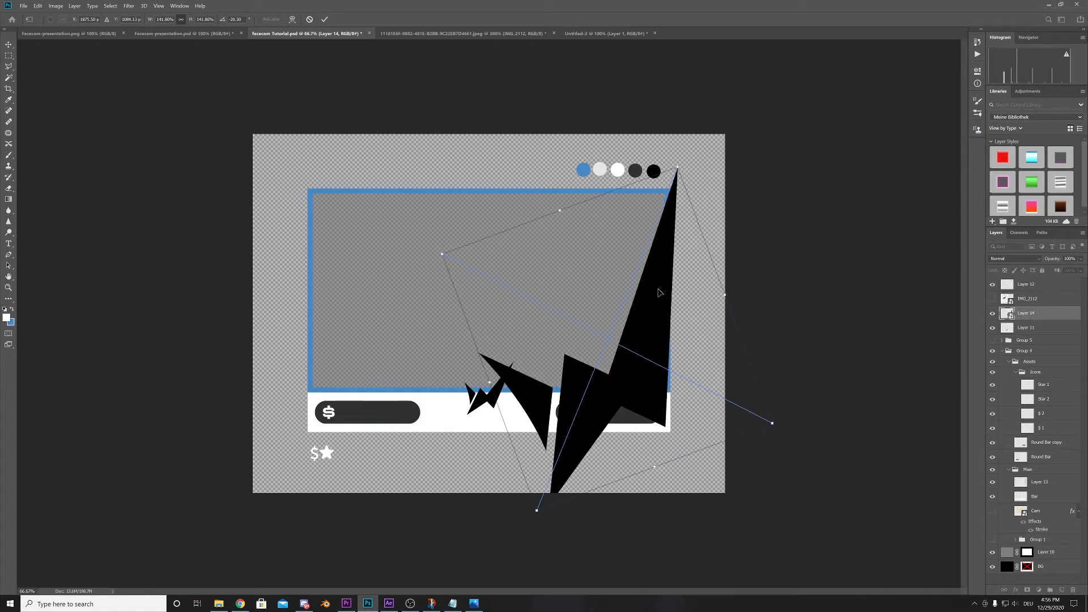
left_click_drag(422, 253, 434, 260)
key("Right")
key("Right")
key("Right")
key("Right")
key("Right")
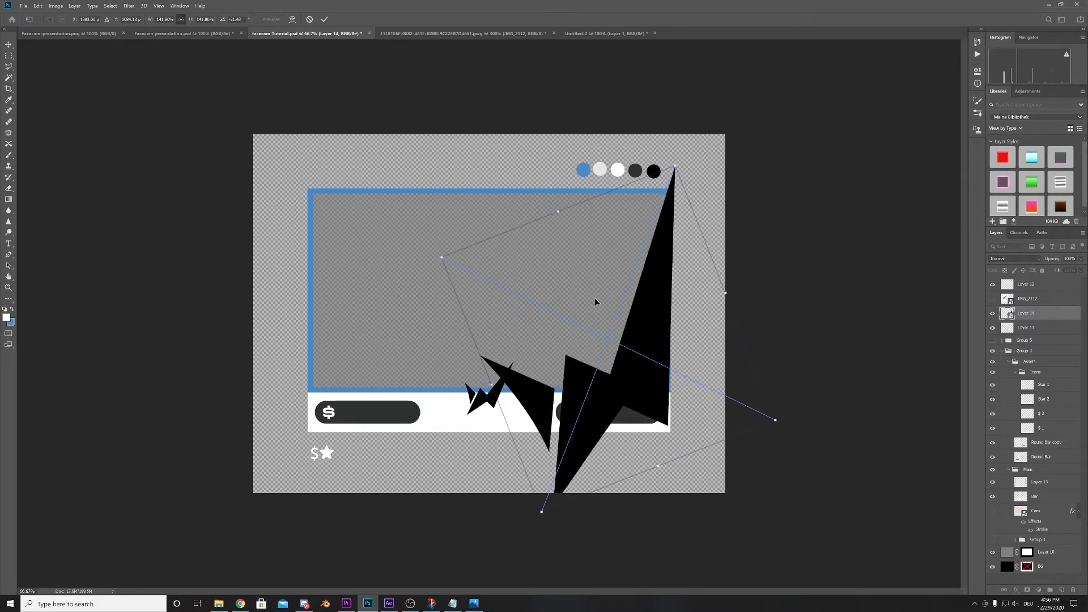
key("Right")
key("Right")
key("Down")
key("Down")
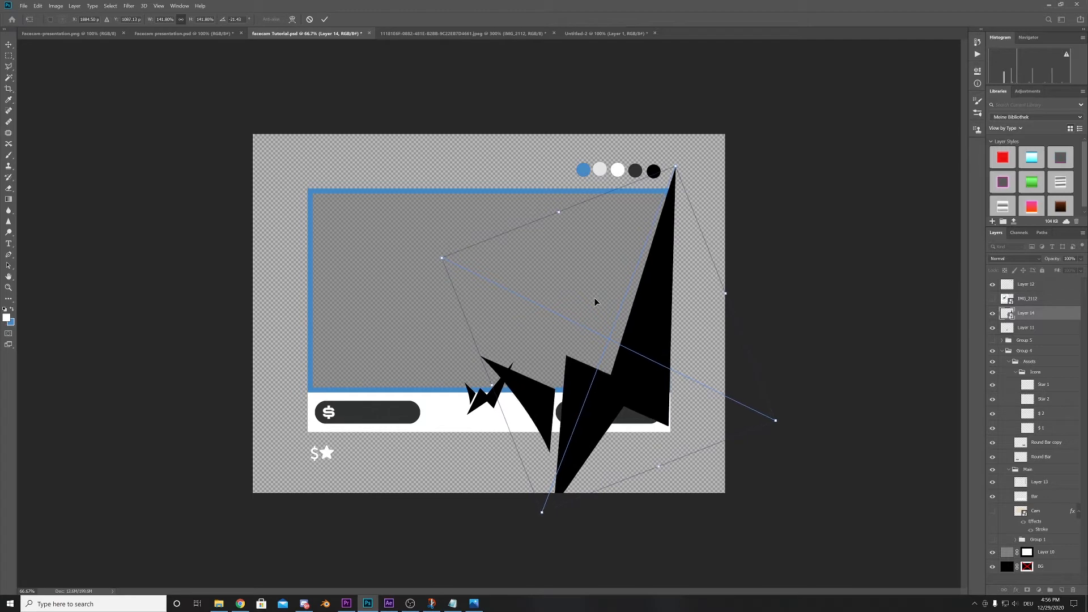
key("Return")
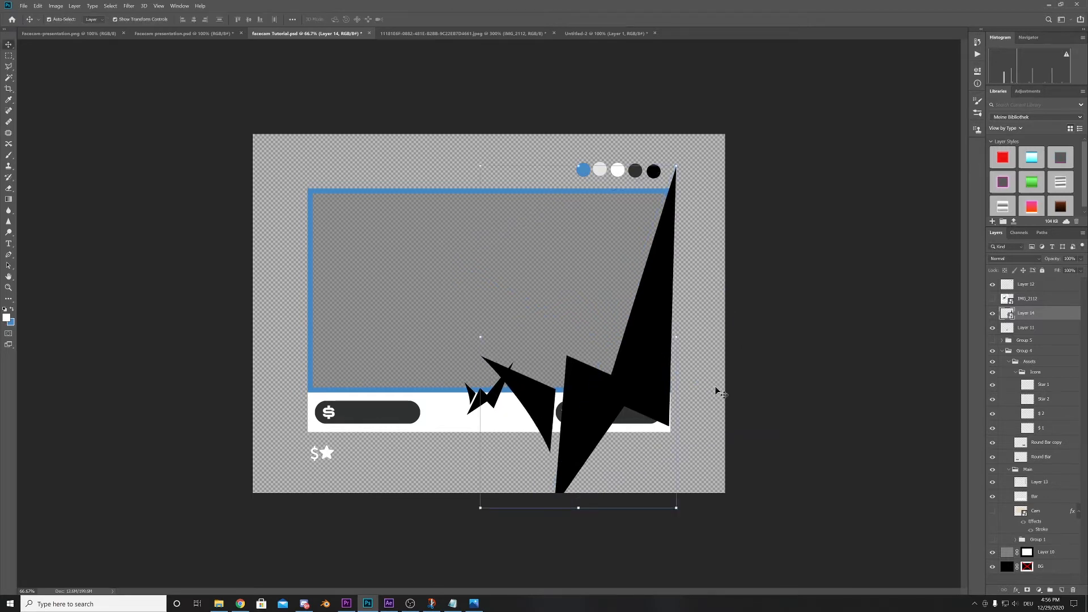
- Hide the large logo's detached left piece with an inverted layer mask made from a rectangular selection around it
left_click(859, 416)
key("m")
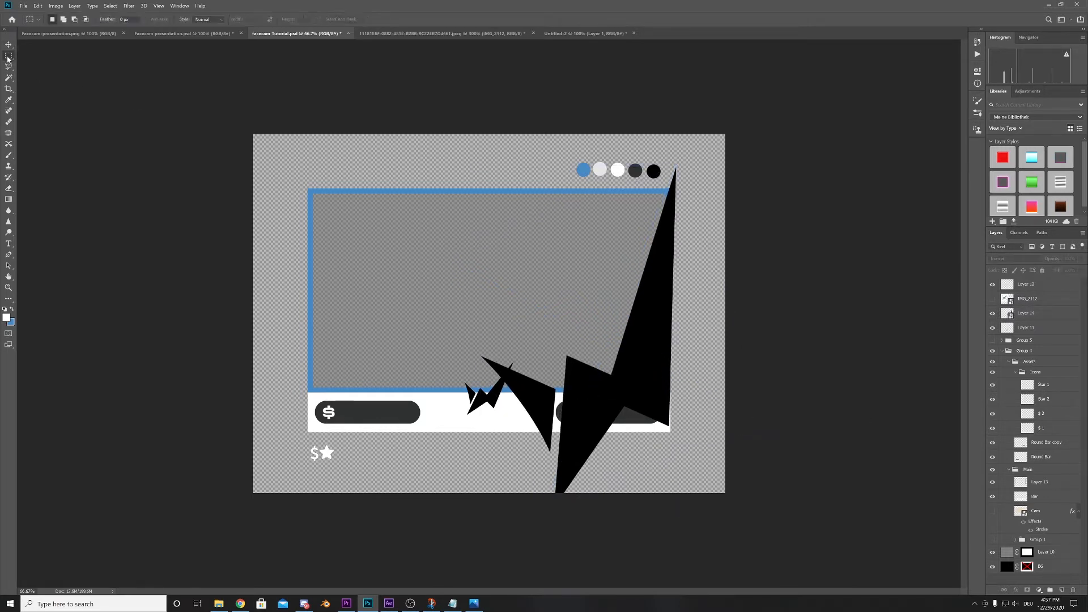
left_click_drag(446, 325, 558, 453)
key("v")
left_click(1020, 315)
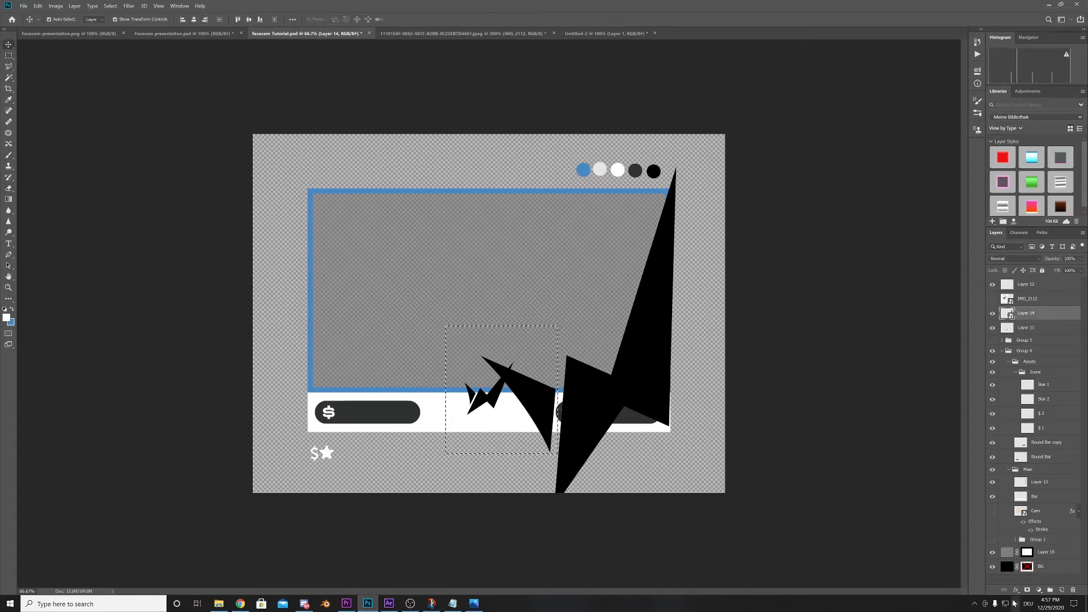
left_click(1027, 590)
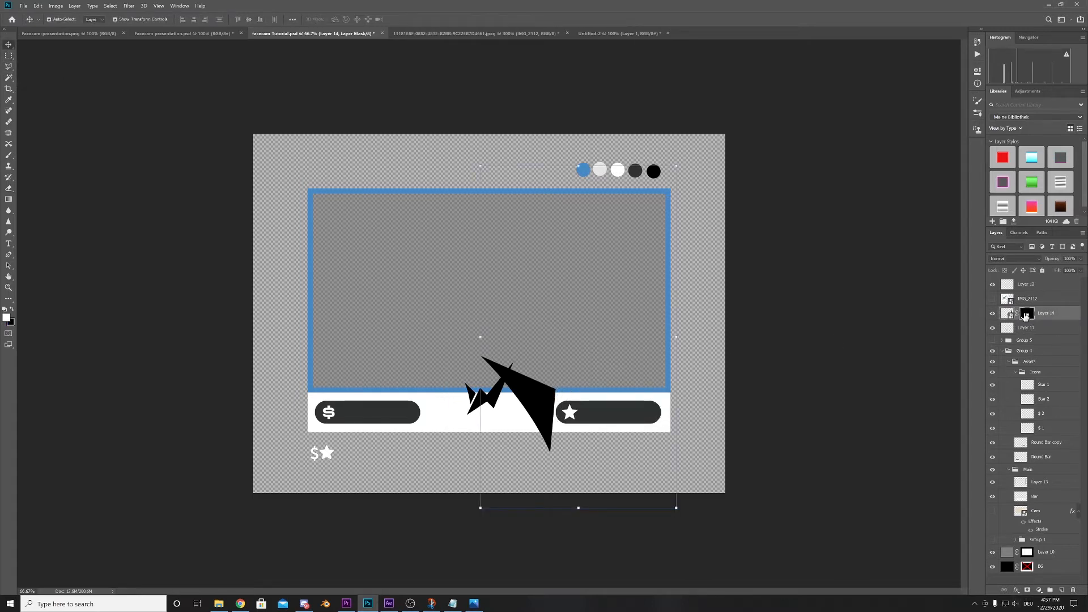
key("ctrl+i")
left_click(836, 406)
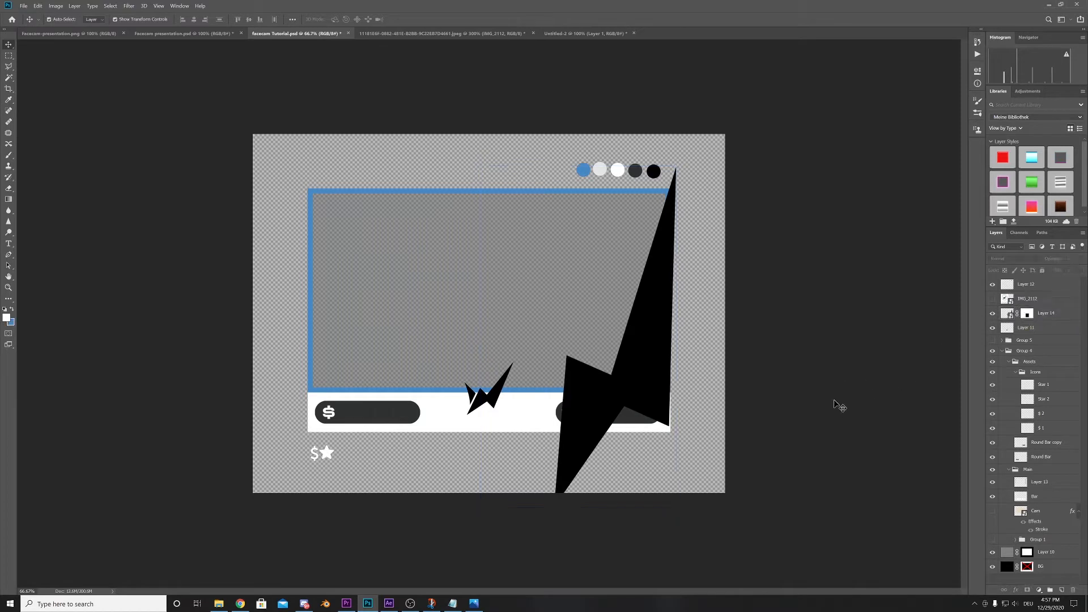
- Move the masked Layer 14 logo below the Round Bar layer in the Assets group
left_click(994, 315)
left_click(993, 315)
left_click_drag(1045, 315, 1060, 461)
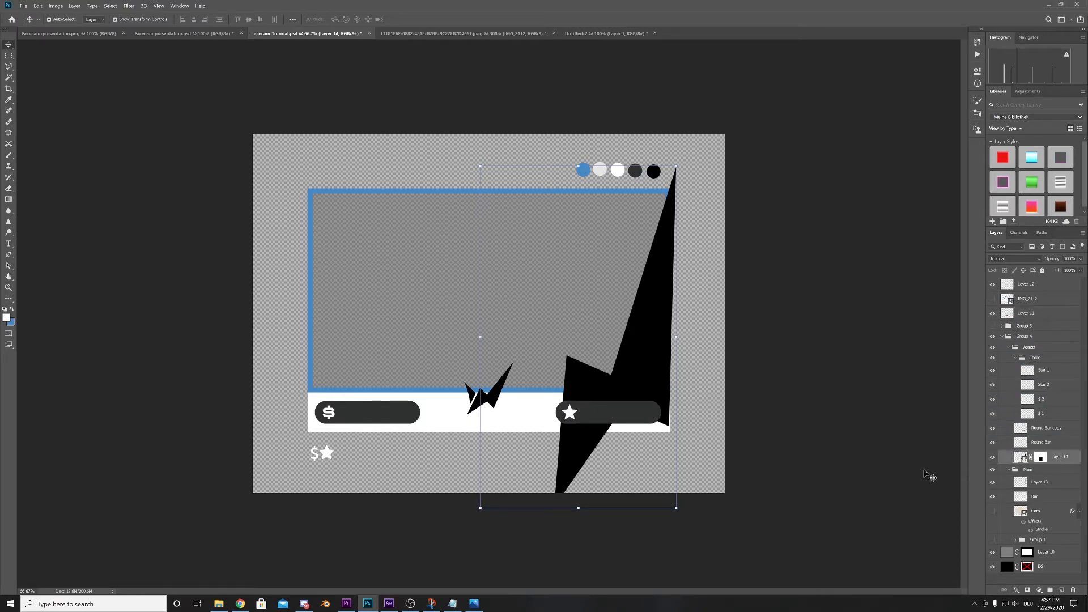
left_click(992, 457)
- In the Untitled-2 document, rasterize the Layer 1 logo
left_click(610, 35)
right_click(1050, 305)
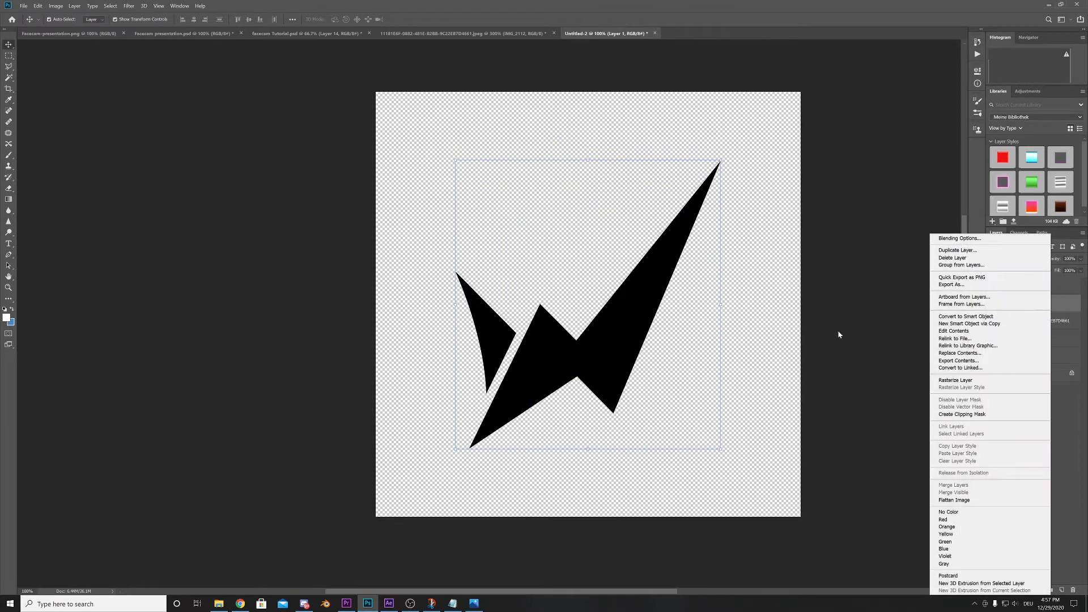
left_click(976, 379)
- Duplicate the rasterized Layer 1 logo into facecam Tutorial.psd and return to that document
right_click(1036, 304)
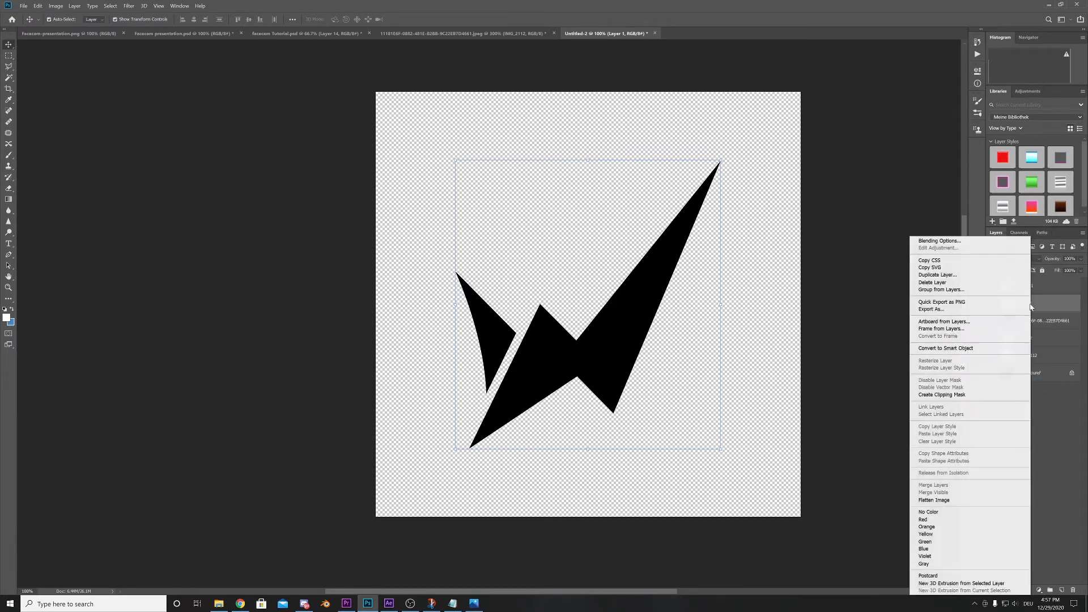
left_click(944, 278)
left_click(526, 211)
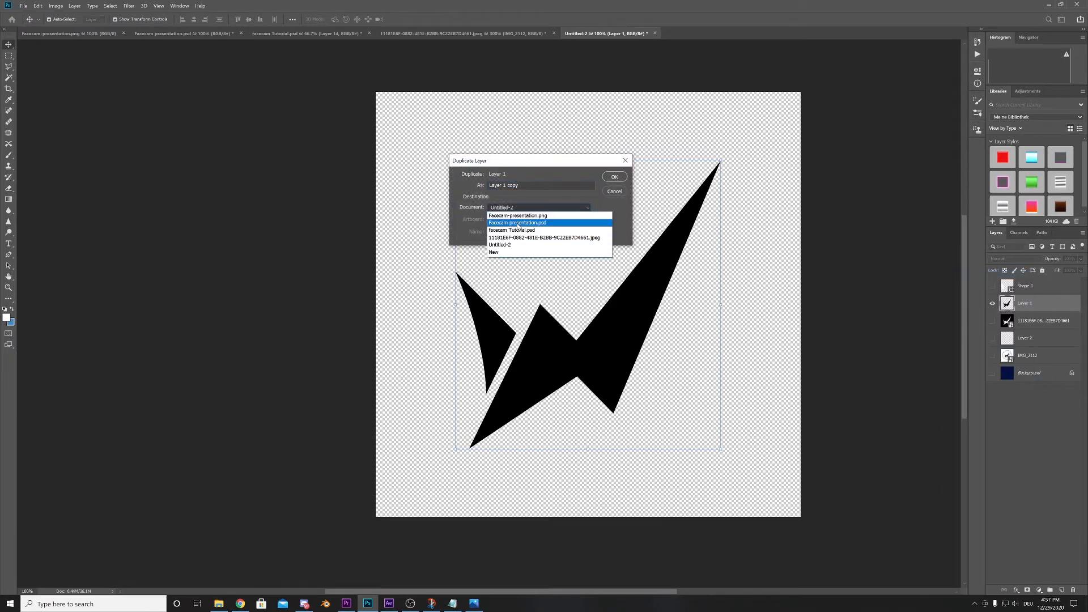
left_click(531, 219)
left_click(614, 177)
left_click(311, 33)
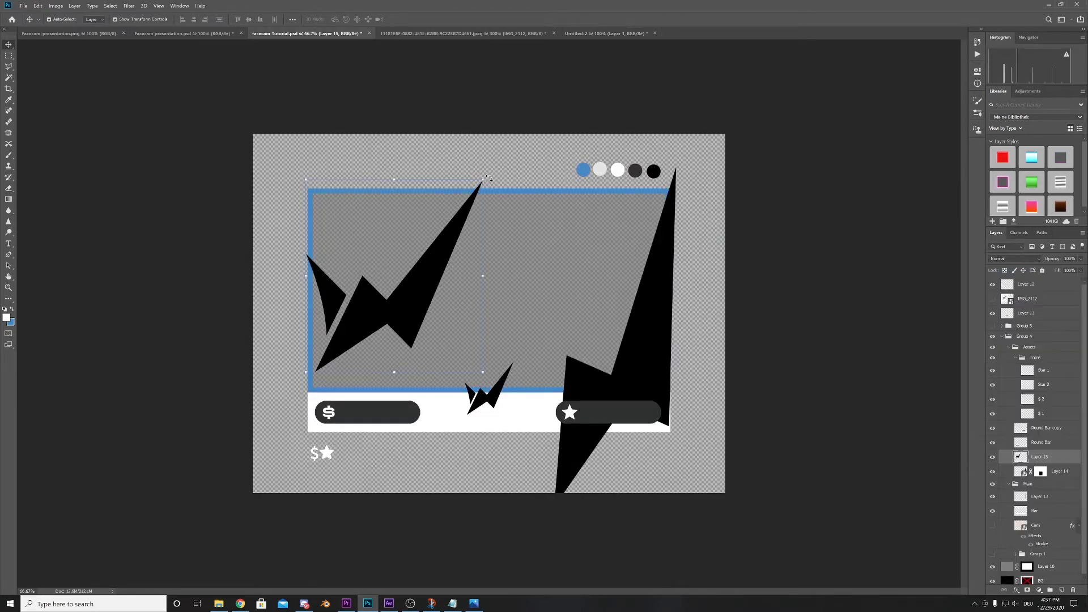
- Rotate the second logo copy nearly upside down, enlarge it, and position its curved piece over the camera frame's lower-left corner
left_click_drag(489, 178, 385, 301)
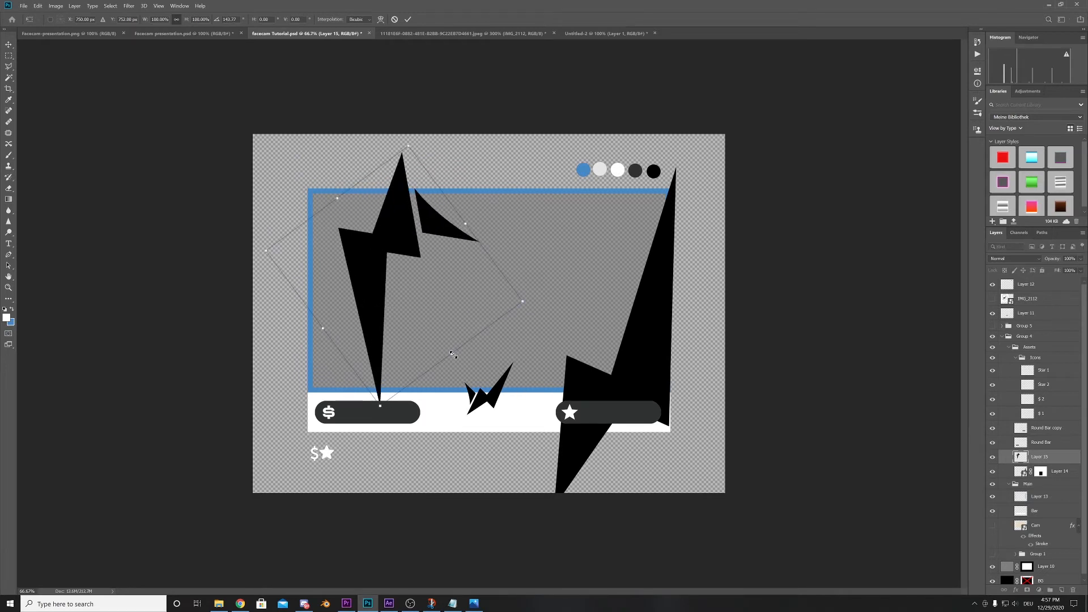
left_click_drag(523, 303, 256, 476)
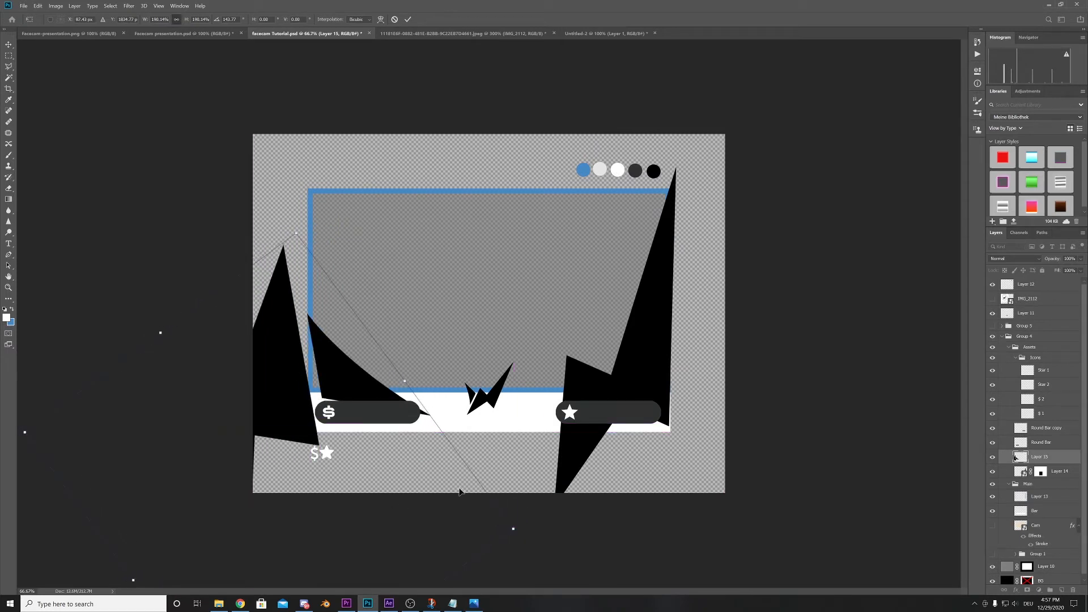
left_click_drag(522, 539, 467, 496)
left_click_drag(283, 370, 333, 385)
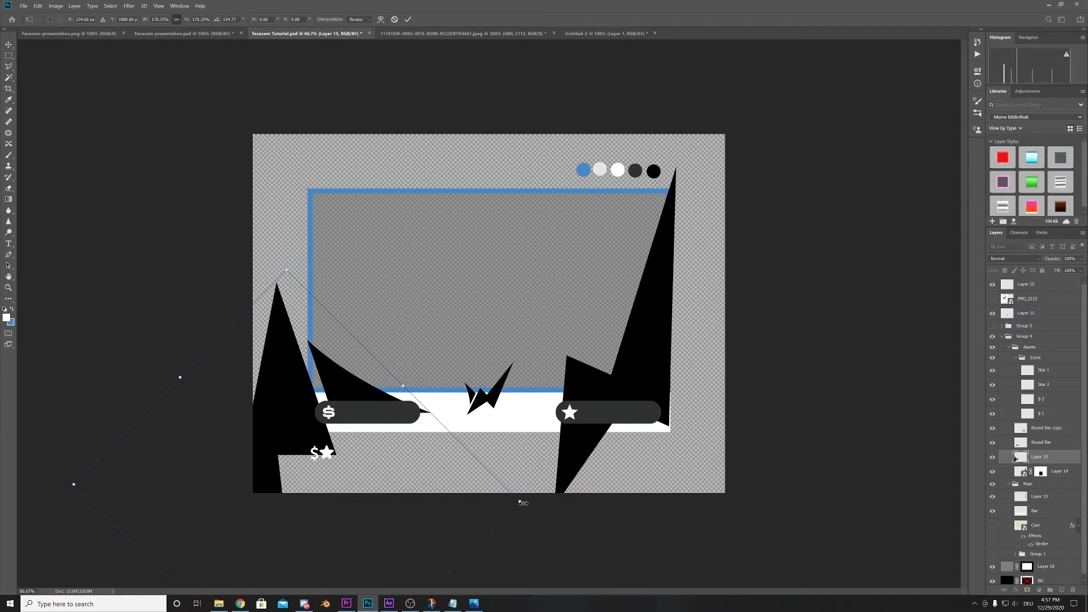
- Scale the second logo copy to about 156%, align its curved piece with the frame's left edge, and apply the transform
left_click_drag(522, 503, 497, 482)
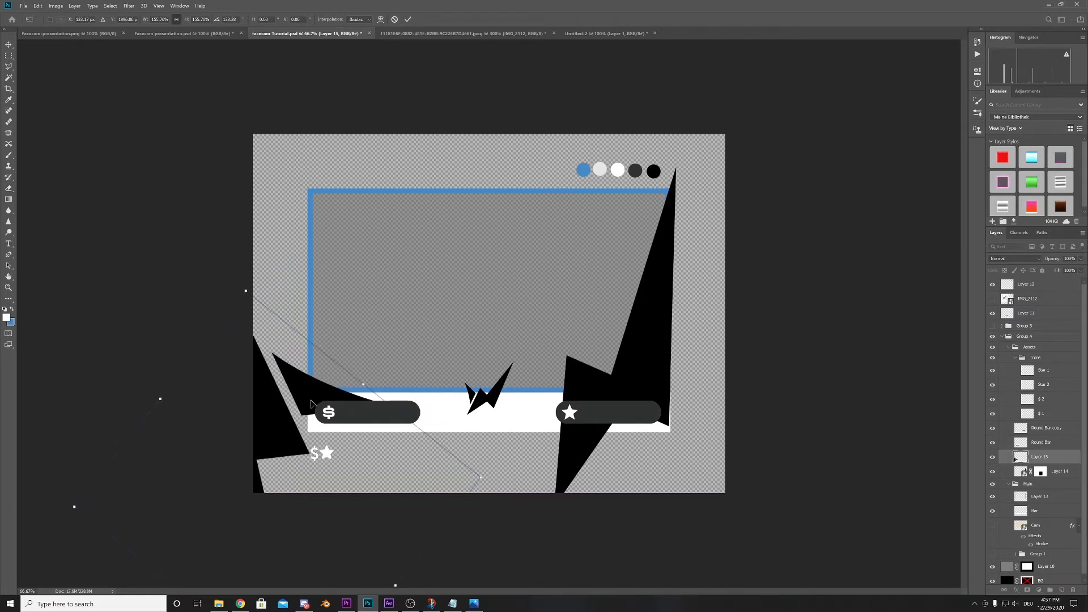
left_click_drag(311, 403, 347, 400)
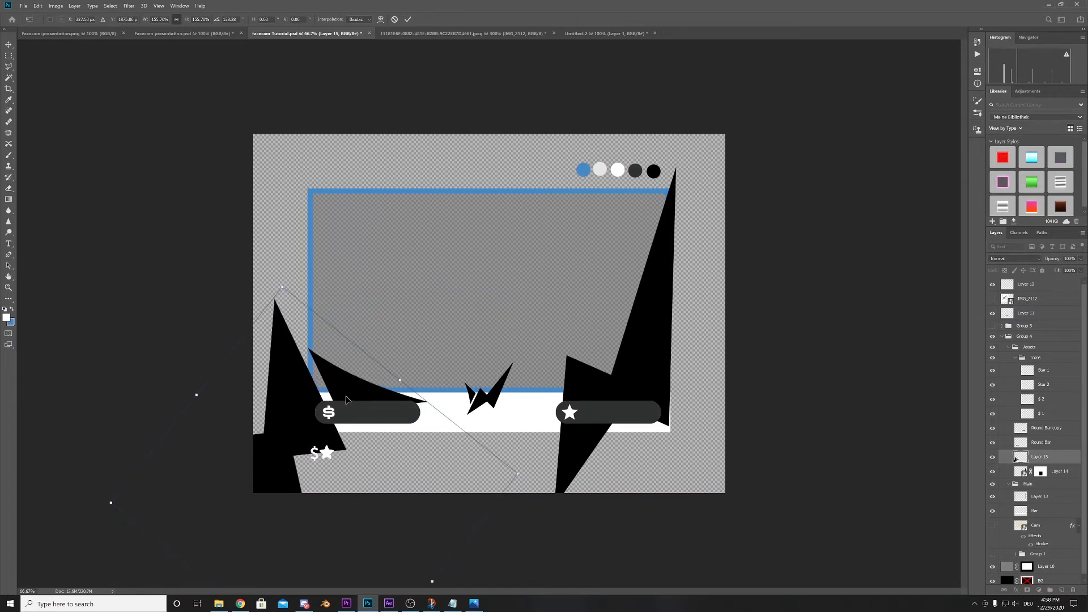
key("Left")
key("Left")
key("Left")
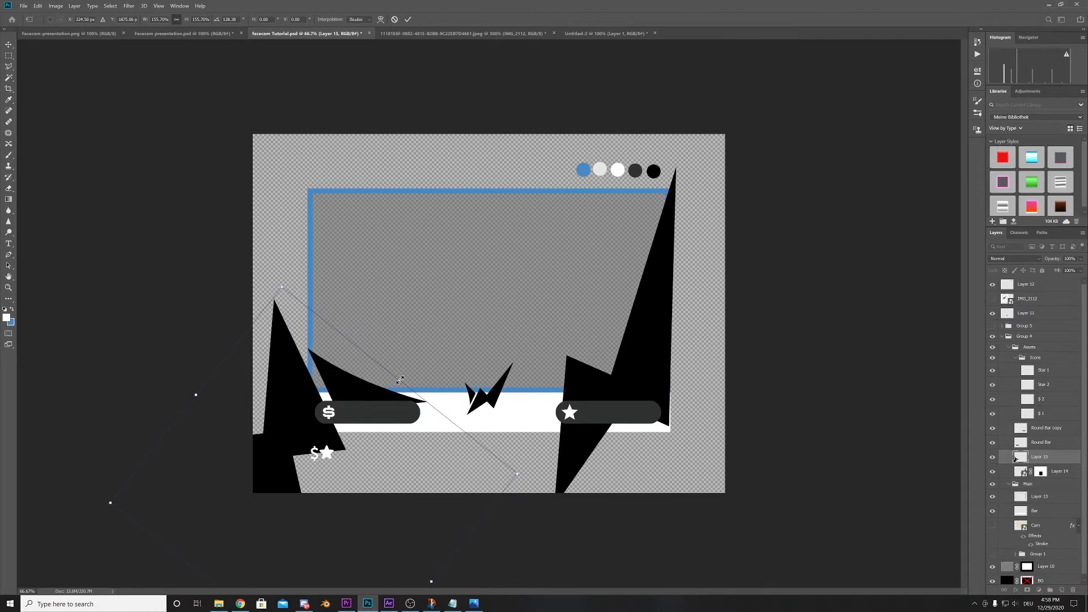
key("Left")
key("Return")
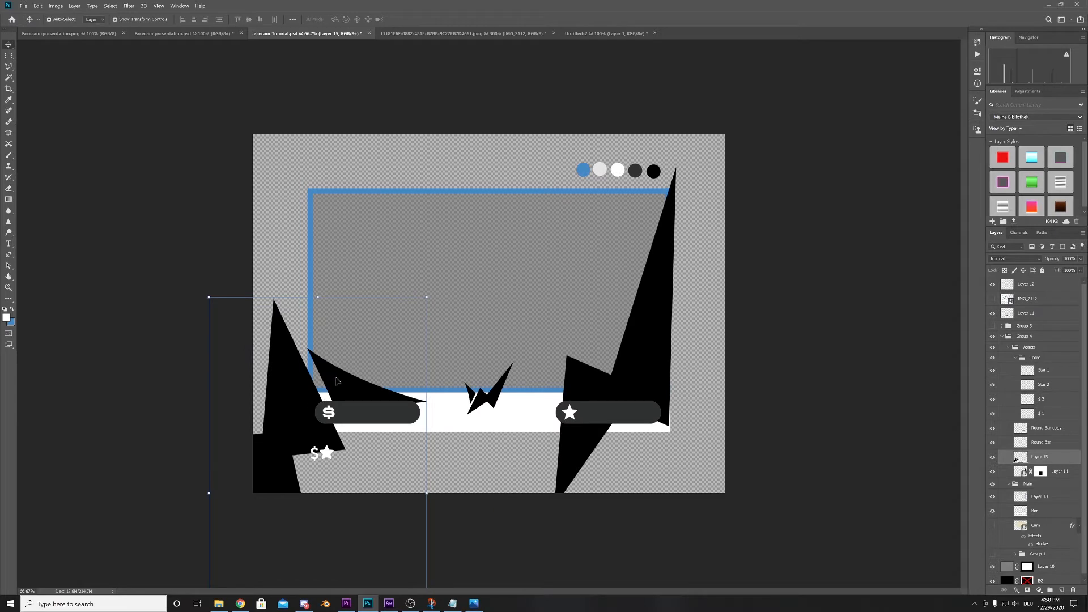
- Outline the second logo copy's curved piece with the Polygonal Lasso and mask the layer to keep only that piece
key("l")
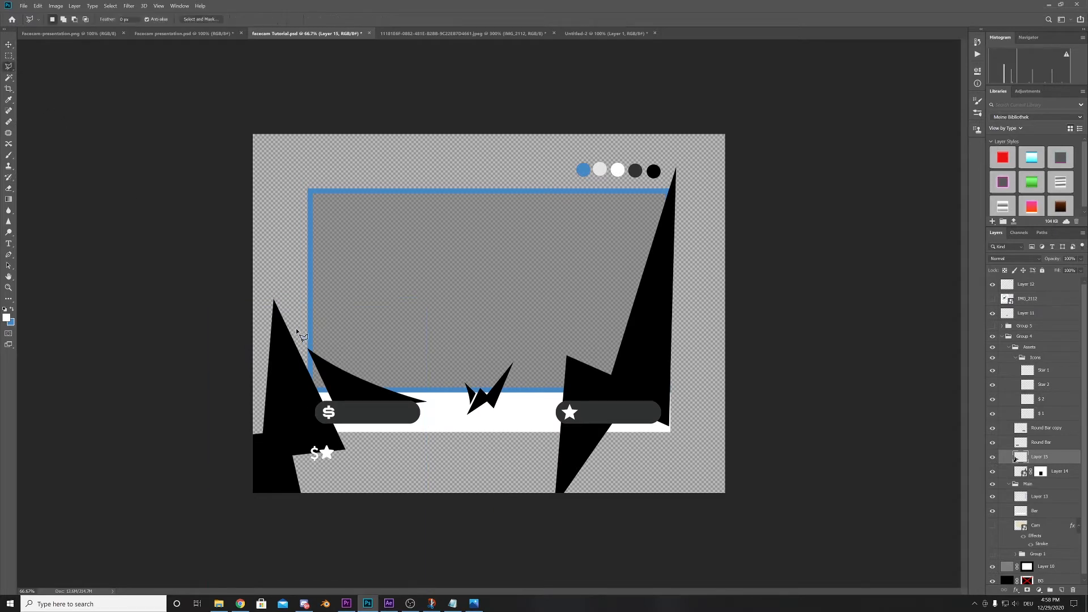
left_click(297, 329)
left_click(350, 445)
left_click(471, 424)
left_click(486, 325)
left_click(309, 300)
left_click(297, 330)
left_click(1028, 590)
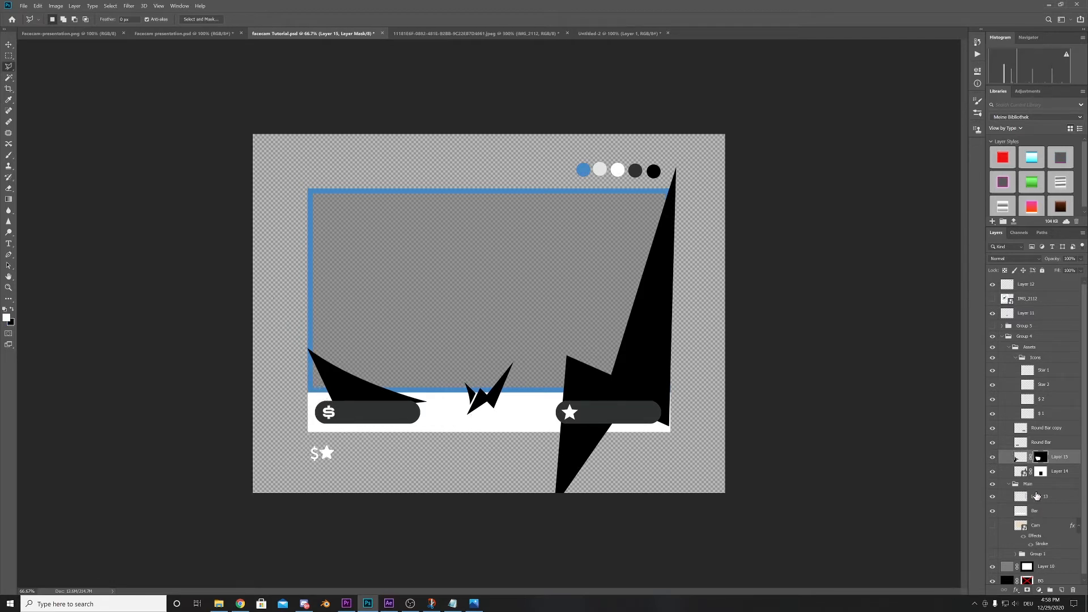
left_click(1042, 459, "shift")
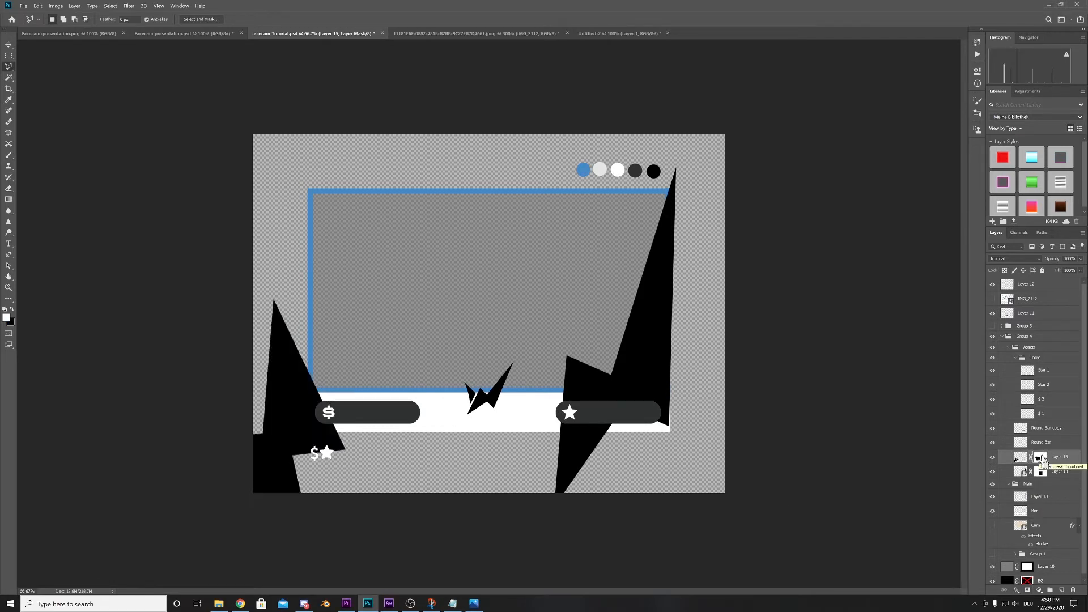
left_click(1043, 458, "shift")
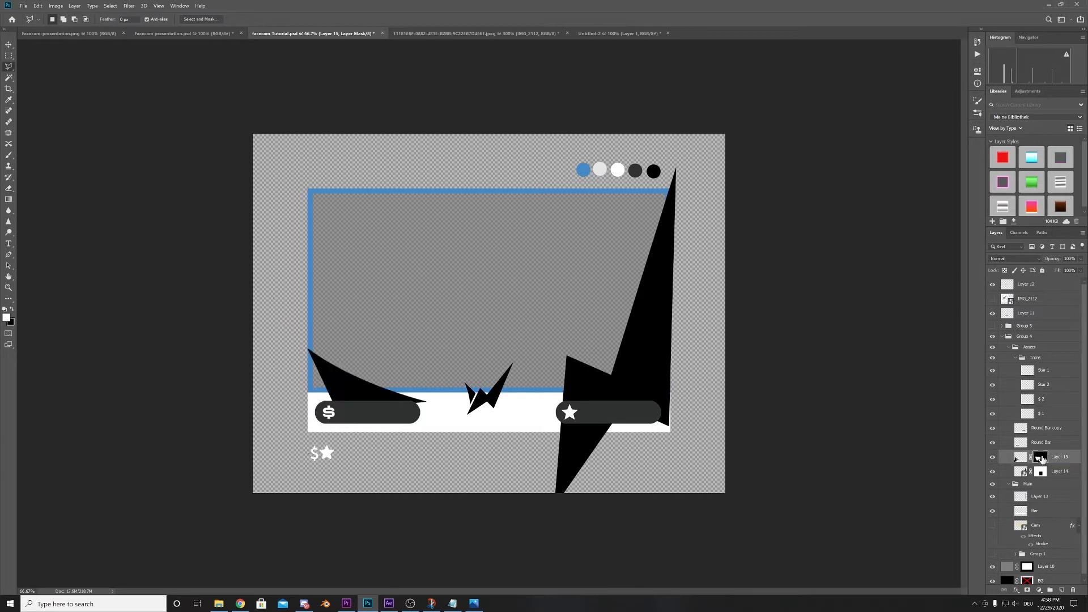
- Group the two masked logo accent layers and merge a duplicate of the group into a single layer, with the original group hidden
left_click(8, 44)
left_click(846, 395)
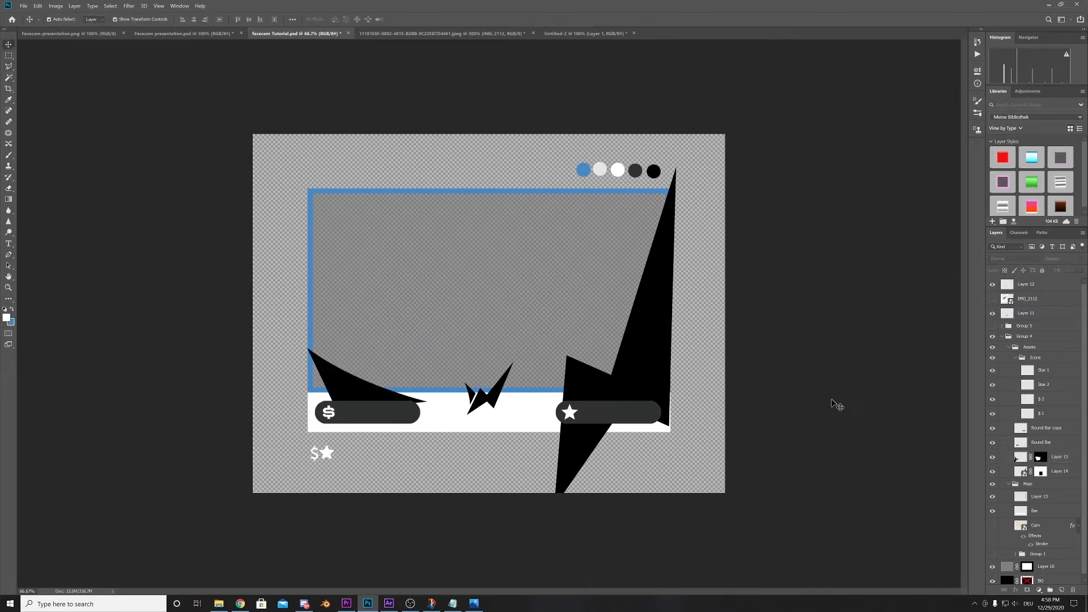
left_click(364, 391)
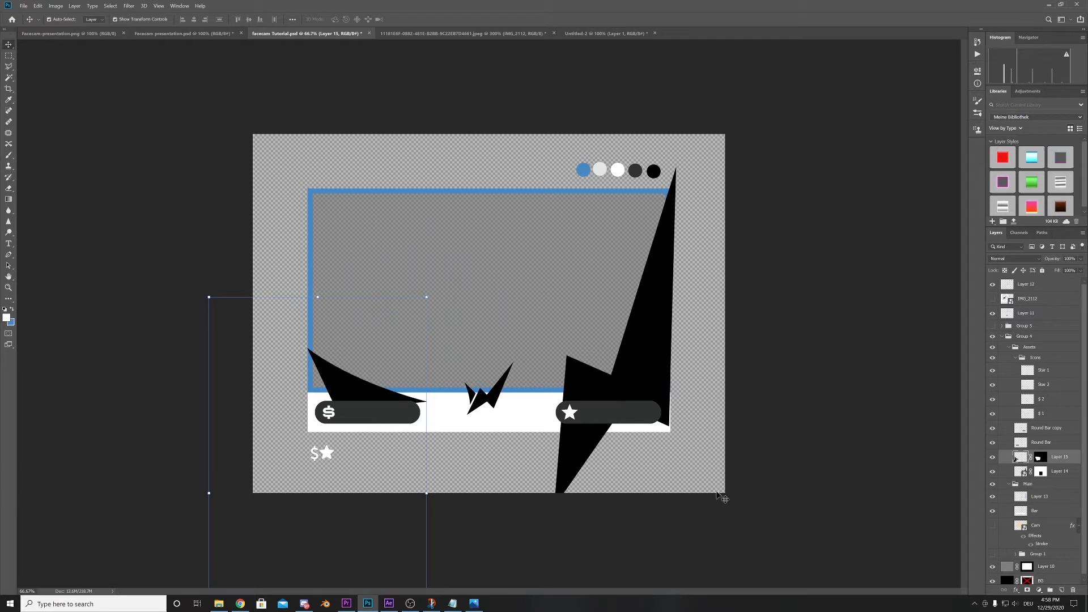
left_click(618, 397)
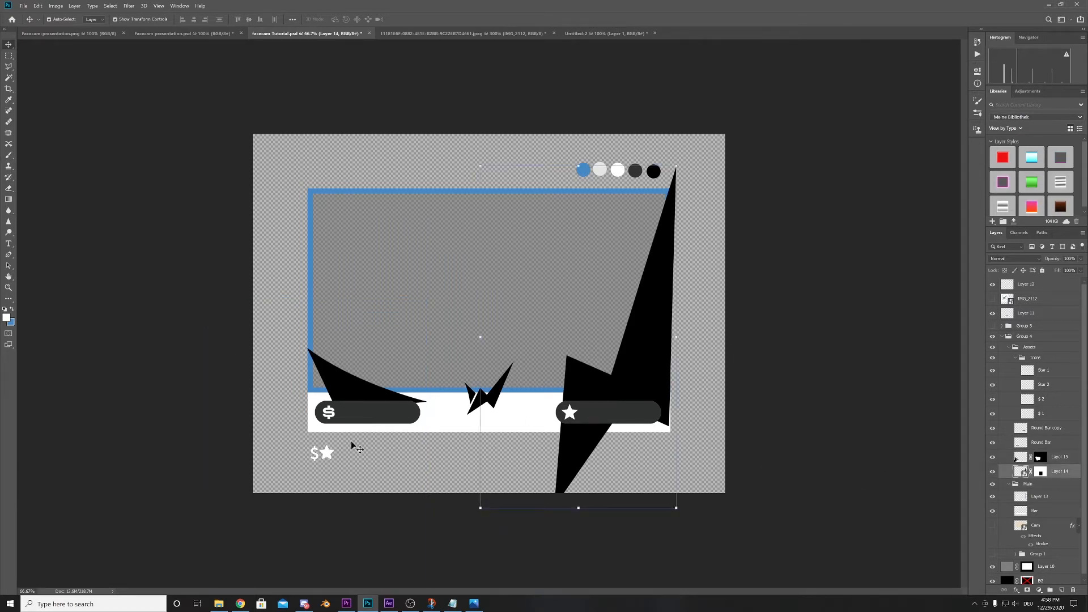
scroll(1079, 439, "down", 1)
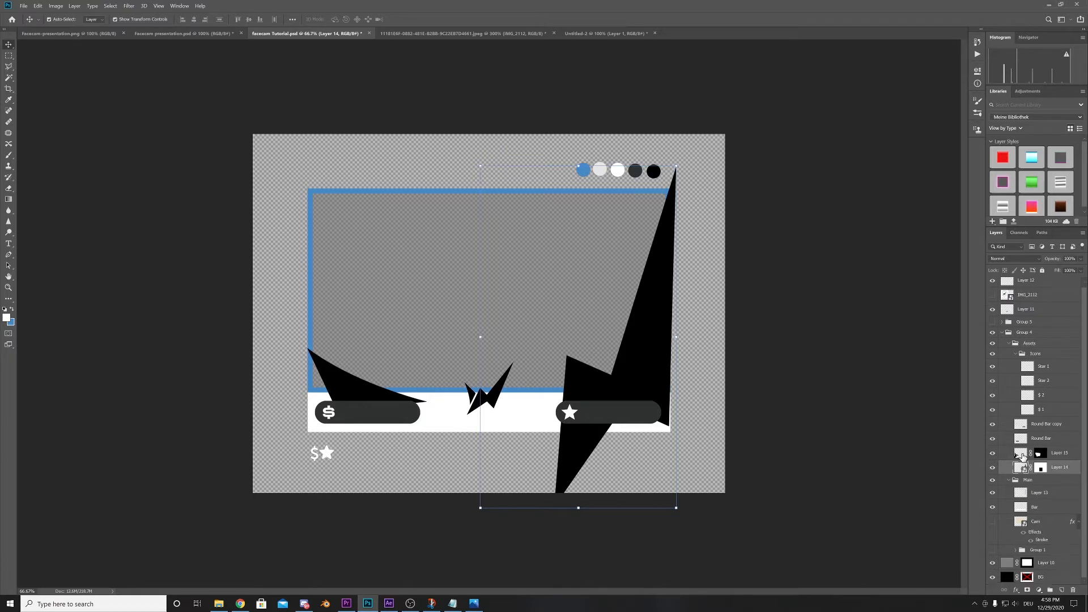
left_click(1022, 457, "shift")
key("ctrl+g")
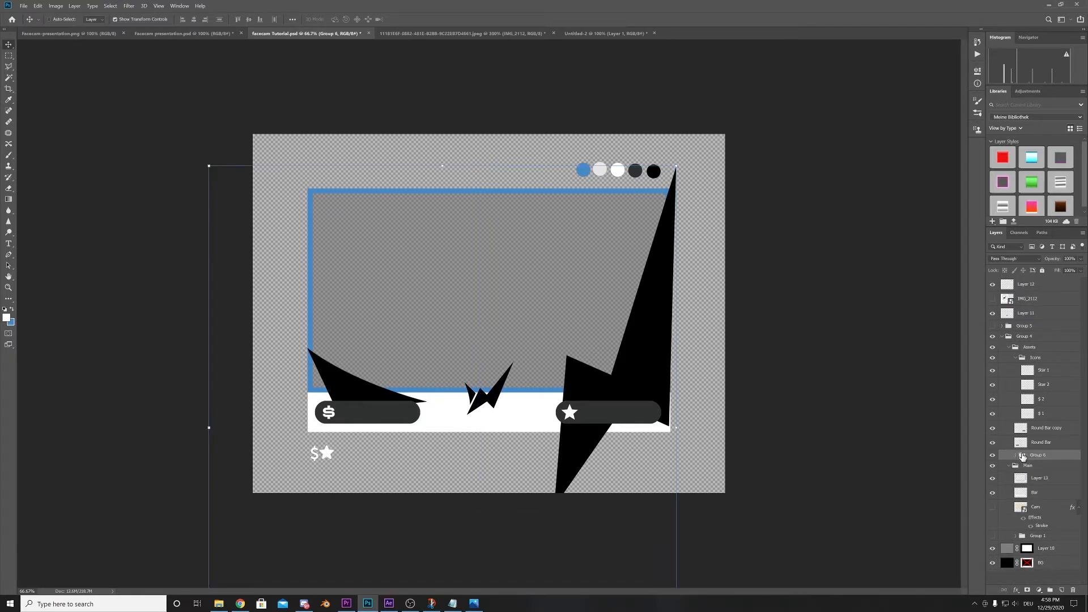
key("ctrl+j")
key("ctrl+e")
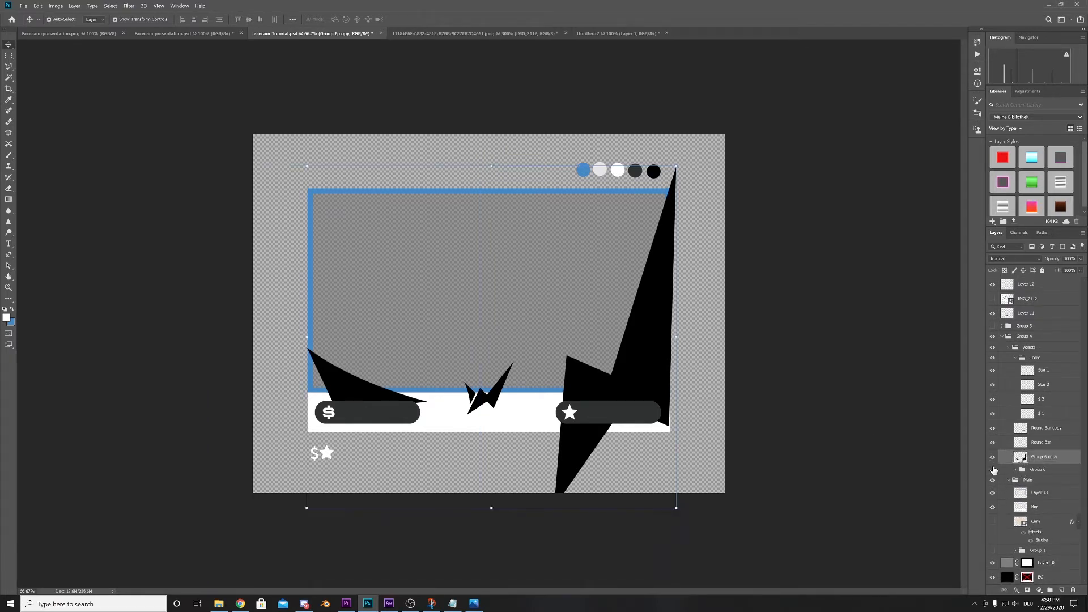
- Try filling the outline of the merged logo accents with white and undo the fill
left_click(1021, 458, "ctrl")
key("alt+BackSpace")
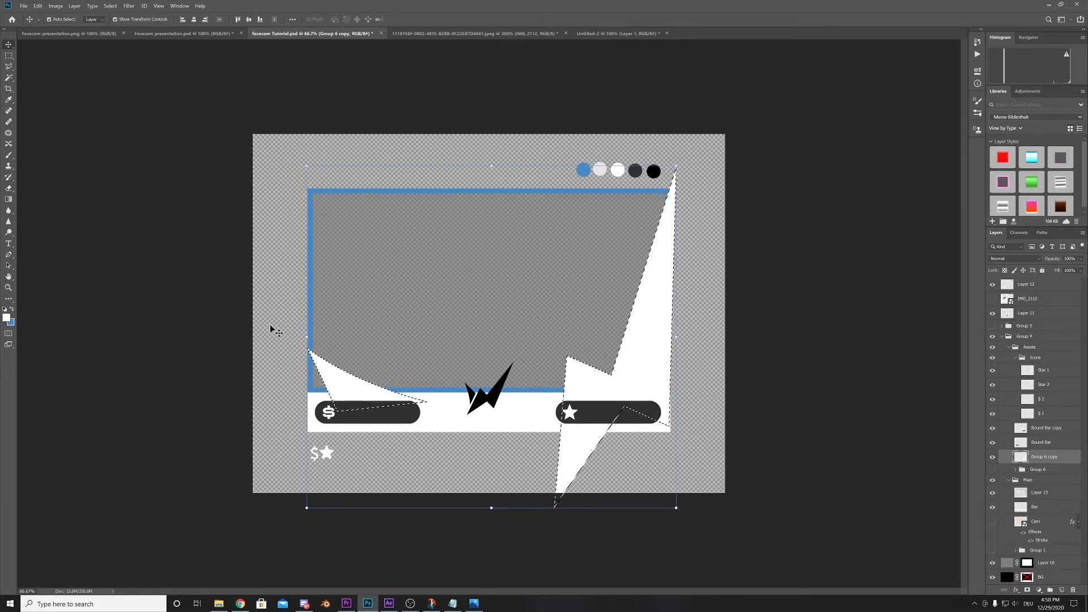
key("ctrl+d")
left_click(38, 6)
left_click(49, 14)
left_click(38, 6)
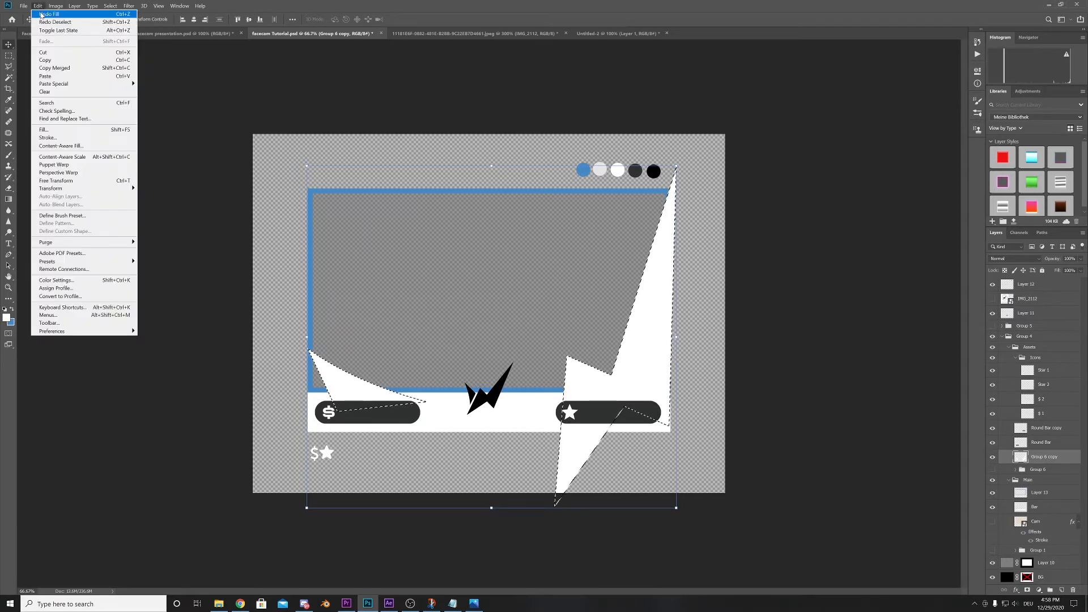
left_click(49, 13)
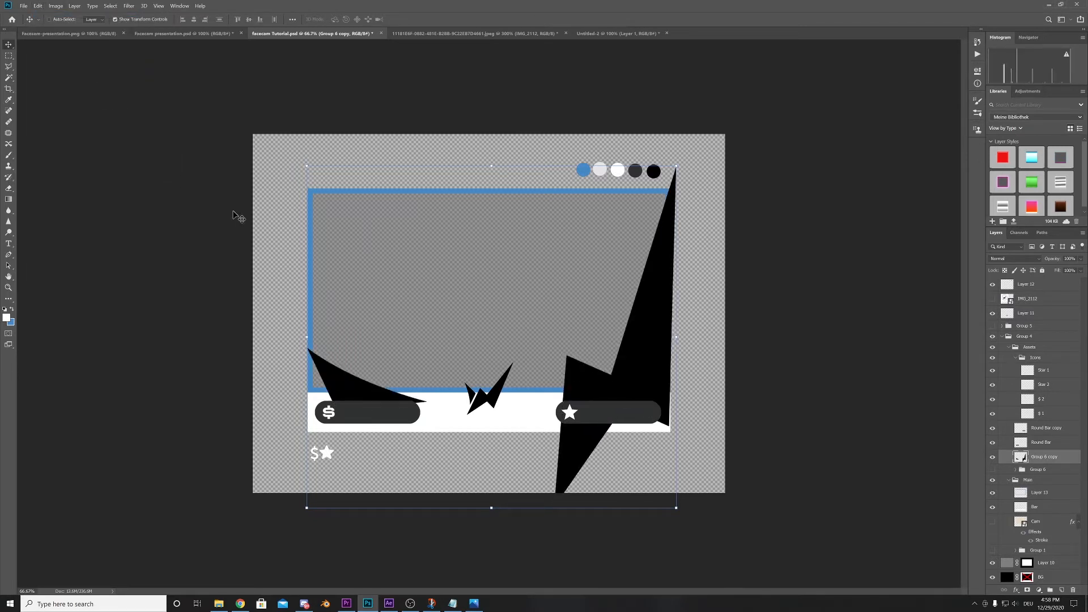
- Invert the merged logo accents to white and merge them with the Bar layer
key("ctrl+i")
left_click(786, 349)
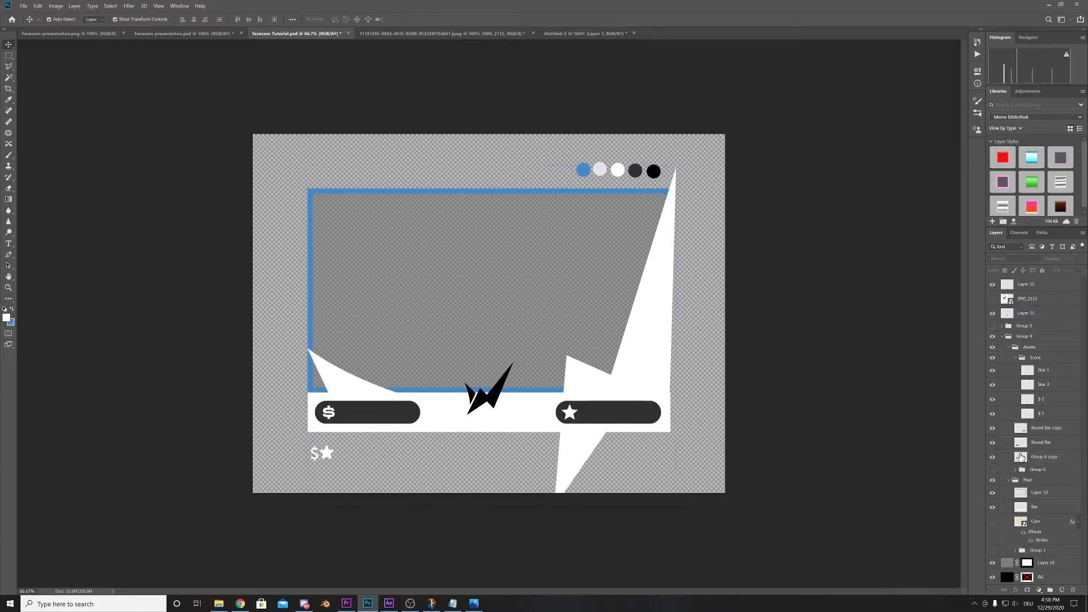
left_click(660, 426)
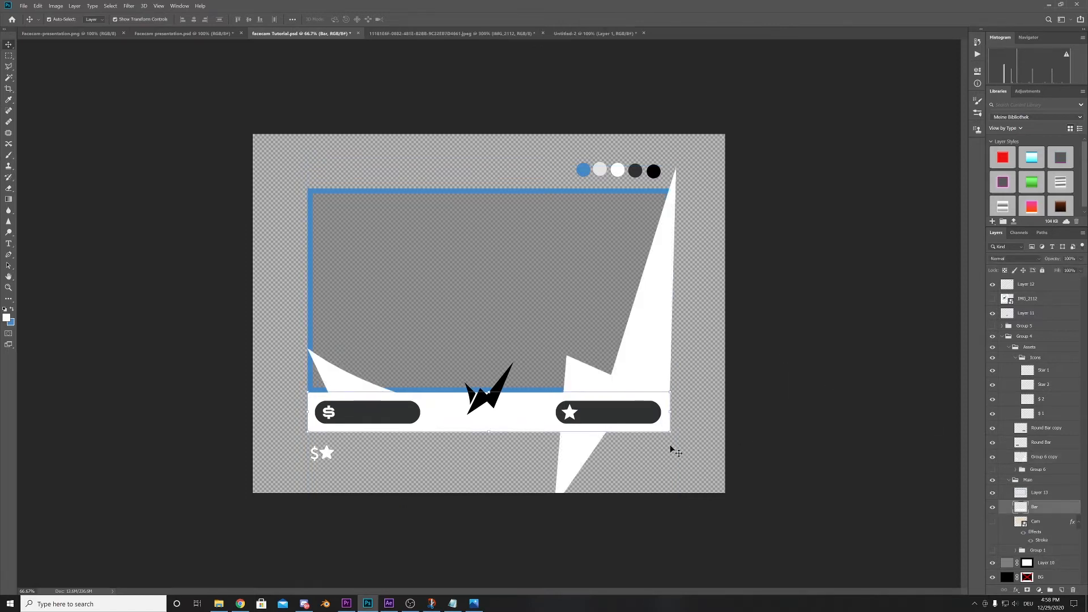
left_click_drag(1020, 509, 1021, 466)
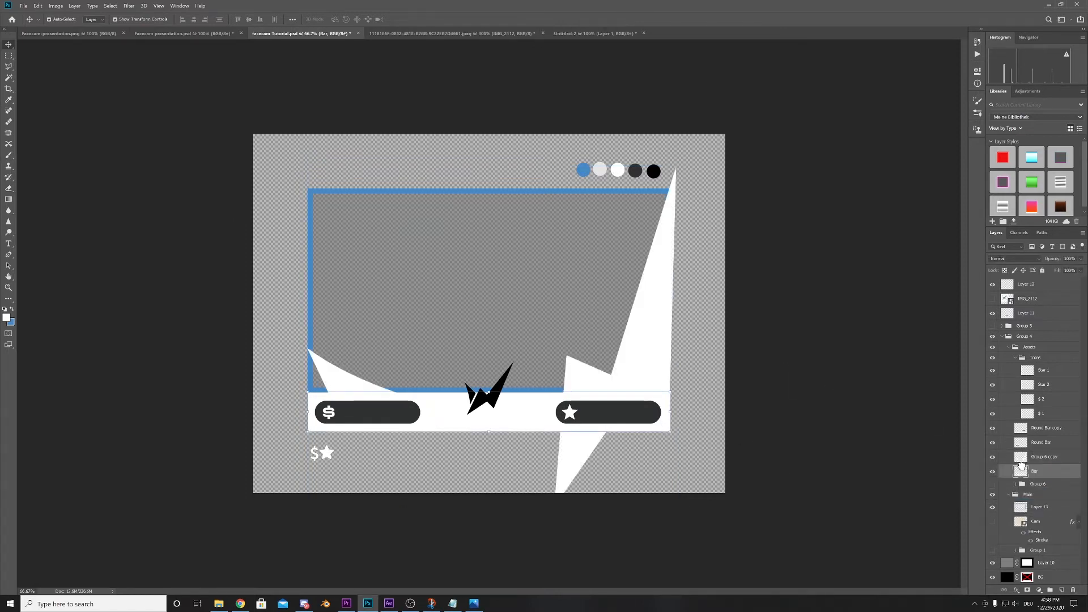
left_click(1020, 459, "shift")
key("ctrl+e")
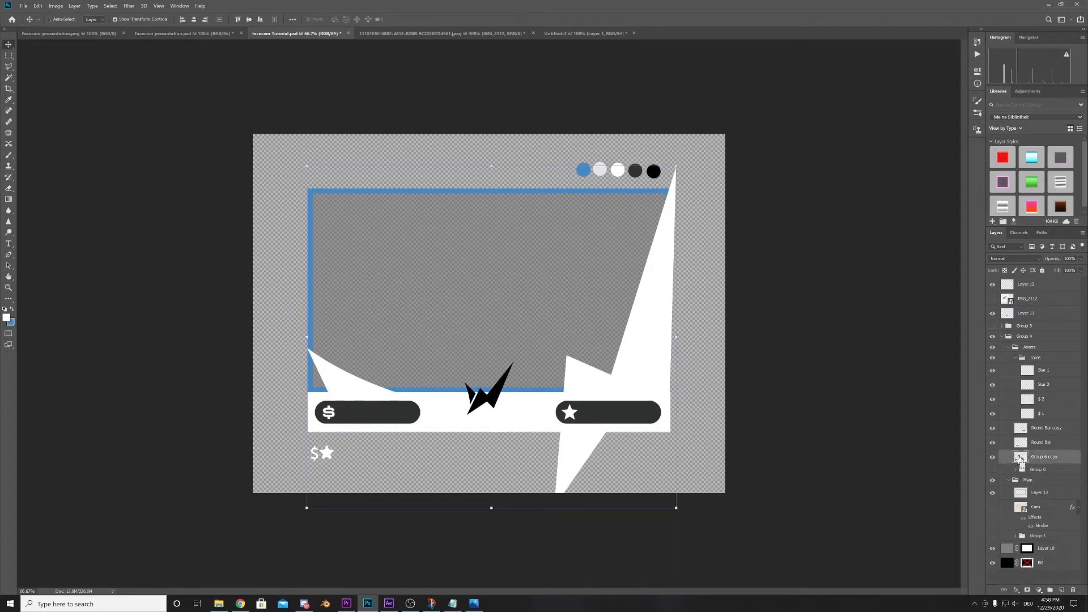
left_click(993, 458)
left_click(993, 458)
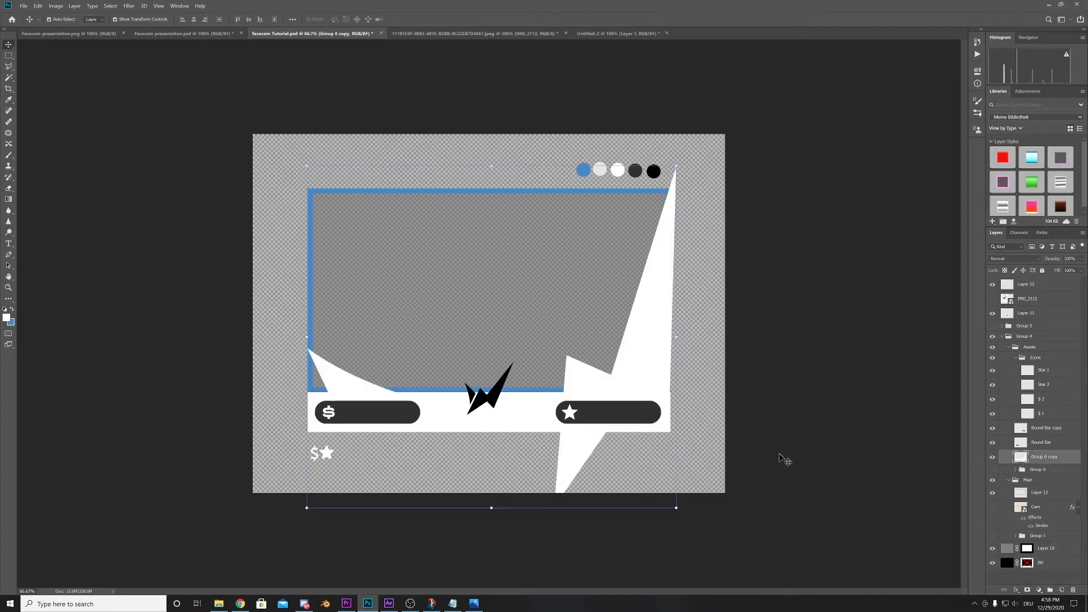
left_click(792, 397)
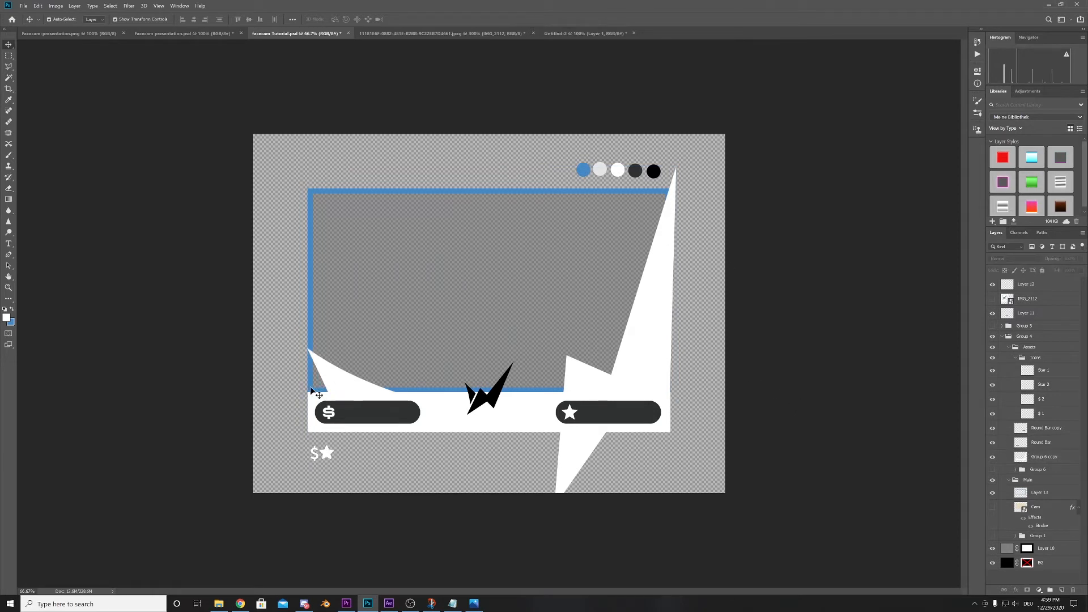
- Outline the gaps below and beside the accents with the Polygonal Lasso and fill the area with white on the Group 6 copy layer
left_click(10, 65)
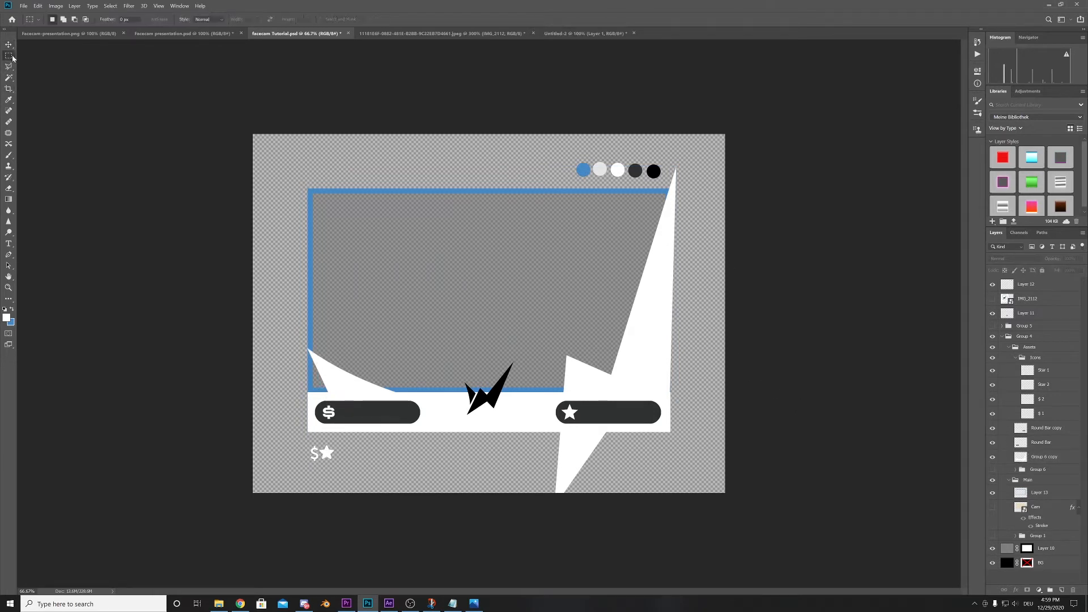
left_click(307, 349)
left_click(344, 400)
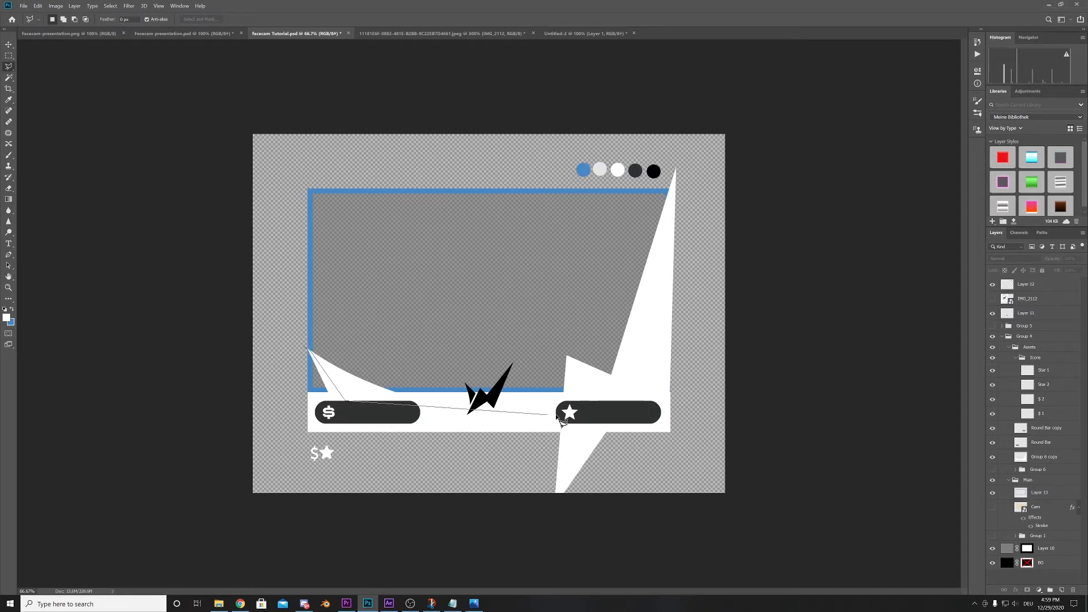
left_click(590, 401)
left_click(628, 391)
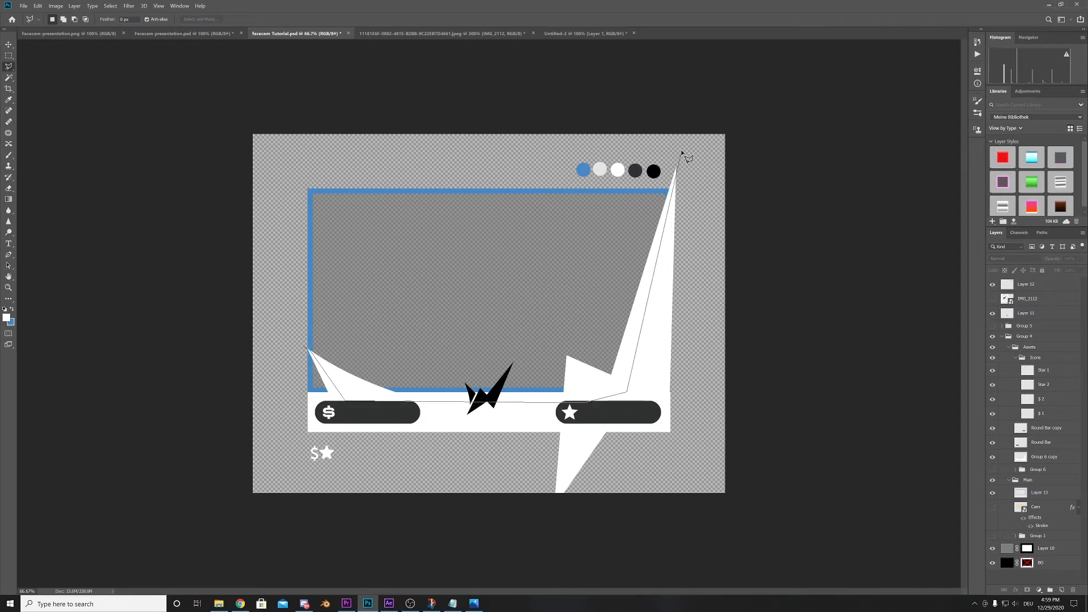
left_click(685, 148)
left_click(696, 483)
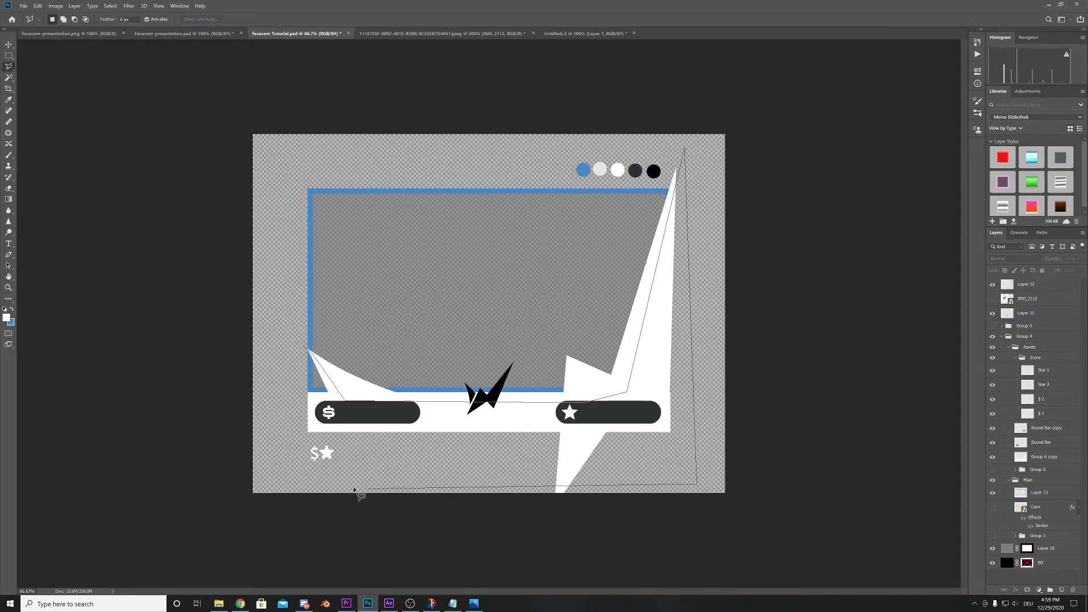
left_click(270, 475)
left_click(303, 348)
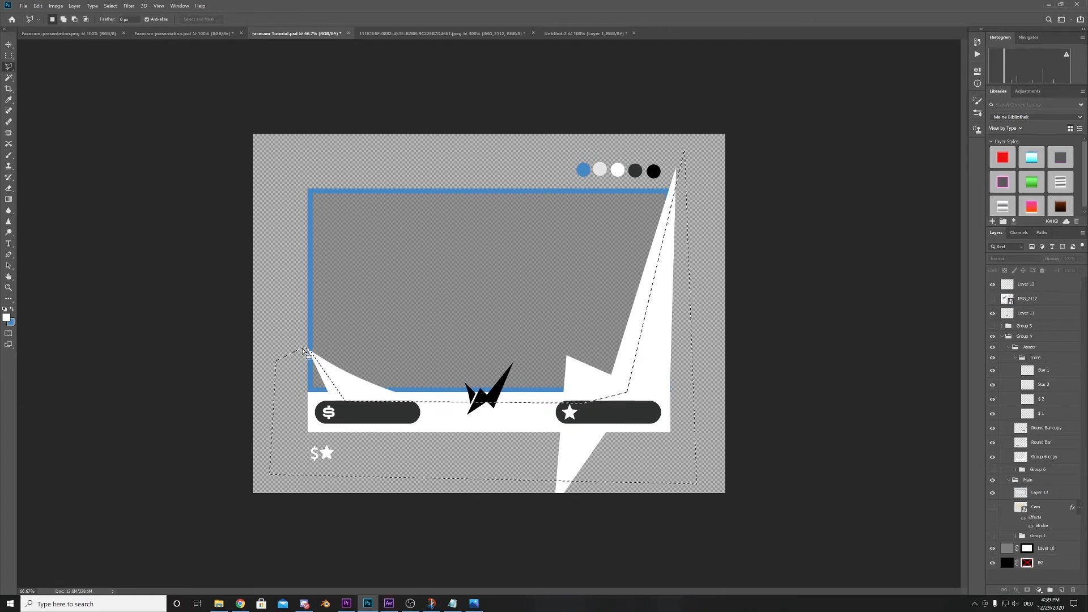
left_click(1029, 458)
key("alt+BackSpace")
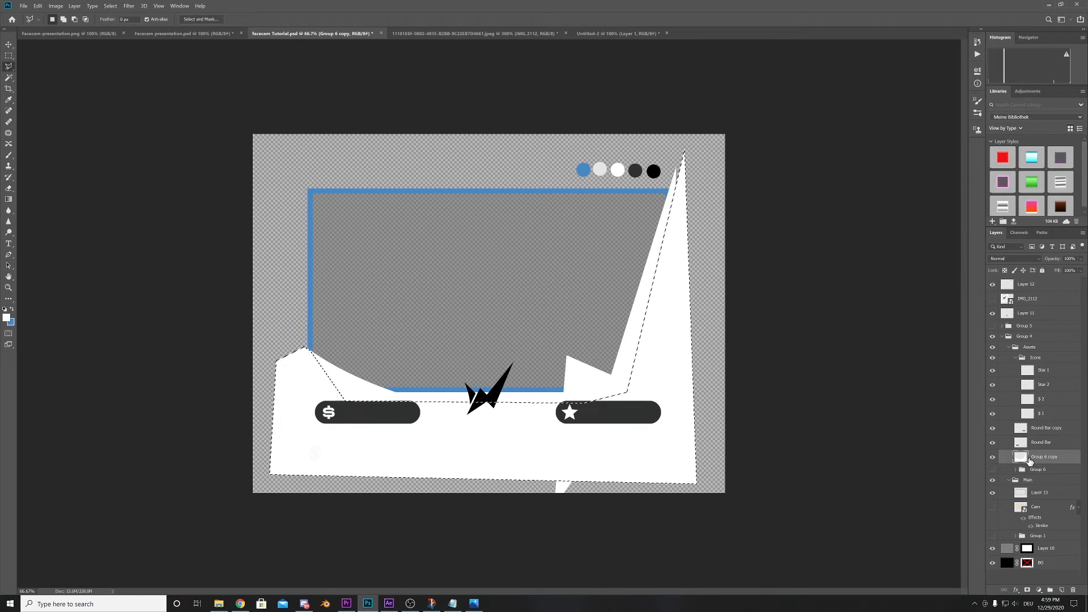
key("ctrl+d")
left_click(8, 44)
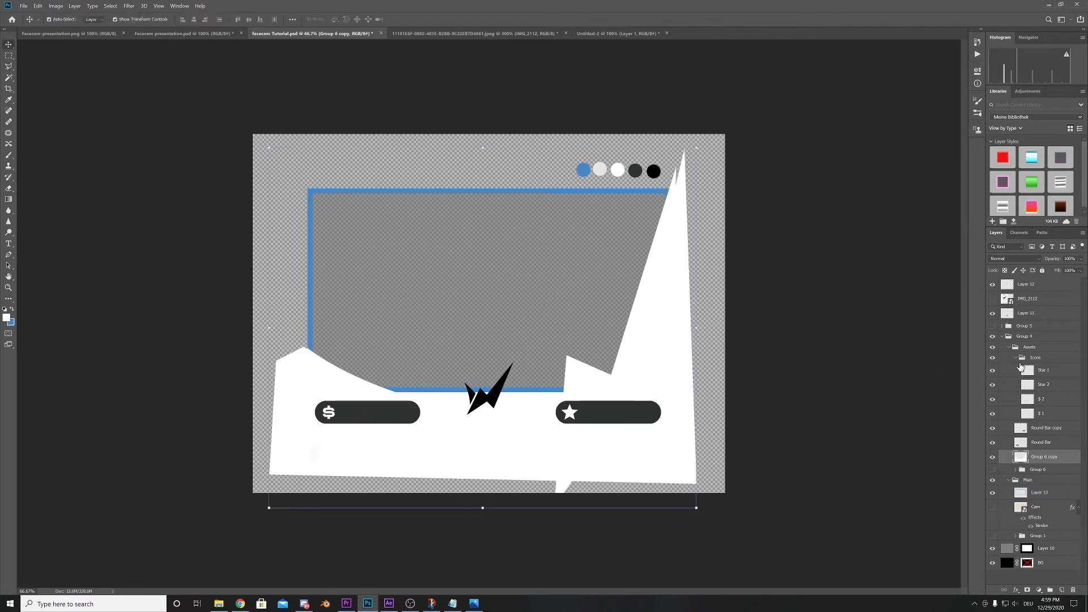
- Select a rectangle around the camera frame and bar area and mask the Group 6 copy layer to it
left_click(993, 457)
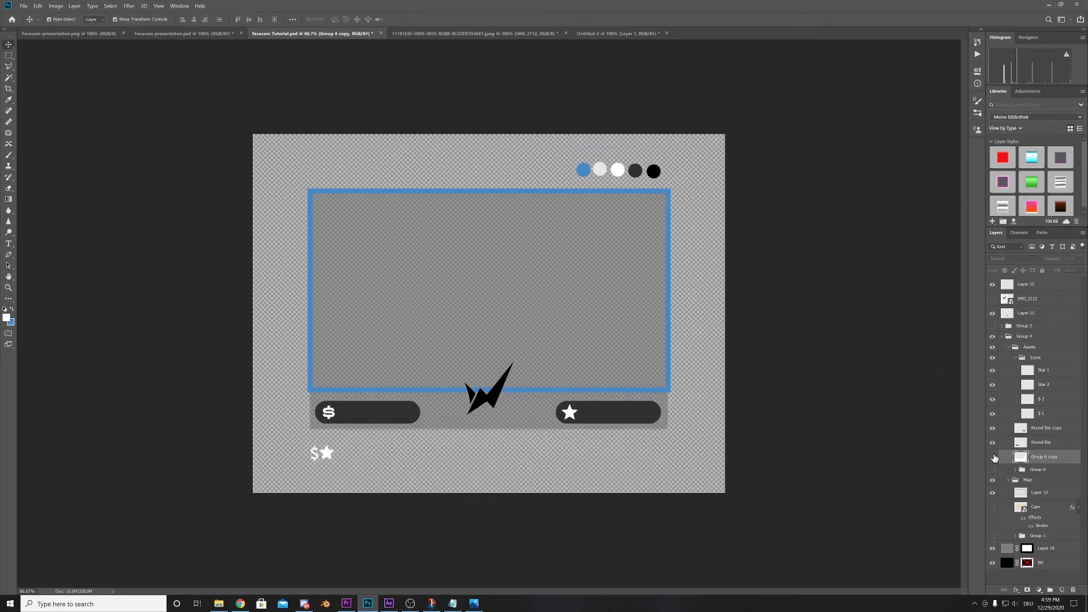
left_click(1027, 548, "ctrl")
key("ctrl+d")
key("m")
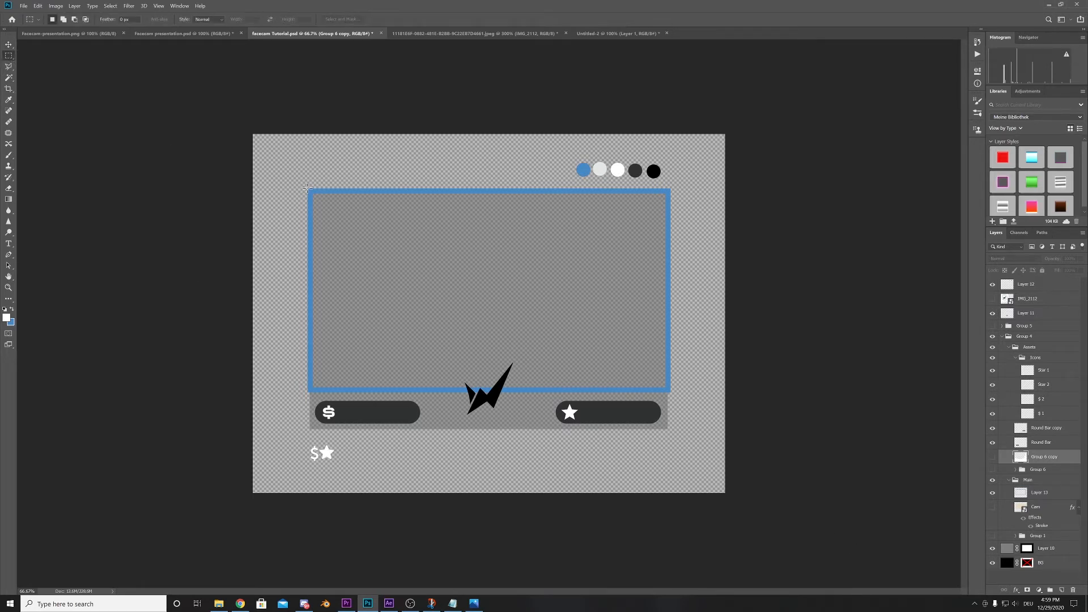
left_click_drag(307, 188, 670, 429)
left_click(993, 457)
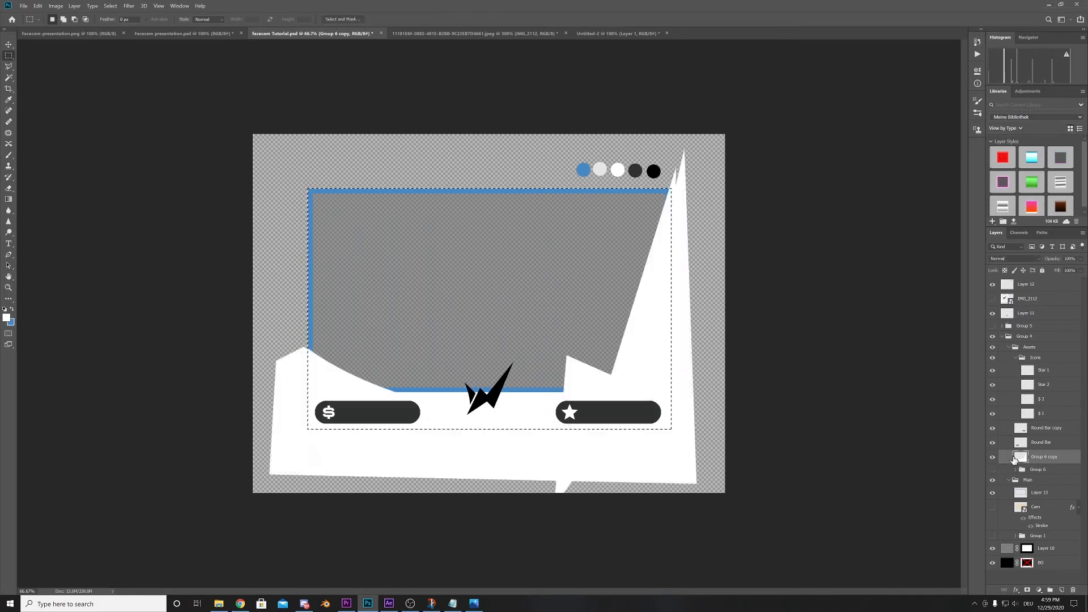
left_click(1027, 590)
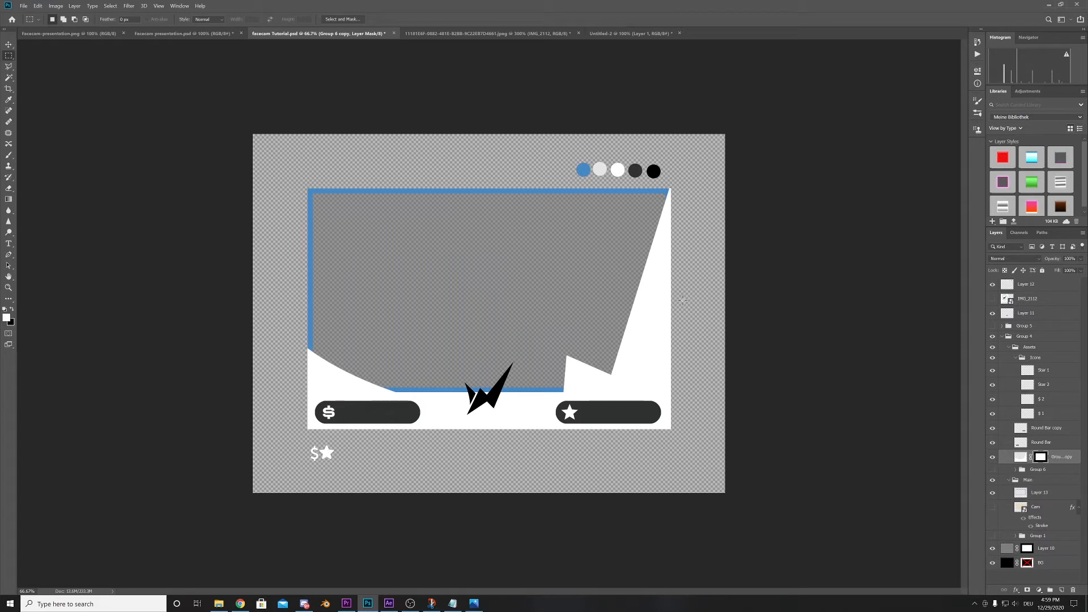
left_click(991, 458)
left_click(992, 458)
left_click(9, 44)
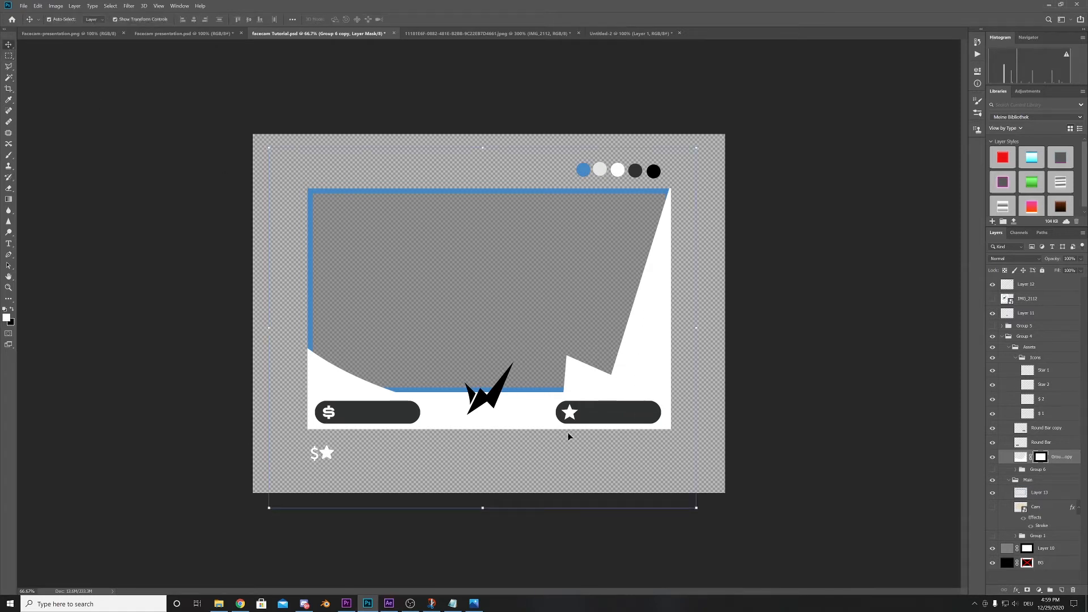
left_click(811, 393)
- Add a Gradient Overlay with the Black, White preset to the Round Bar copy layer behind the star icon
left_click(620, 416)
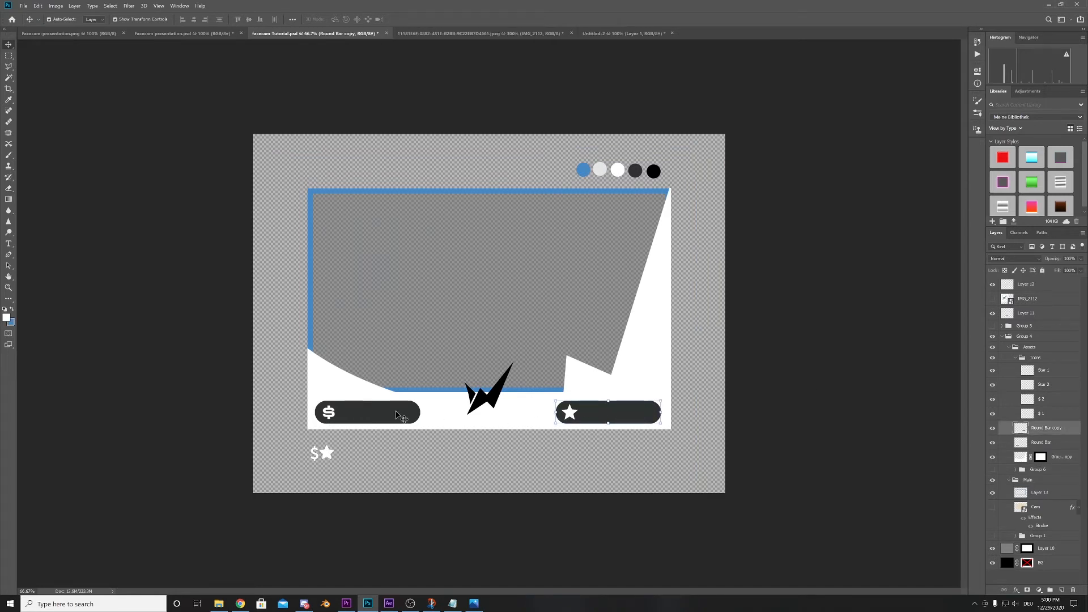
double_click(1067, 429)
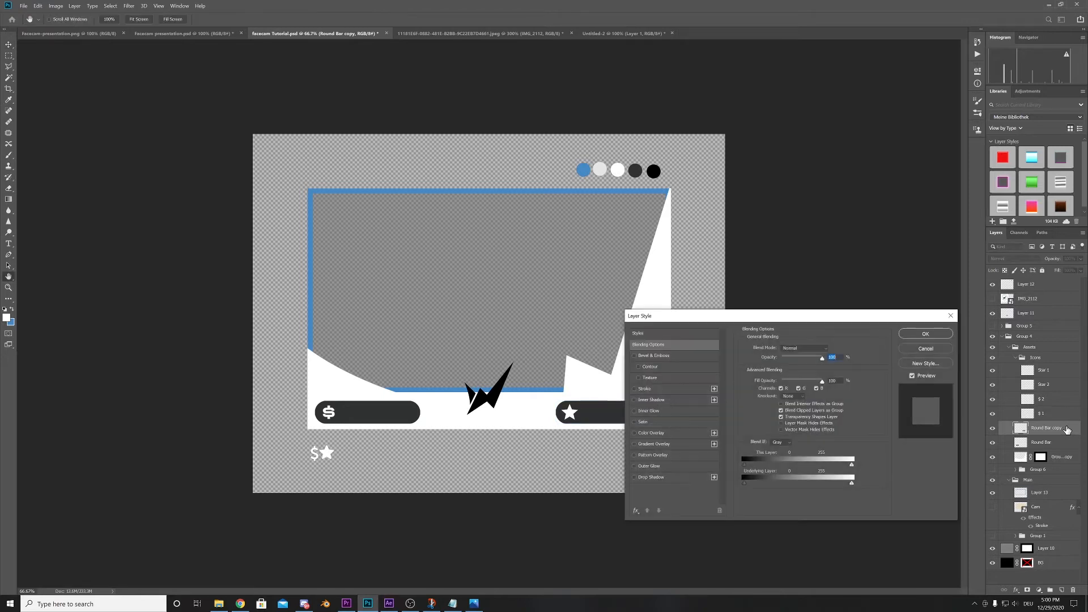
left_click_drag(816, 321, 789, 278)
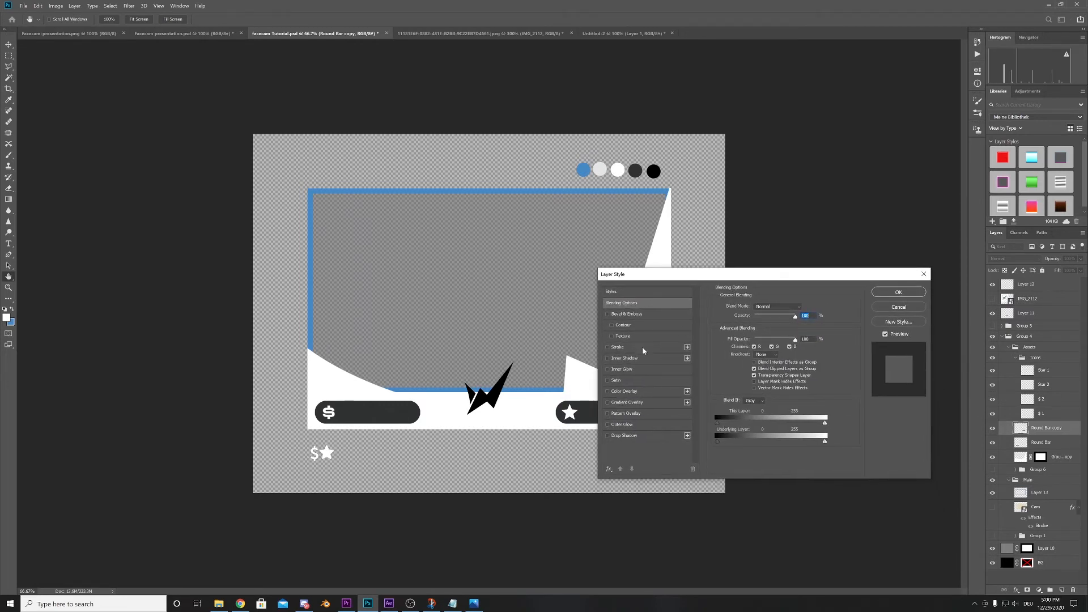
left_click(629, 403)
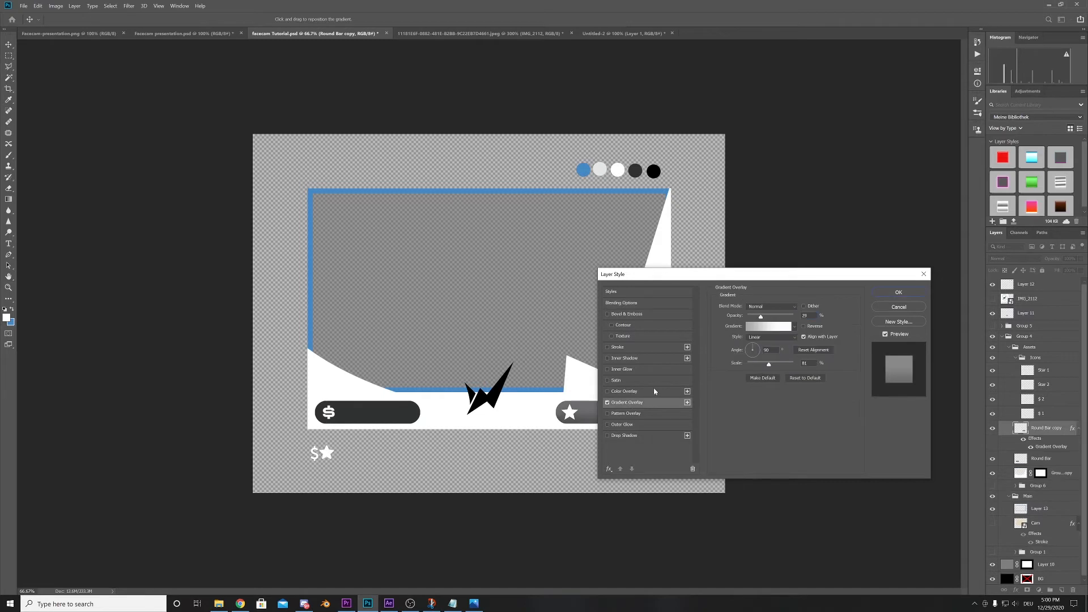
left_click(759, 309)
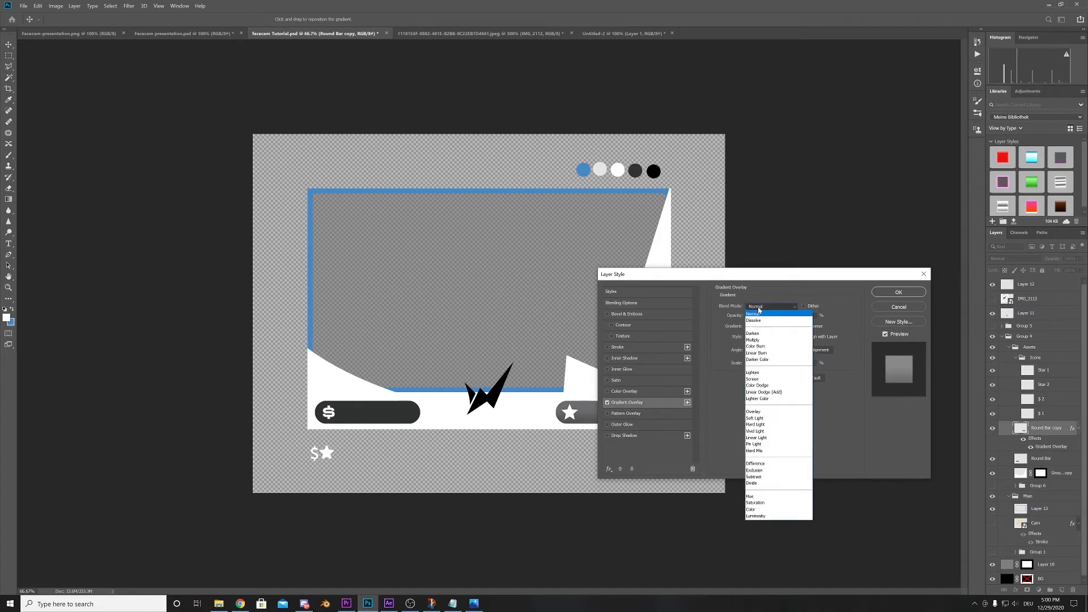
left_click(759, 309)
left_click(759, 327)
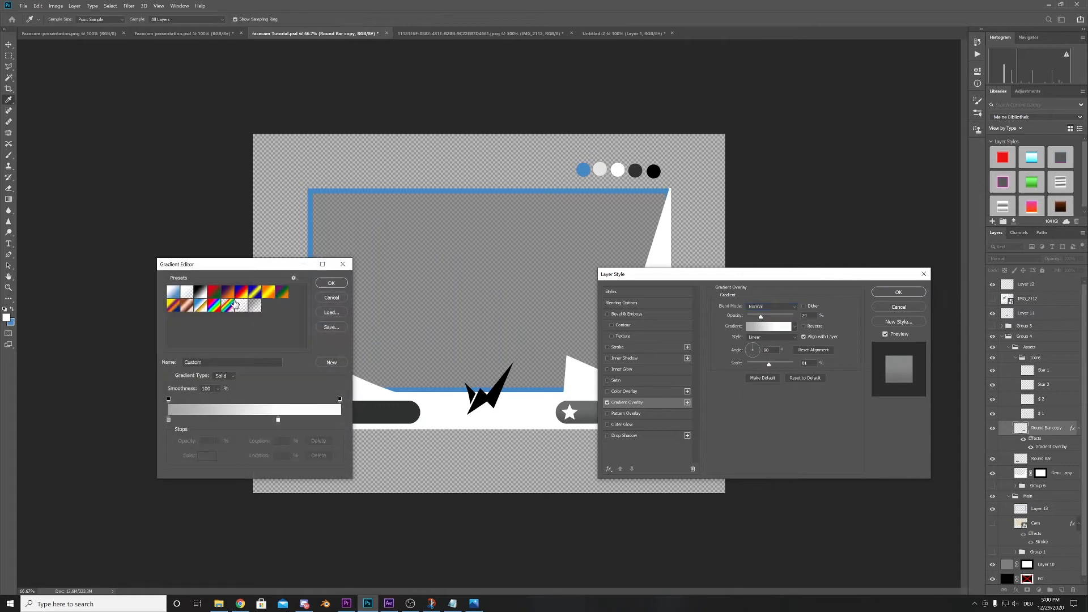
left_click(201, 292)
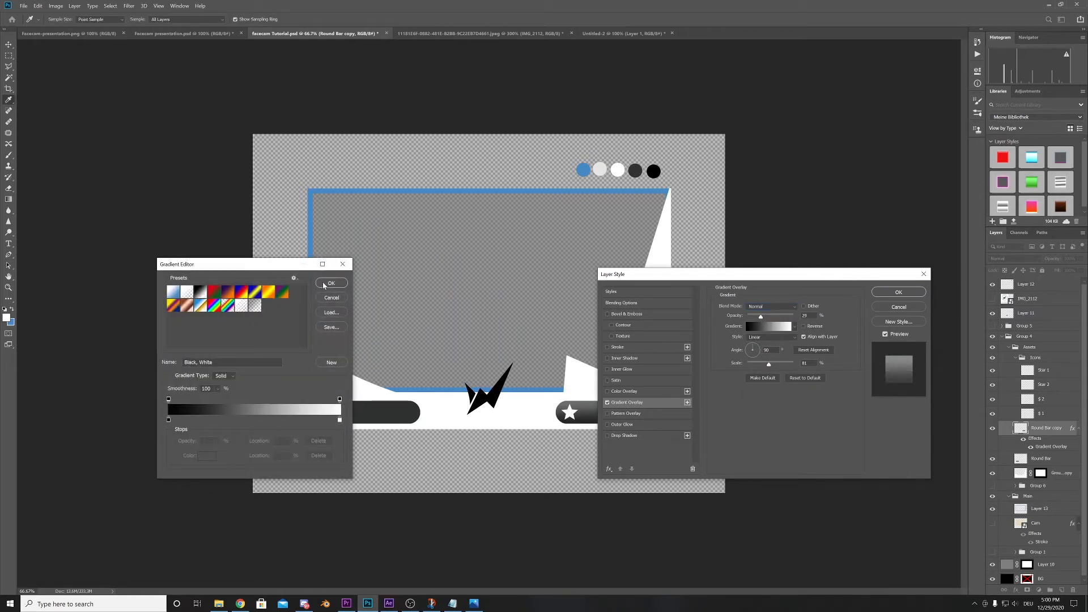
left_click(331, 284)
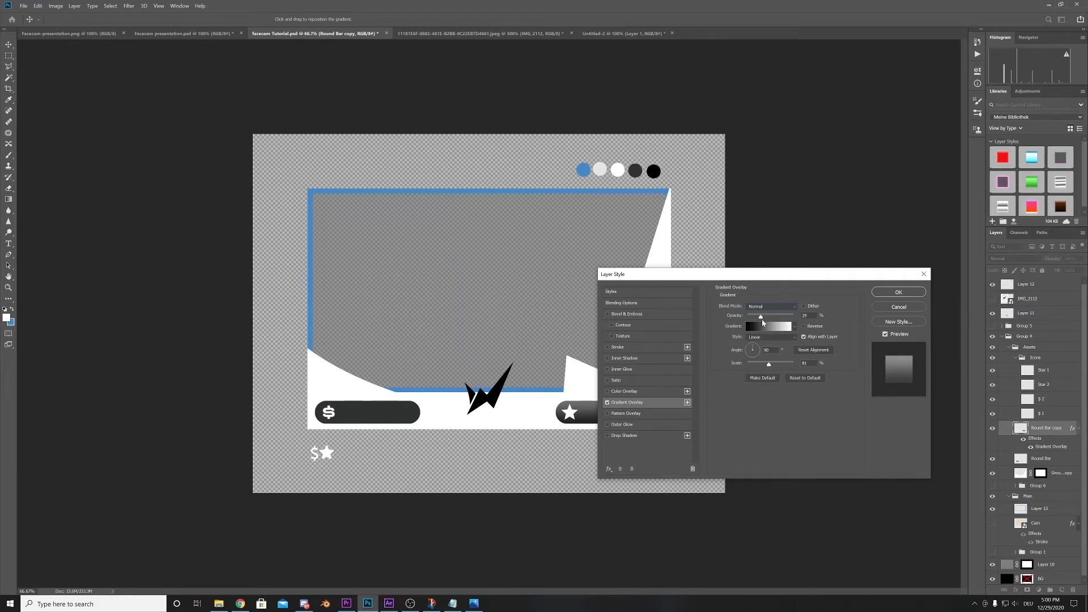
- Lower the Gradient Overlay opacity on the rounded bar behind the star icon to about 18%
left_click_drag(761, 318, 753, 319)
left_click_drag(751, 274, 416, 308)
left_click_drag(510, 310, 865, 303)
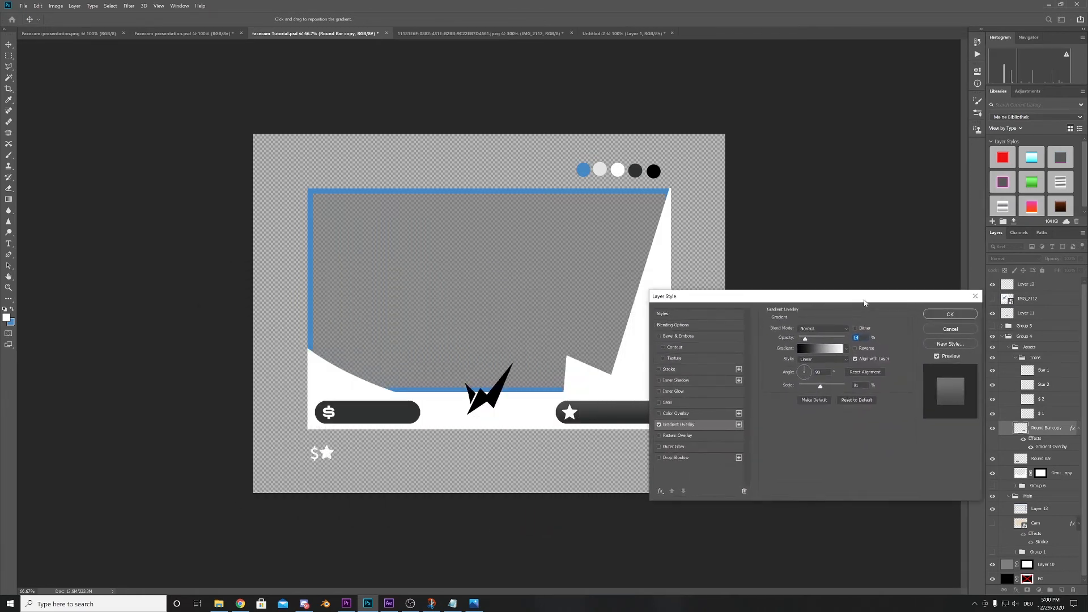
- Add a Bevel & Emboss effect with the Inner Bevel style to the Round Bar copy layer
left_click(679, 336)
left_click_drag(757, 301, 286, 291)
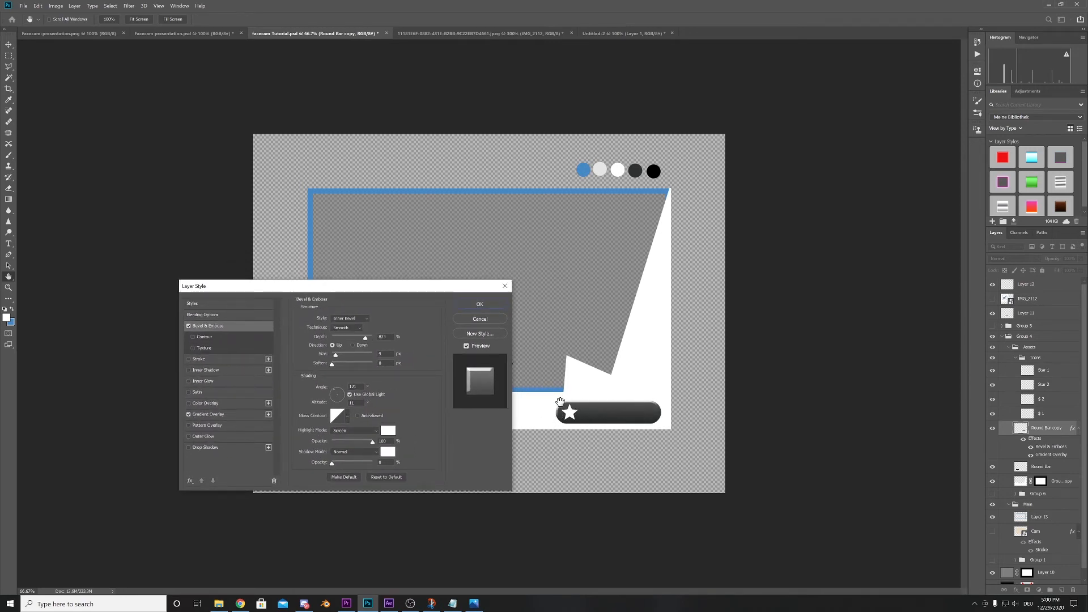
left_click_drag(348, 290, 330, 233)
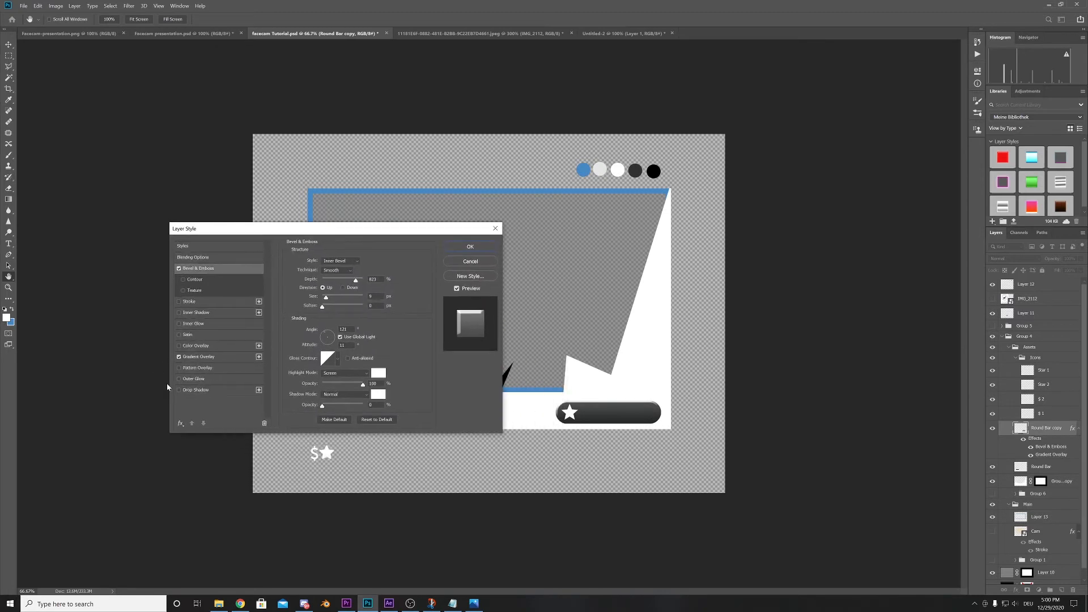
- Add a Drop Shadow to the Round Bar copy layer with 0% spread and a 12 px distance
left_click(196, 390)
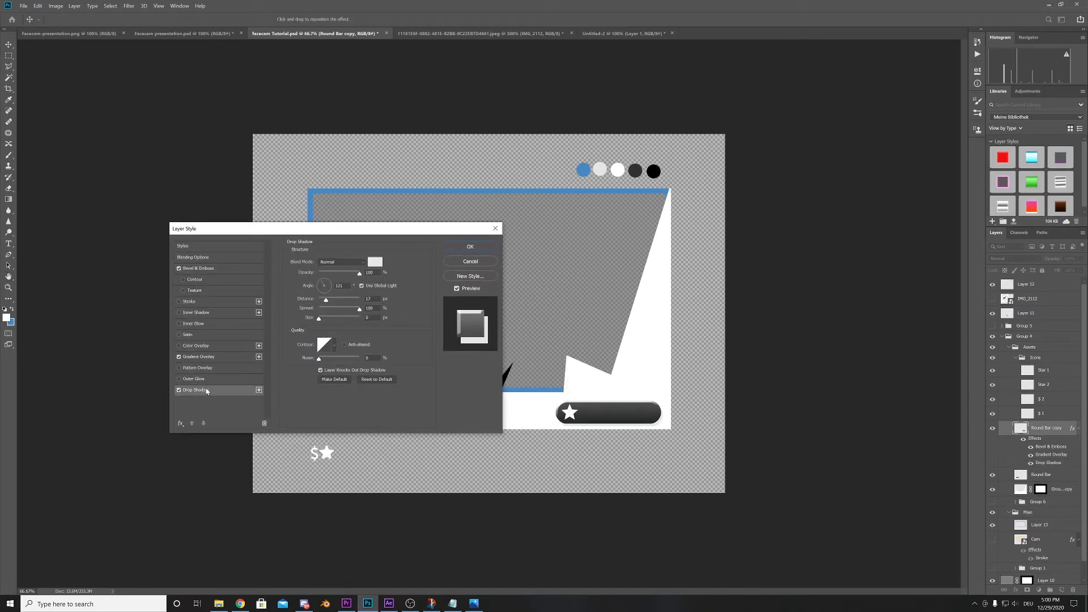
left_click_drag(338, 230, 272, 226)
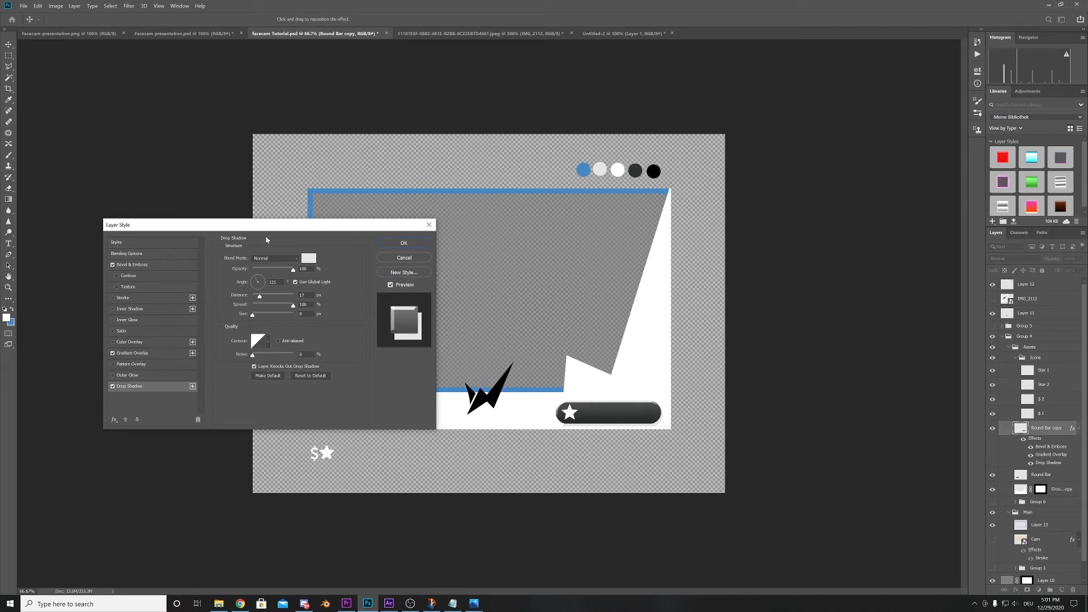
left_click_drag(266, 232, 487, 287)
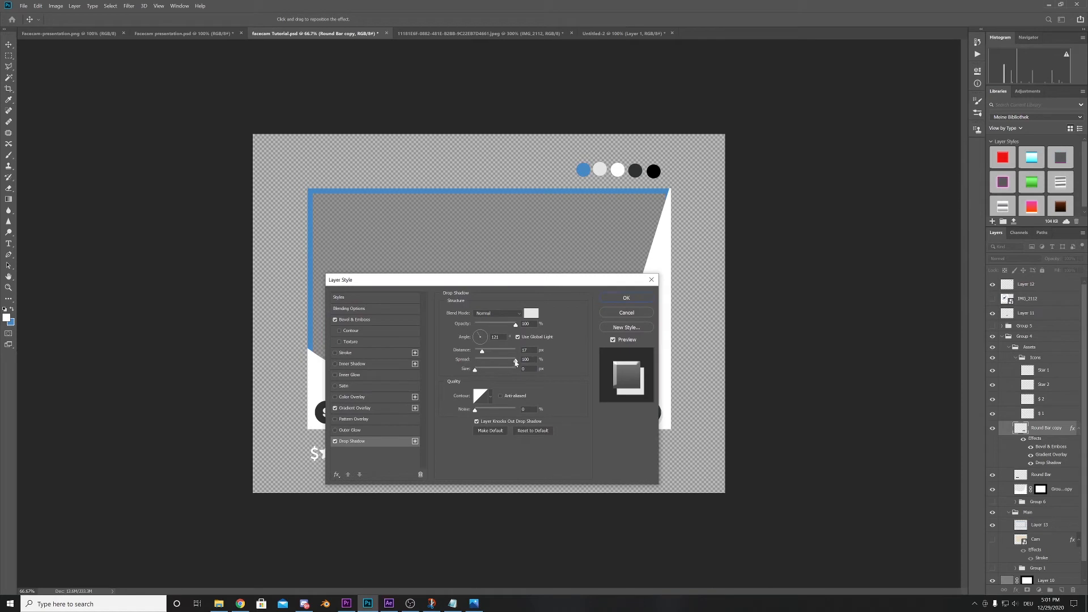
left_click_drag(516, 363, 475, 364)
left_click_drag(426, 287, 379, 256)
left_click_drag(424, 329, 423, 326)
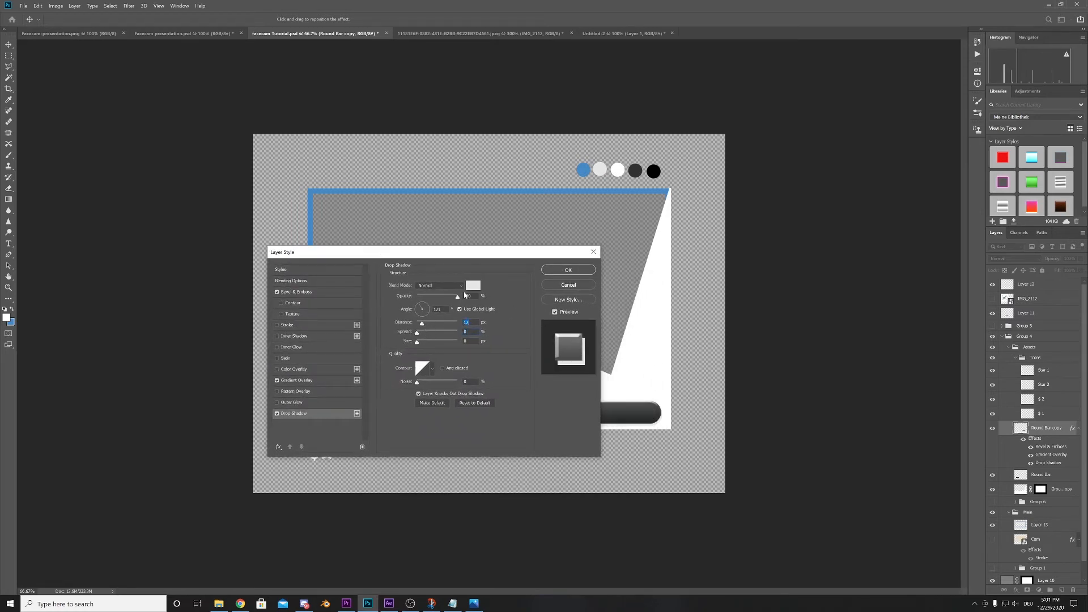
- Set the rounded bar's drop shadow colour to 000000 and its opacity to 56%
left_click(473, 285)
type("000000")
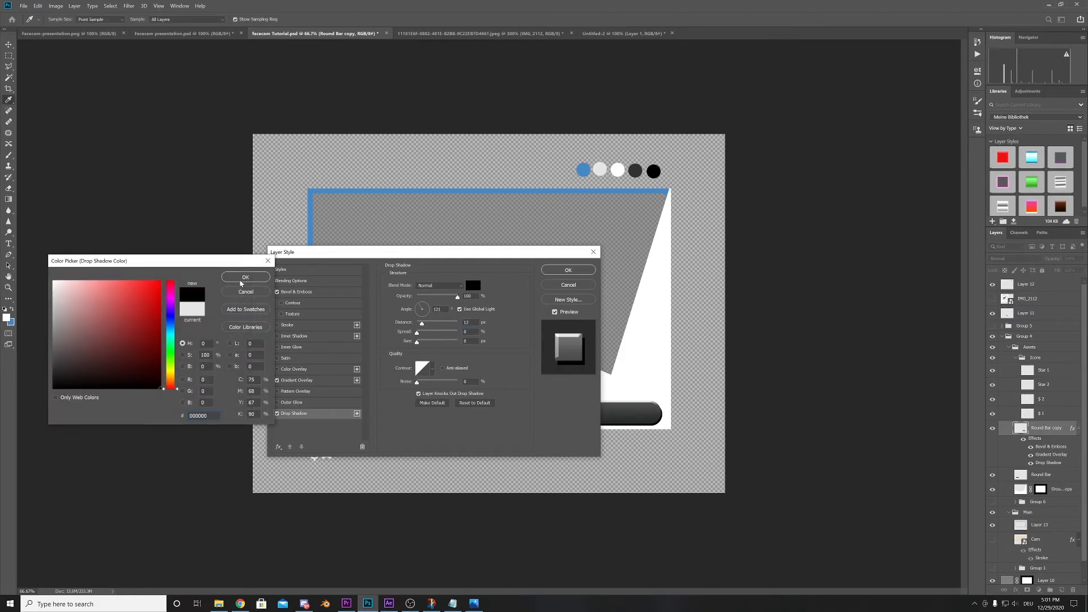
left_click(241, 281)
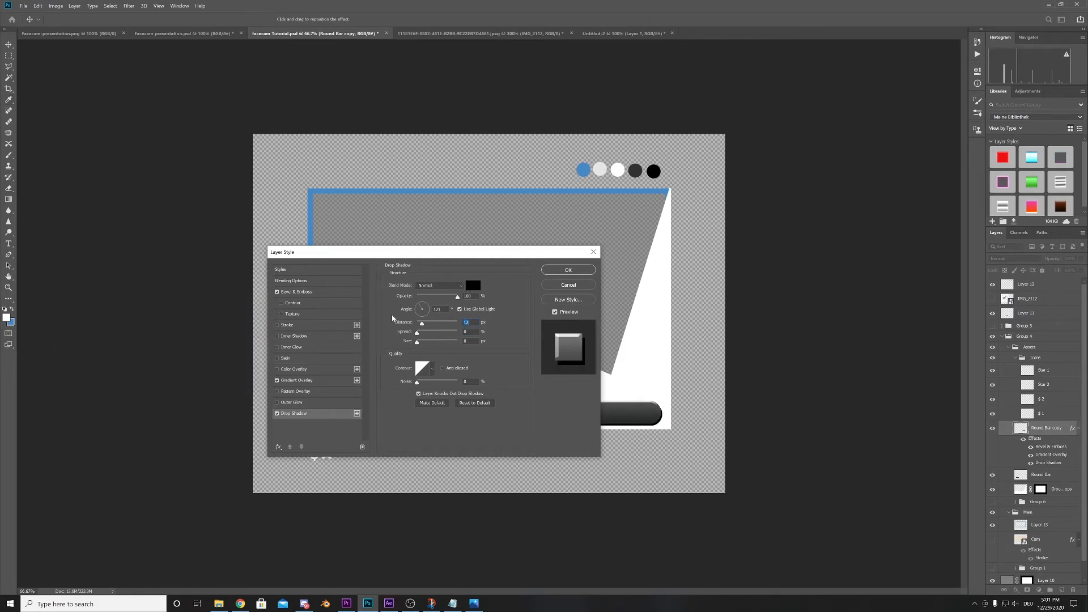
left_click_drag(446, 295, 439, 296)
left_click_drag(463, 251, 412, 236)
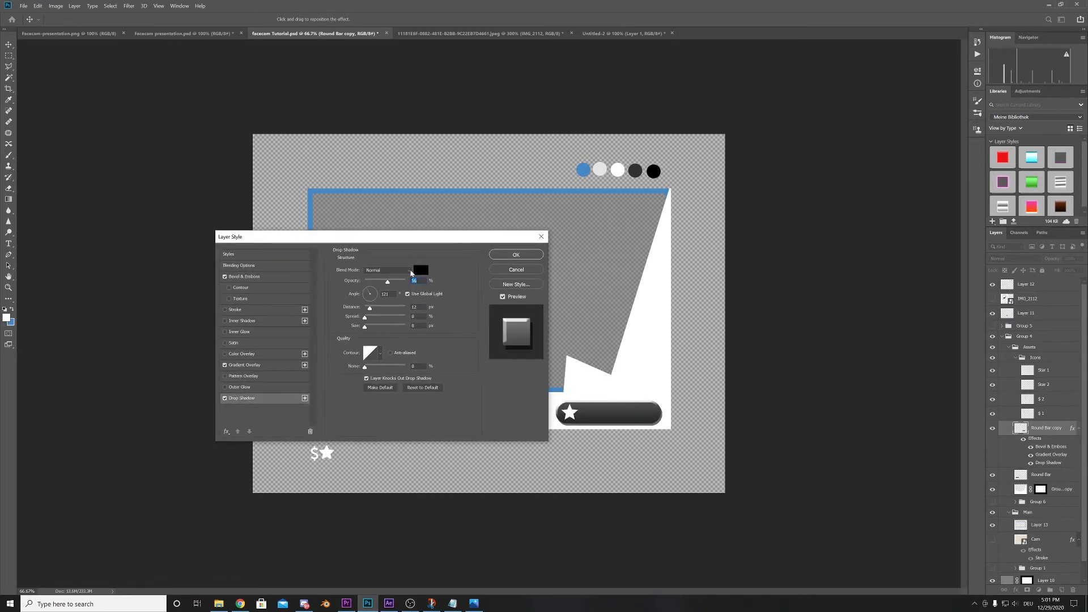
- Shorten the rounded bar's shadow distance, set its size to 27 px and apply the layer style
left_click_drag(371, 309, 369, 309)
left_click_drag(370, 310, 377, 311)
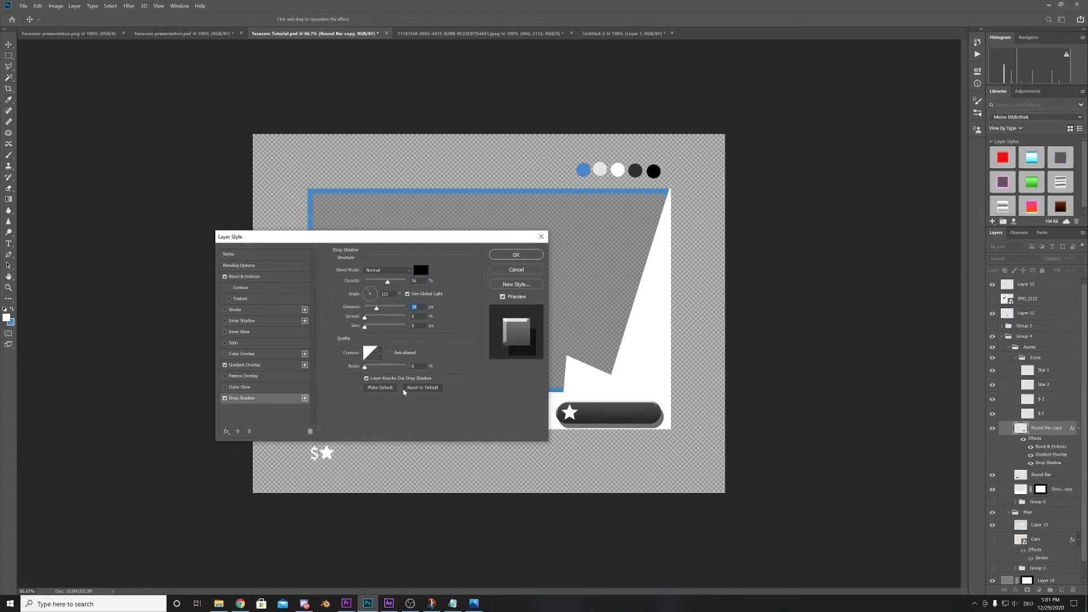
left_click_drag(376, 307, 368, 309)
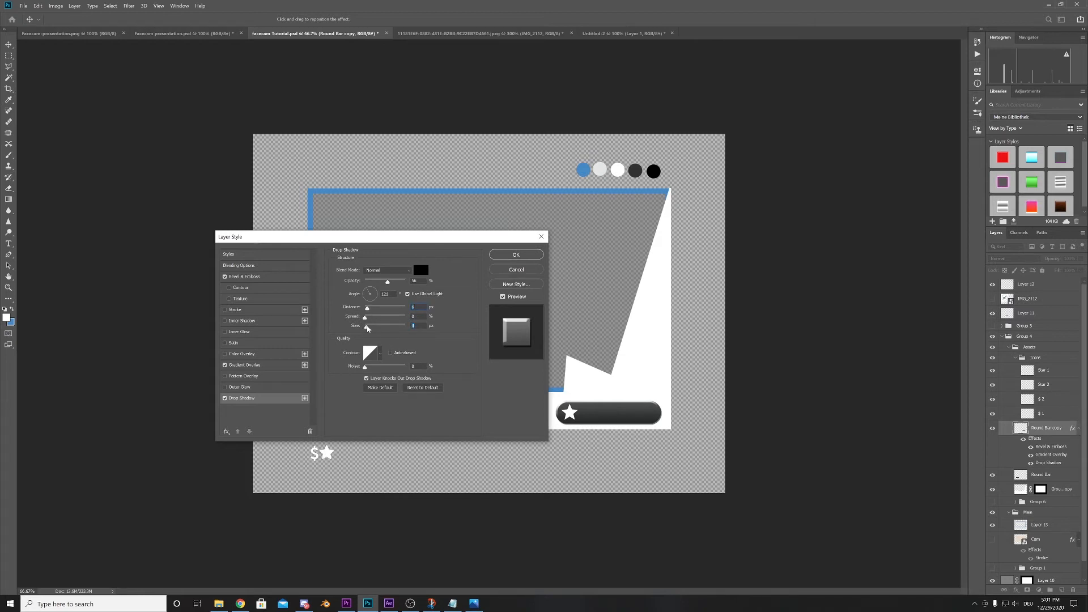
left_click_drag(365, 327, 373, 327)
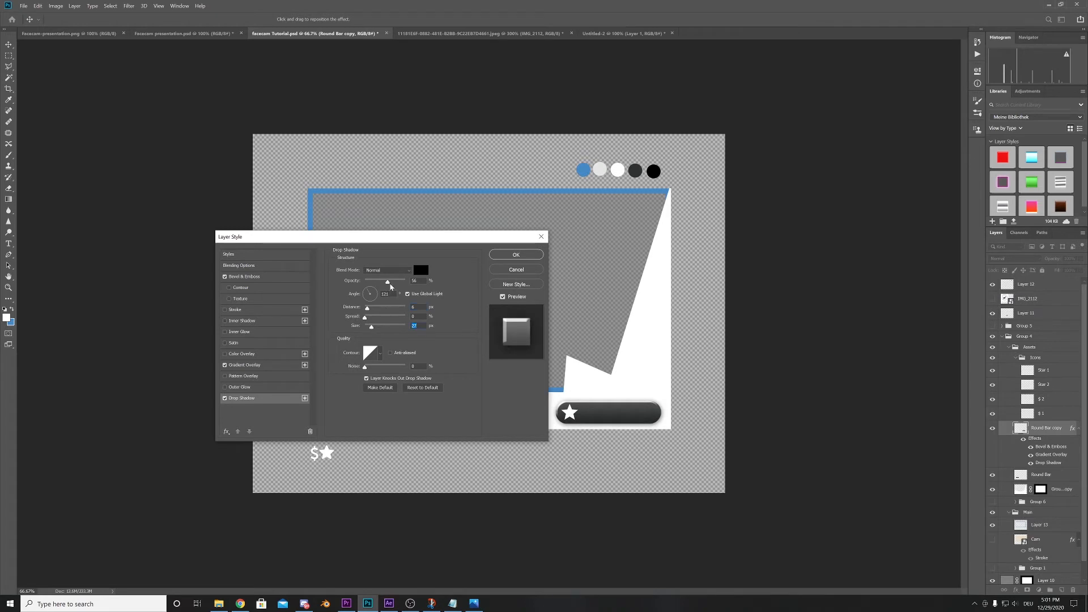
left_click(516, 254)
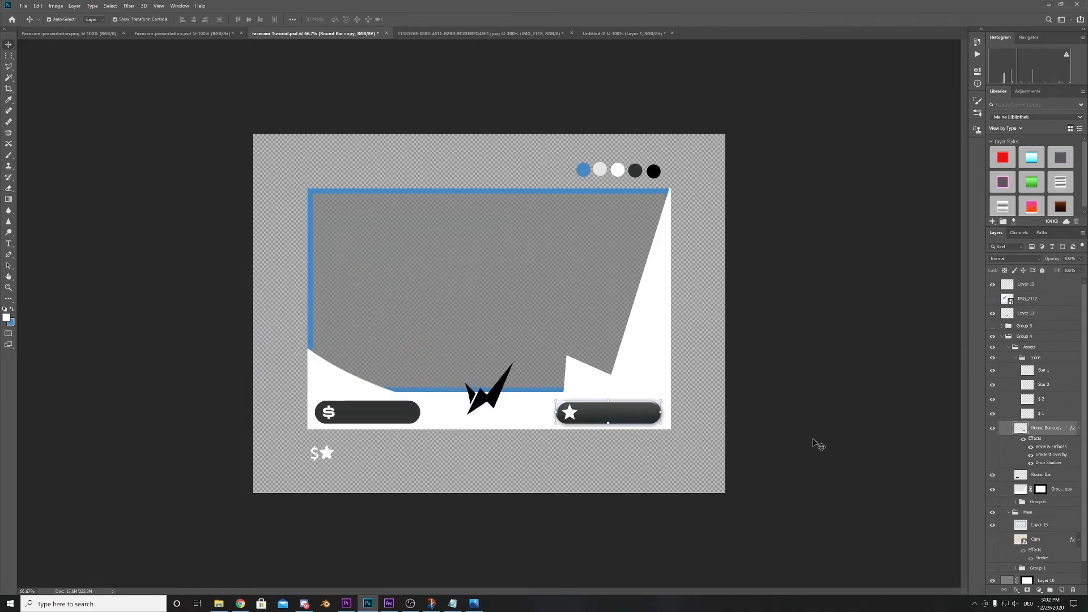
- Copy all effects of the Round Bar copy layer onto the Round Bar layer behind the dollar icon
left_click(794, 479)
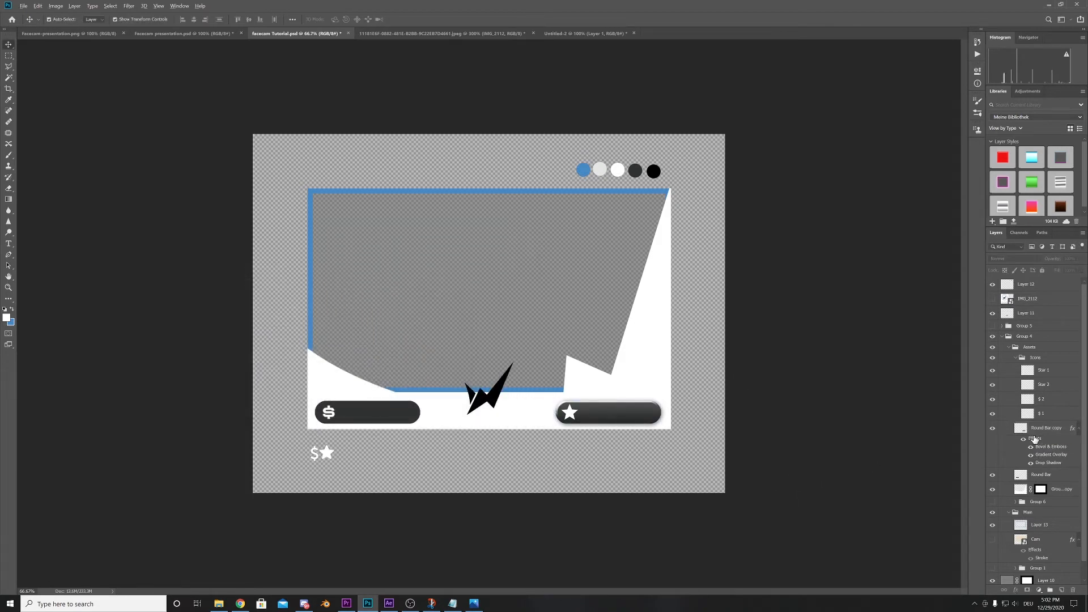
left_click_drag(1034, 441, 1040, 477)
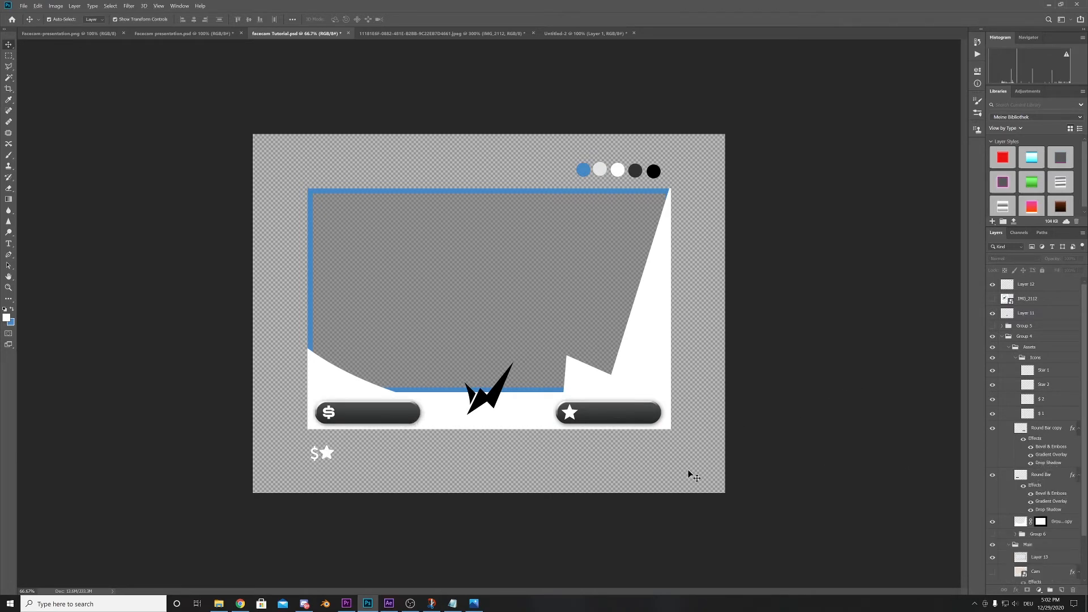
- Identify the logo's layer by toggling its visibility and add a Drop Shadow effect to it
left_click(505, 409)
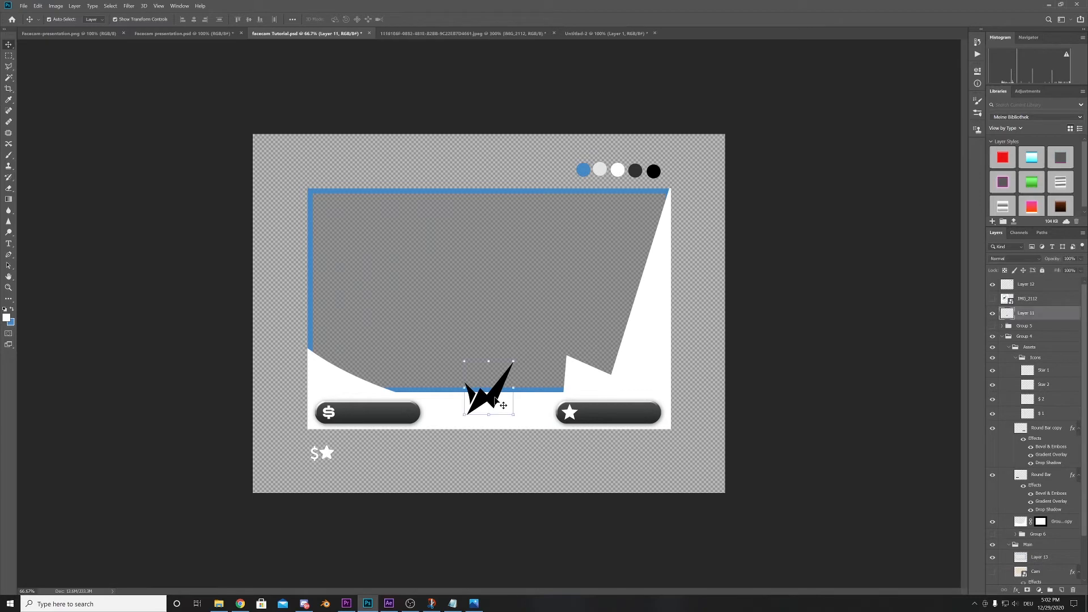
left_click(993, 313)
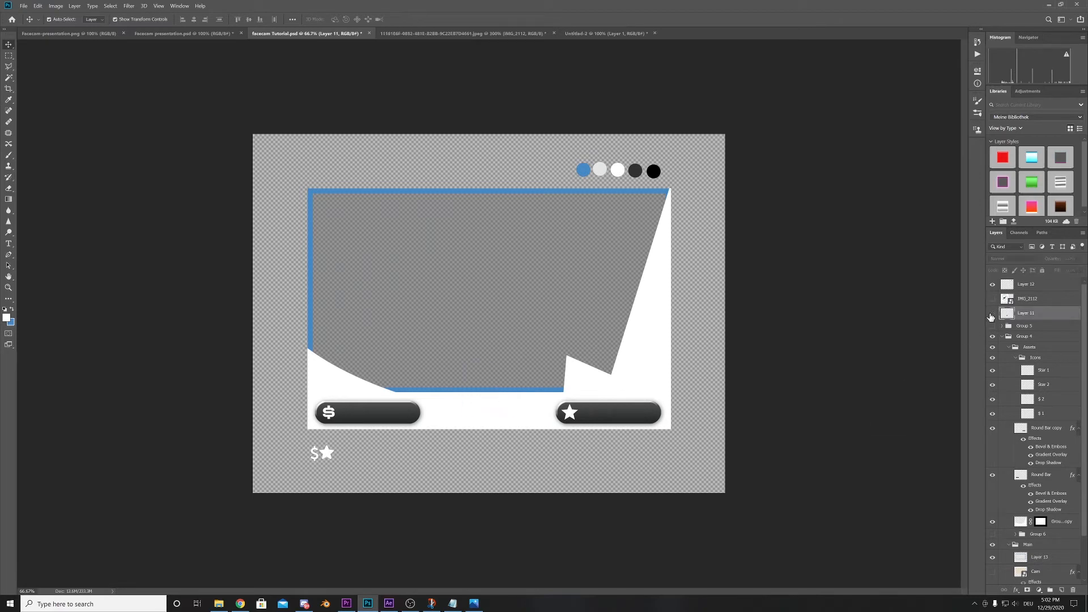
left_click(993, 313)
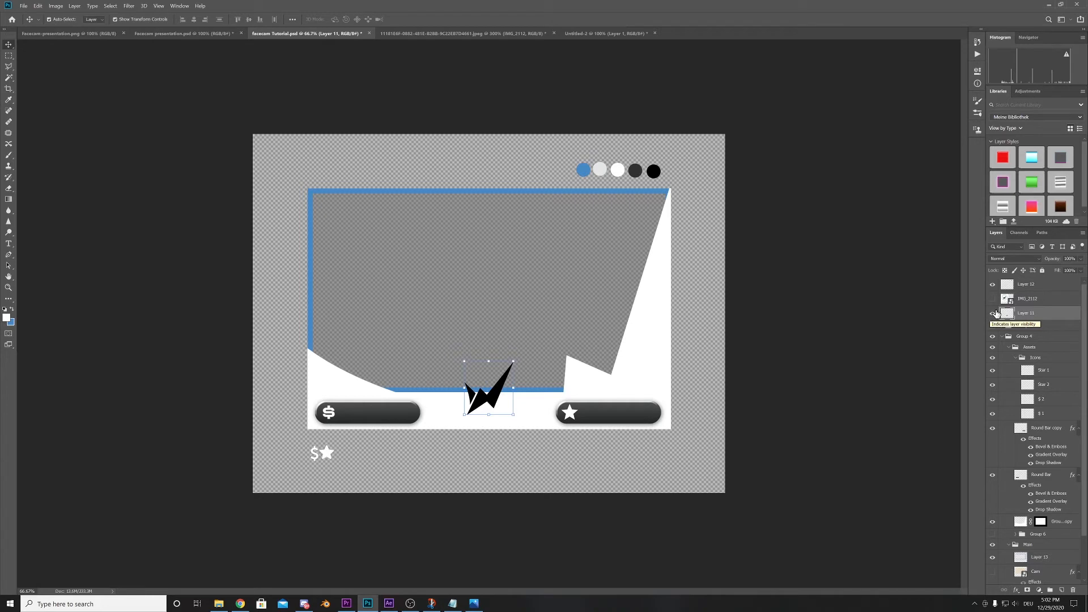
double_click(1049, 316)
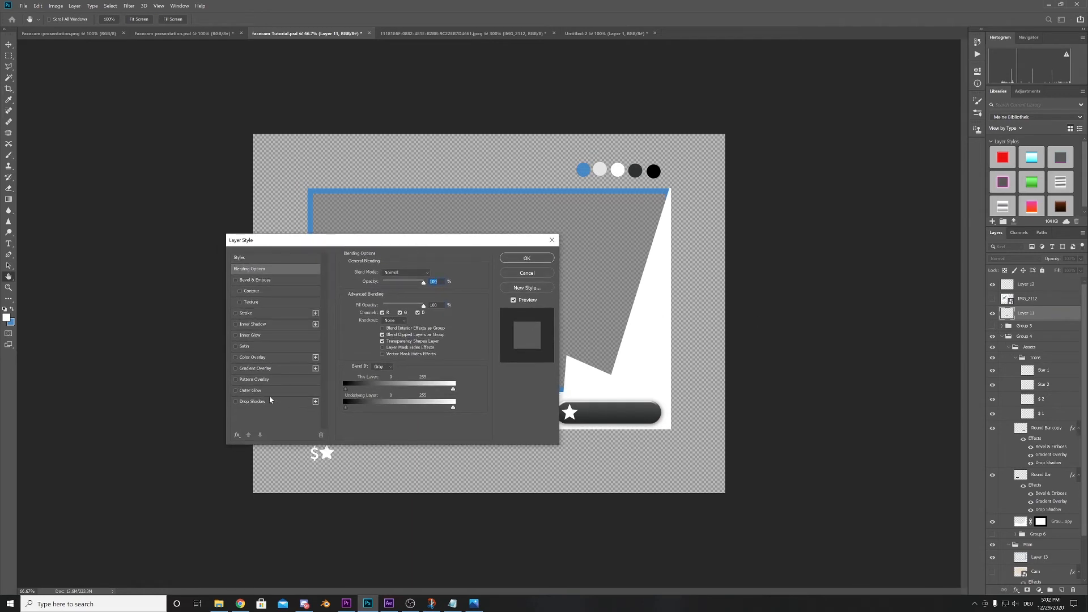
left_click(252, 402)
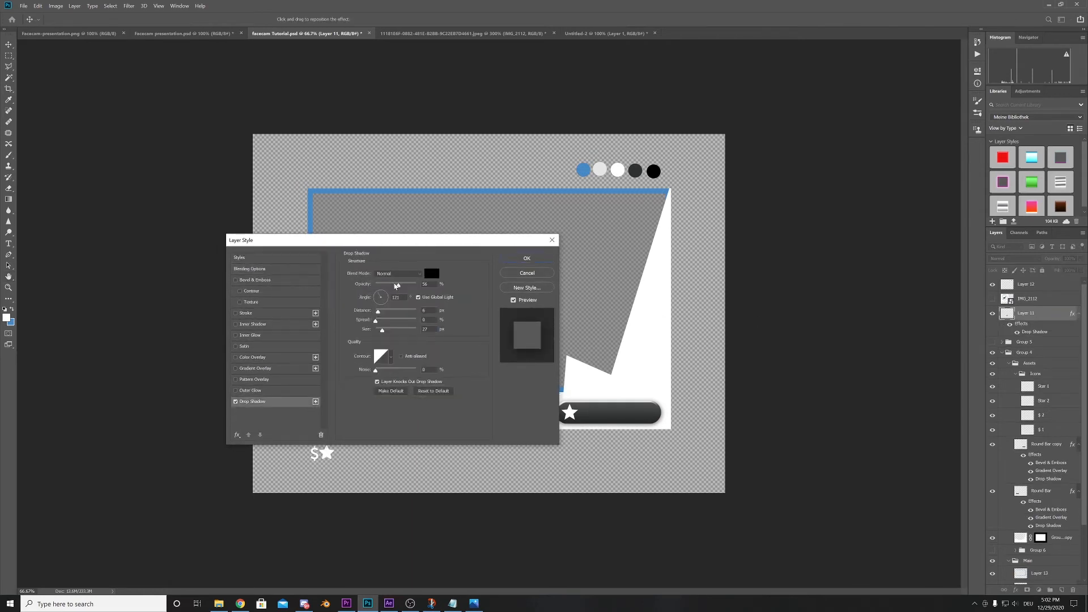
- Set the logo's drop shadow to 17% opacity, a distance of about 15 px and 100% spread
left_click_drag(395, 286, 381, 287)
left_click_drag(395, 245, 265, 210)
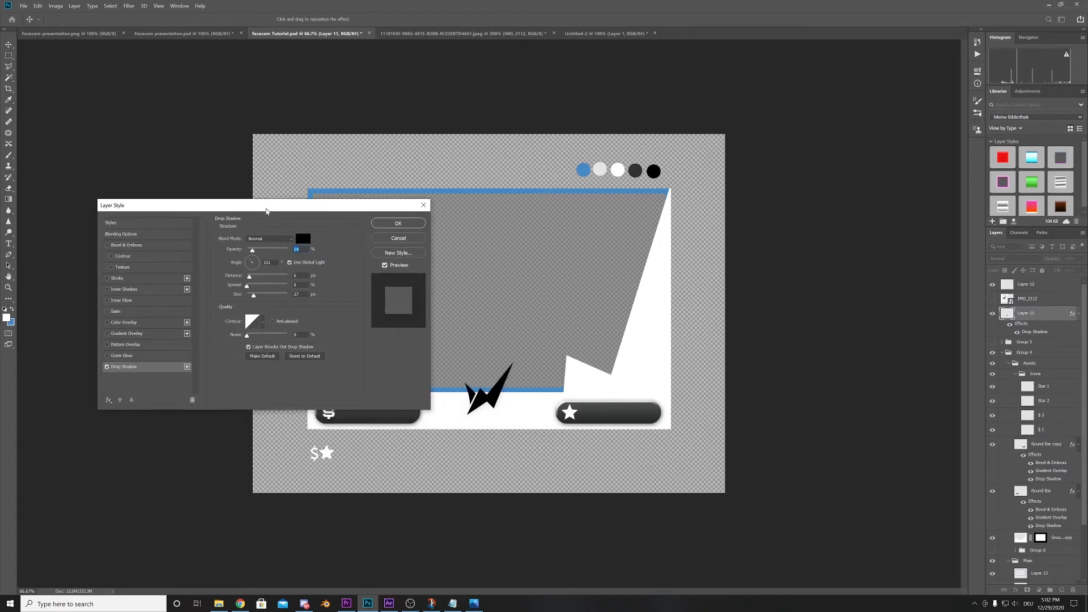
left_click_drag(253, 252, 255, 253)
left_click_drag(249, 278, 254, 279)
left_click_drag(248, 286, 310, 293)
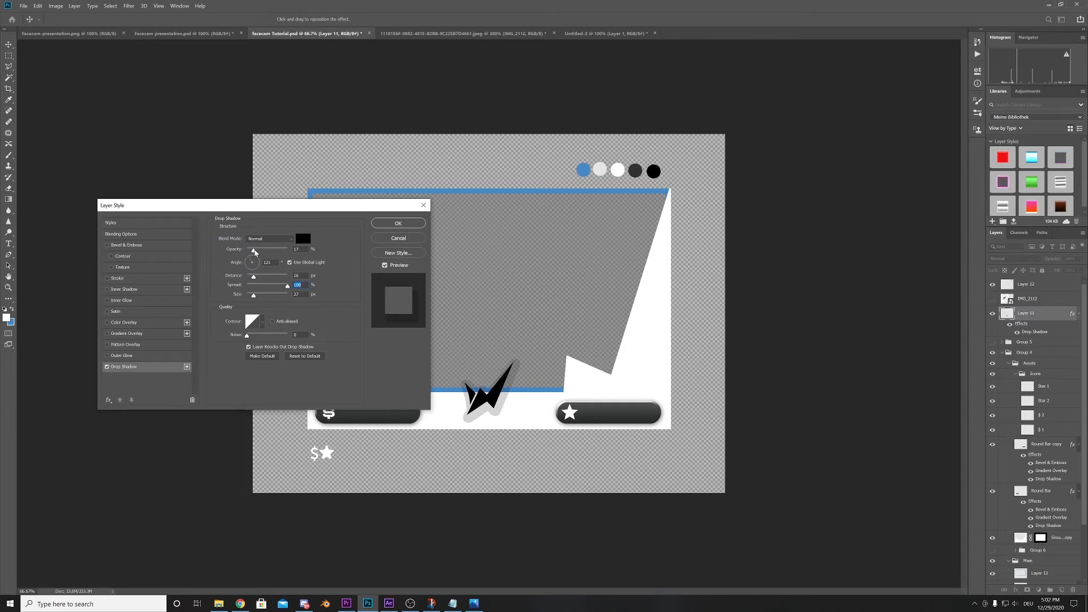
- Set the logo's drop shadow to 100% opacity and change its colour to light grey
left_click_drag(255, 252, 315, 259)
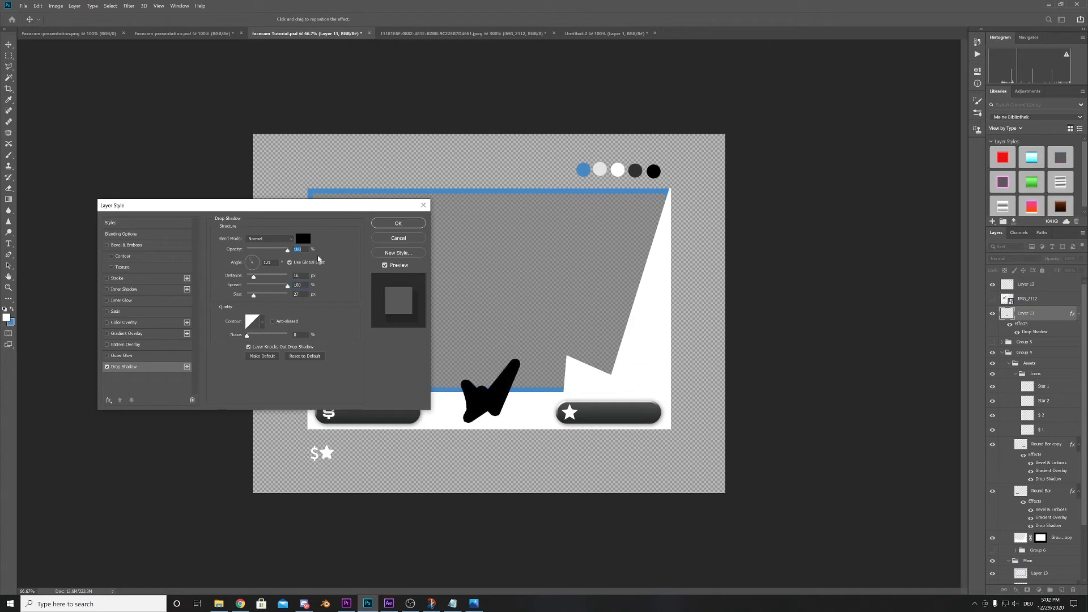
left_click(303, 238)
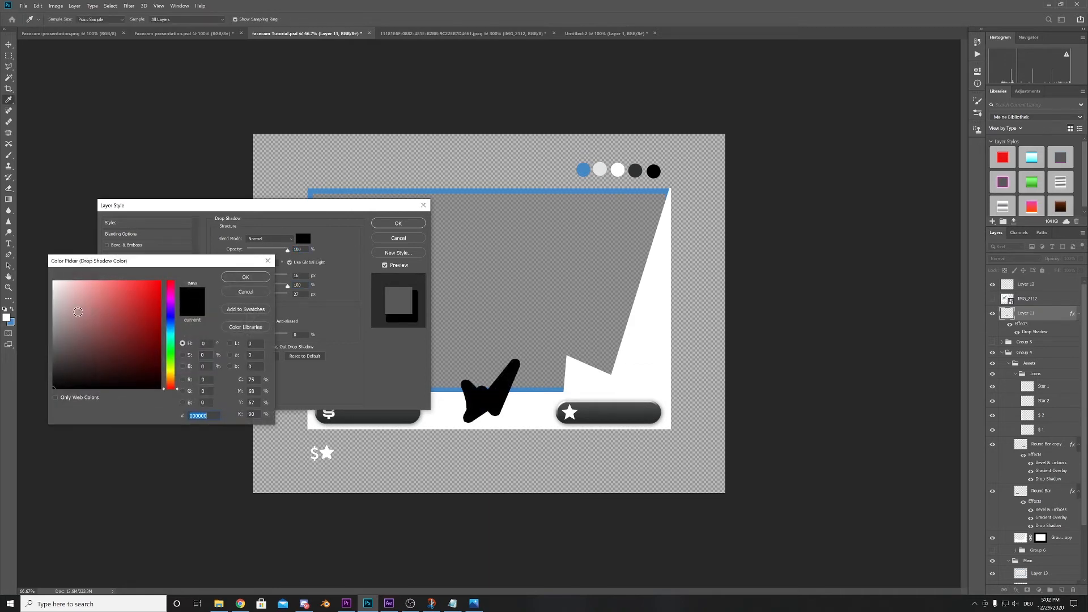
left_click_drag(78, 312, 54, 310)
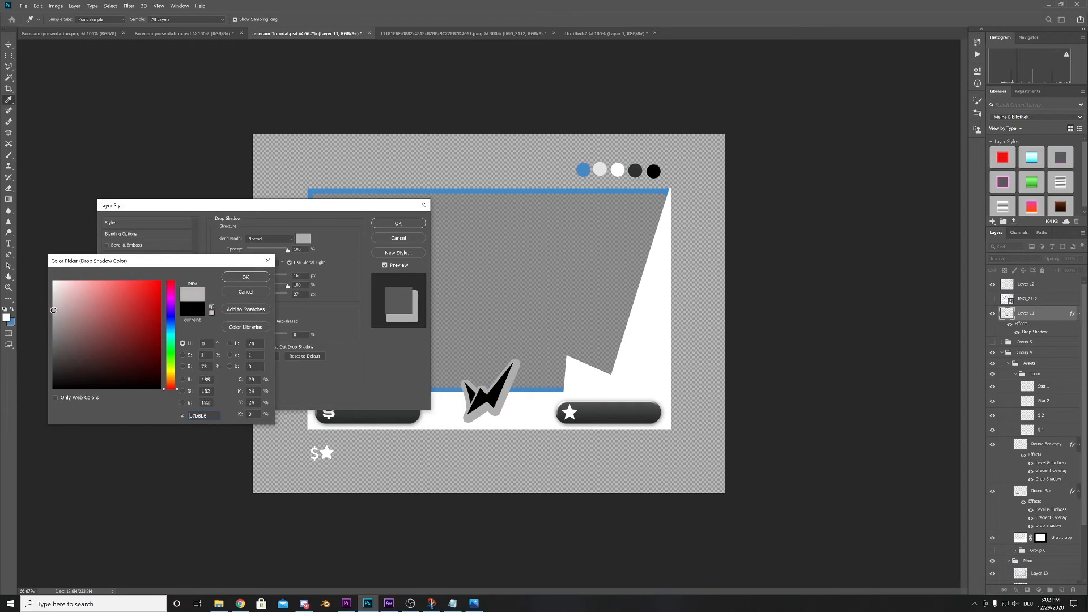
left_click(226, 278)
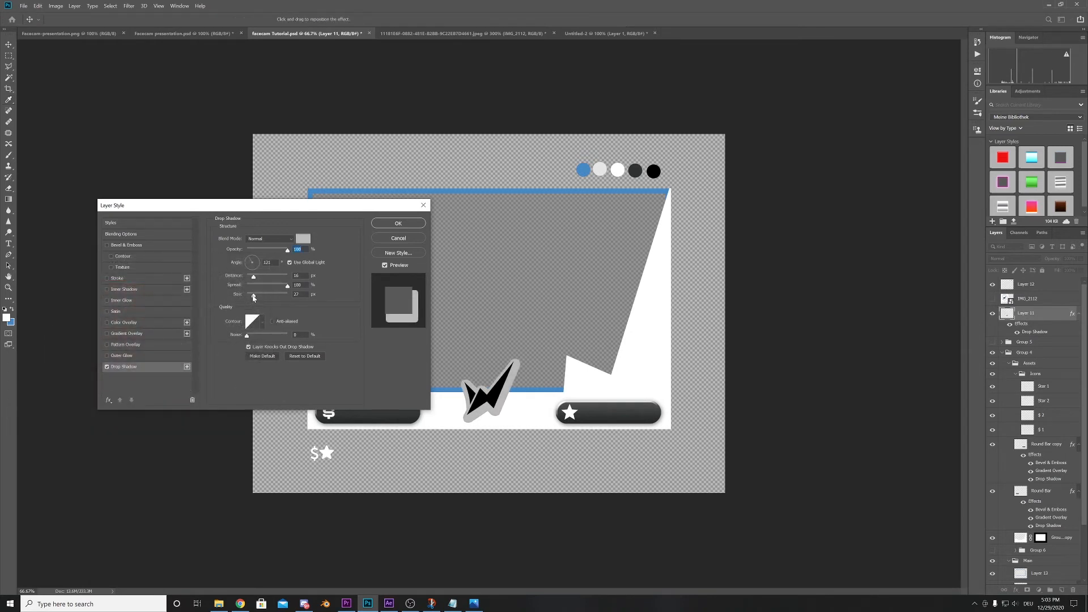
- Reduce the logo's drop shadow size to 0 px and apply the layer style
left_click_drag(253, 297, 247, 295)
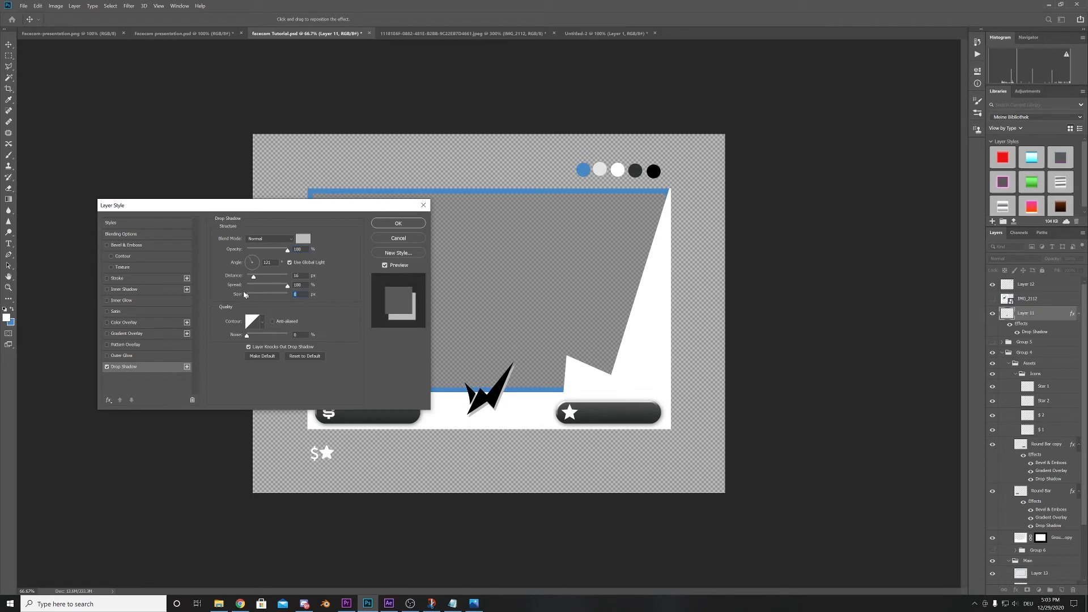
left_click(390, 225)
left_click(390, 225)
- Add a Gradient Overlay to the white accent shape and sample the light grey swatch for the gradient's starting stop
left_click(608, 396)
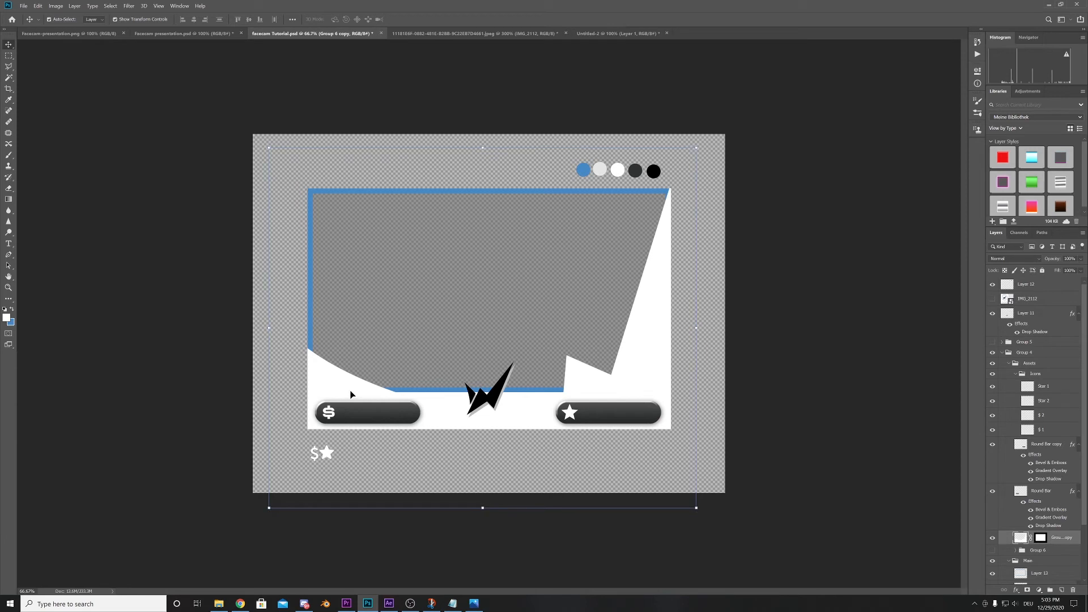
scroll(1010, 521, "down", 1)
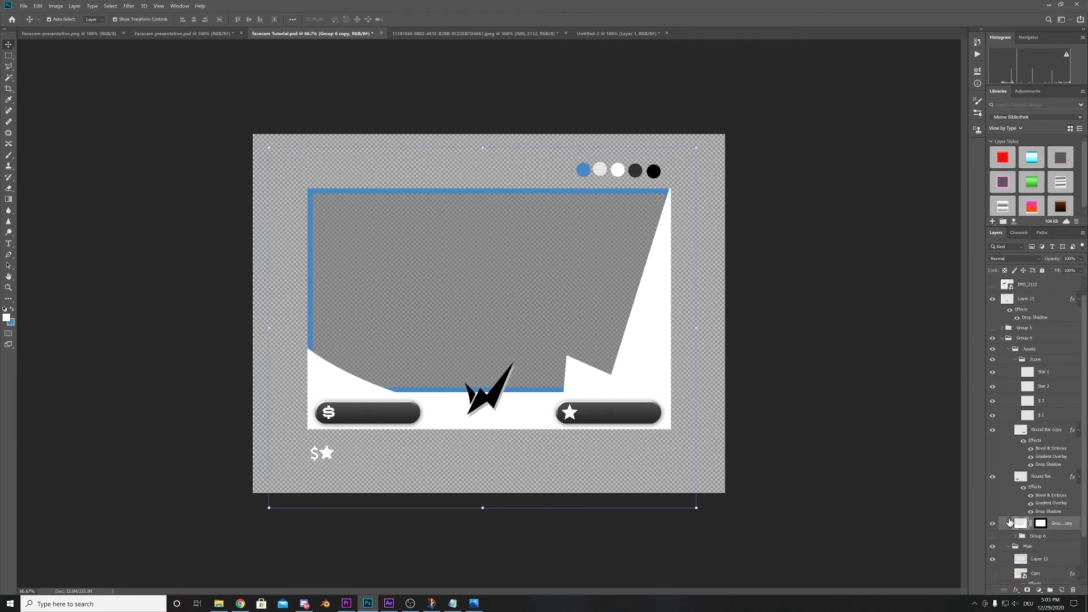
scroll(1010, 522, "down", 1)
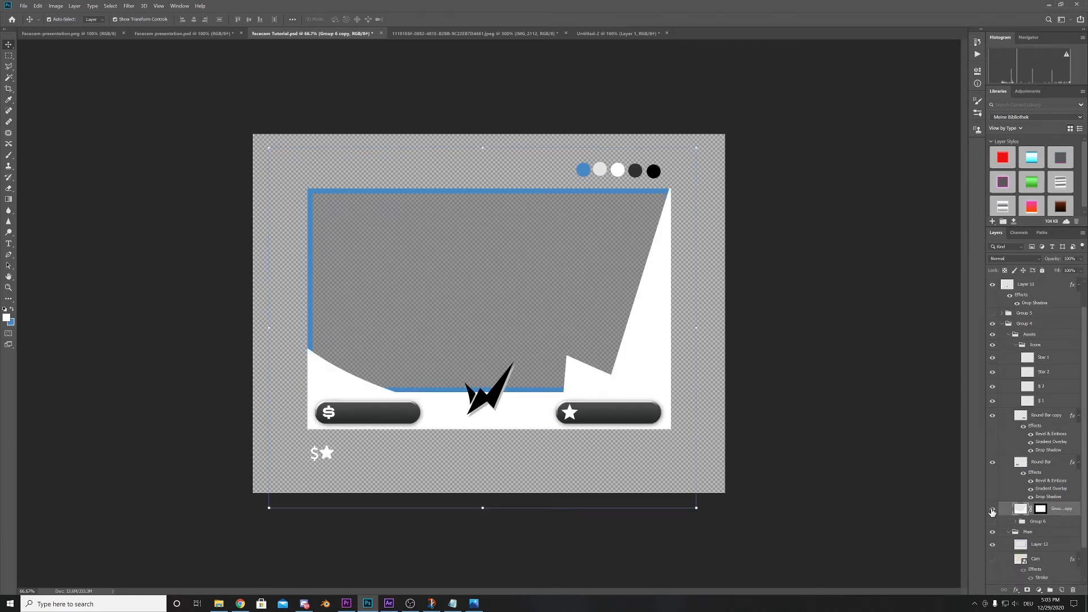
scroll(1003, 445, "down", 1)
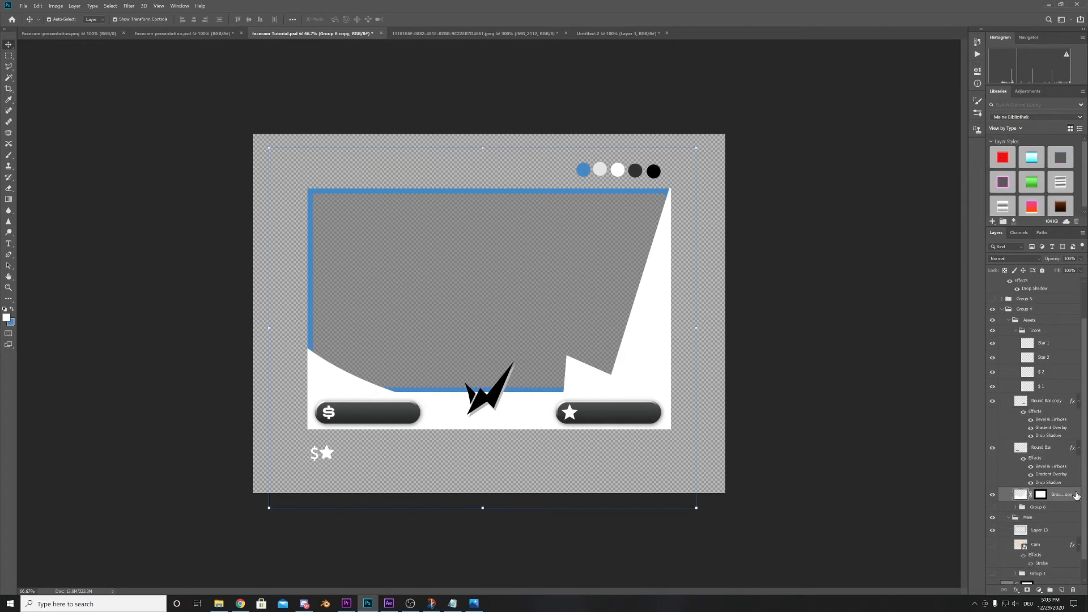
double_click(1076, 495)
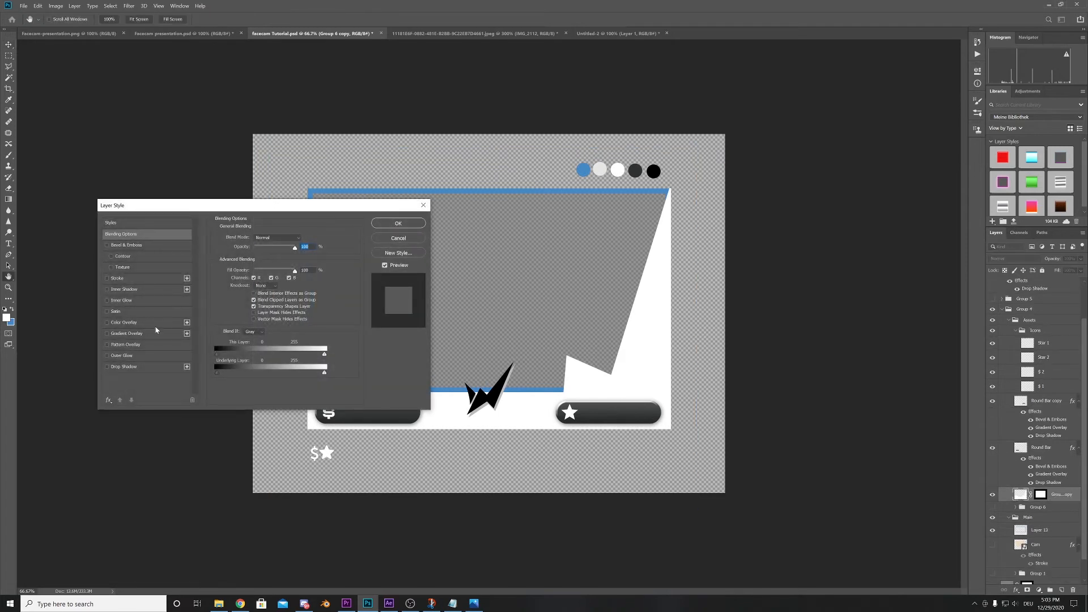
left_click(133, 334)
left_click(261, 256)
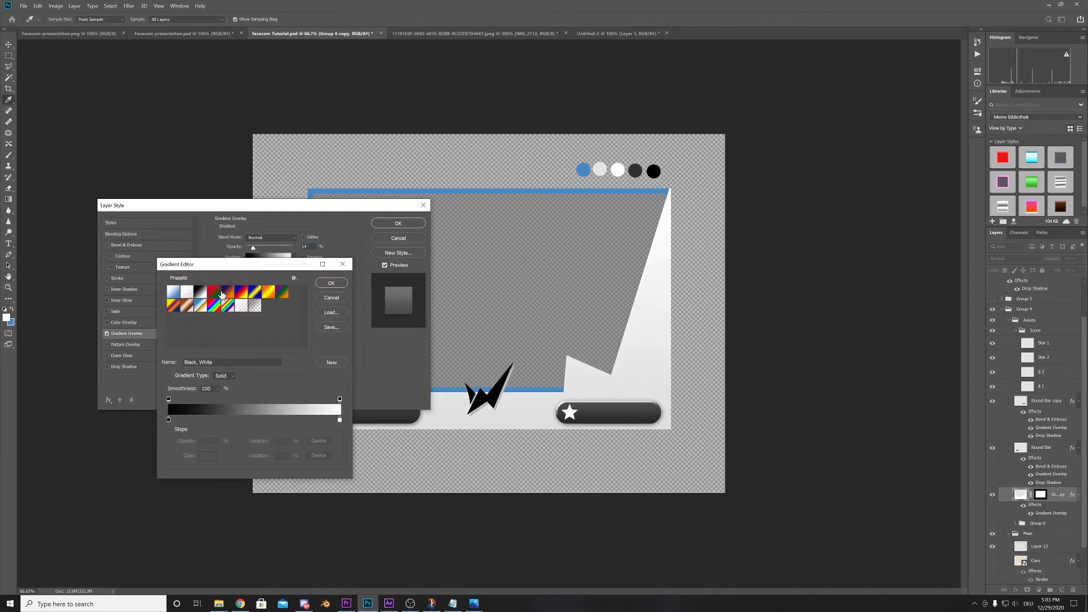
left_click(168, 420)
left_click(208, 456)
left_click(600, 169)
left_click(253, 271)
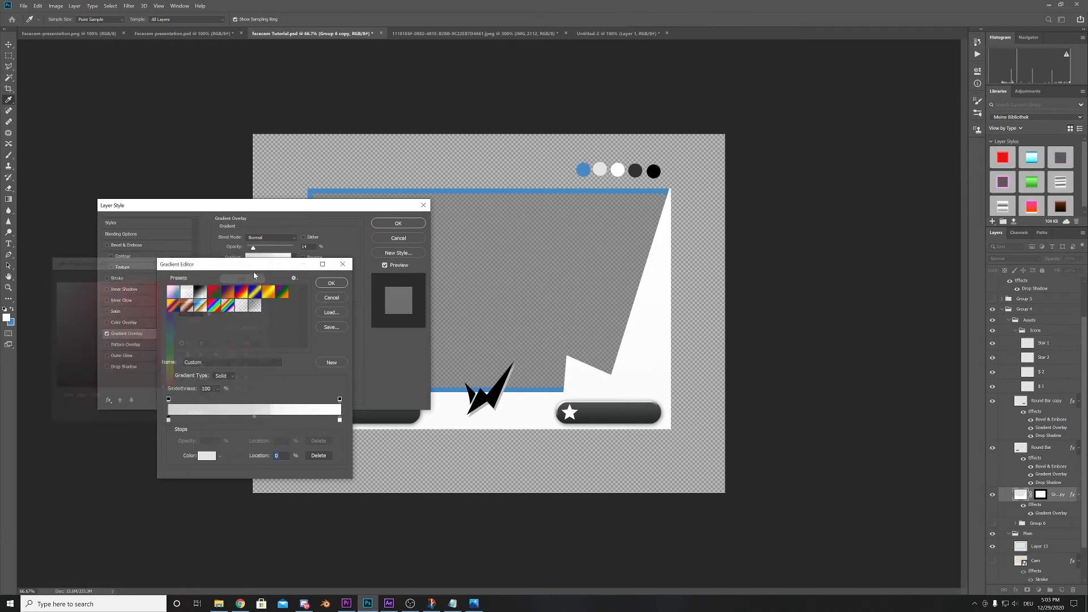
- Keep the gradient's end stop white, move it to the 74% location and accept the gradient
left_click(340, 420)
left_click(207, 456)
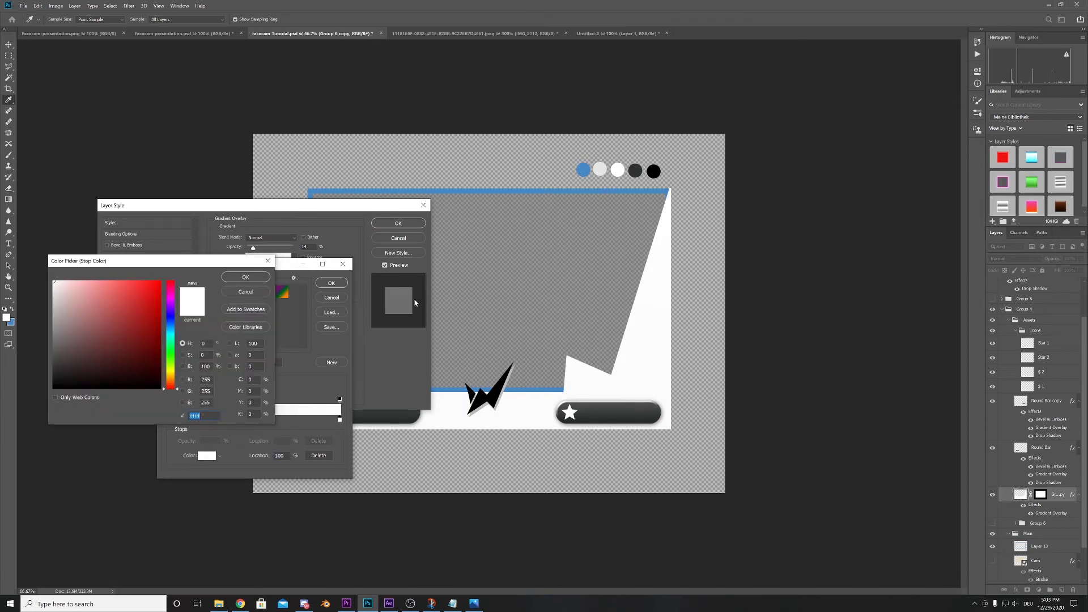
left_click(258, 278)
left_click_drag(218, 268, 309, 214)
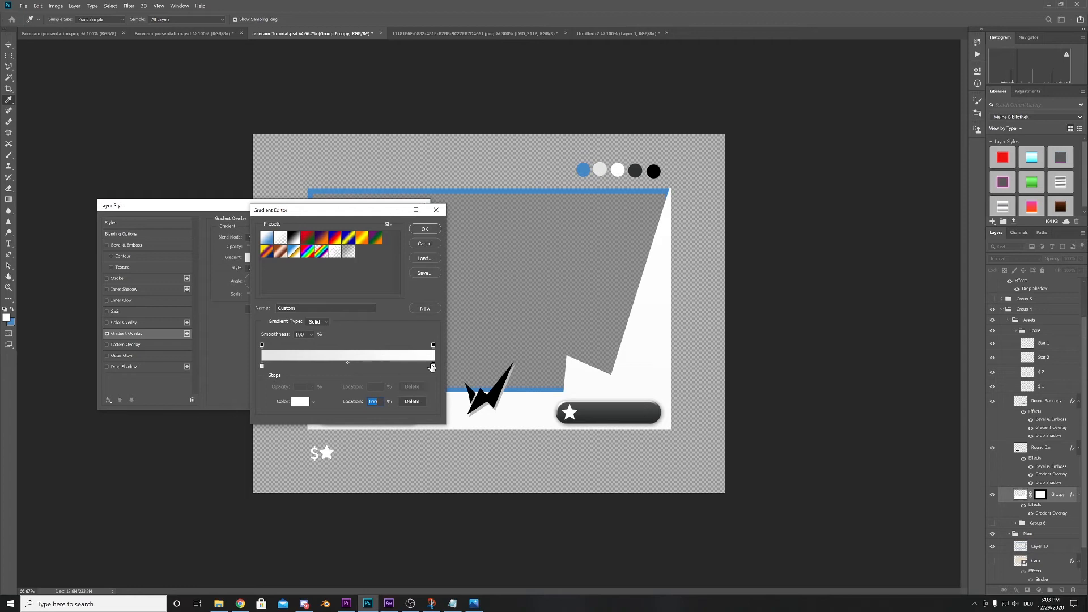
left_click_drag(433, 366, 392, 372)
left_click(424, 229)
- Set the accent shape's gradient overlay to about 28% opacity and move the white stop further toward the gradient's middle
left_click_drag(252, 249, 260, 250)
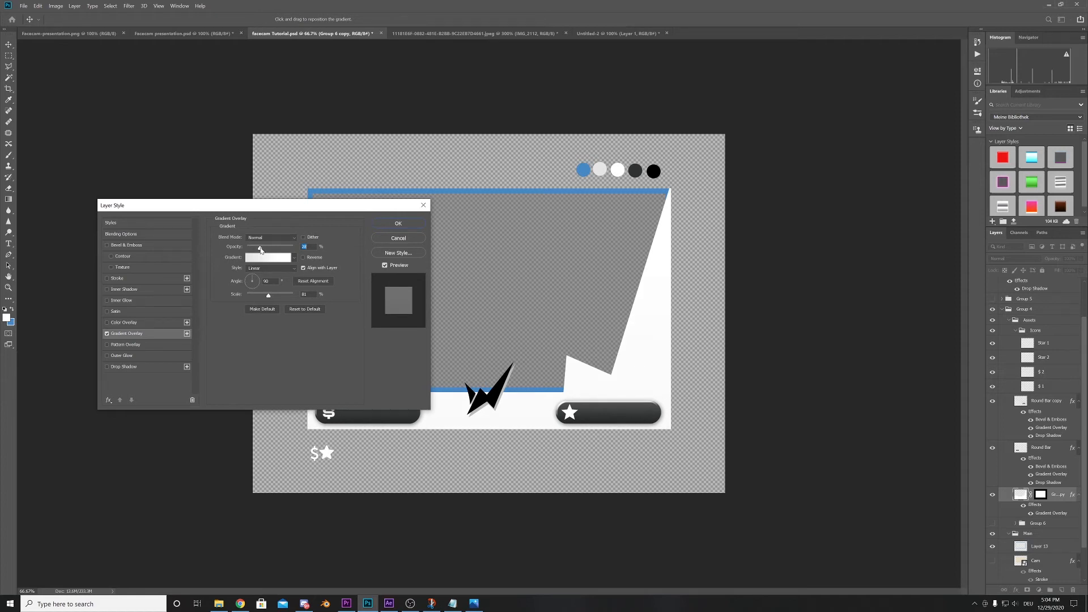
left_click_drag(261, 250, 261, 250)
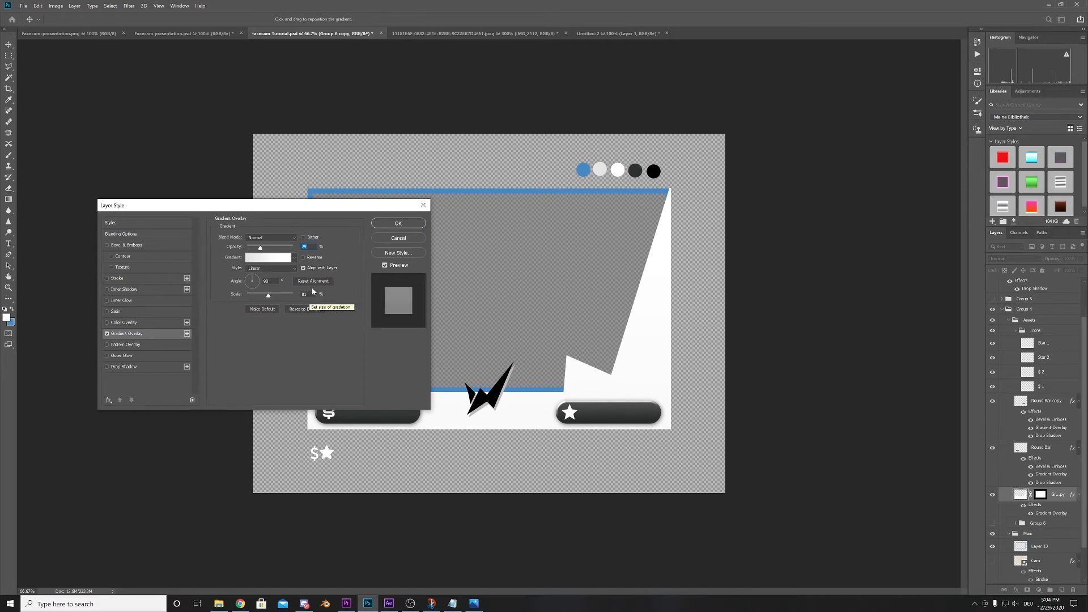
left_click_drag(311, 211, 311, 217)
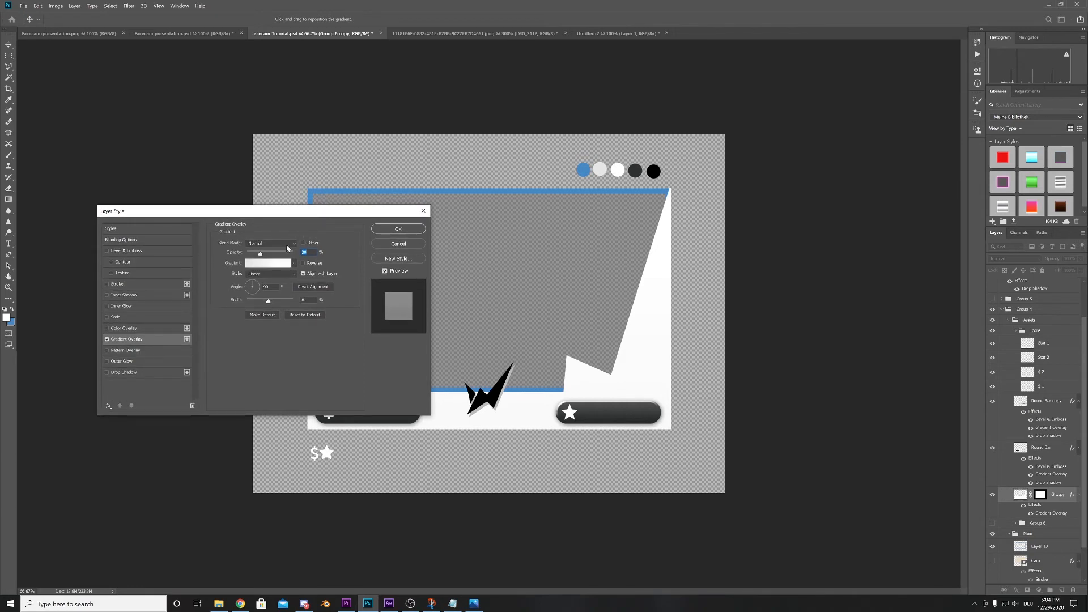
left_click(270, 266)
left_click(389, 365)
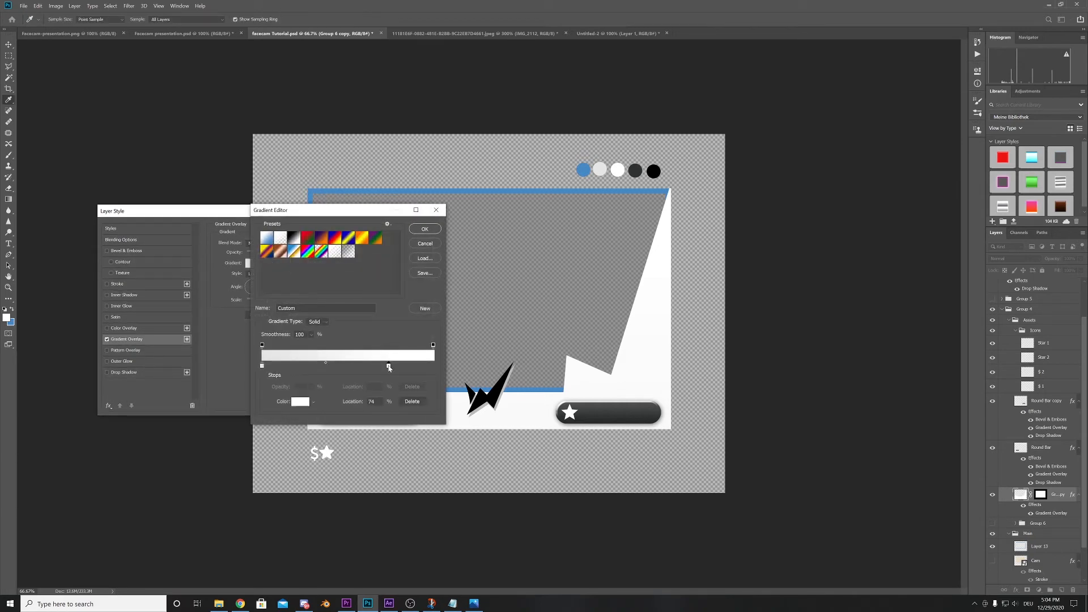
left_click_drag(388, 368, 385, 367)
left_click_drag(380, 368, 372, 369)
left_click(425, 230)
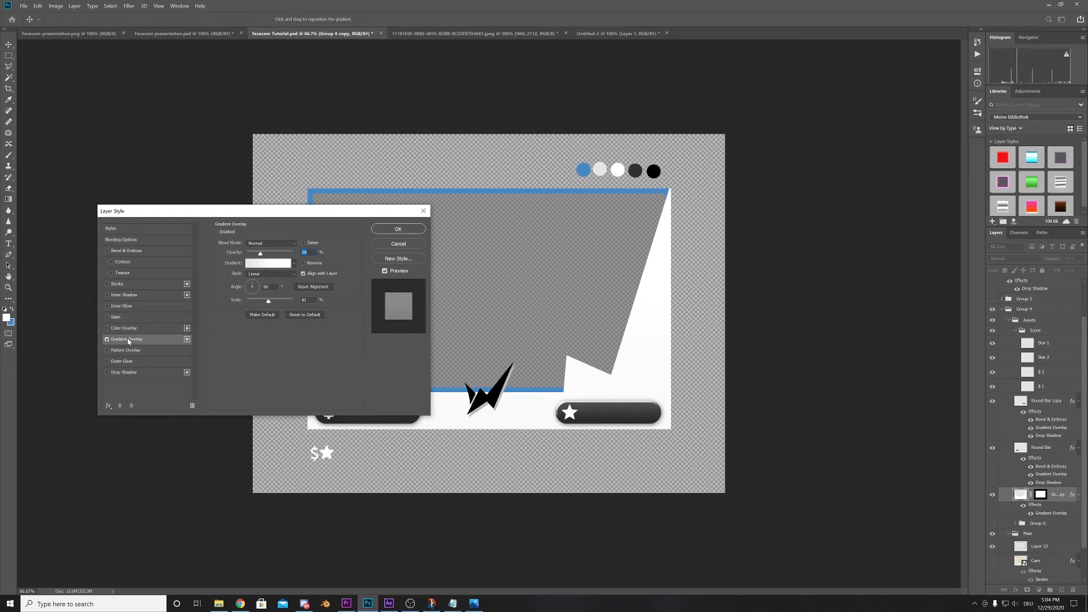
- Add a Bevel & Emboss effect to the white accent shape
left_click(133, 252)
left_click_drag(223, 214, 230, 254)
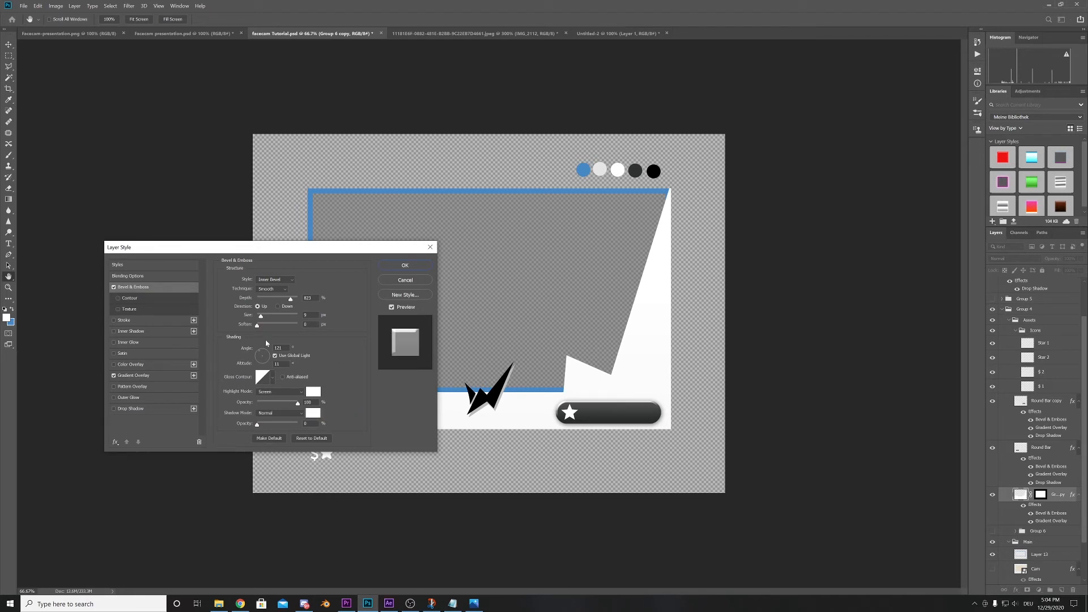
- Raise the accent shape's gradient overlay opacity to 35% and recolour its starting stop with the dark grey swatch (303231)
left_click(161, 377)
left_click(259, 301)
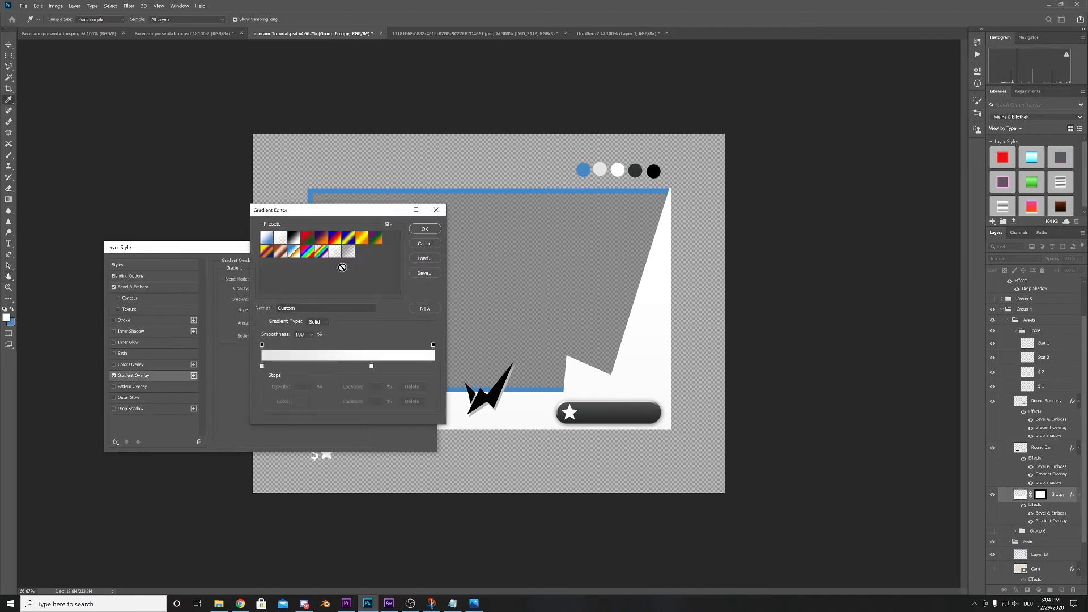
key("Escape")
mouse_move(268, 293)
left_mouse_down()
mouse_move(281, 294)
mouse_move(270, 293)
left_mouse_up()
left_click(275, 299)
left_click(261, 365)
left_click(296, 401)
left_click(636, 170)
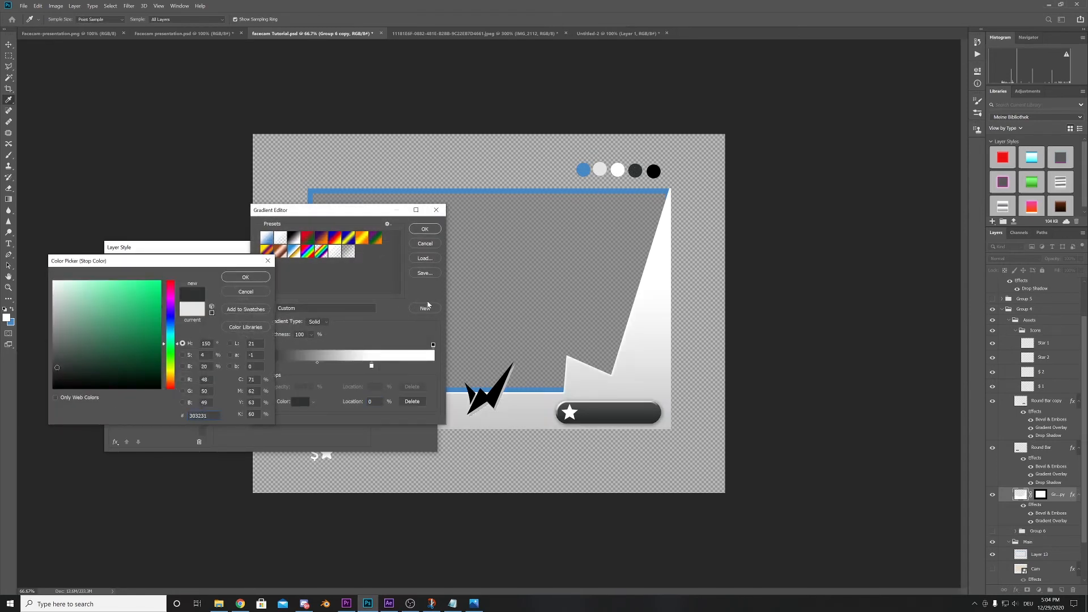
left_click(260, 277)
- Accept the edited gradient, lower the overlay's opacity to about 26% and apply the layer style
left_click_drag(314, 214, 392, 240)
left_click(503, 256)
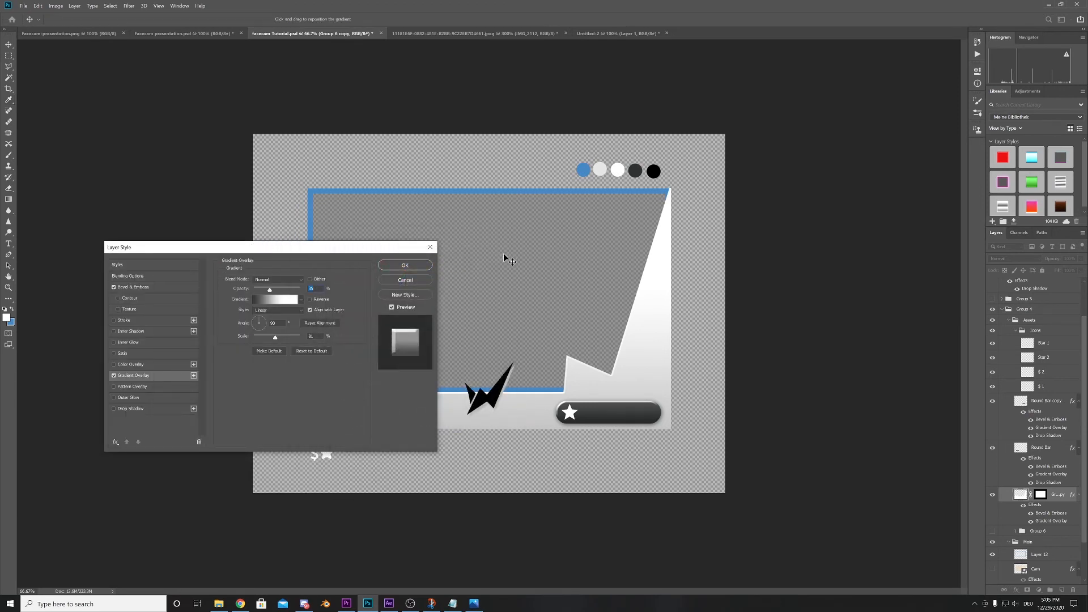
left_click_drag(270, 290, 266, 290)
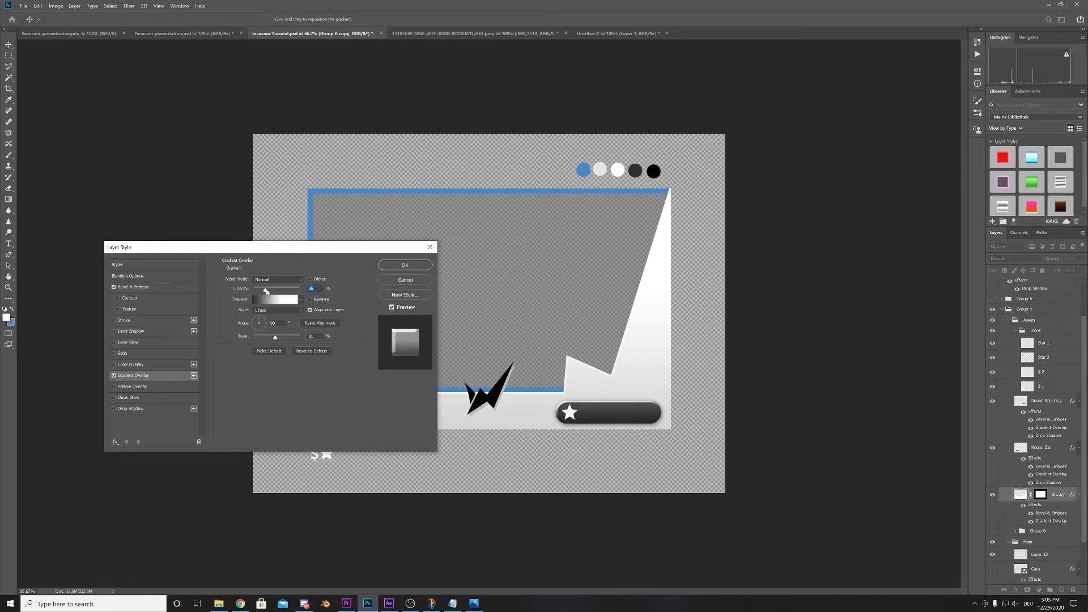
left_click(406, 267)
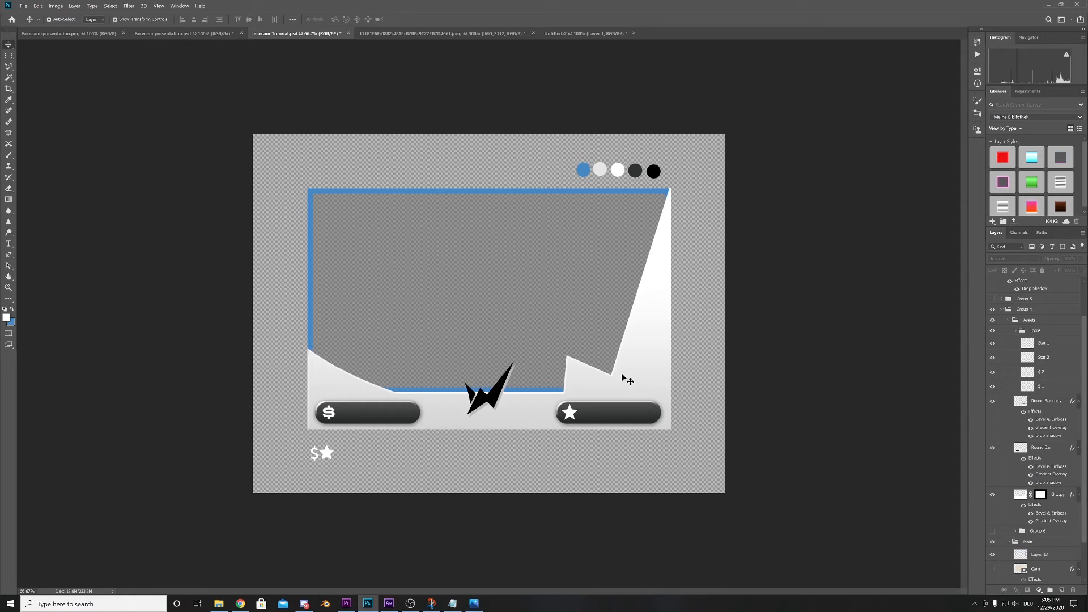
- Identify the blue camera frame's layer by toggling its visibility
left_click(651, 193)
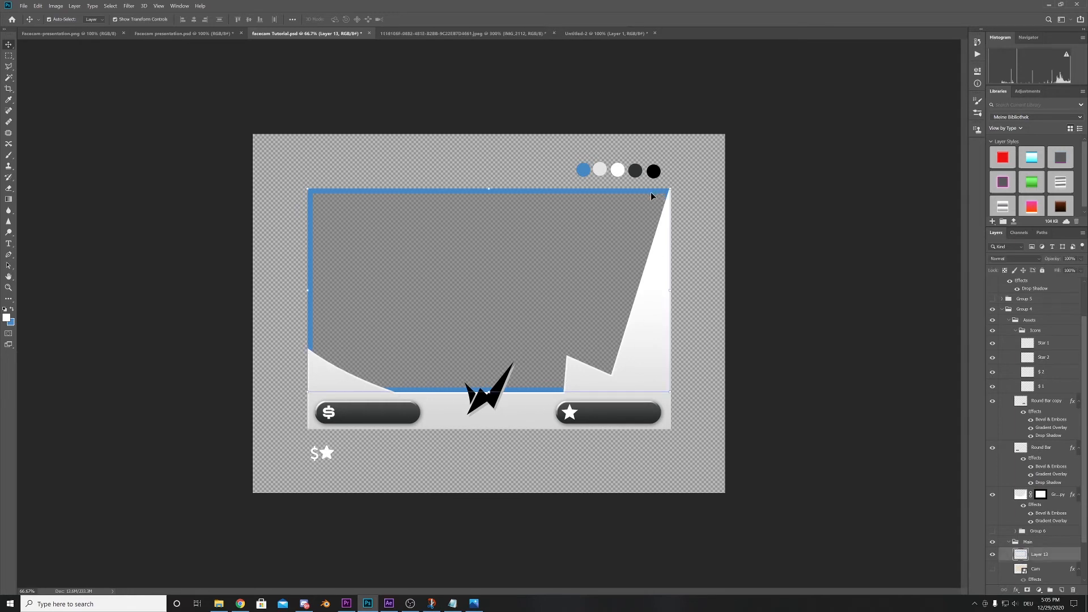
left_click(992, 554)
left_click(993, 554)
scroll(1025, 397, "down", 2)
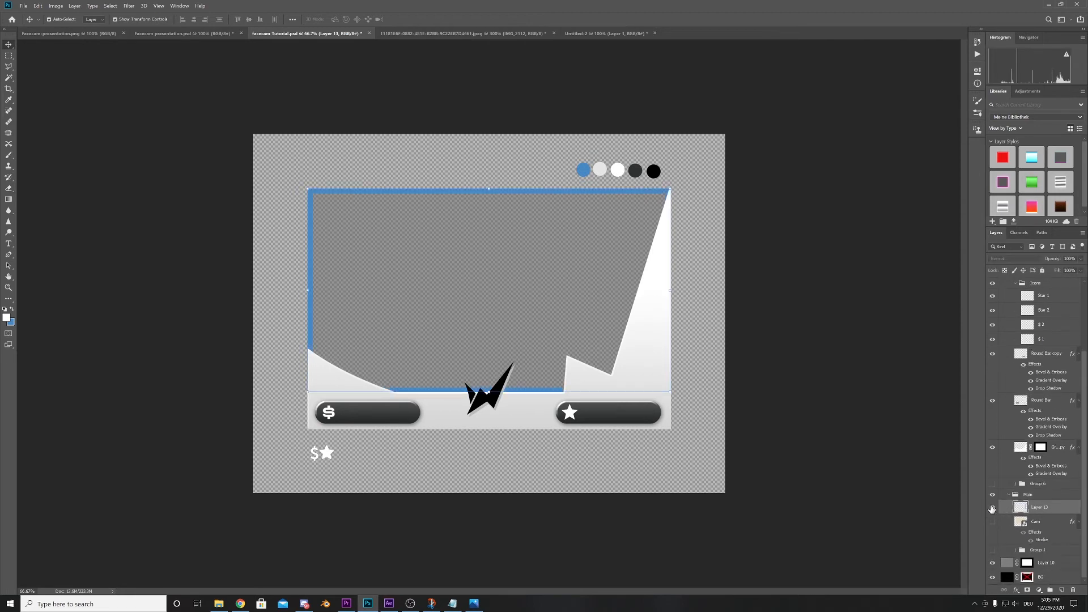
double_click(1064, 511)
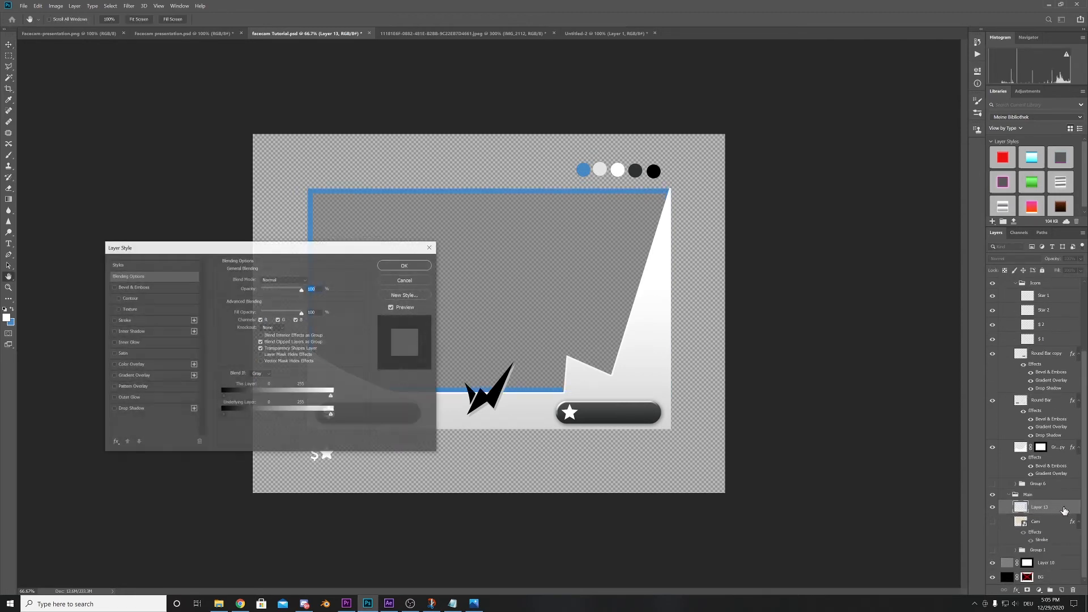
left_click(412, 281)
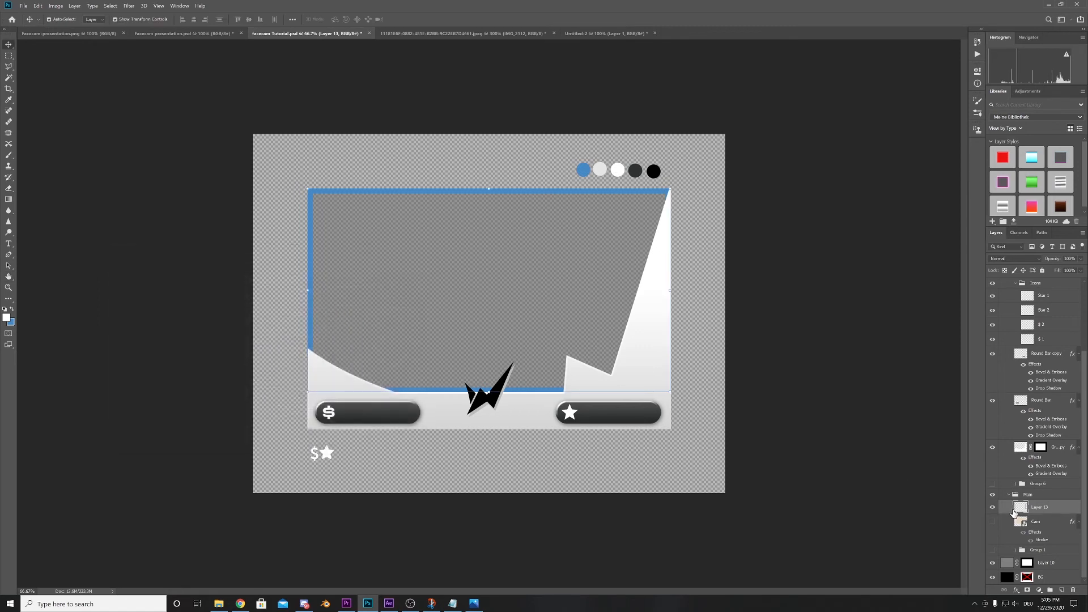
- Create a new layer above the blue camera frame's layer and clip it to the frame
left_click(994, 508)
left_click(1061, 590)
right_click(1046, 509)
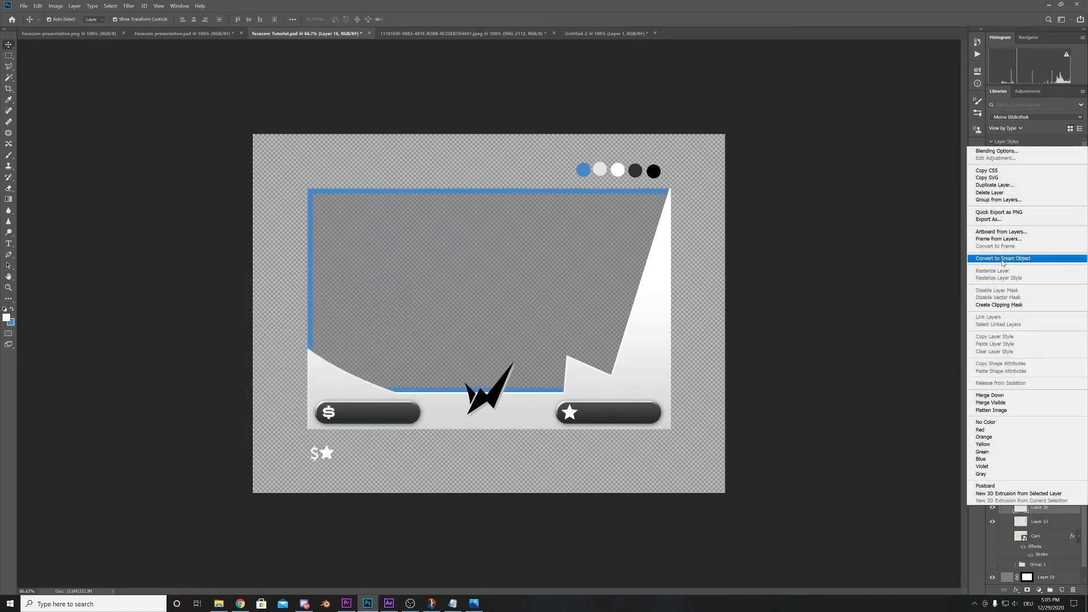
left_click(1004, 306)
- Set up a large soft Brush with 0% hardness and 30% opacity
left_click(8, 156)
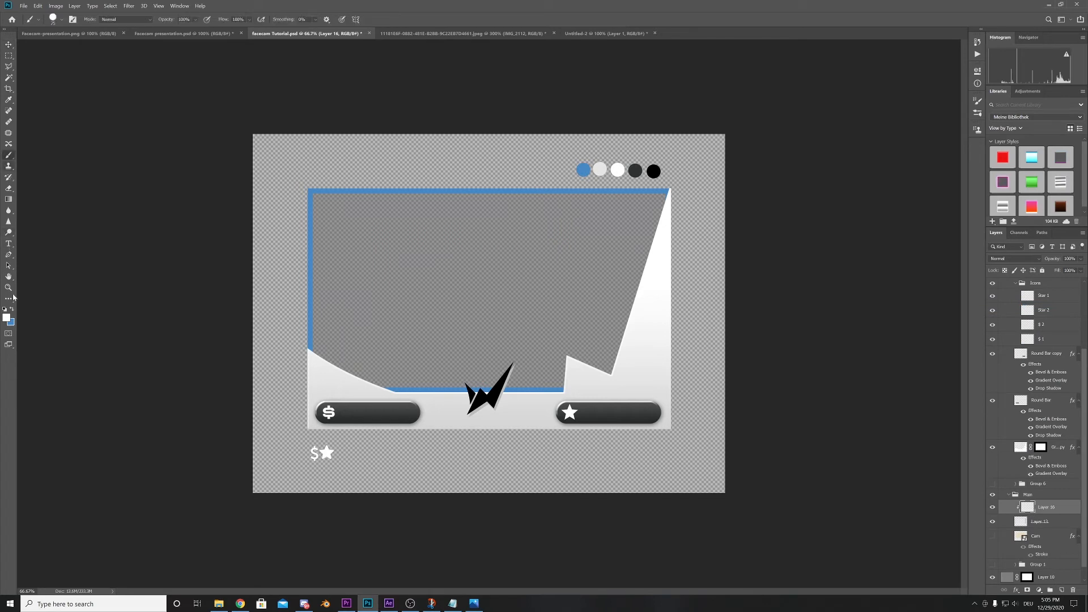
left_click(63, 20)
left_click_drag(57, 49, 98, 49)
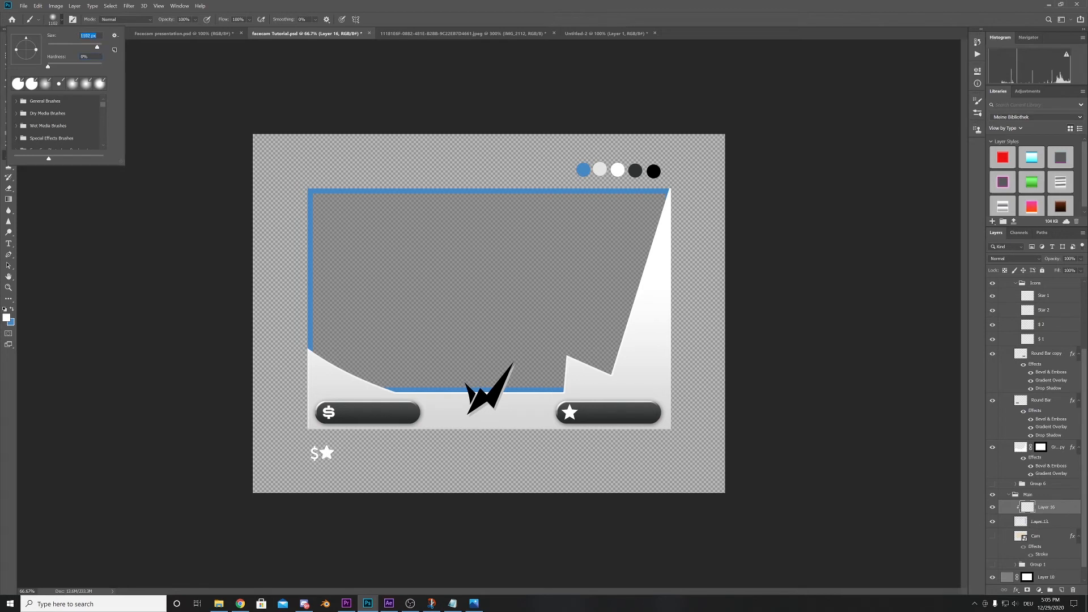
type("800")
key("Return")
key("3")
- Set the clipped layer's blend mode to Overlay and brush a white highlight onto the blue frame's upper-left corner
left_click(1014, 258)
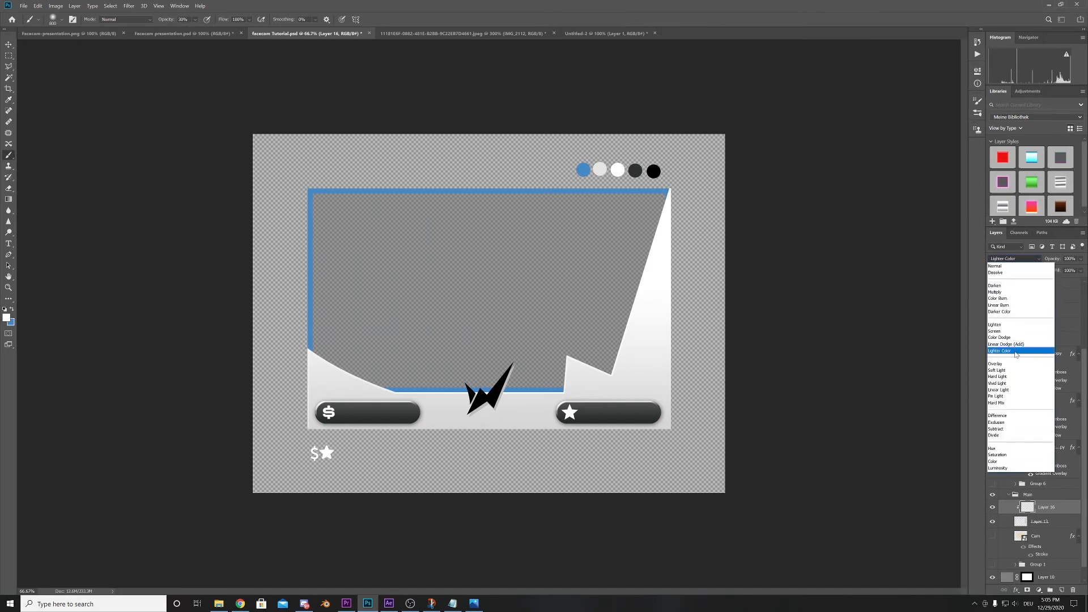
left_click(1003, 364)
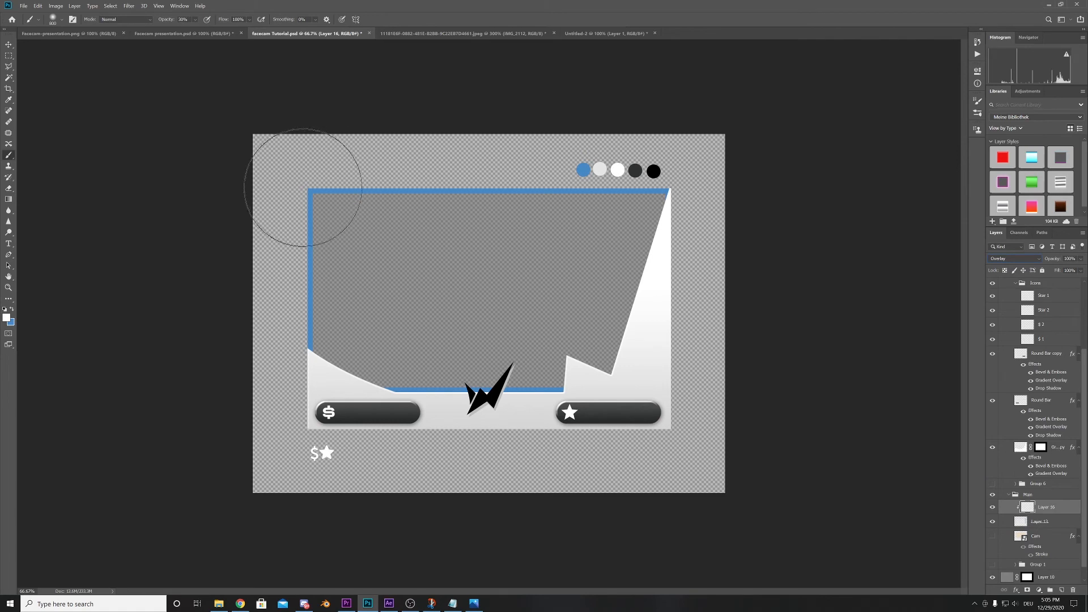
left_click(304, 188)
left_click(309, 194)
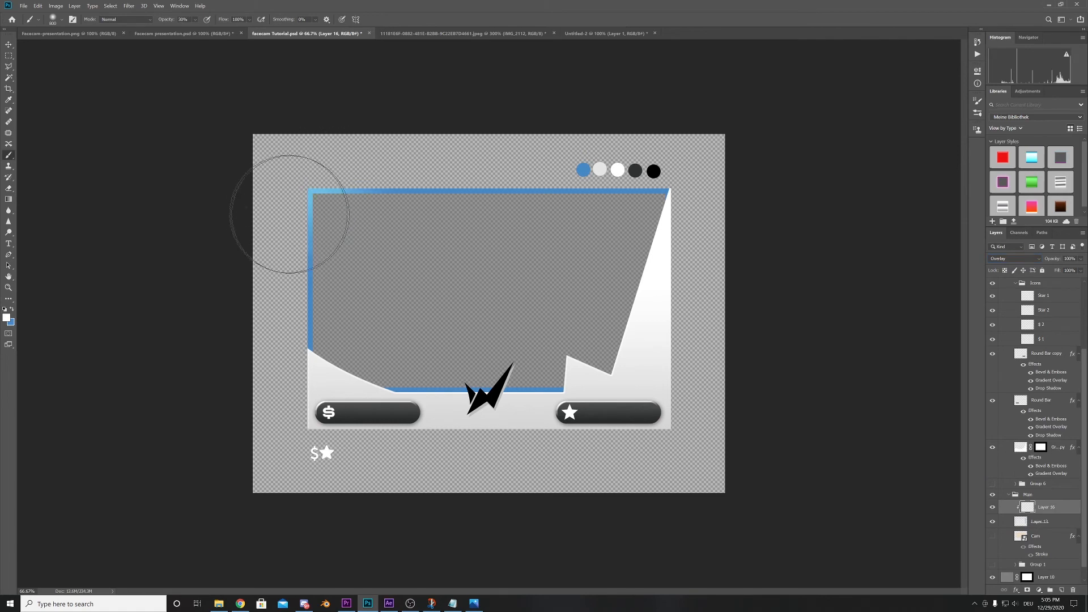
- Brush a white highlight onto the blue frame's lower edge around the logo on the clipped Overlay layer
left_click(496, 398)
left_click(483, 409)
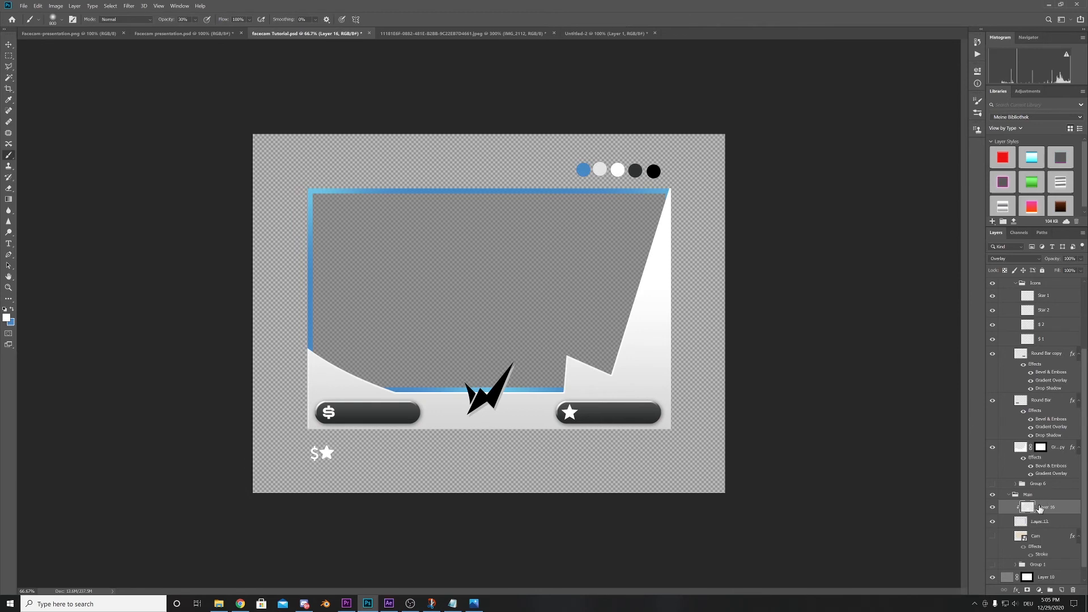
- Add a white Inner Shadow to the blue frame's layer, leaving Inner Glow off
left_click(1042, 523)
double_click(1064, 526)
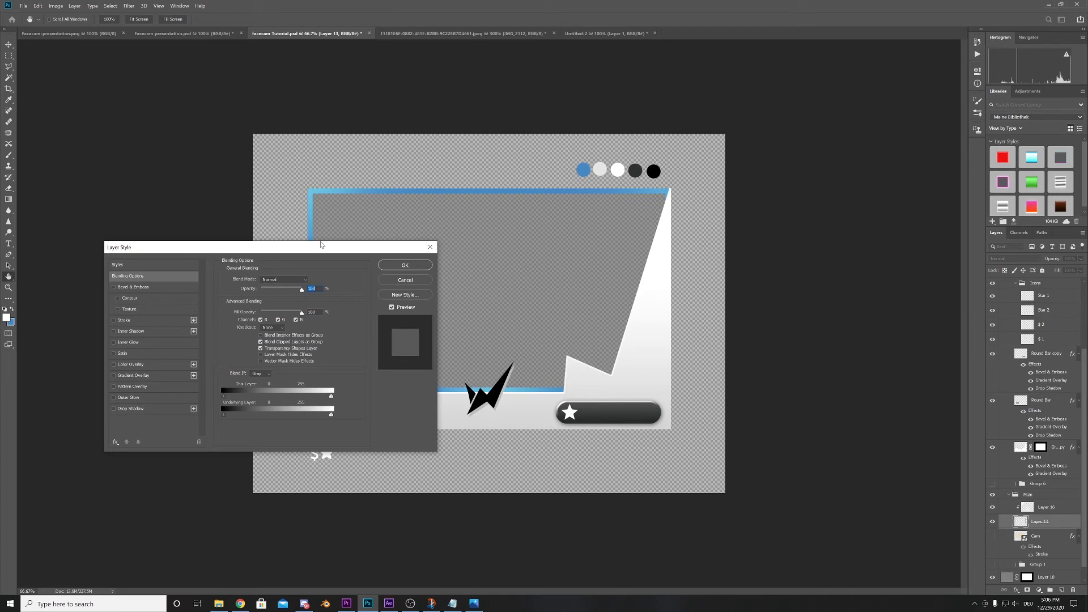
left_click_drag(301, 249, 417, 248)
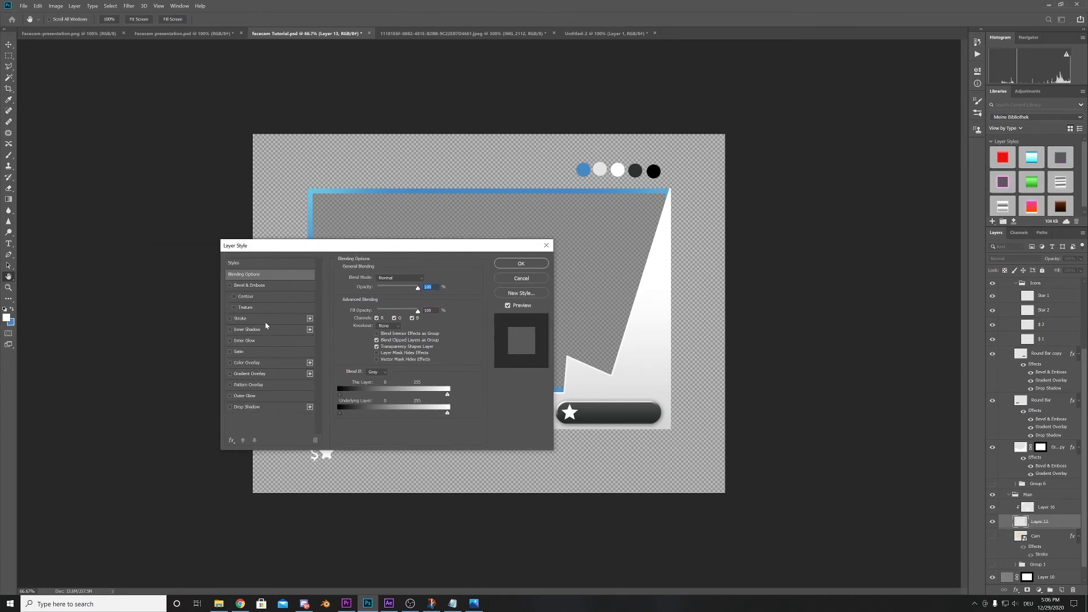
left_click(257, 339)
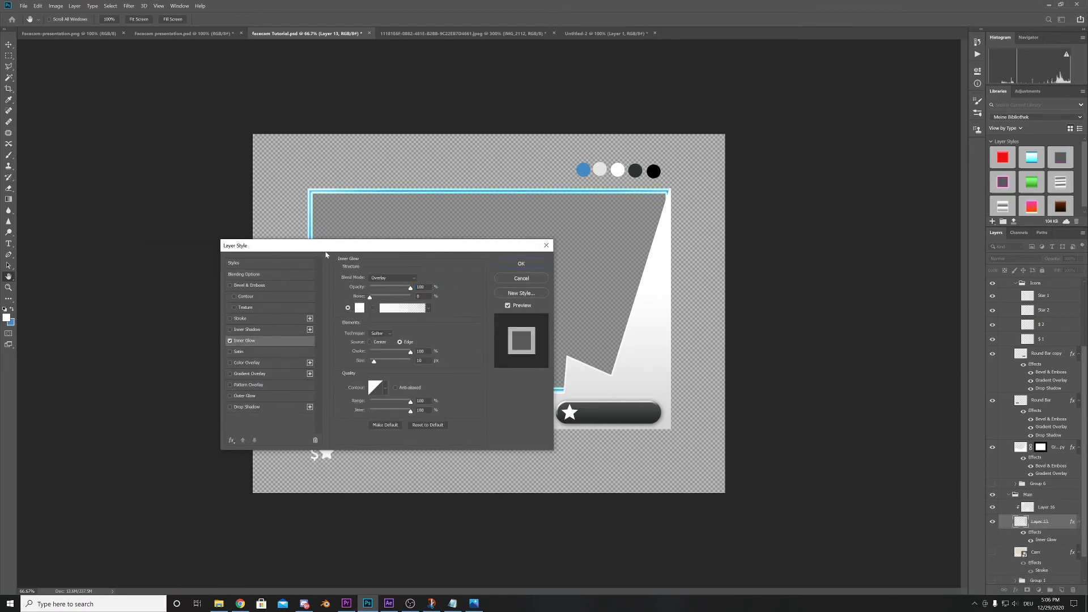
left_click_drag(327, 251, 321, 259)
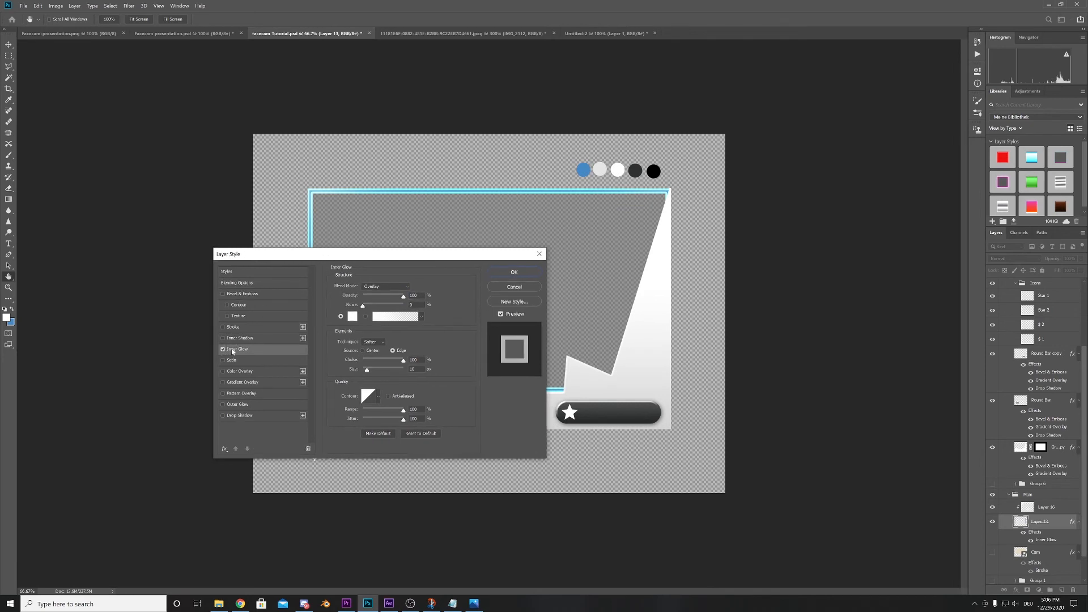
left_click(236, 339)
left_click(224, 349)
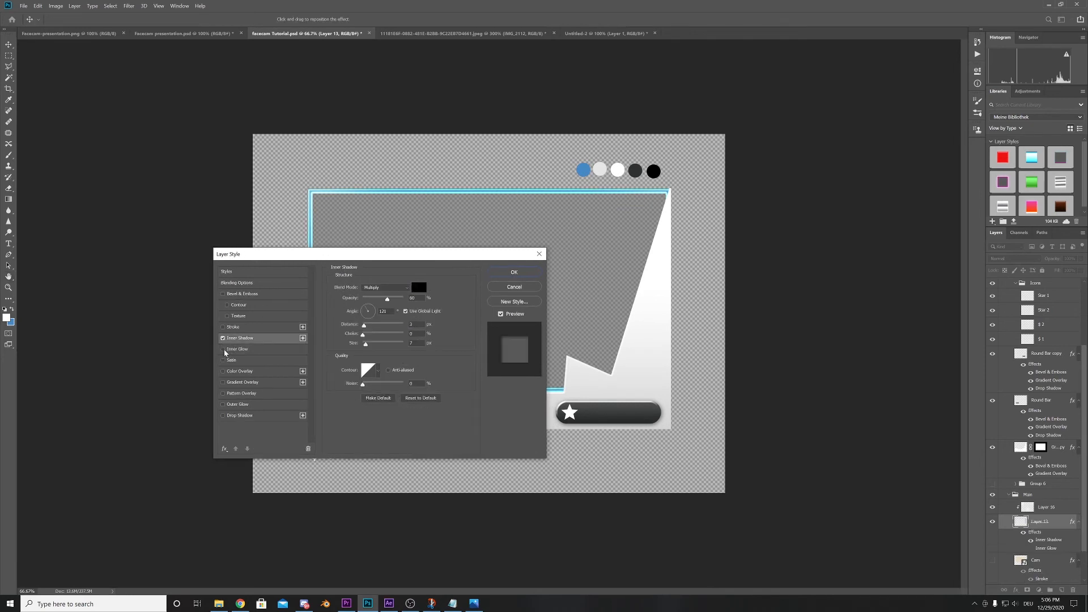
left_click(421, 291)
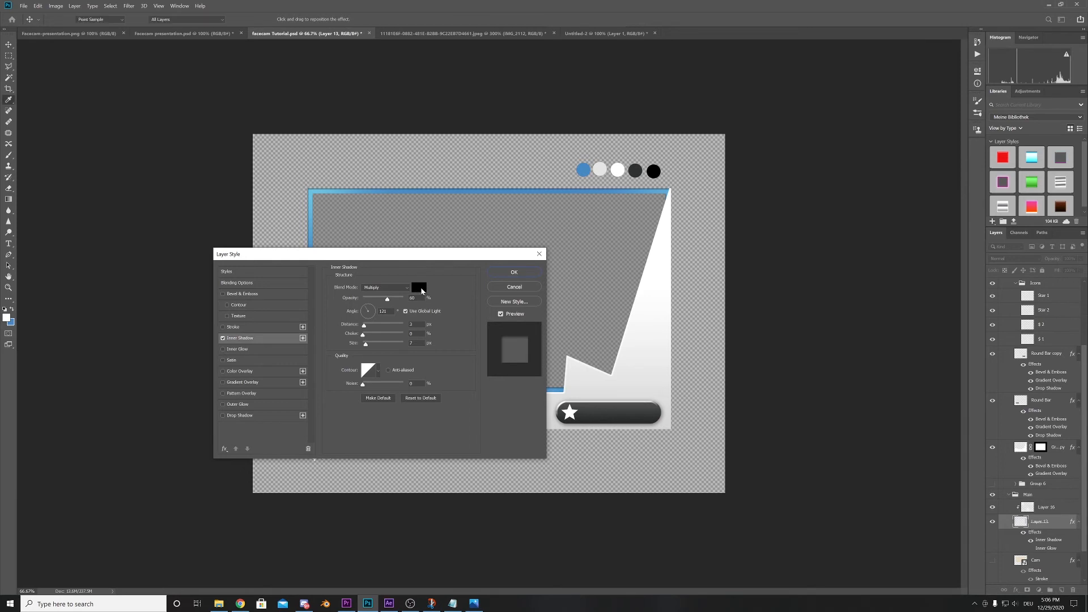
left_click_drag(119, 333, 51, 279)
left_click(245, 276)
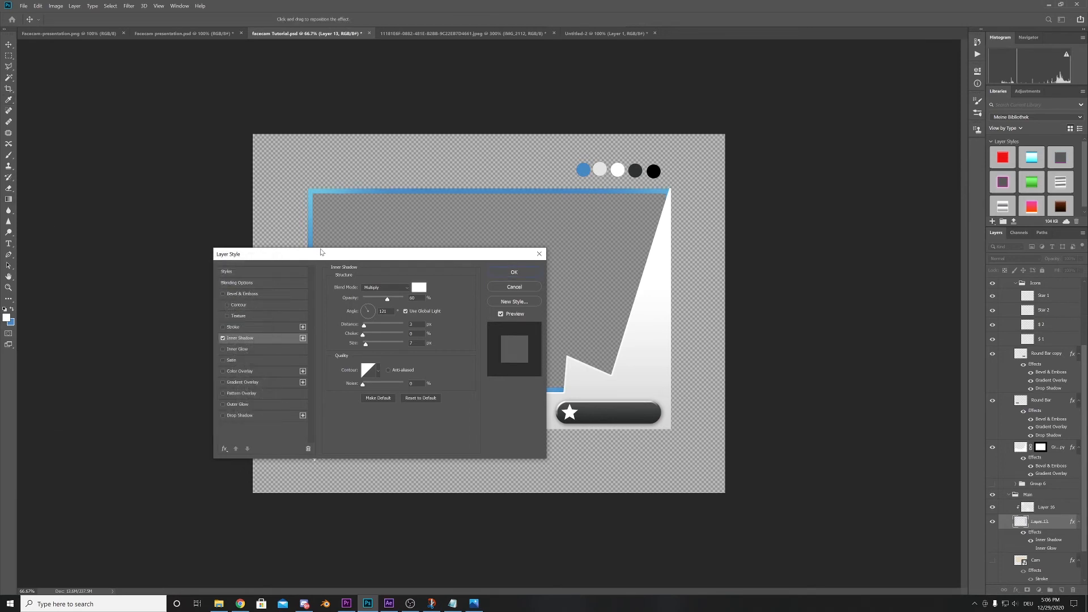
- Set the frame's inner shadow to Overlay blend mode, 21 px size and 100% opacity, and apply the layer style
left_click_drag(320, 254, 540, 302)
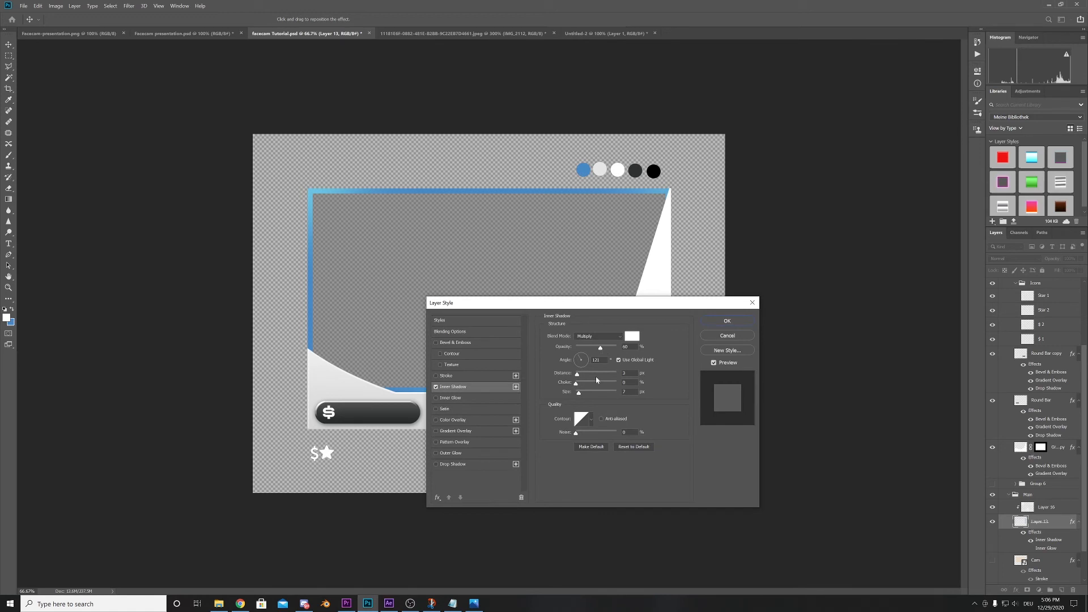
left_click_drag(583, 396, 586, 395)
left_click(595, 337)
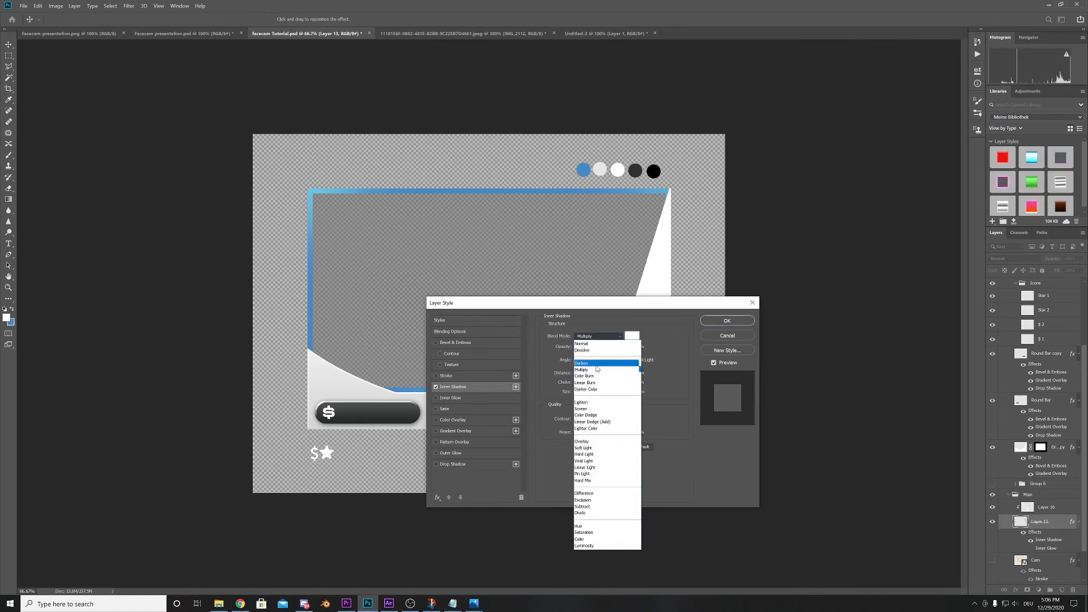
left_click(589, 443)
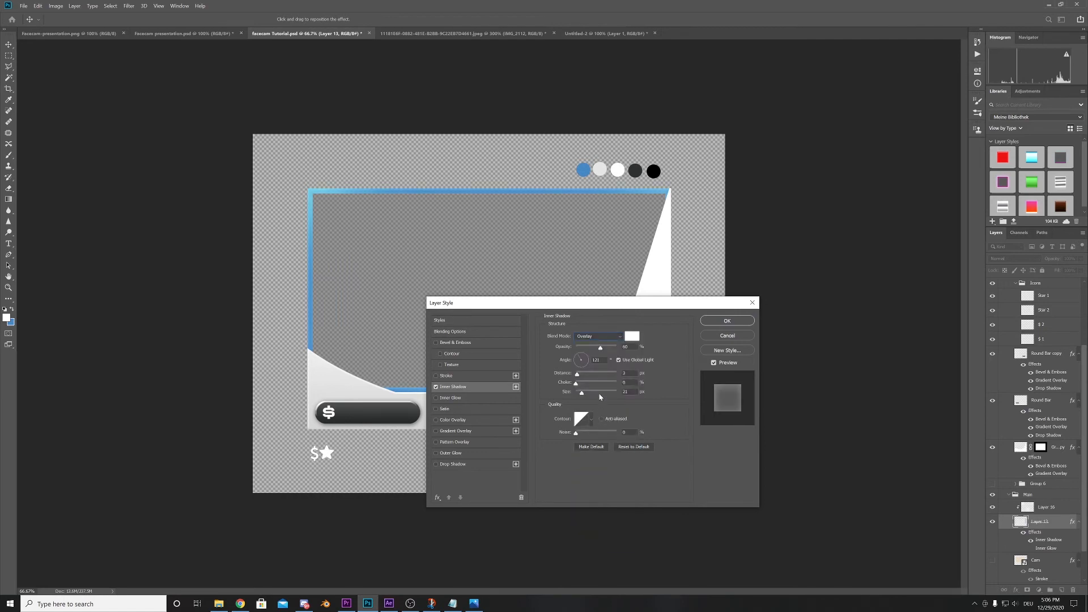
left_click_drag(604, 351, 614, 352)
mouse_move(623, 310)
left_mouse_down()
mouse_move(186, 311)
mouse_move(607, 319)
left_mouse_up()
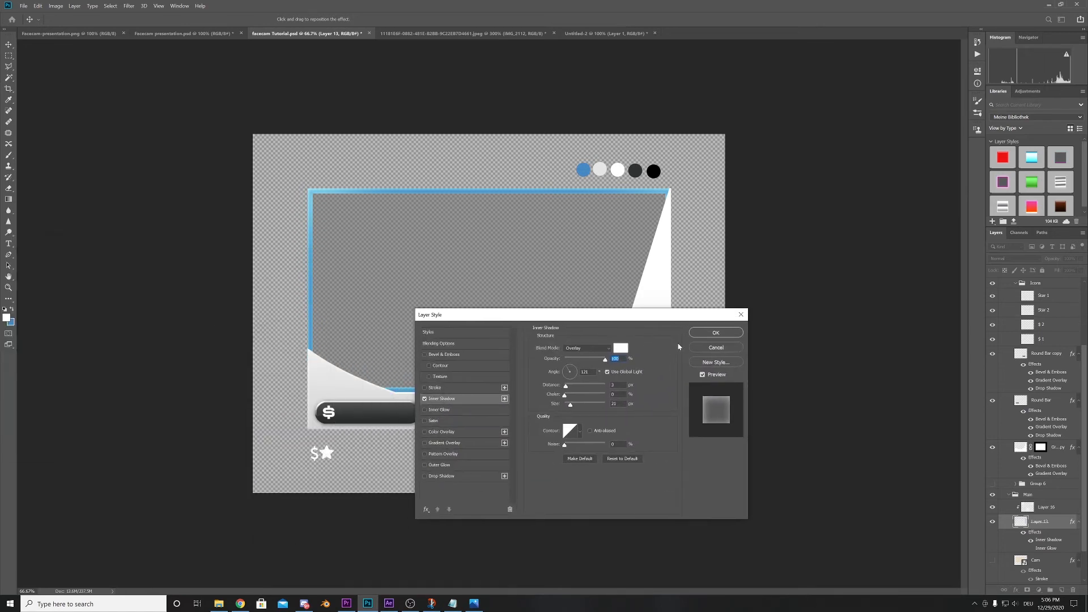
left_click(715, 333)
left_click(7, 45)
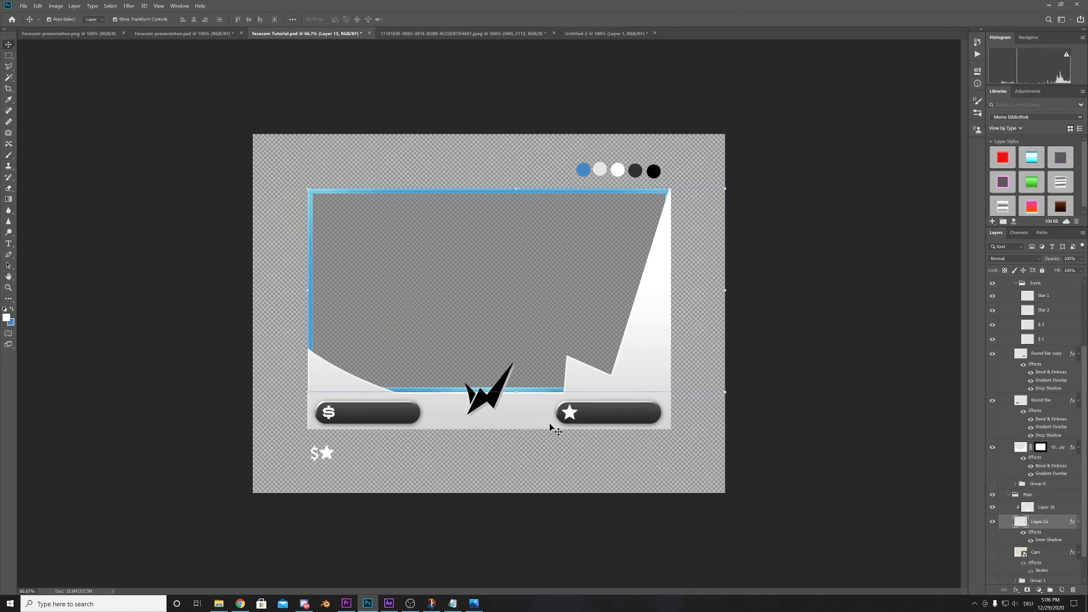
left_click(763, 346)
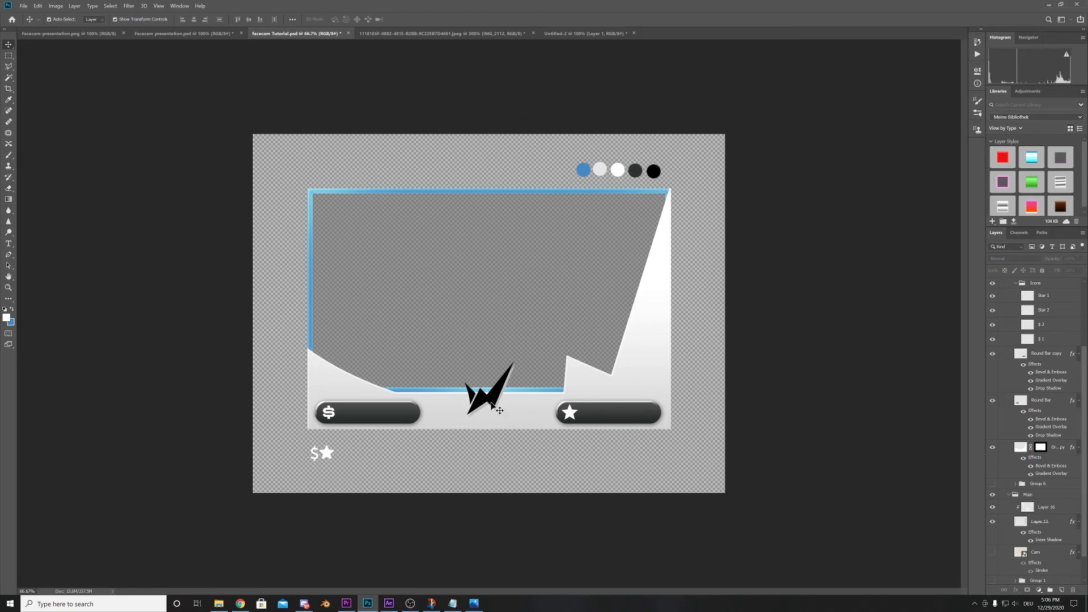
- Duplicate the logo's Layer 1 from the Untitled-2 document into facecam Tutorial.psd and return to that document
left_click(546, 33)
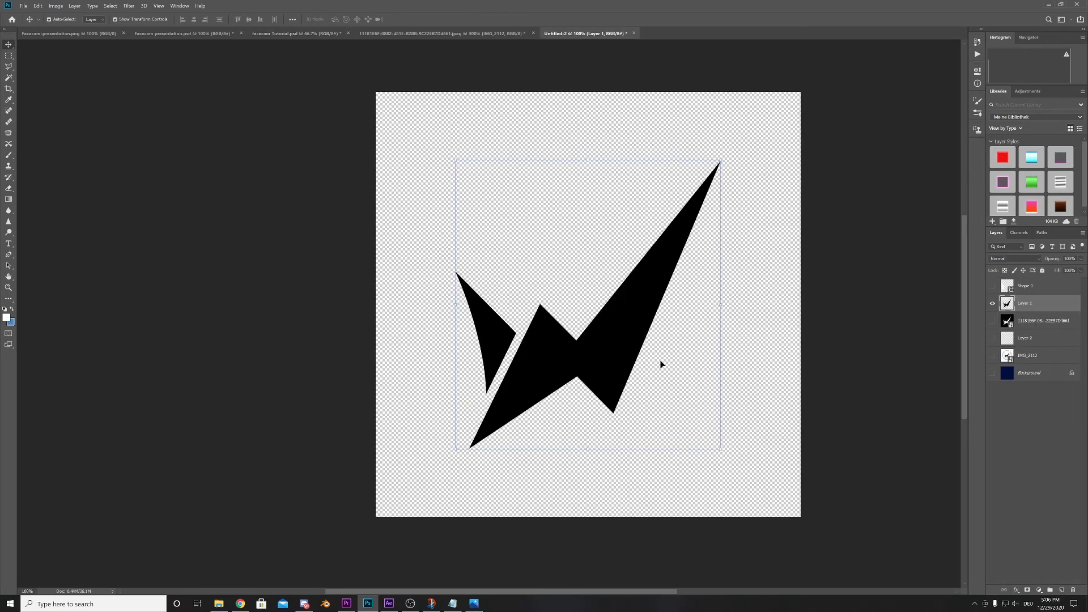
right_click(1030, 307)
left_click(935, 275)
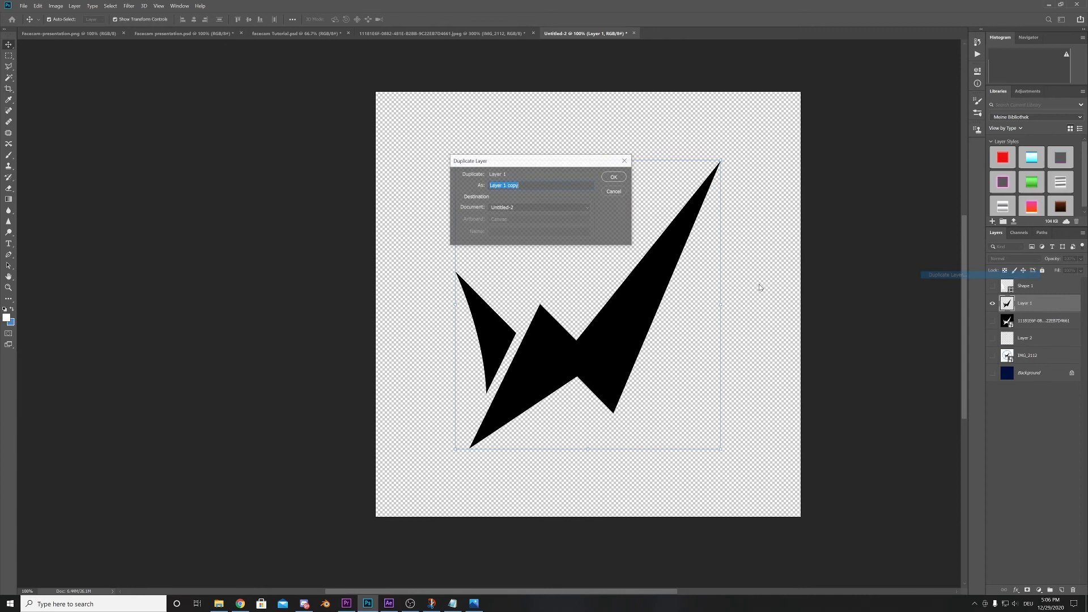
left_click(518, 209)
left_click(507, 230)
left_click(614, 177)
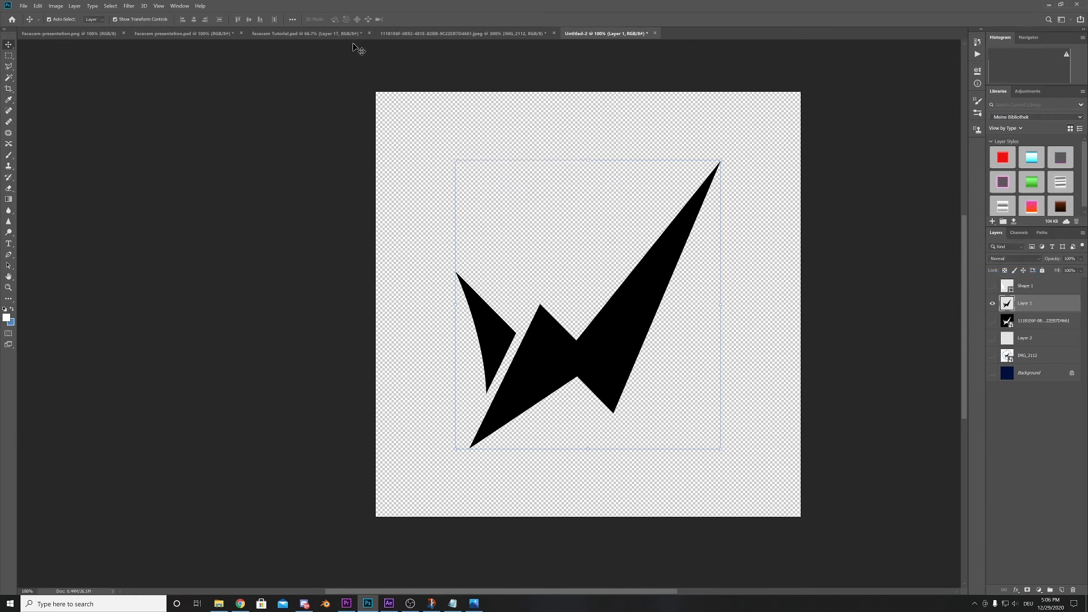
left_click(317, 33)
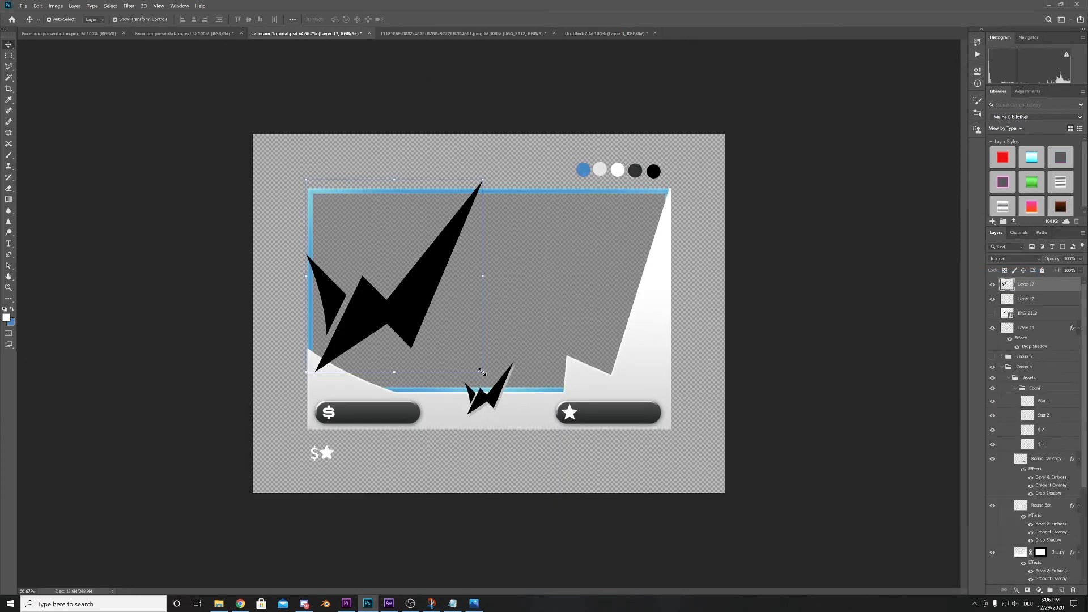
- Rotate the copied logo to about 153° and scale it to about 95%, positioned over the accent shape's lower-right part
left_click_drag(482, 372, 320, 256)
left_click_drag(396, 276, 609, 411)
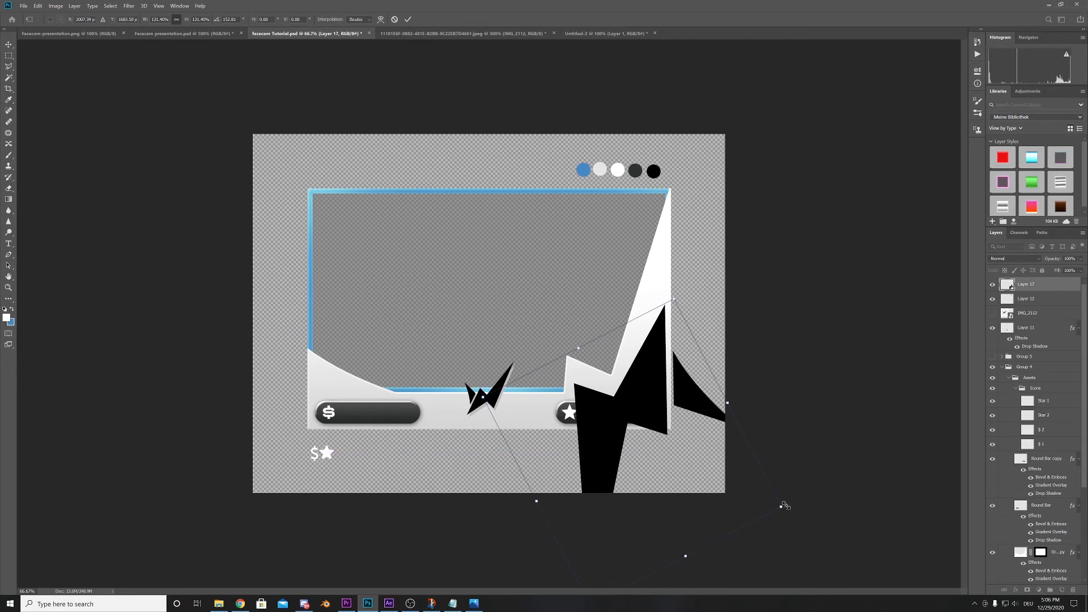
left_click_drag(776, 505, 712, 465)
left_click_drag(598, 408, 623, 405)
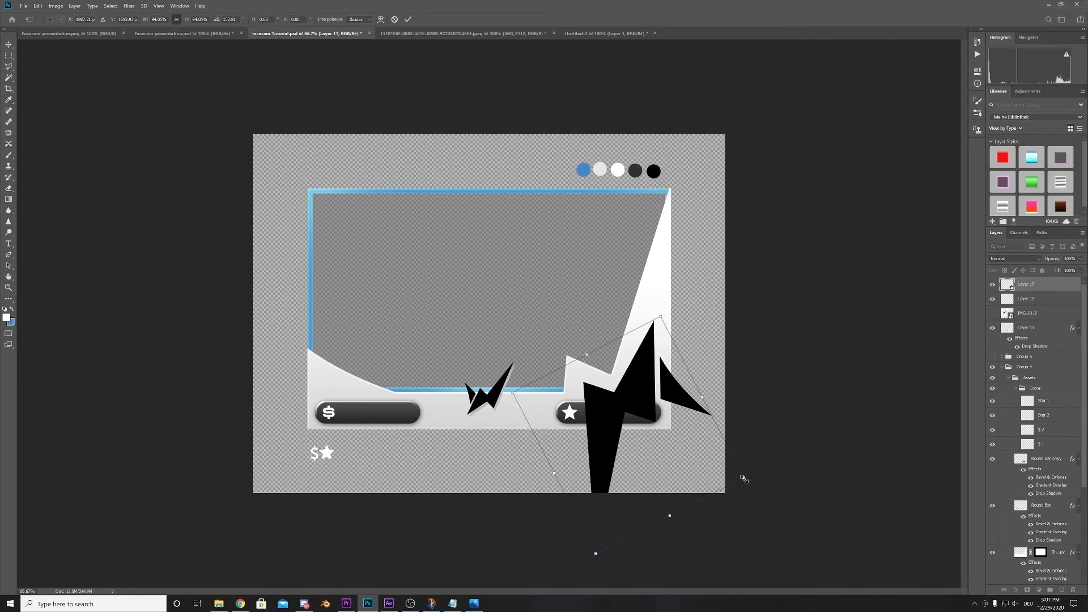
left_click_drag(743, 479, 747, 480)
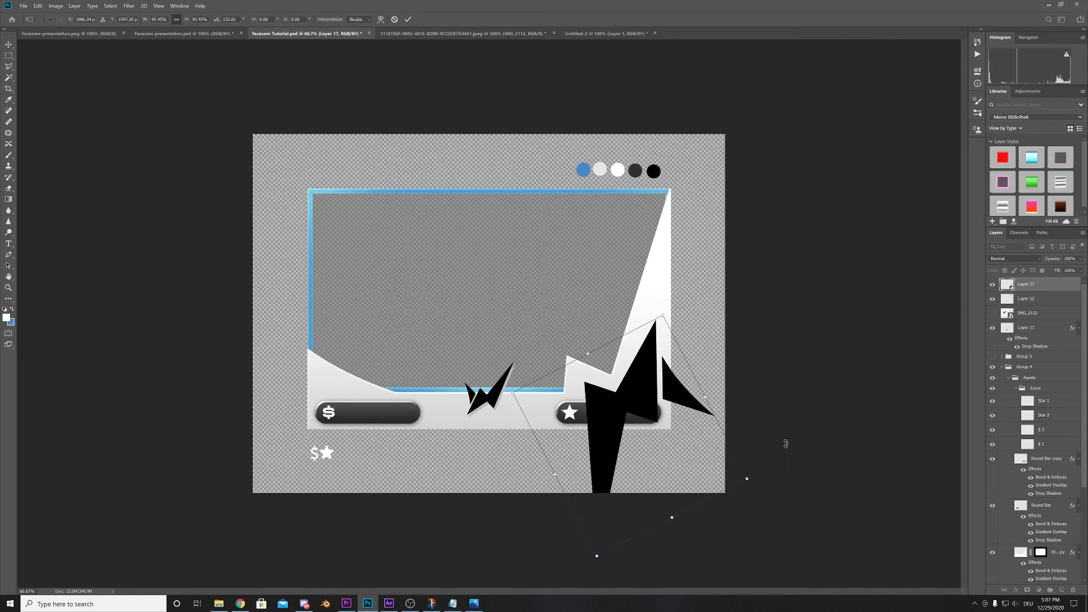
key("Return")
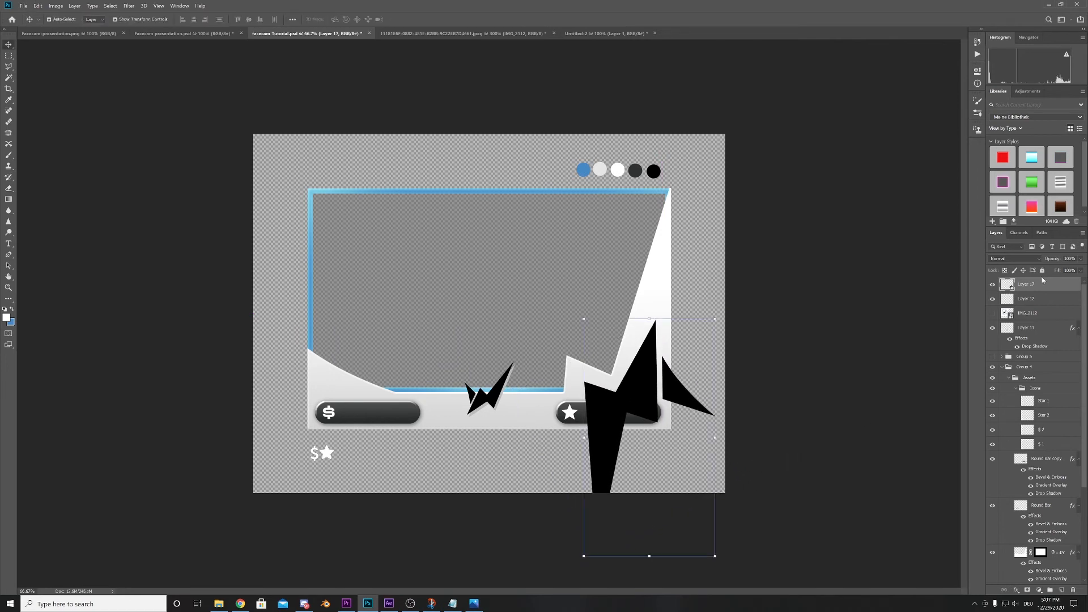
- Move the large logo's layer directly above the gradient accent shape's layer, beneath the round bars, and lower its opacity to 5%
left_click(1081, 259)
left_click_drag(1033, 289, 1020, 534)
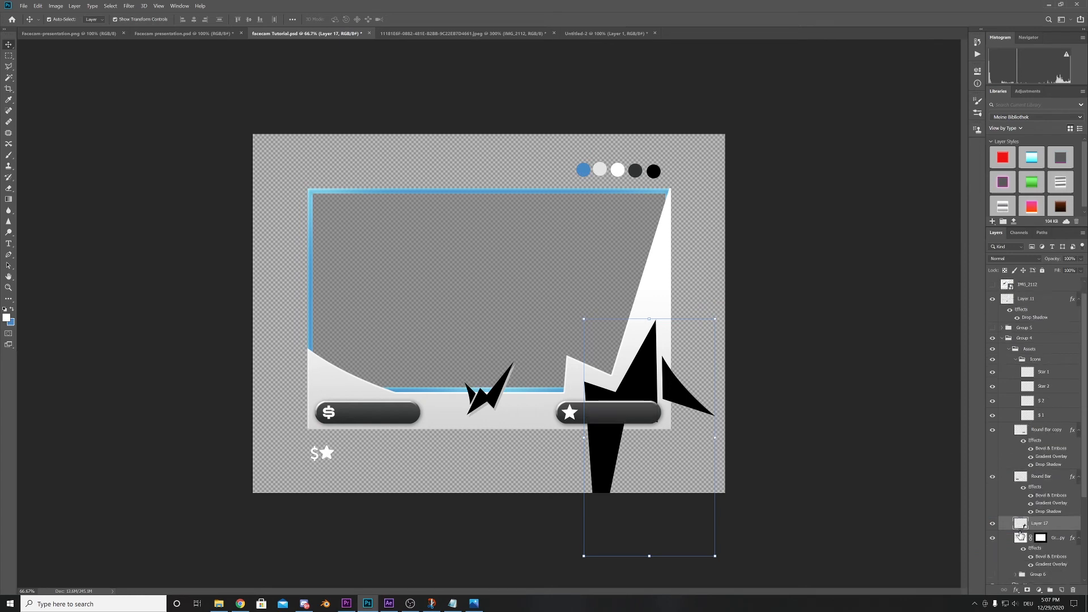
left_click(1081, 259)
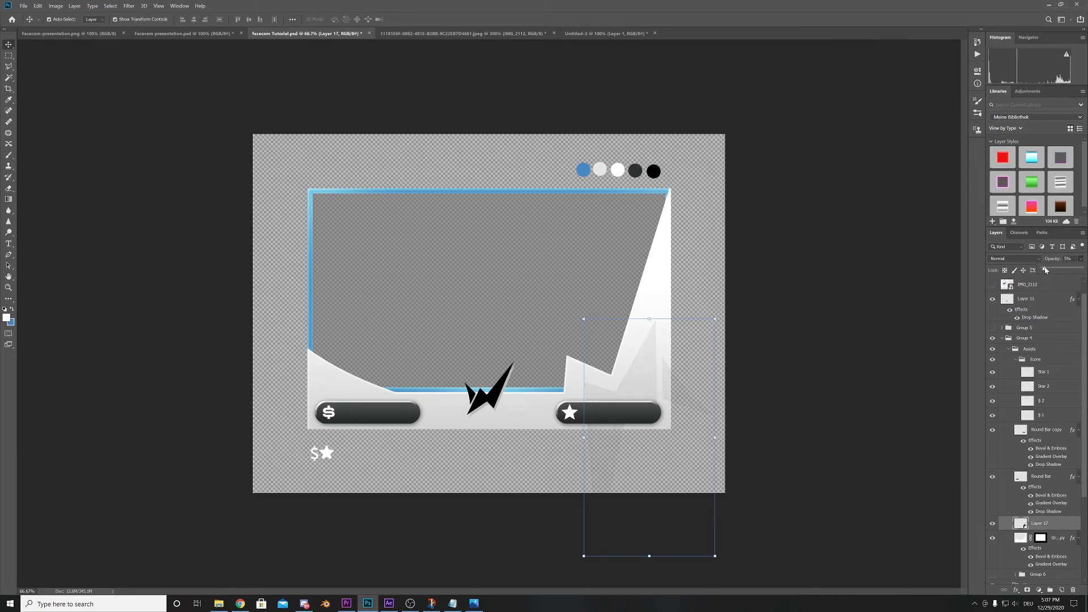
left_click(776, 357)
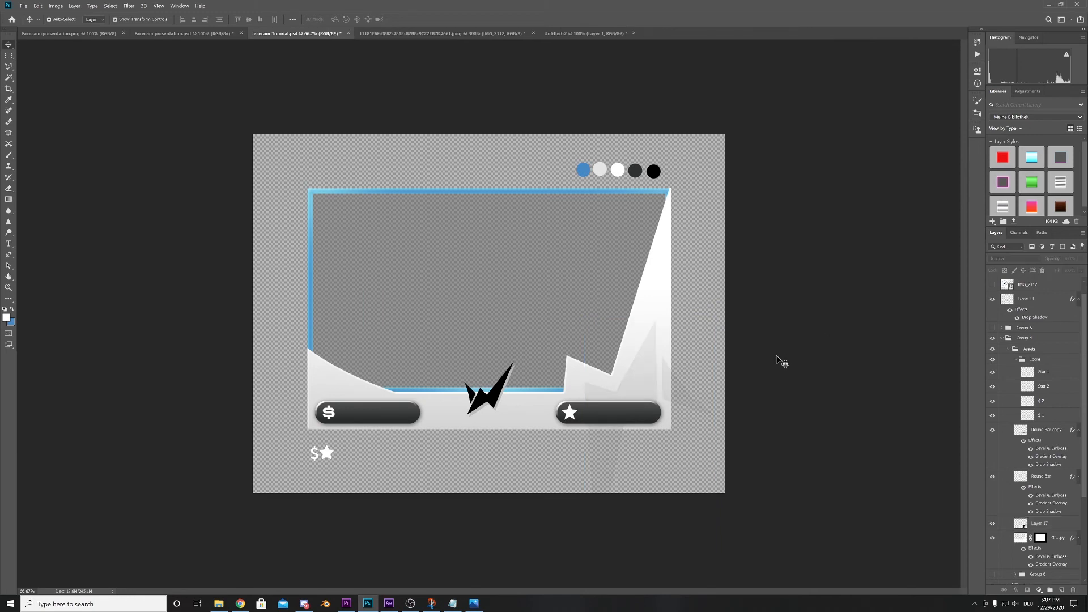
- Duplicate the faded logo, place the copy over the accent shape's lower-left part and set its opacity to 100%
left_click(640, 383)
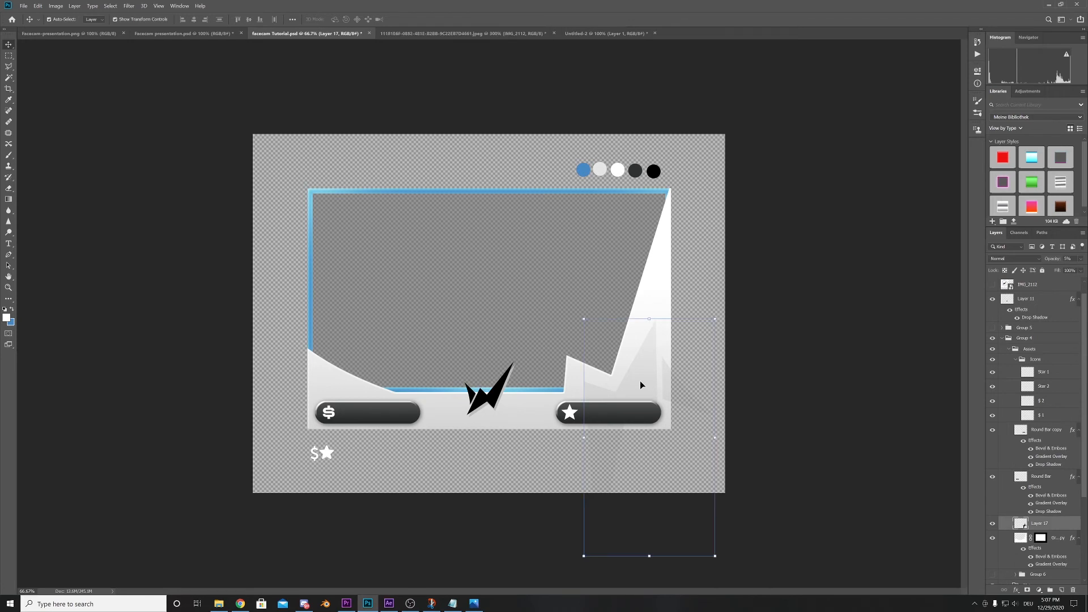
key("ctrl+j")
left_click_drag(651, 381, 356, 396)
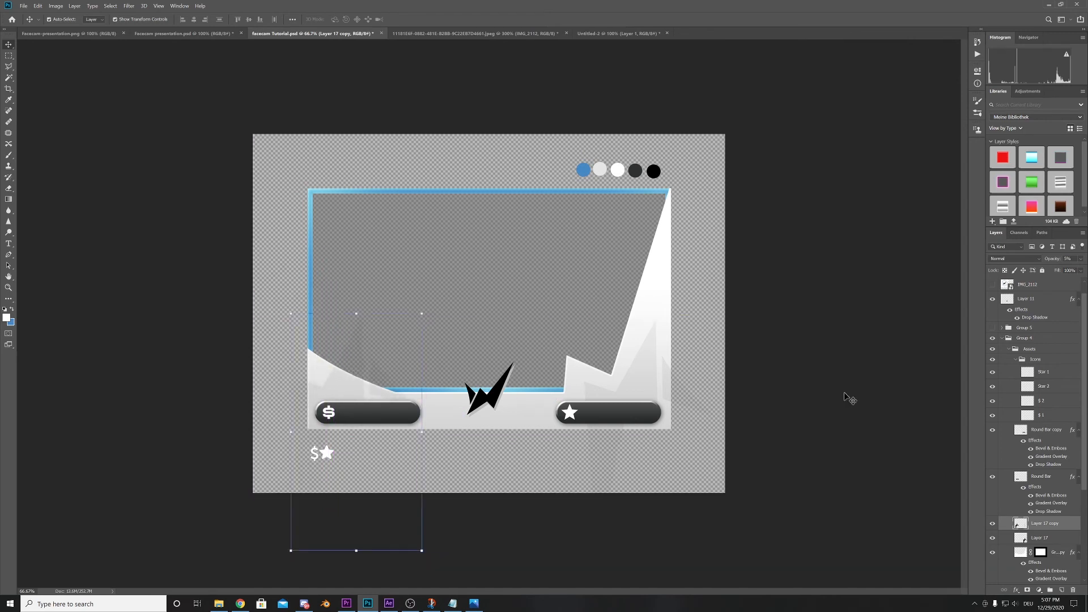
left_click(1081, 259)
left_click(1081, 269)
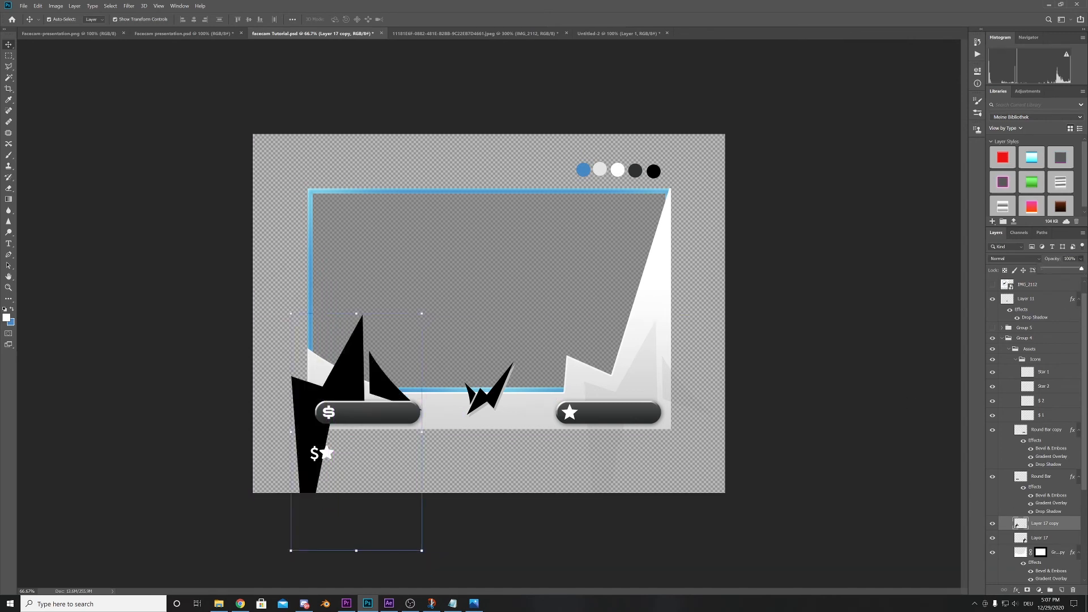
- Rotate the left logo copy to about -93° and scale it to about 86%, with its long tip across the accent shape's left curve
left_click_drag(428, 311, 330, 424)
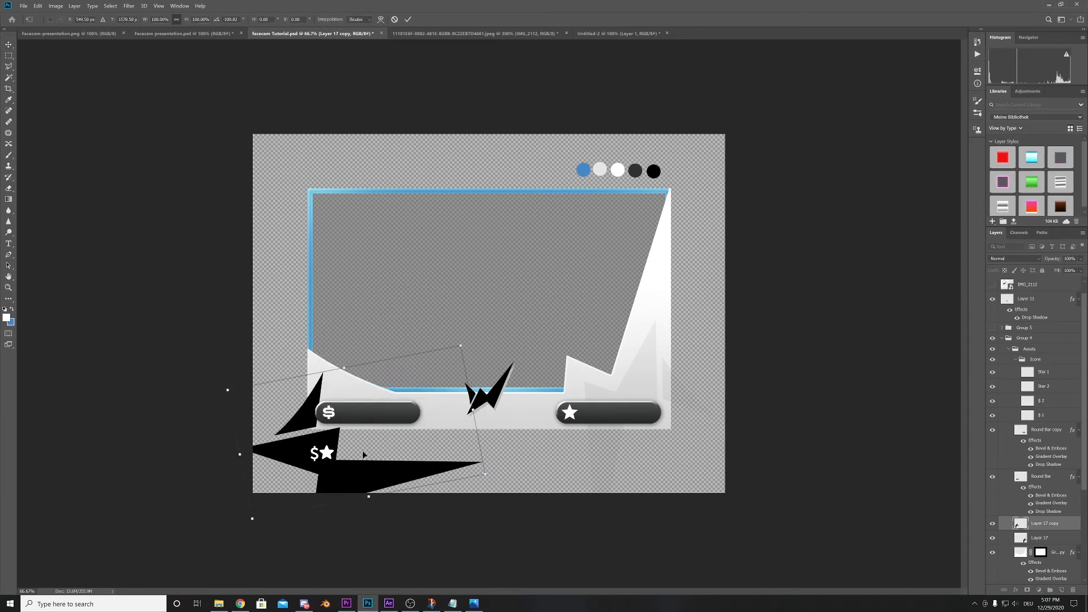
left_click_drag(355, 472, 336, 411)
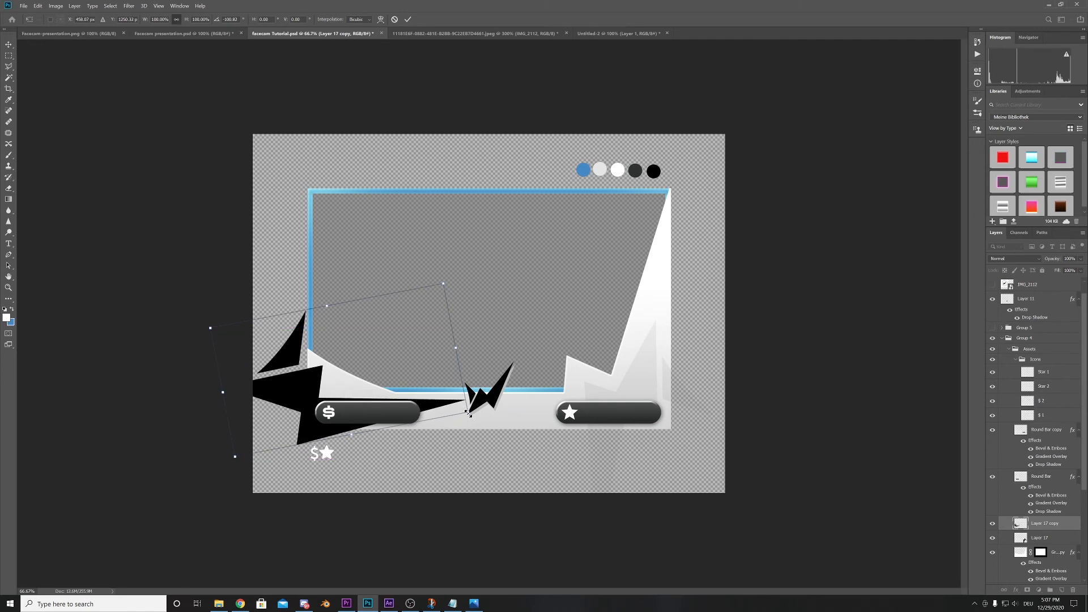
left_click_drag(468, 414, 425, 399)
left_click_drag(429, 291, 430, 315)
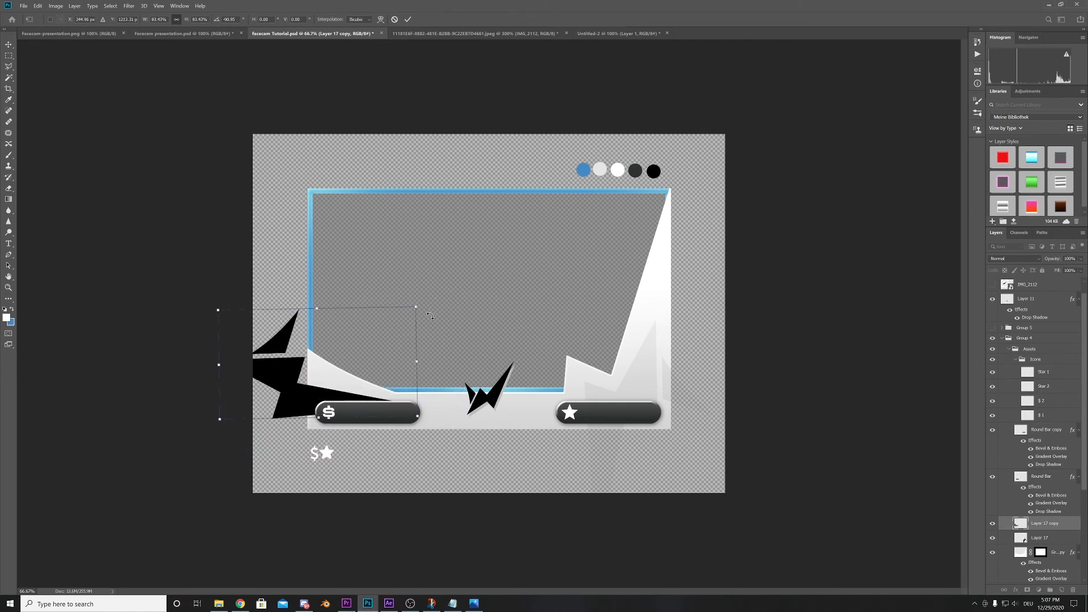
mouse_move(350, 399)
left_mouse_down()
mouse_move(363, 401)
mouse_move(351, 399)
left_mouse_up()
left_click_drag(431, 311, 432, 309)
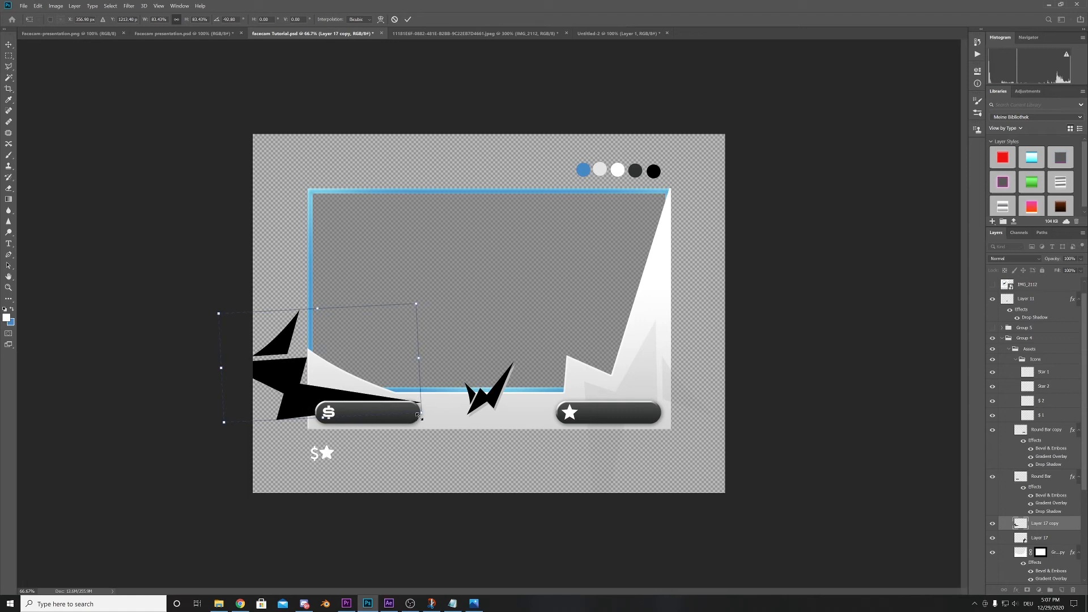
left_click_drag(422, 414, 444, 418)
left_click_drag(361, 407, 351, 407)
left_click_drag(430, 419, 404, 406)
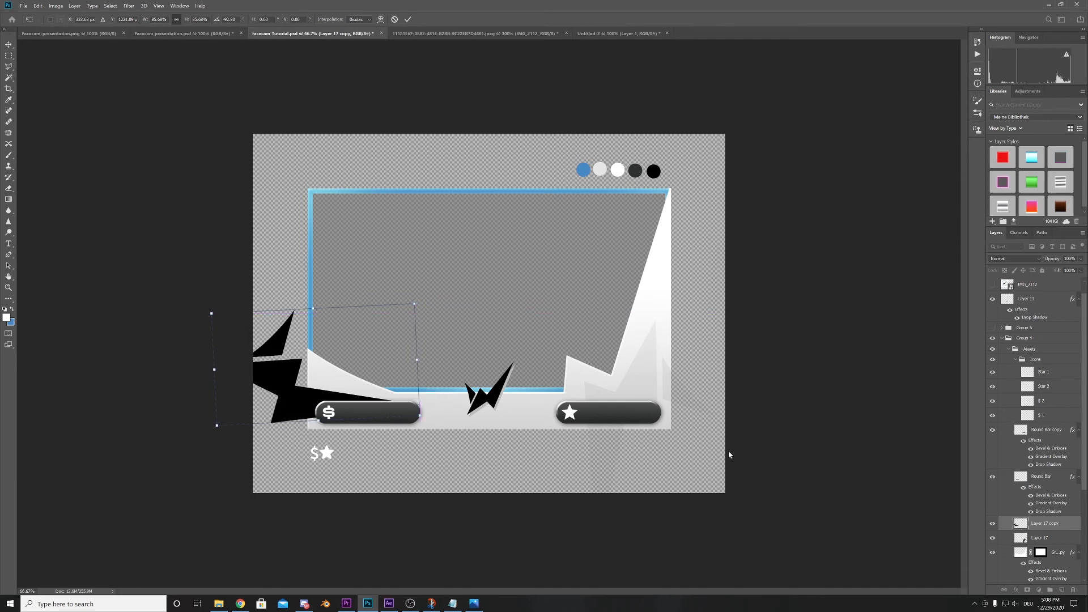
key("Return")
- Lower the left logo copy's opacity to 5%
left_click(1081, 258)
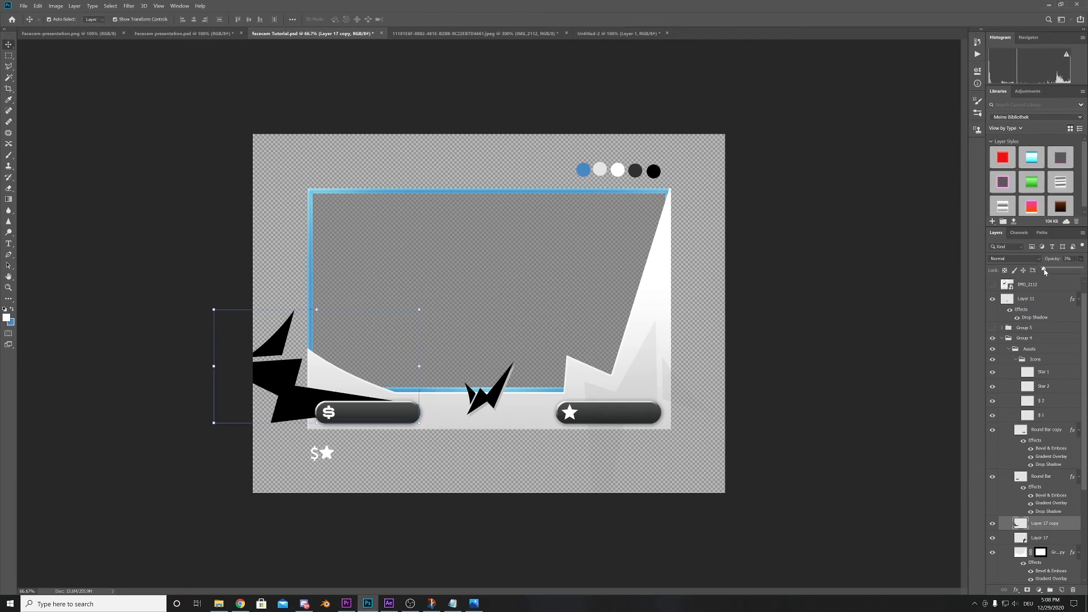
left_click_drag(1046, 272, 1046, 271)
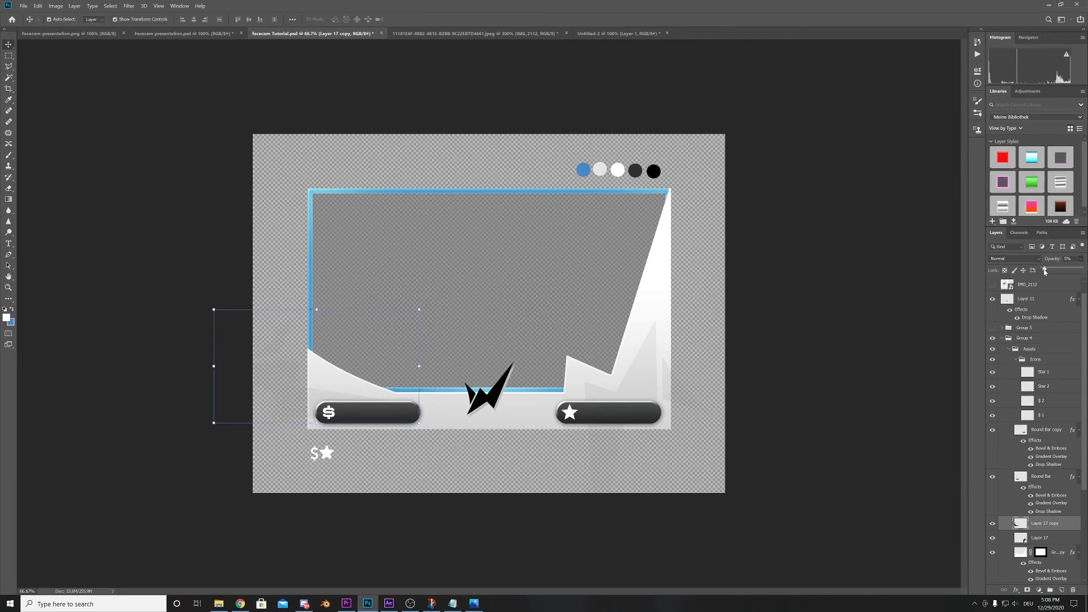
- Hide Layer 10, and enable and invert the BG layer's mask
left_click(831, 361)
left_click(831, 360)
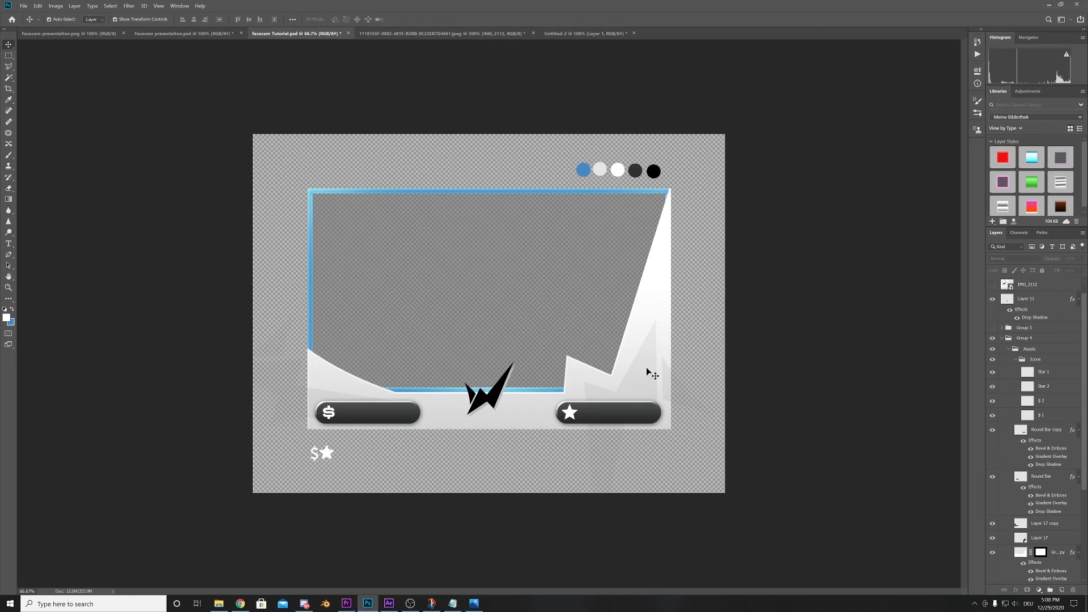
scroll(1032, 561, "down", 4)
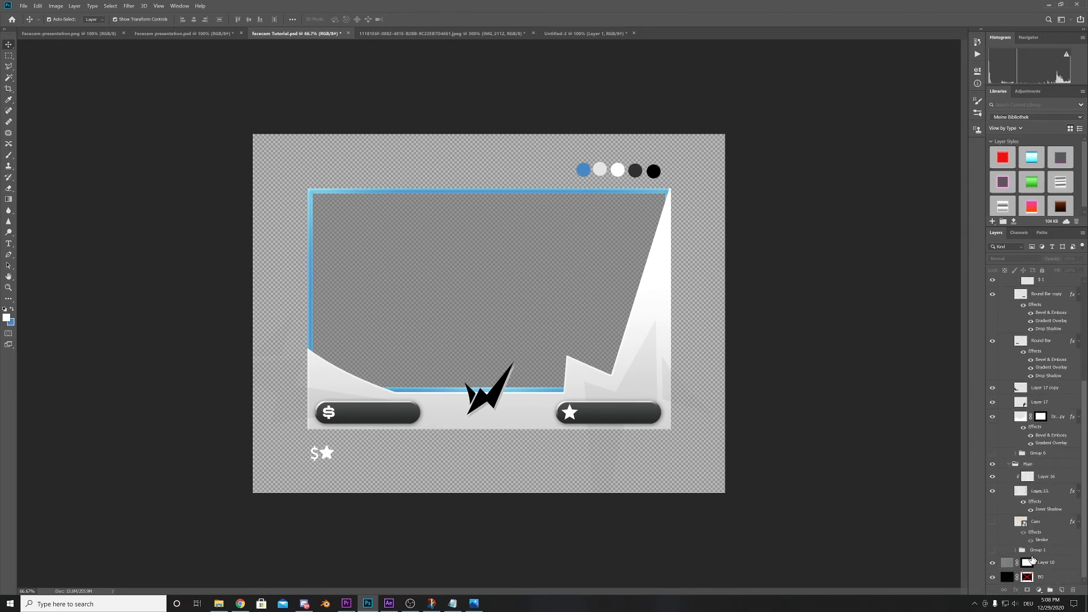
left_click(1011, 565)
left_click(1007, 576)
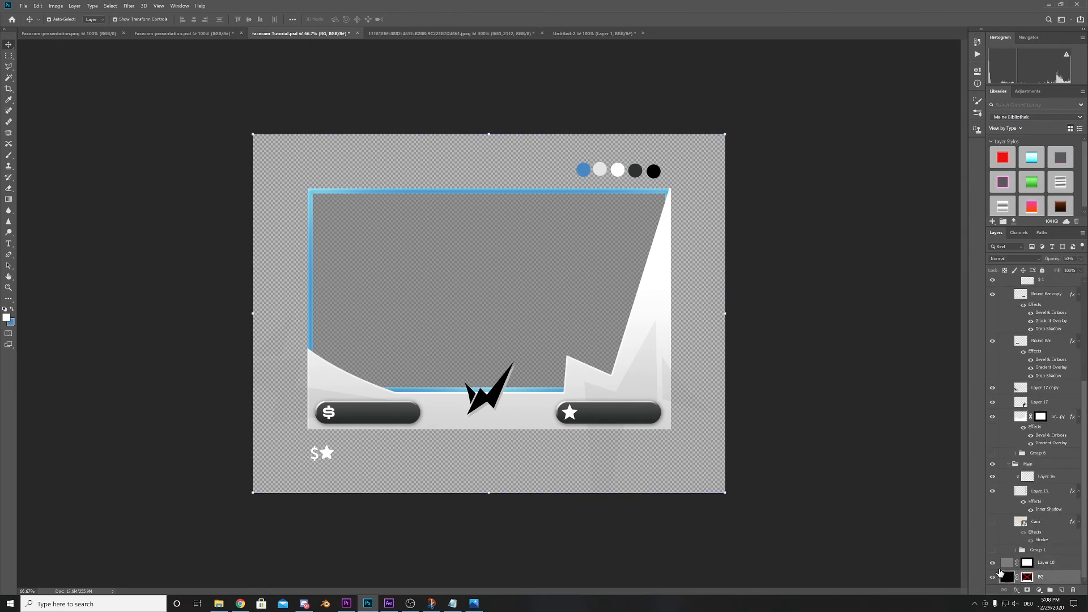
left_click(992, 564)
left_click(1027, 577)
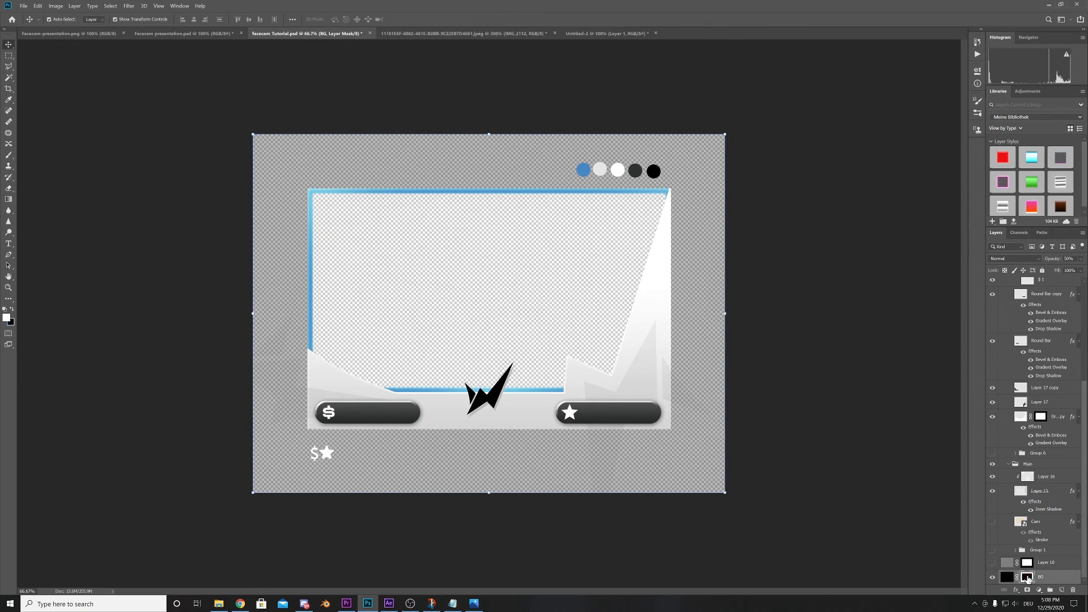
key("ctrl+i")
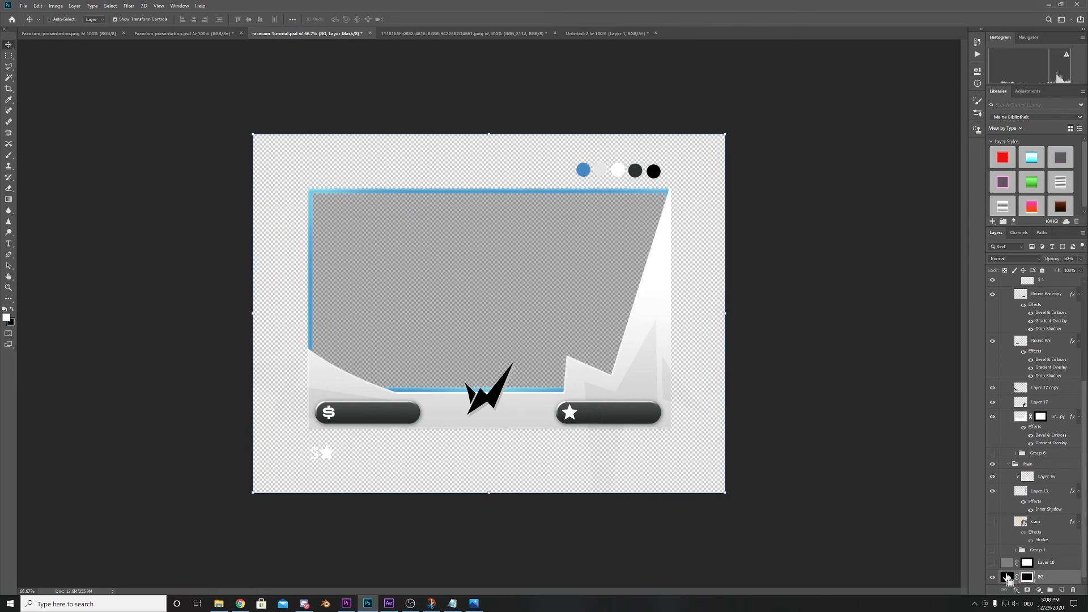
- Raise the BG layer's opacity to 100%
left_click(1081, 258)
left_click_drag(1062, 269, 1082, 269)
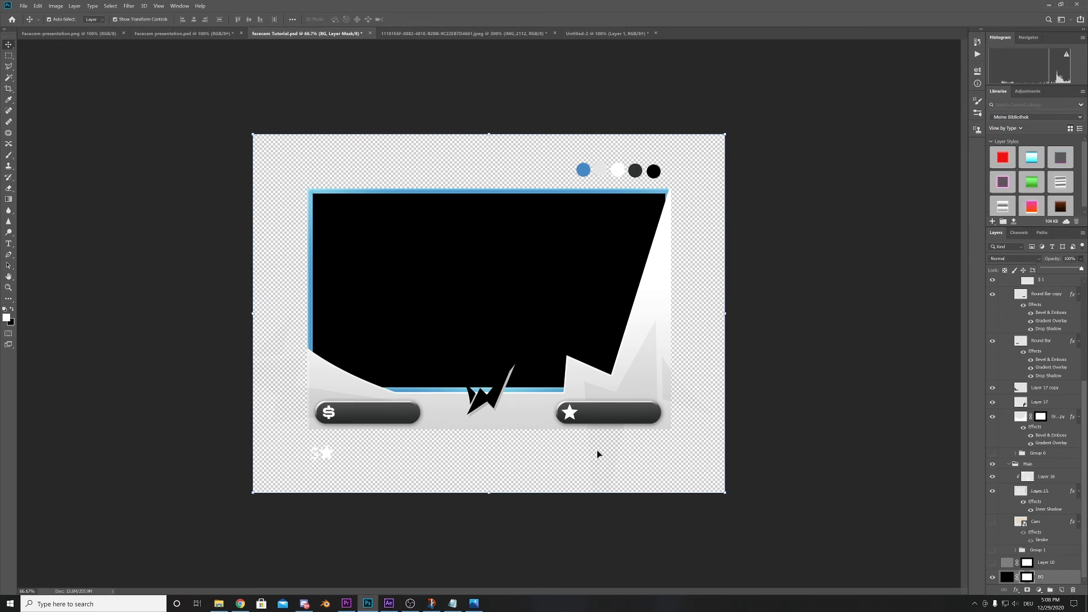
left_click(1043, 578)
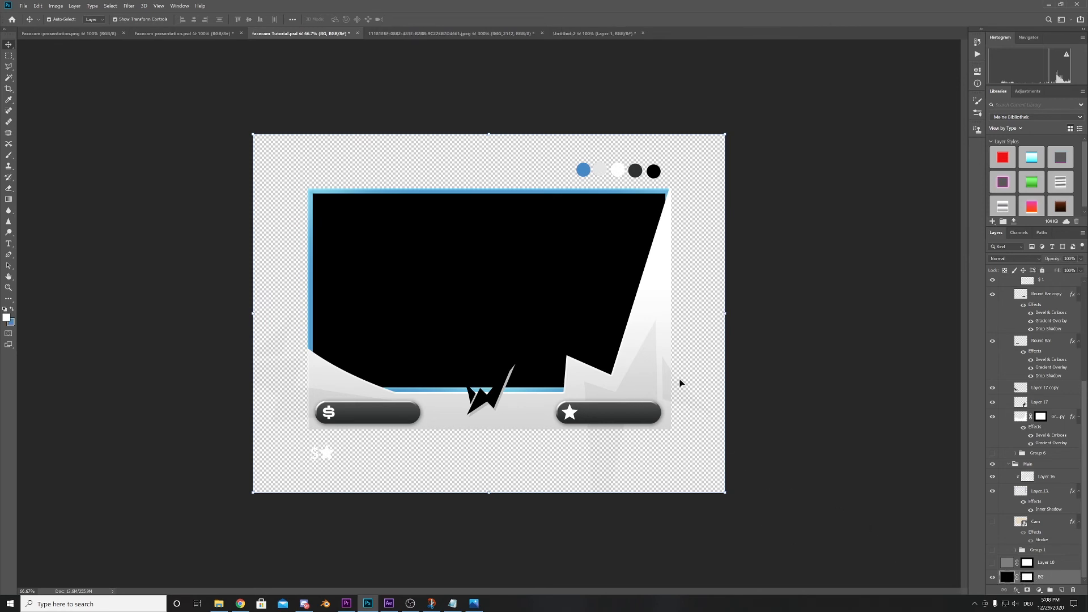
- Copy the gradient accent shape's layer mask onto both faded logo layers, Layer 17 and Layer 17 copy
left_click(675, 398)
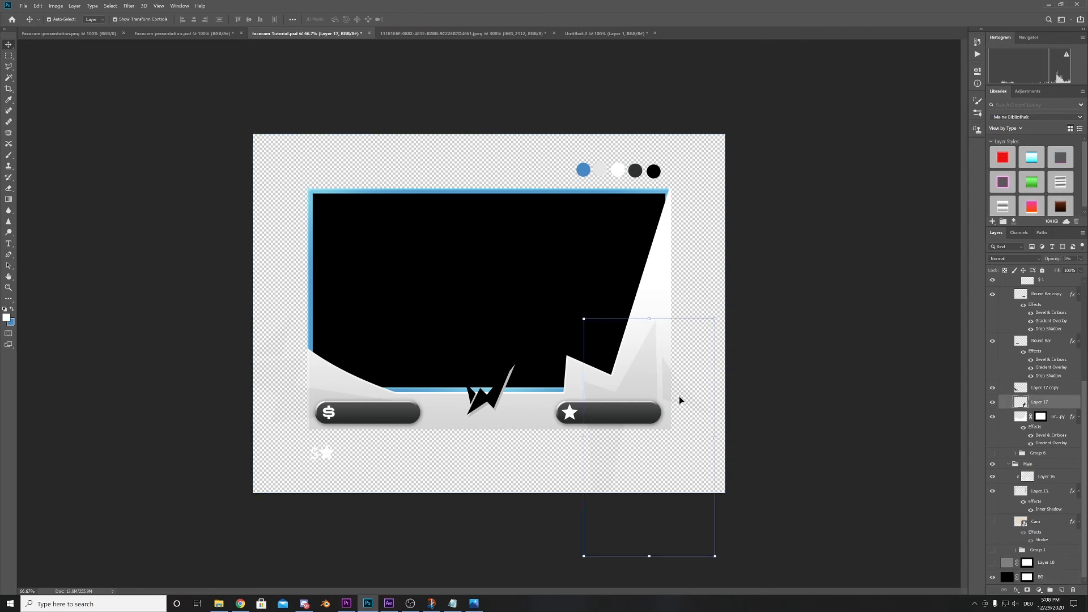
left_click(803, 423)
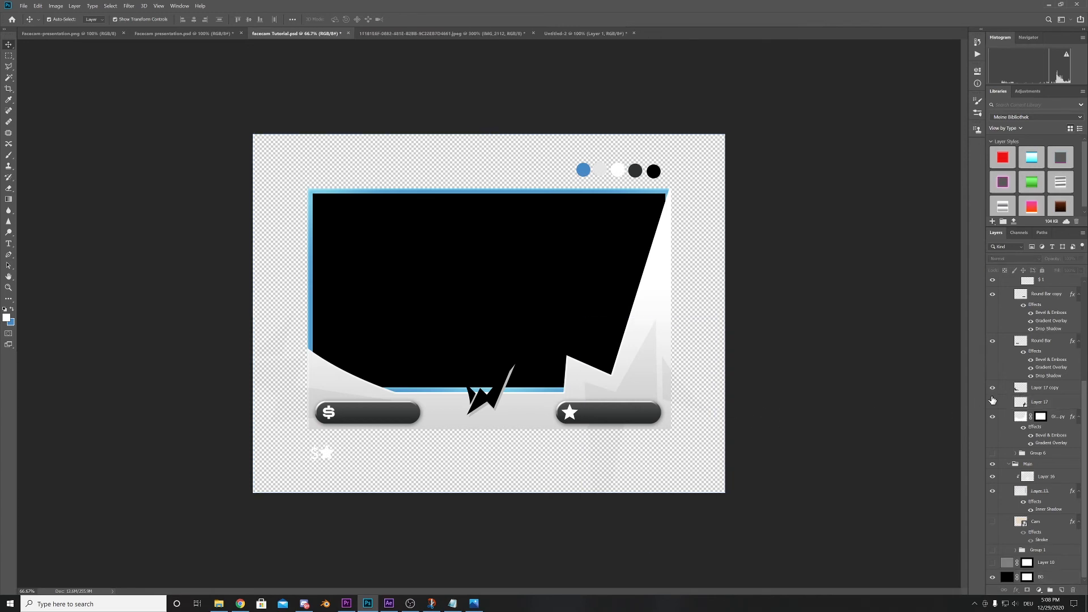
left_click(1044, 420)
left_click(1043, 421)
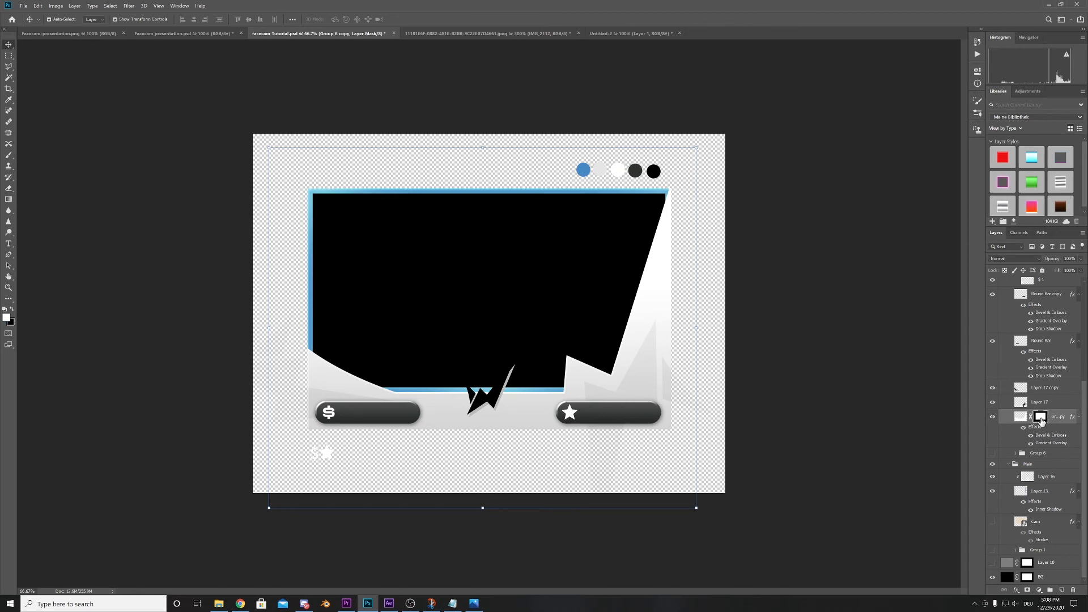
left_click_drag(1041, 419, 1040, 387)
left_click(817, 332)
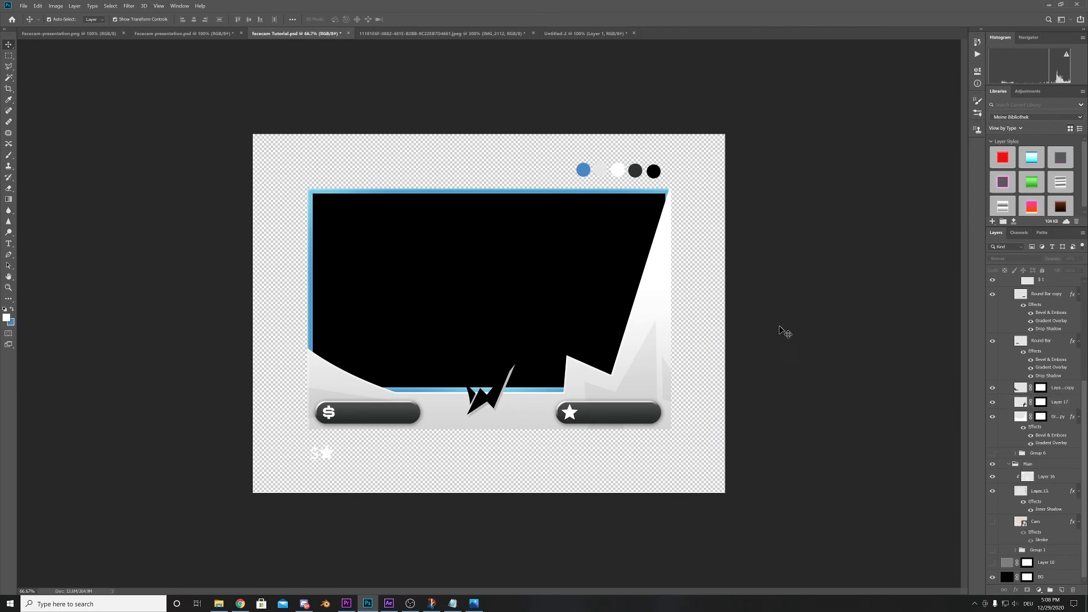
- Hide the black BG layer and show Layer 10 again
left_click(583, 315)
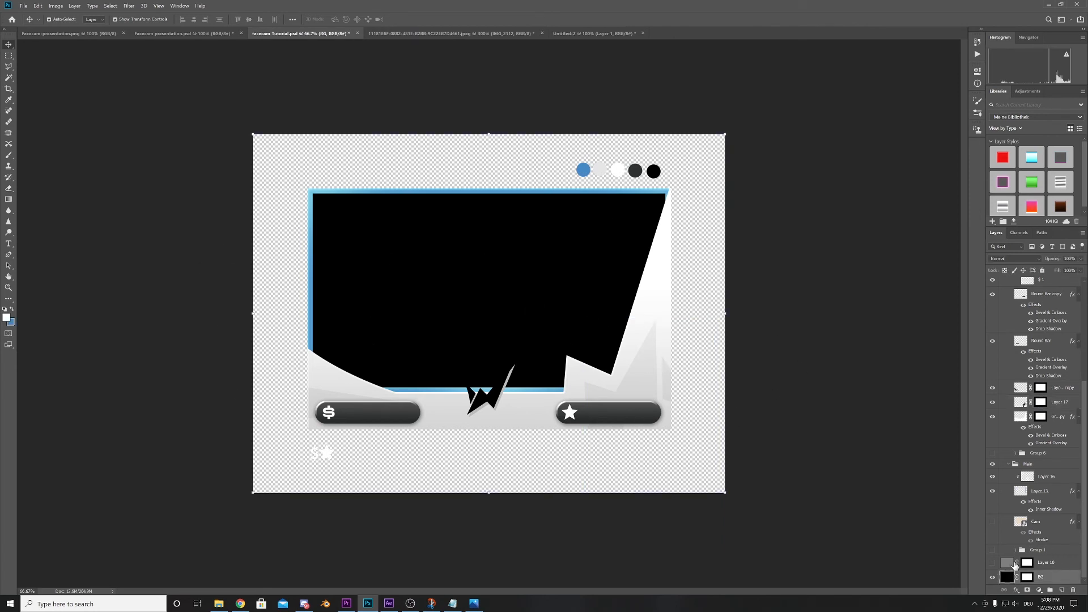
left_click(993, 577)
left_click(993, 563)
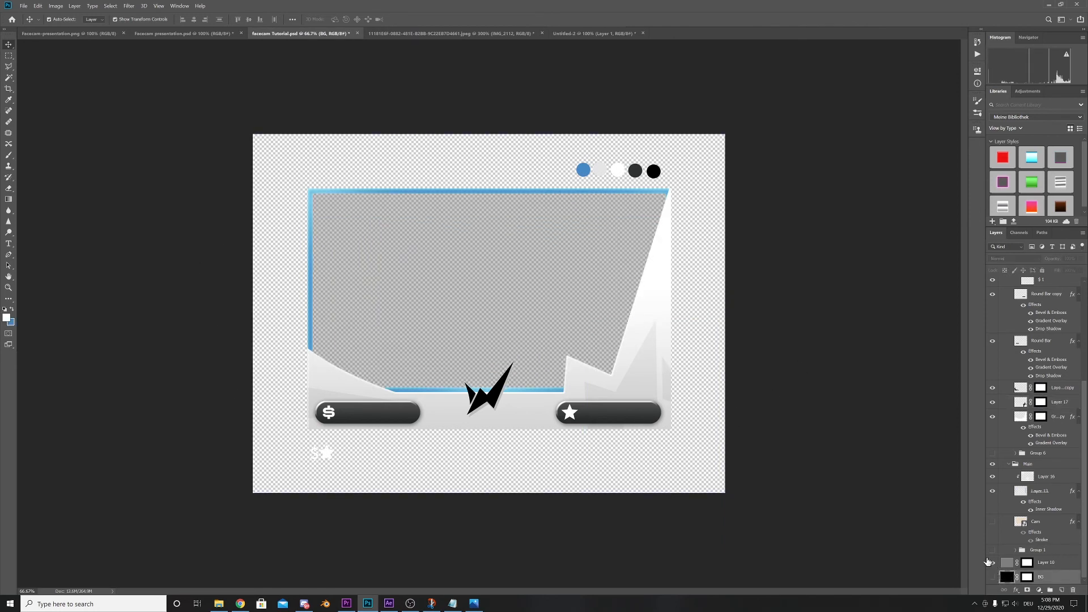
left_click(838, 383)
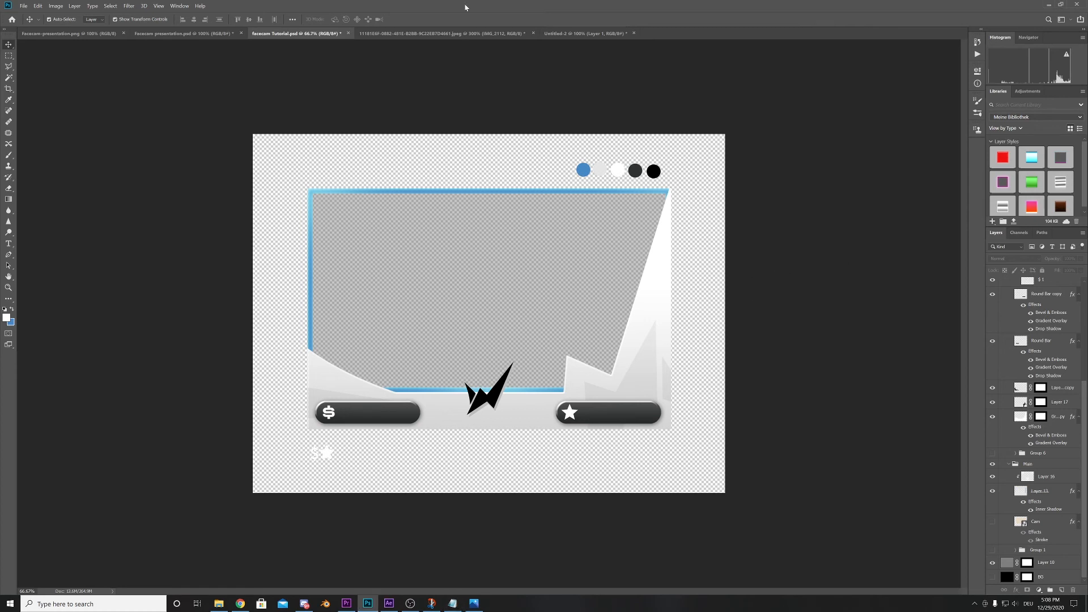
- In the Untitled-2 document, show only the IMG_2112 layer and copy its small black double chevron to a new layer using the Magic Wand
left_click(578, 34)
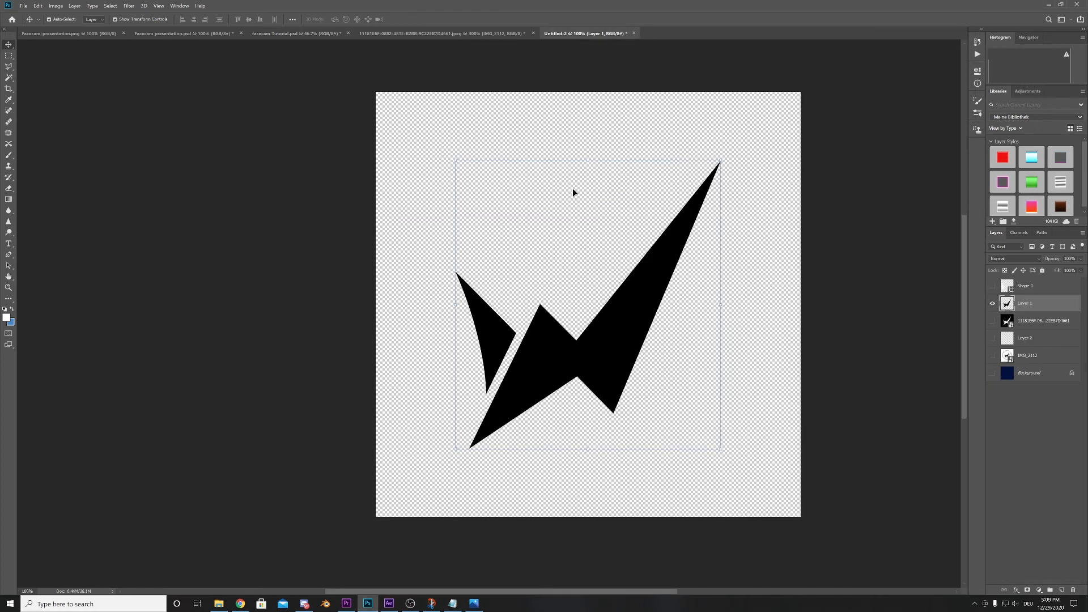
left_click(992, 304)
left_click(992, 356)
left_click(1033, 357)
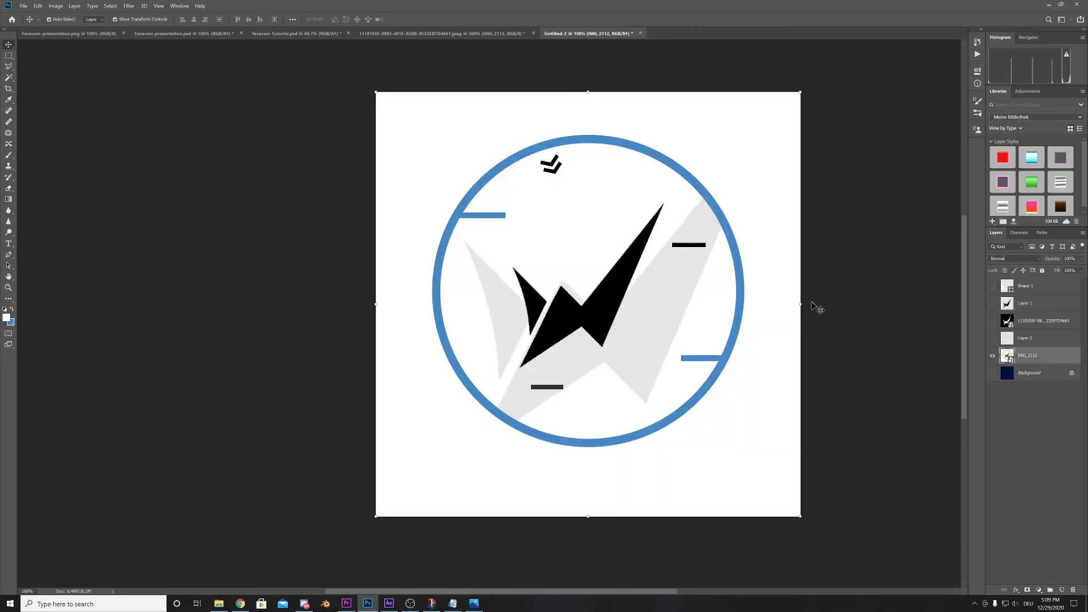
key("w")
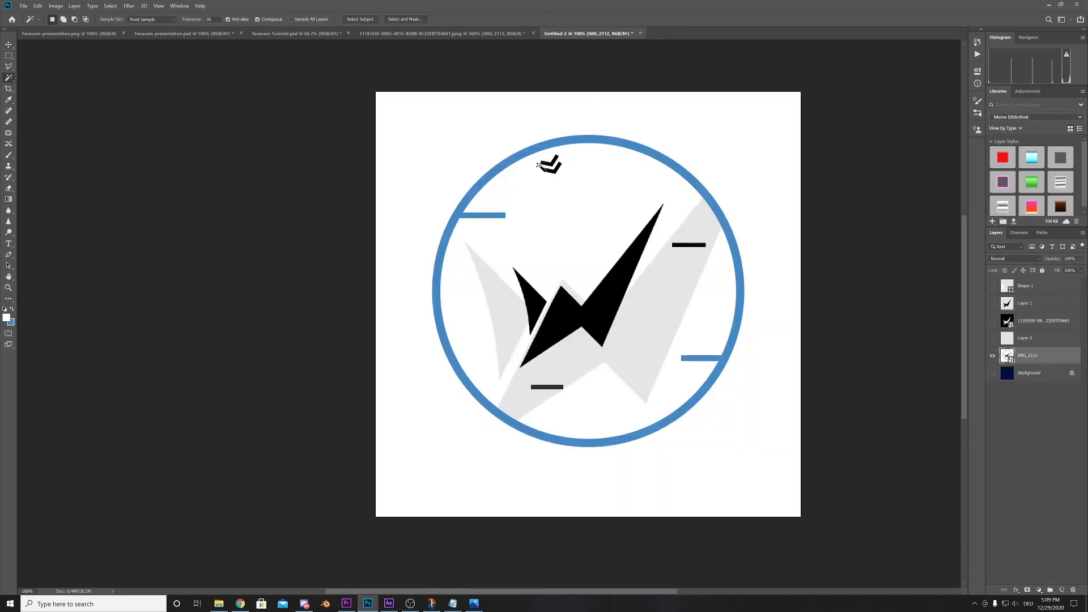
left_click(549, 164)
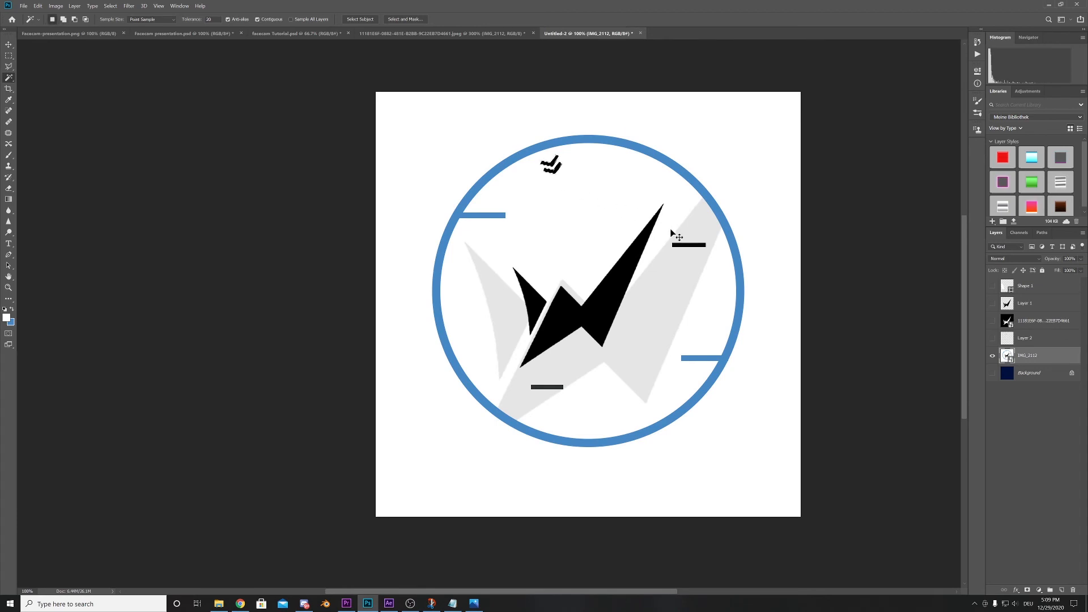
key("ctrl+j")
- Duplicate the chevron layer into facecam Tutorial.psd and switch to that document
right_click(1061, 366)
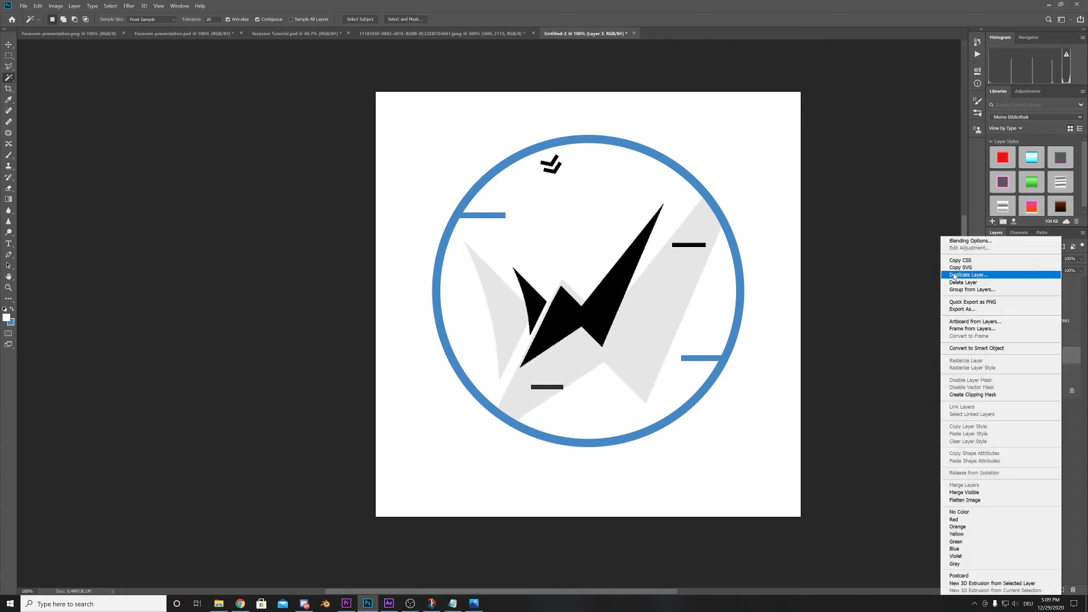
left_click(968, 275)
left_click(538, 208)
left_click(511, 236)
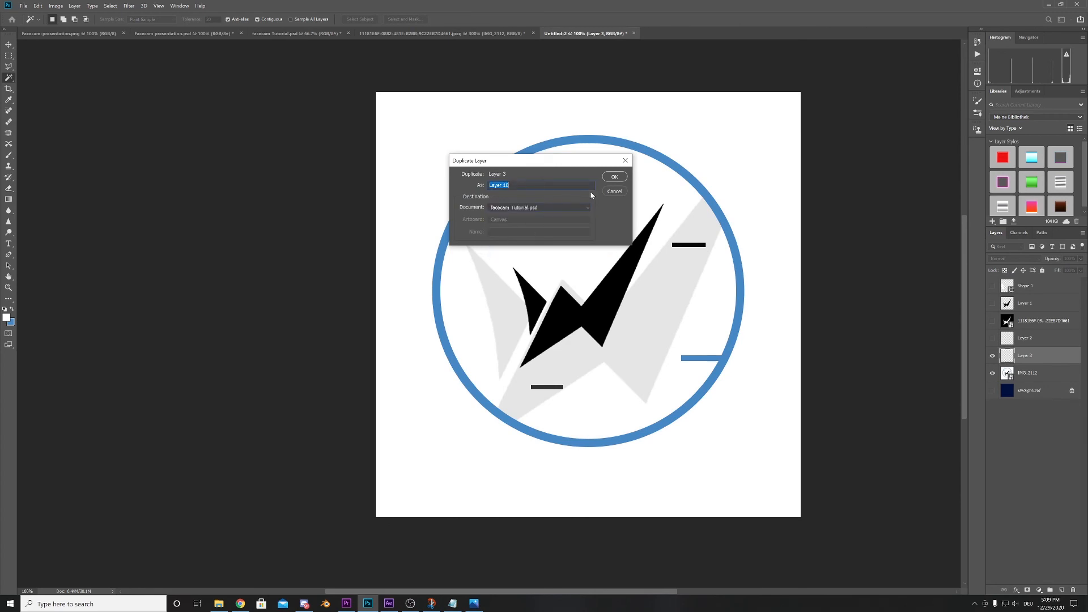
left_click(614, 177)
left_click(309, 34)
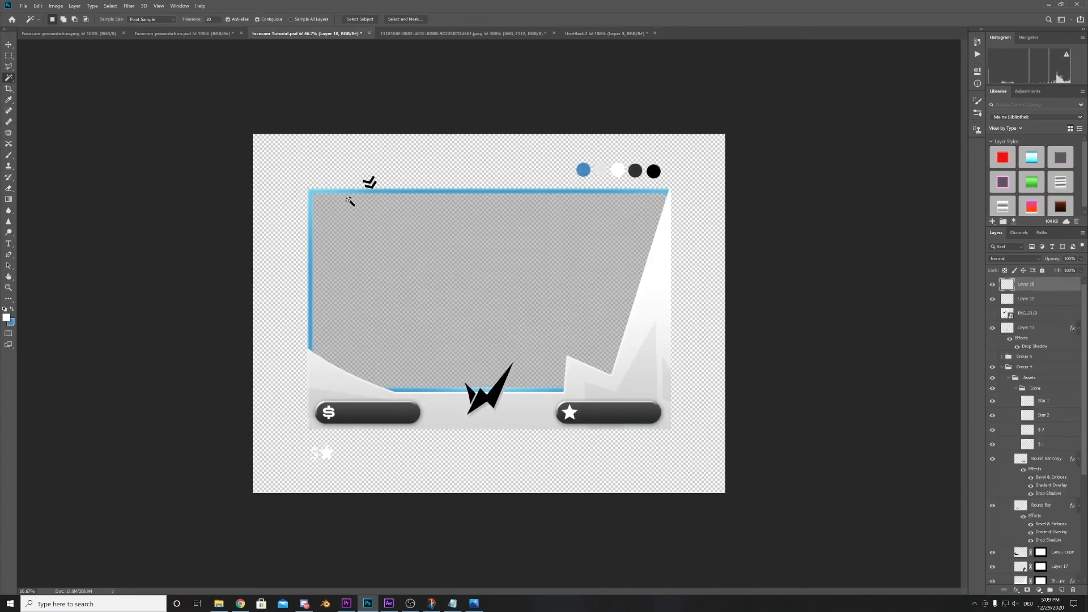
- Move the chevron onto the accent shape's left end, just above the dollar bar
left_click(39, 6)
left_click(88, 182)
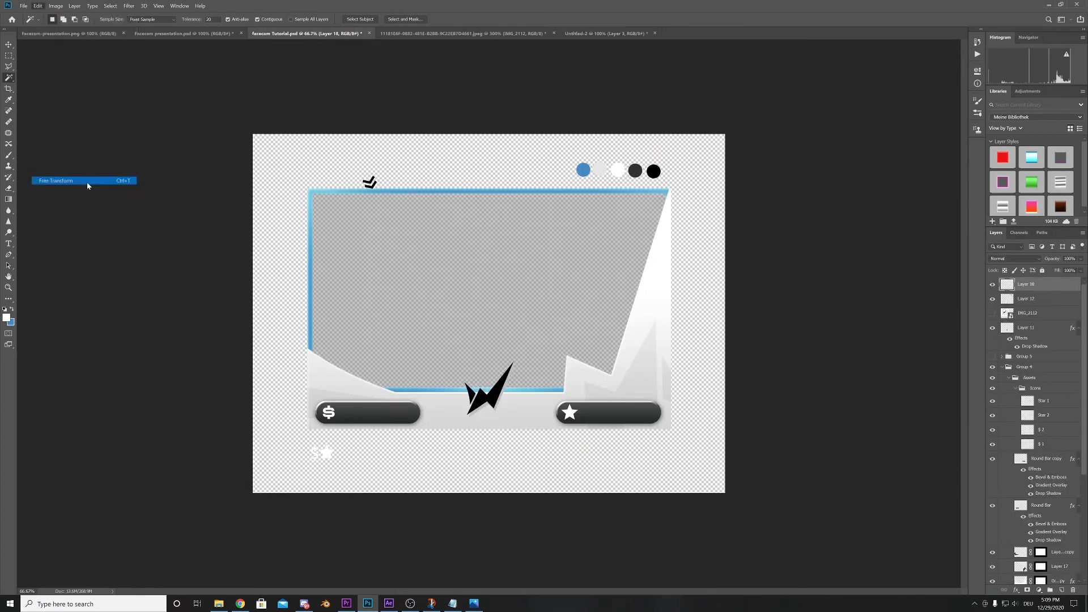
left_click_drag(379, 191, 317, 369)
left_click(38, 6)
left_click(47, 14)
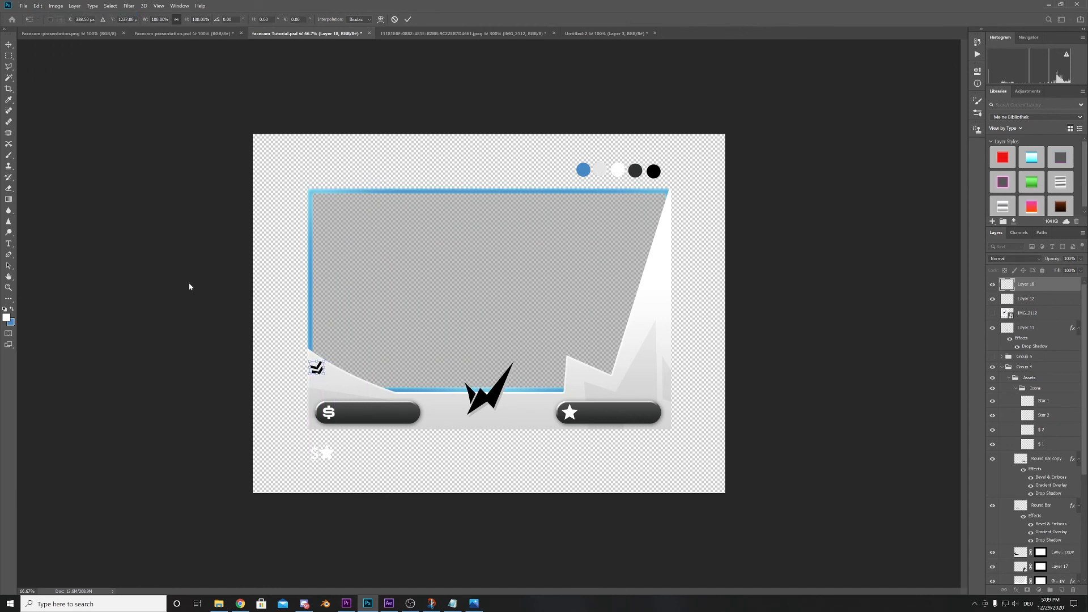
key("Return")
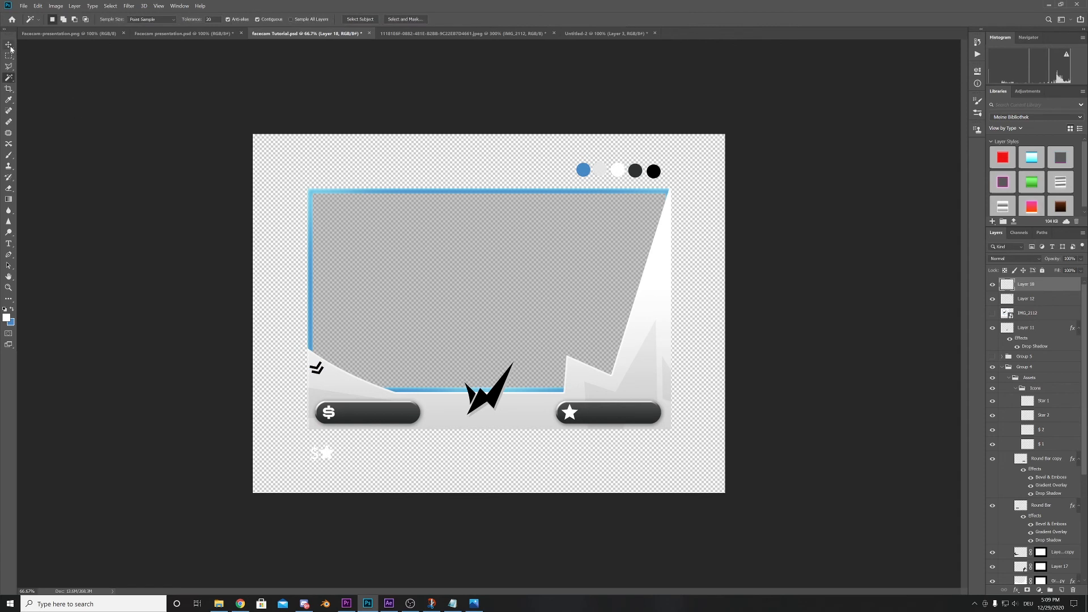
- Duplicate the chevron onto the accent shape's upper-right spike, scale the copy to about 275% and rotate it about -36°
left_click(10, 46)
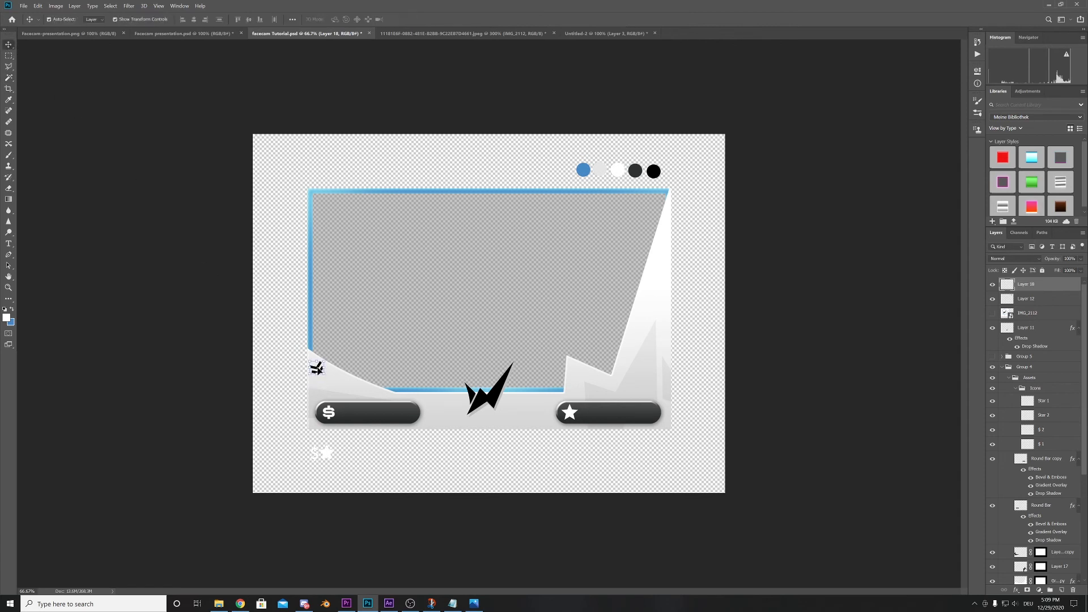
left_click_drag(316, 368, 665, 245)
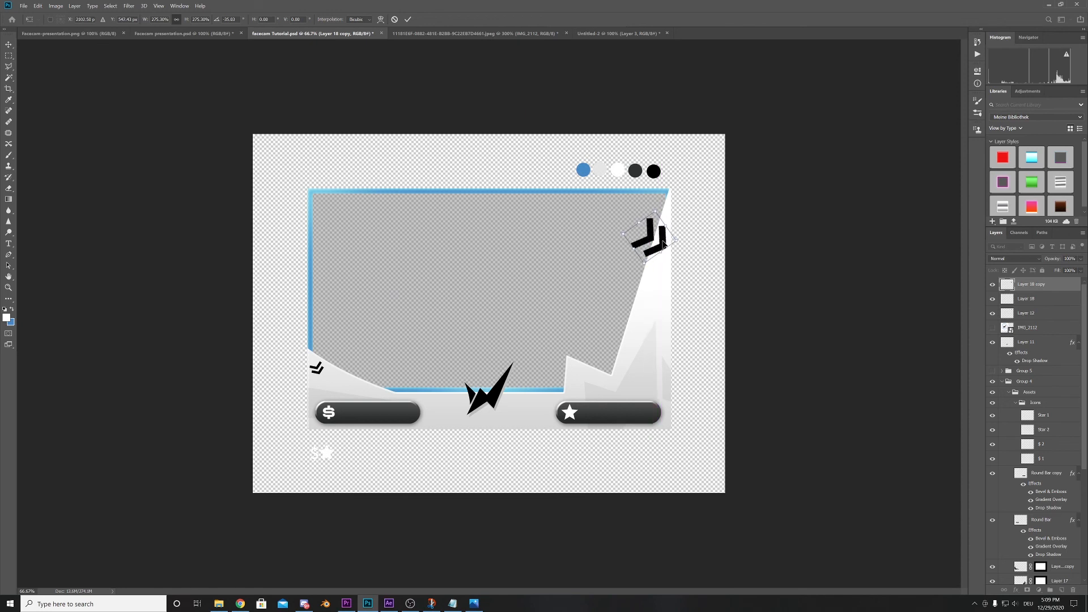
key("Return")
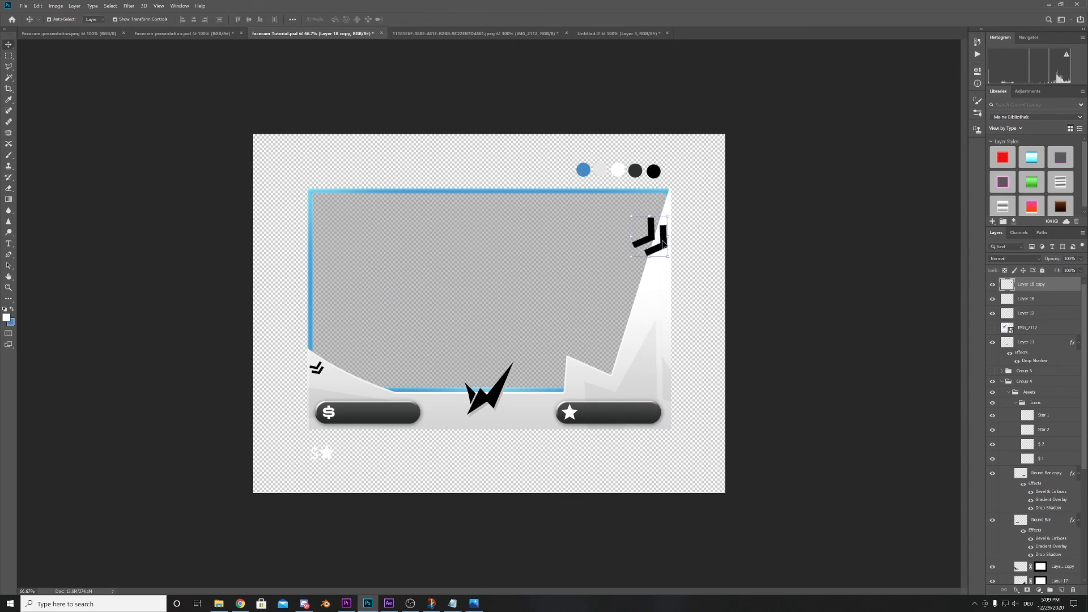
- Duplicate the large chevron, scale the copy to about 61%, rotate it about -179° and place it between the logo and the star bar
key("ctrl+j")
left_click_drag(665, 245, 574, 335)
left_click_drag(559, 299, 527, 422)
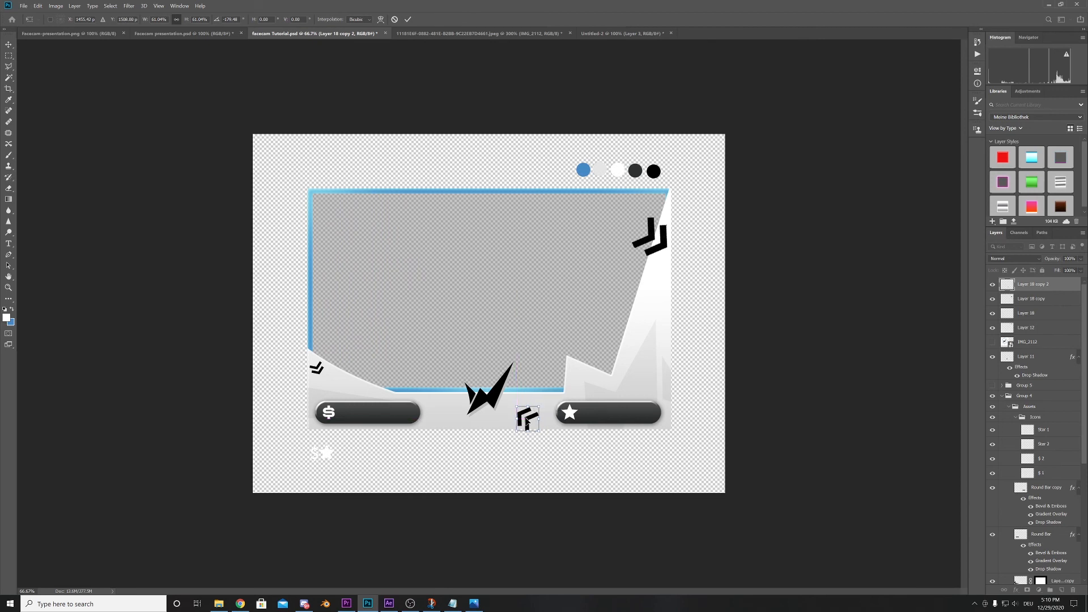
key("Return")
left_click(609, 440)
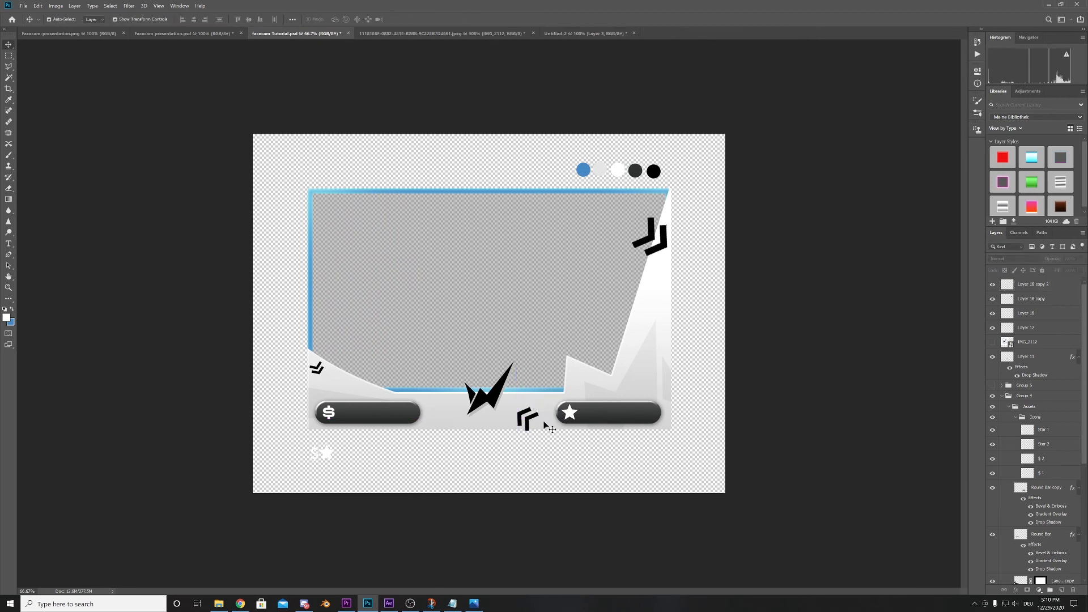
- Add a new empty layer above Group 5, directly beneath the center logo's layer
left_click(496, 409)
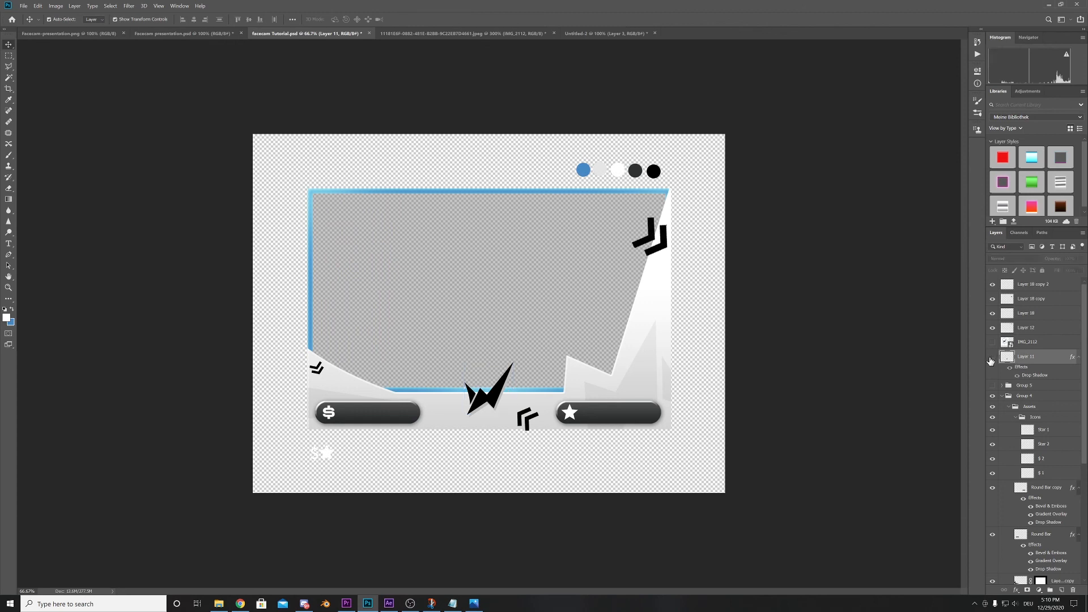
left_click(1036, 386)
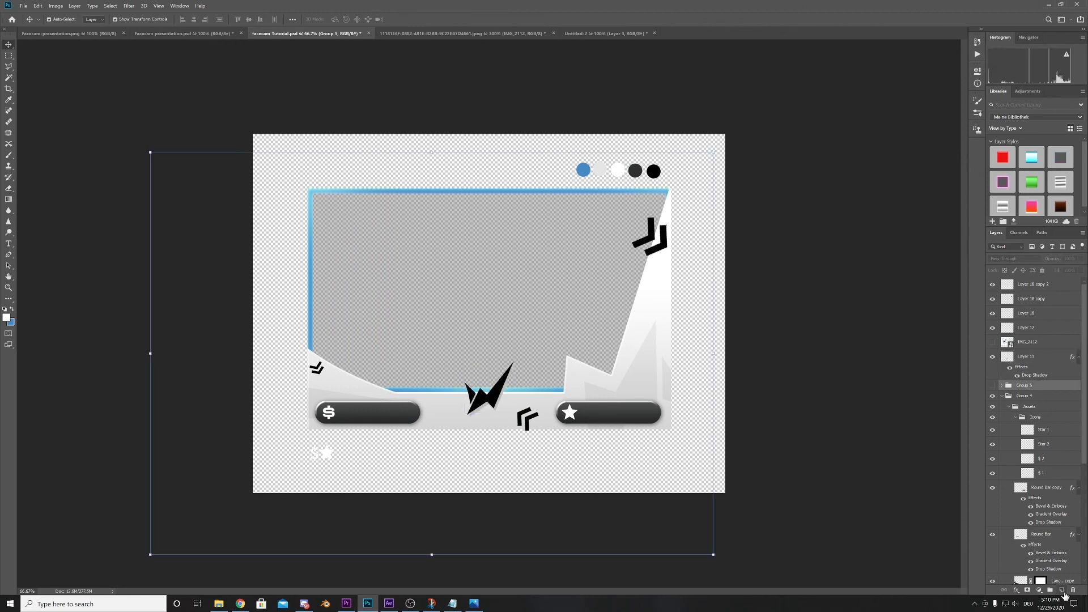
left_click(1061, 590)
- Choose a soft brush with a reduced size and load the gradient accent shape's outline as a selection
key("b")
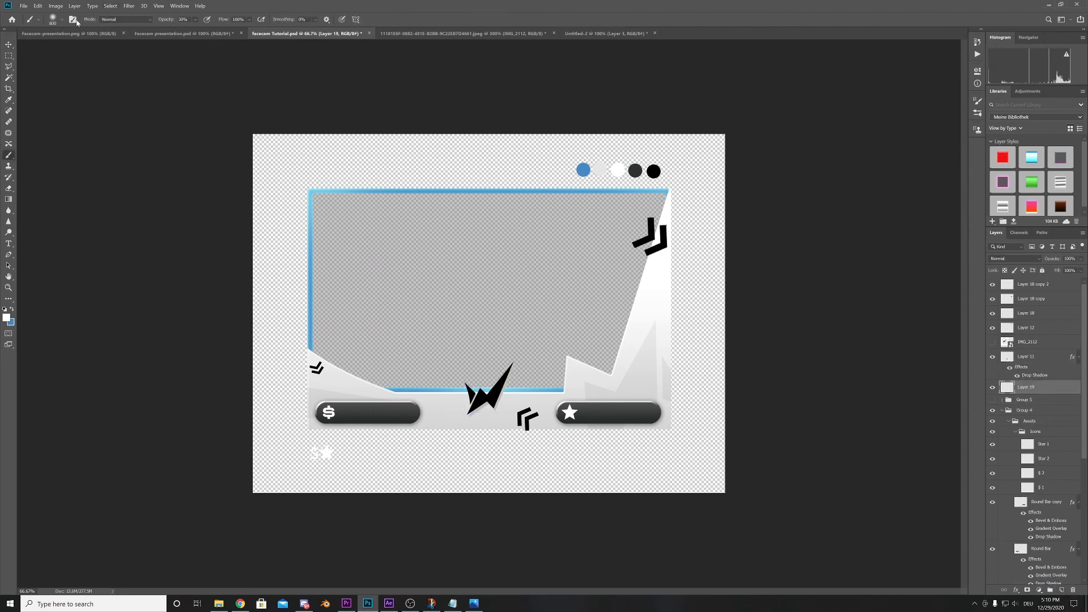
left_click(61, 20)
left_click_drag(99, 48, 96, 52)
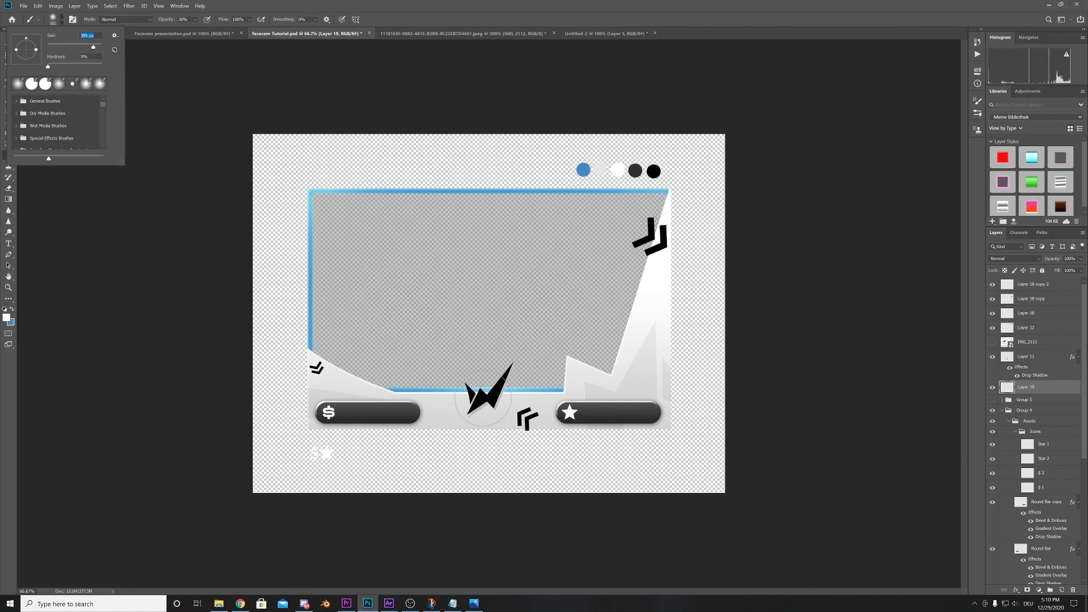
scroll(1019, 515, "down", 3)
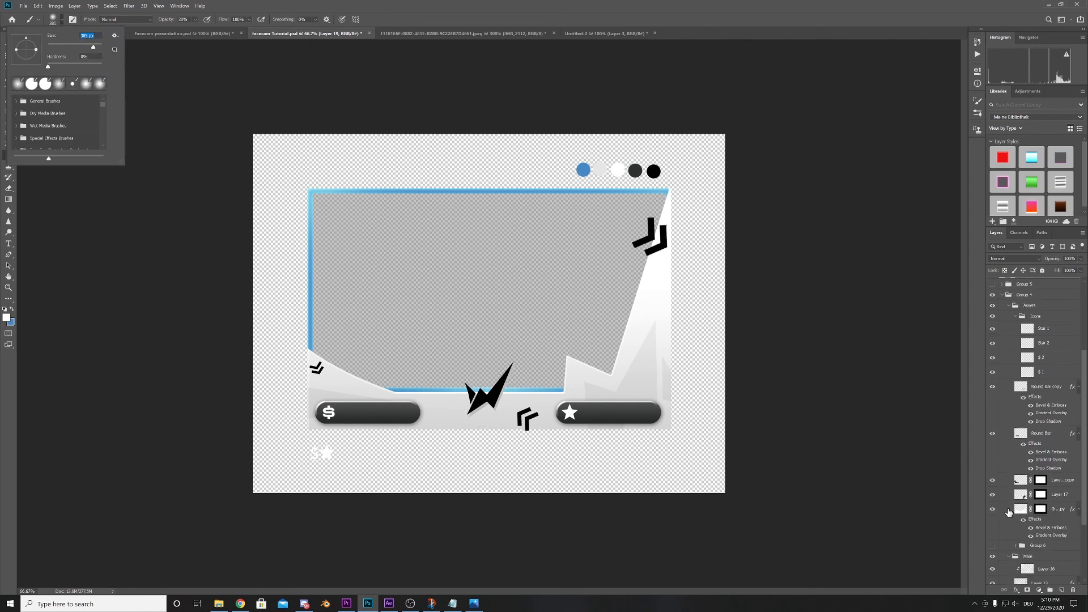
left_click(1020, 481, "ctrl")
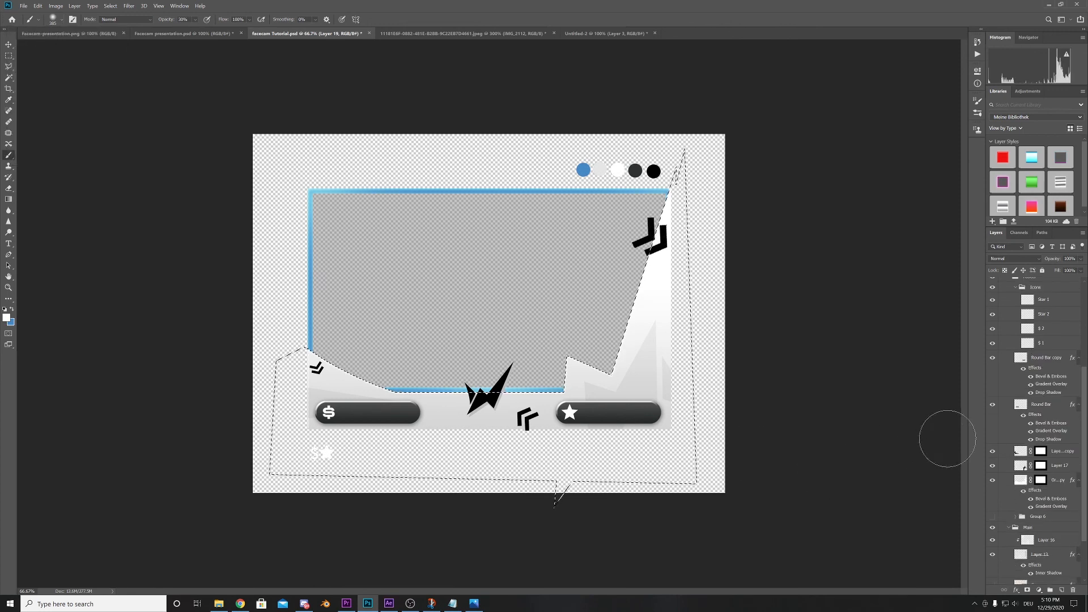
- Mask Layer 19 to the accent shape's outline and paint a soft white glow behind the center logo
scroll(1032, 446, "up", 3)
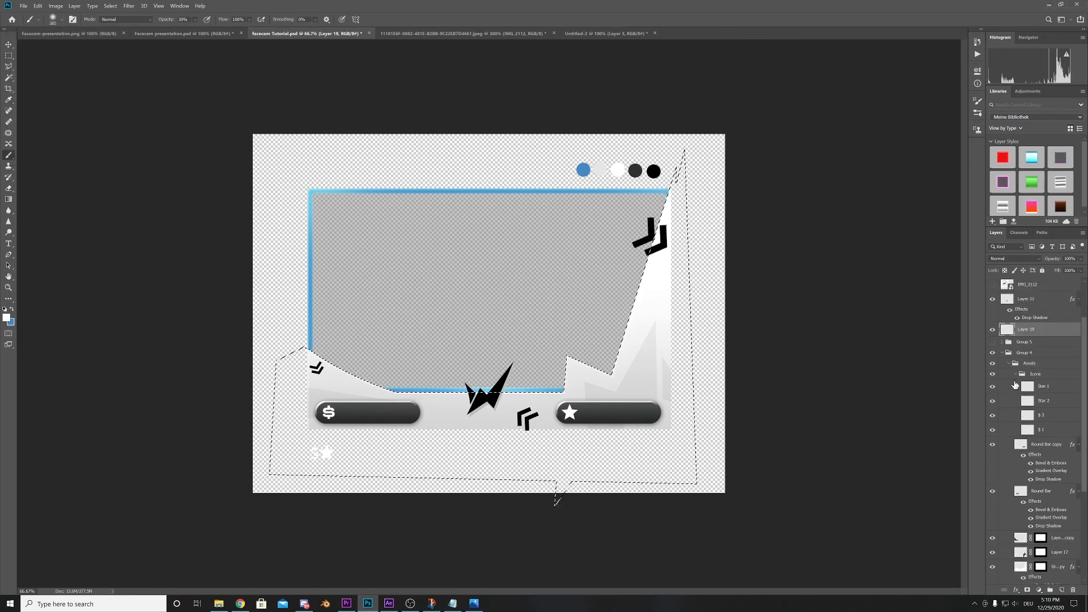
scroll(1002, 355, "up", 1)
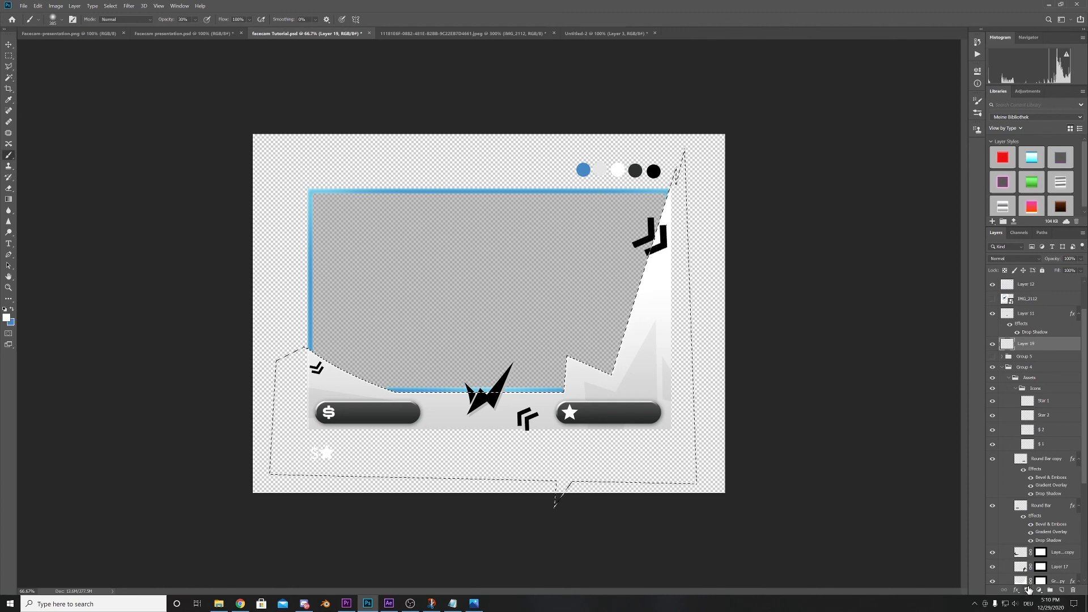
left_click(1027, 590)
left_click(1007, 345)
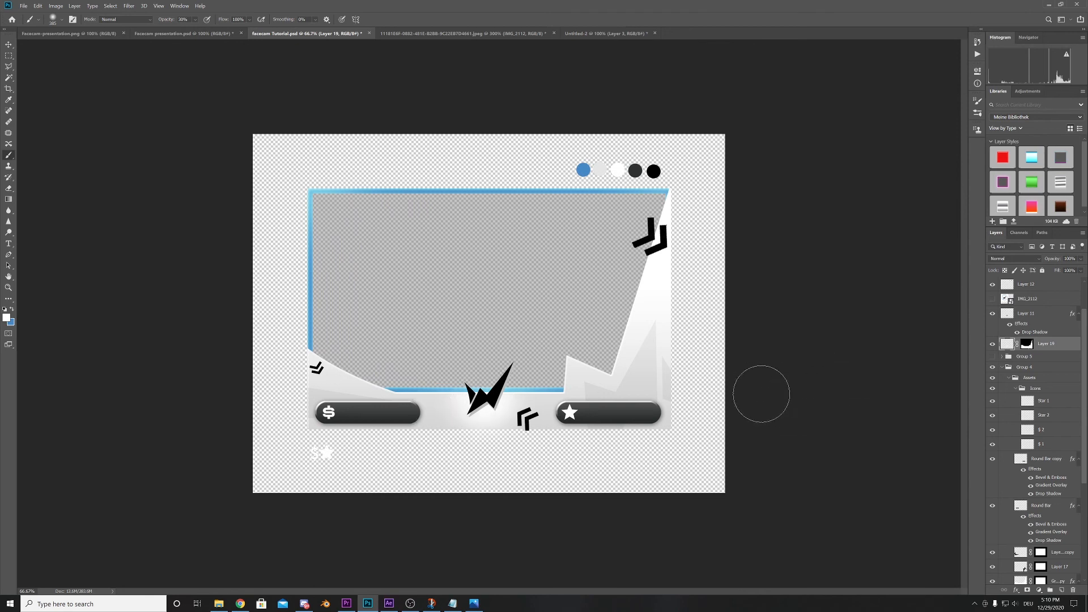
- Lower the opacity of the chevron beside the star bar and the one on the upper-right spike to a faint tint
left_click(9, 44)
left_click(525, 421)
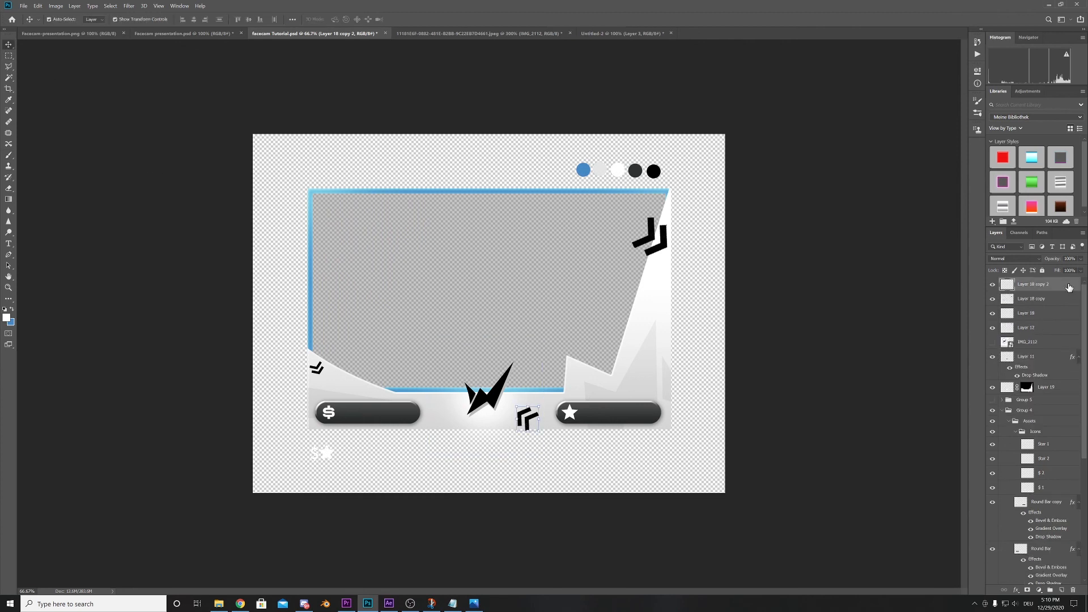
left_click(1080, 259)
left_click_drag(1049, 270, 1048, 270)
left_click(666, 240)
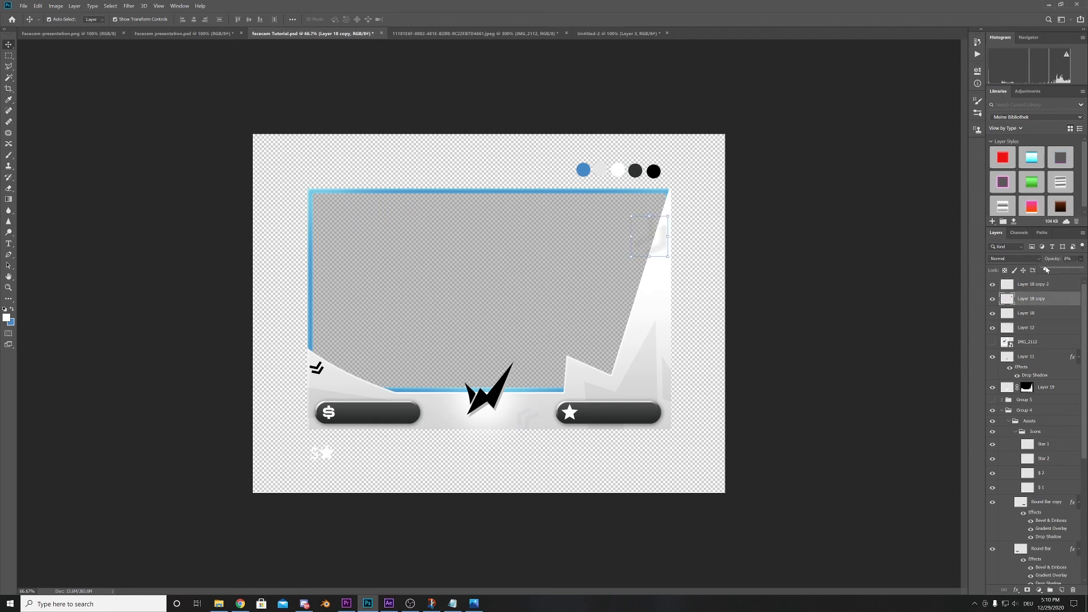
left_click(782, 351)
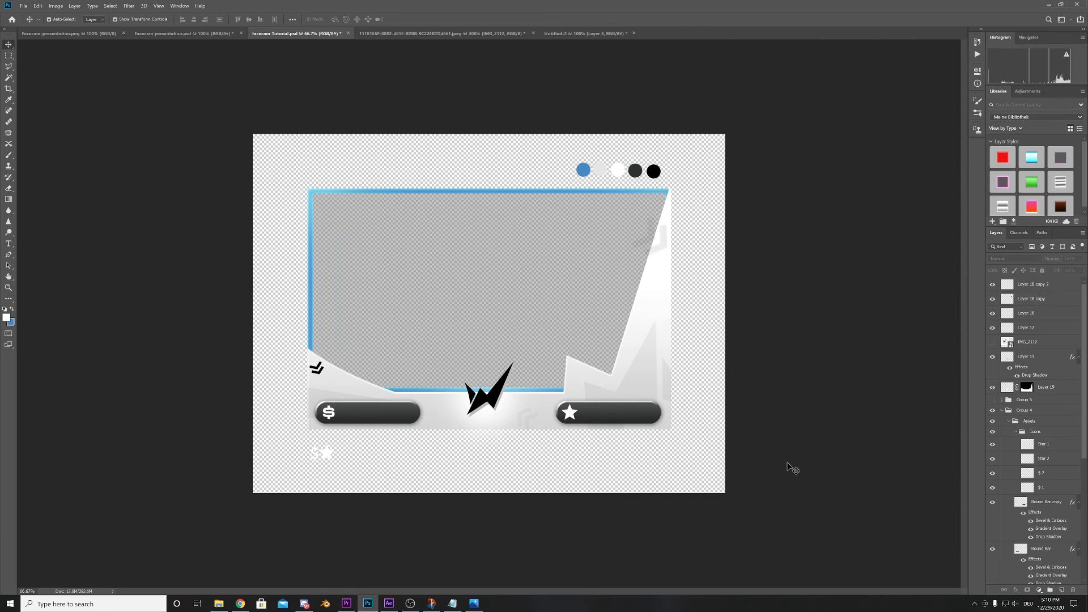
- Copy Layer 19's mask onto Layer 18 copy and Layer 18 to confine both chevrons to the accent shape
scroll(1019, 484, "down", 5)
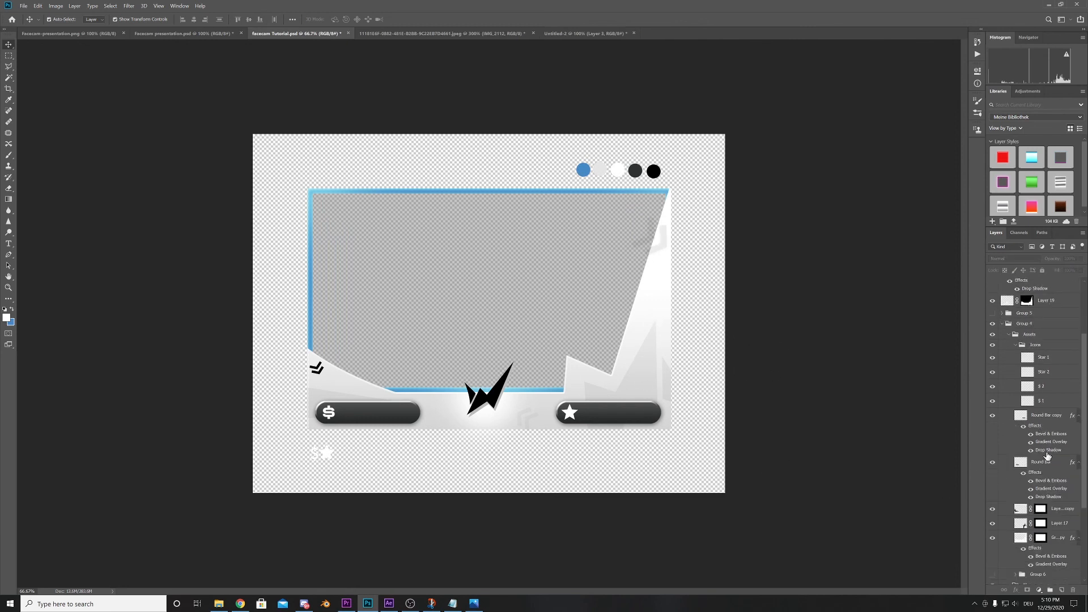
left_click(662, 299)
scroll(1022, 338, "up", 2)
left_click(1034, 346)
scroll(1059, 400, "up", 3)
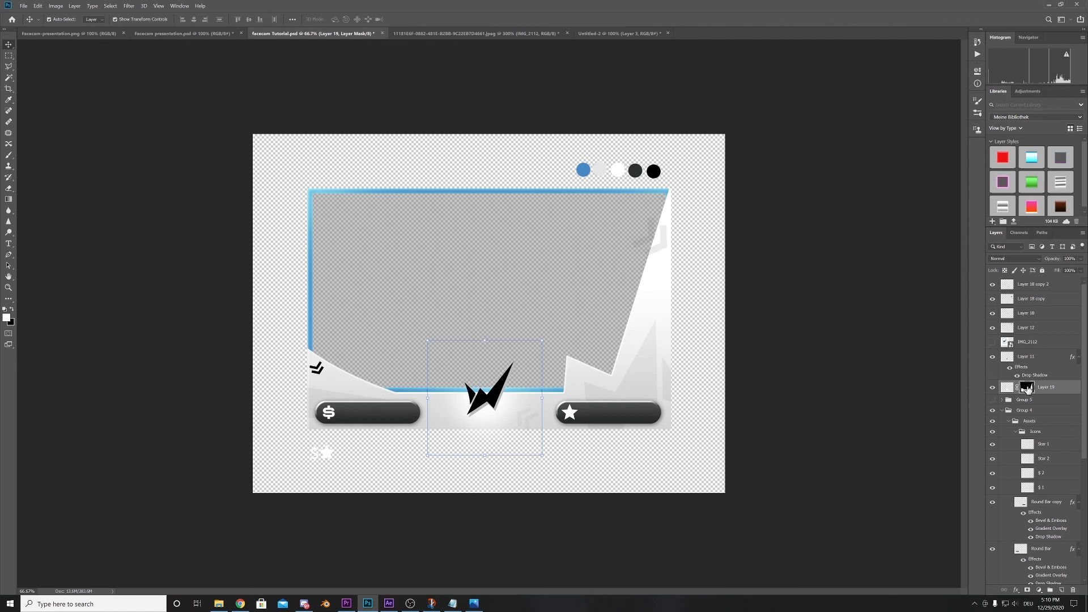
left_click_drag(1027, 389, 1027, 315)
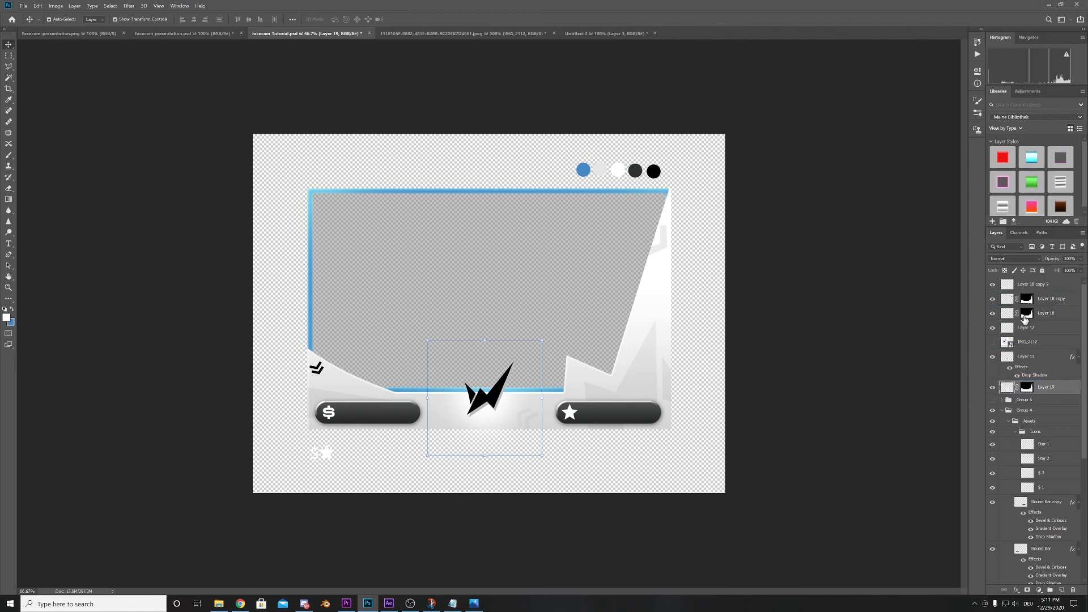
- Copy Layer 18's mask onto Layer 12 and activate the Rectangular Marquee tool
left_click(1027, 315, "alt")
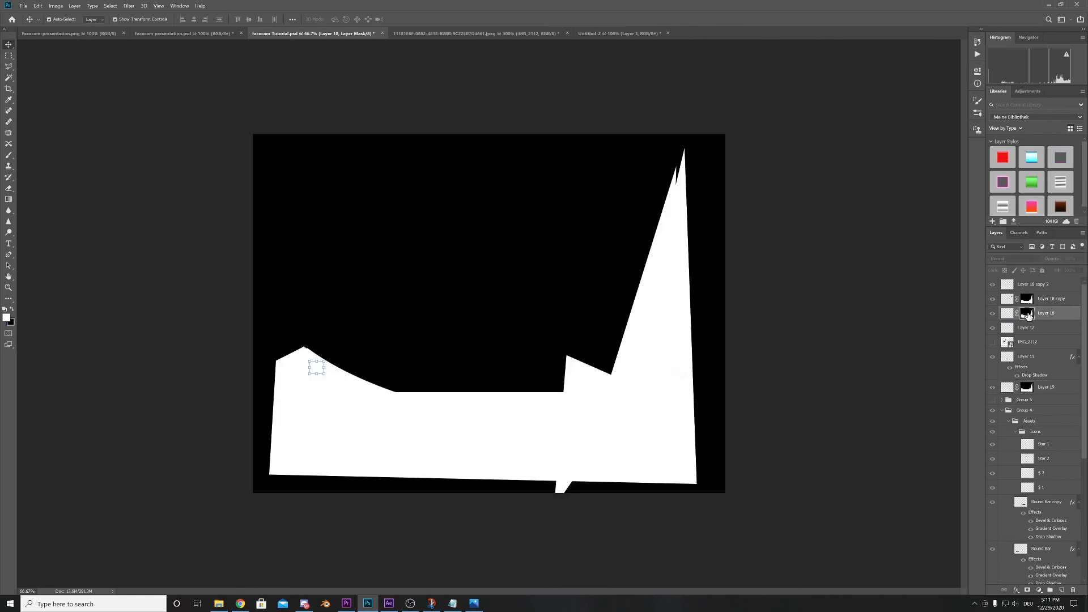
left_click(1010, 315)
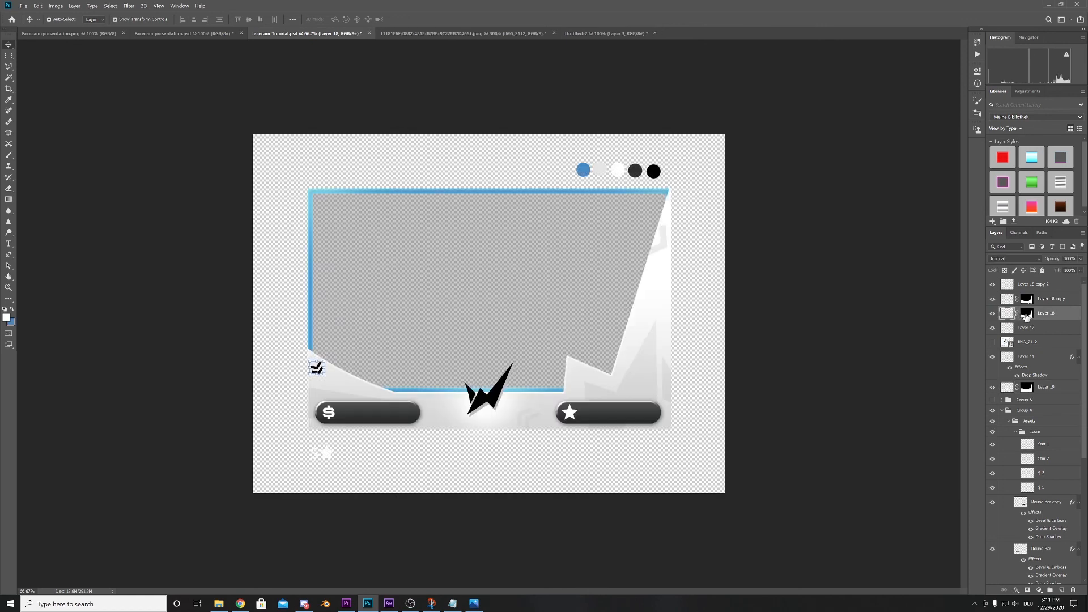
left_click_drag(1028, 315, 1030, 328)
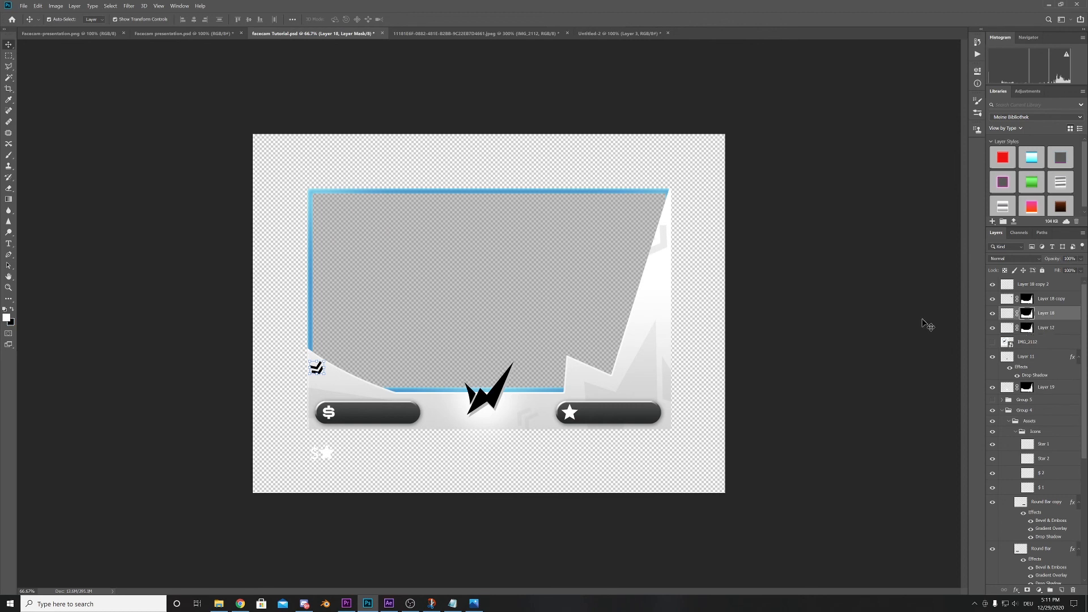
left_click(925, 321)
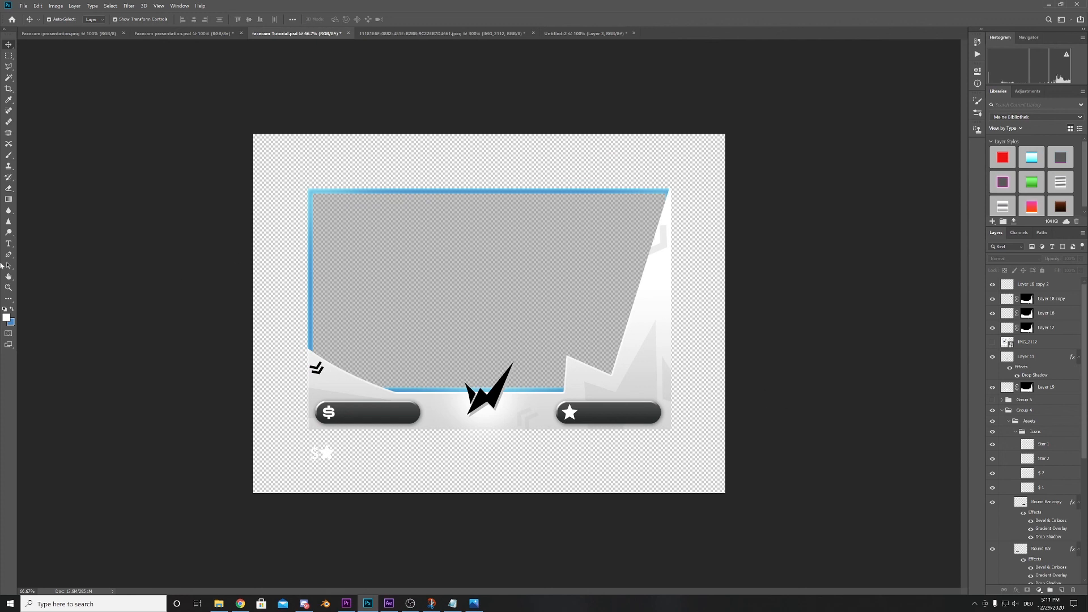
left_click(8, 55)
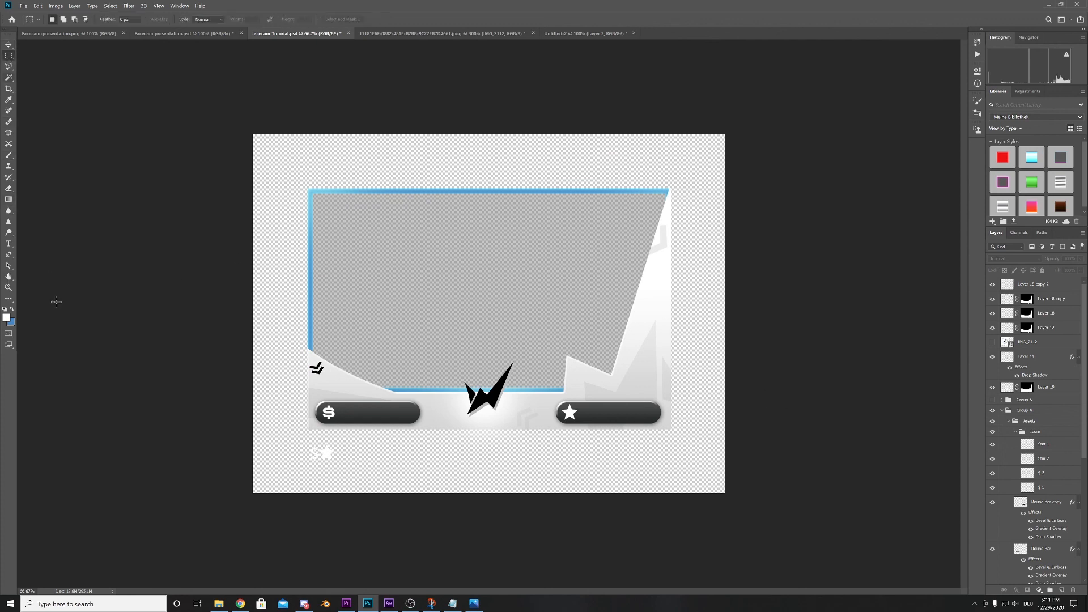
left_click(6, 318)
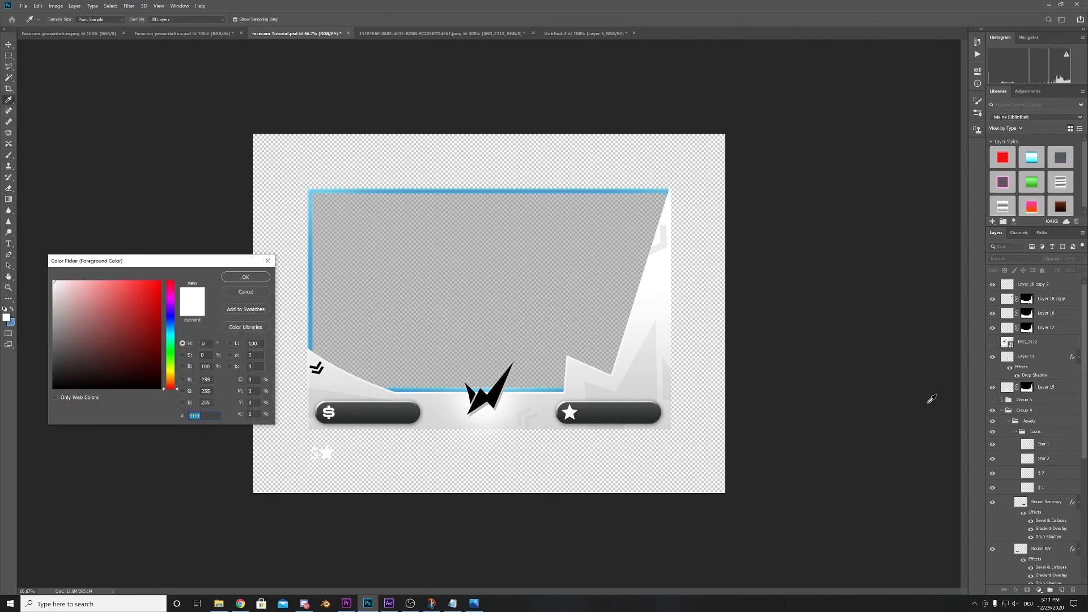
left_click(933, 397)
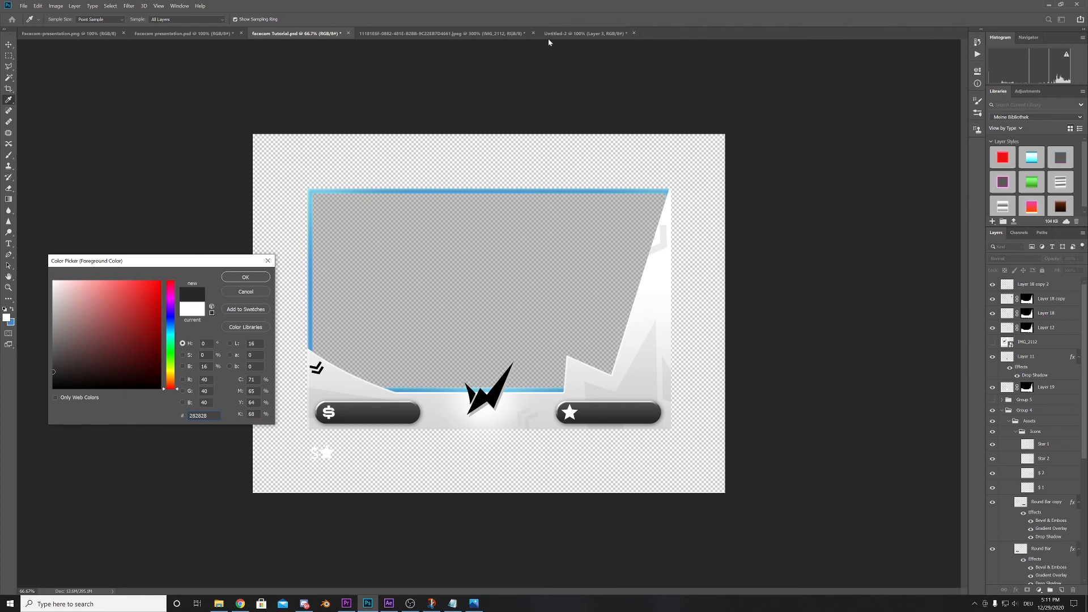
left_click(246, 293)
- Sample the blue 4789c6 from an accent line in Untitled-2 as the foreground color and return to facecam Tutorial.psd
left_click(557, 34)
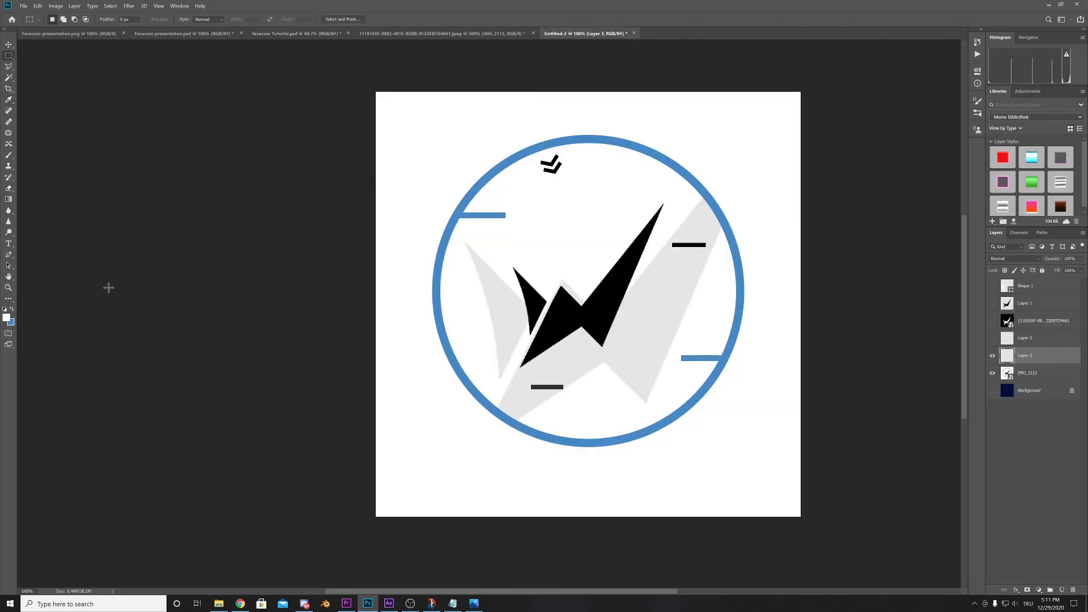
left_click(7, 318)
left_click(496, 215)
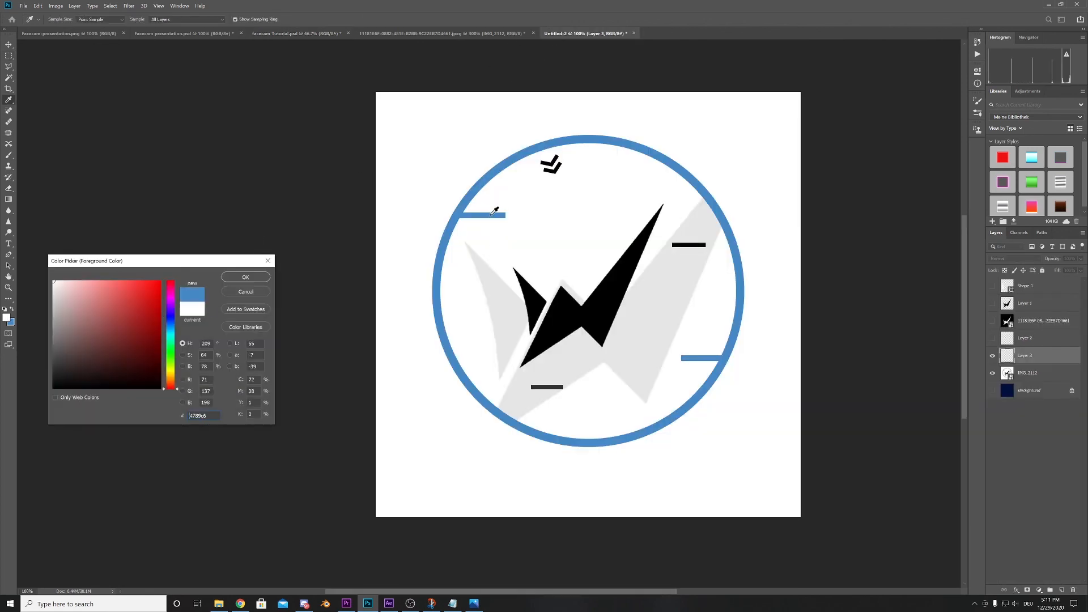
key("Return")
left_click(296, 34)
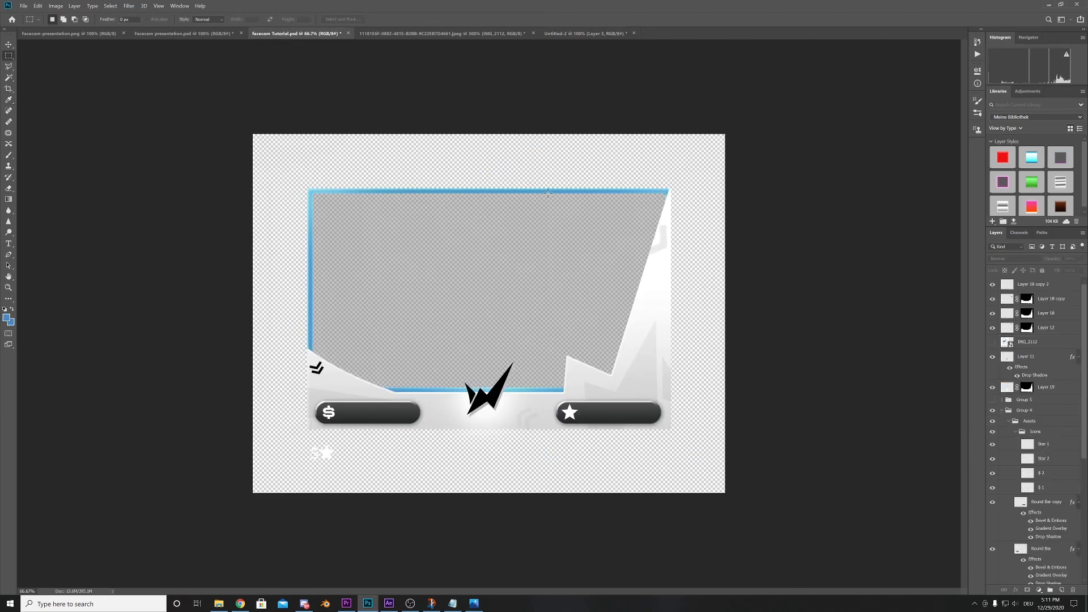
left_click(556, 33)
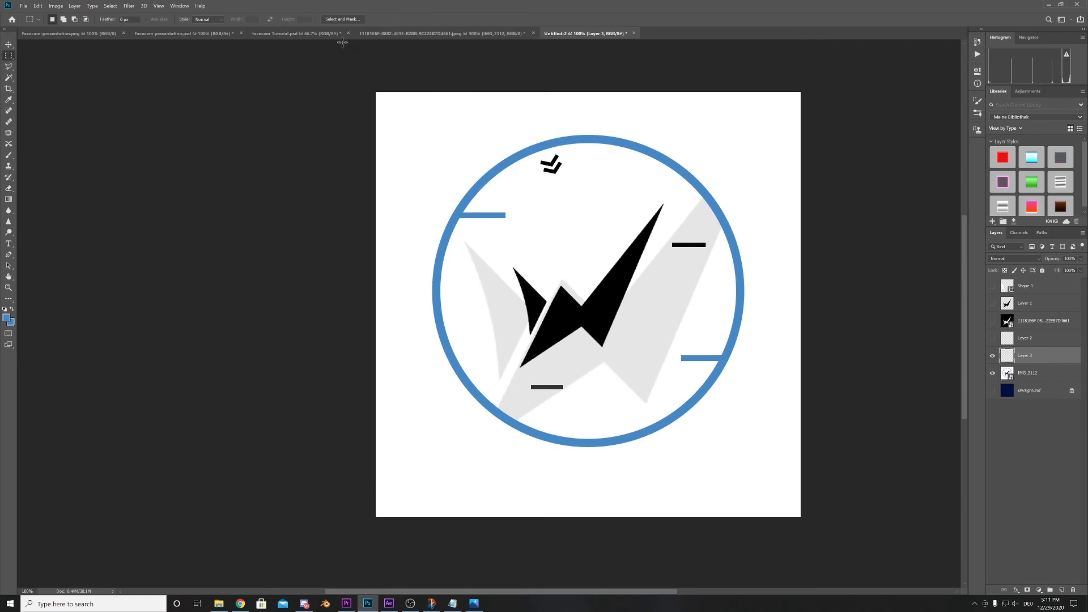
left_click(332, 34)
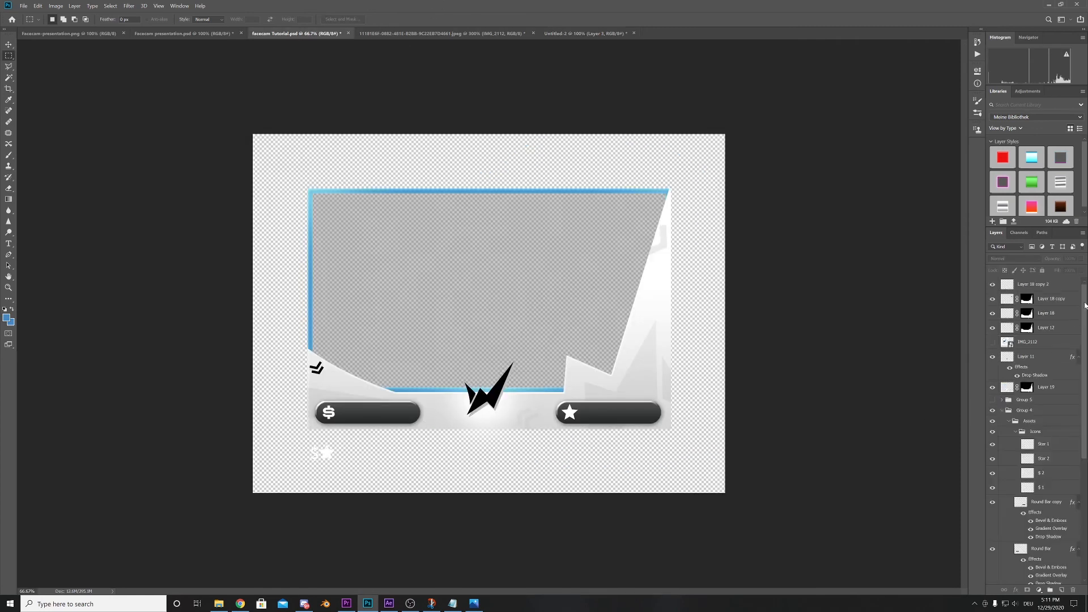
- Add a new top layer and fill two thin blue lines, one beside the dollar bar and one between the logo and star bar
left_click(1059, 286)
left_click(1061, 590)
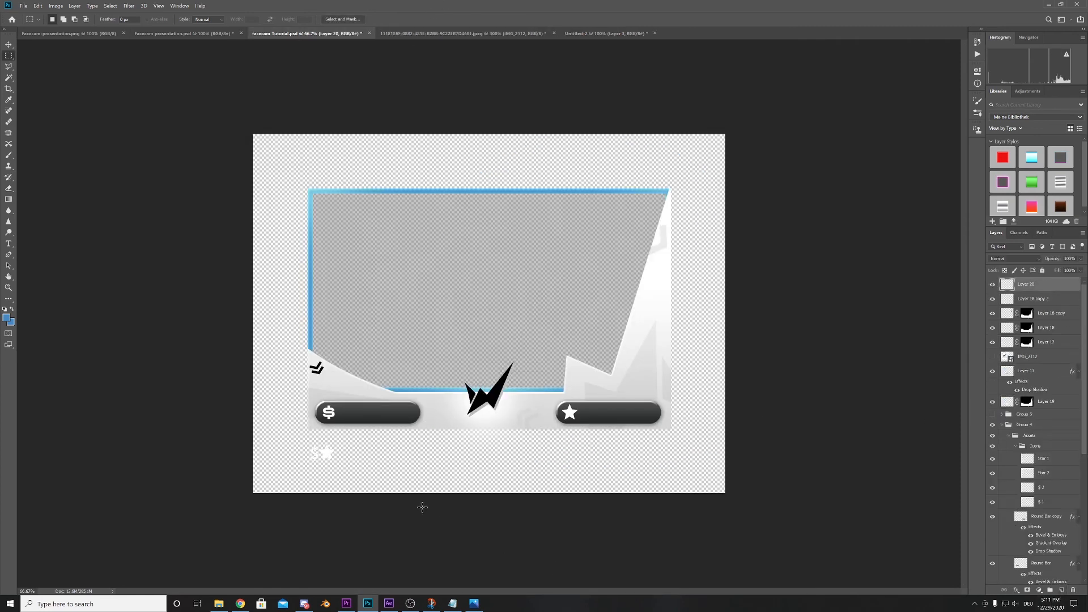
left_click_drag(427, 419, 454, 420)
key("alt+BackSpace")
key("ctrl+d")
left_click_drag(528, 399, 560, 401)
key("alt+BackSpace")
key("ctrl+d")
- Nudge the two blue lines slightly downward with the Move tool
left_click(8, 44)
key("Down")
key("Down")
key("Down")
key("Down")
key("Down")
key("Down")
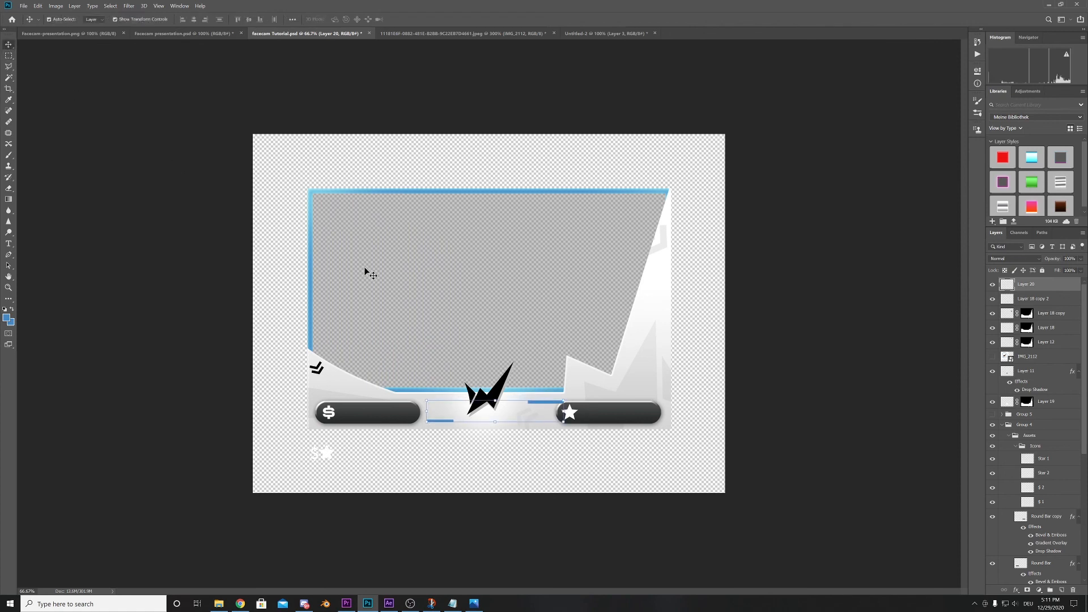
key("Down")
key("Down")
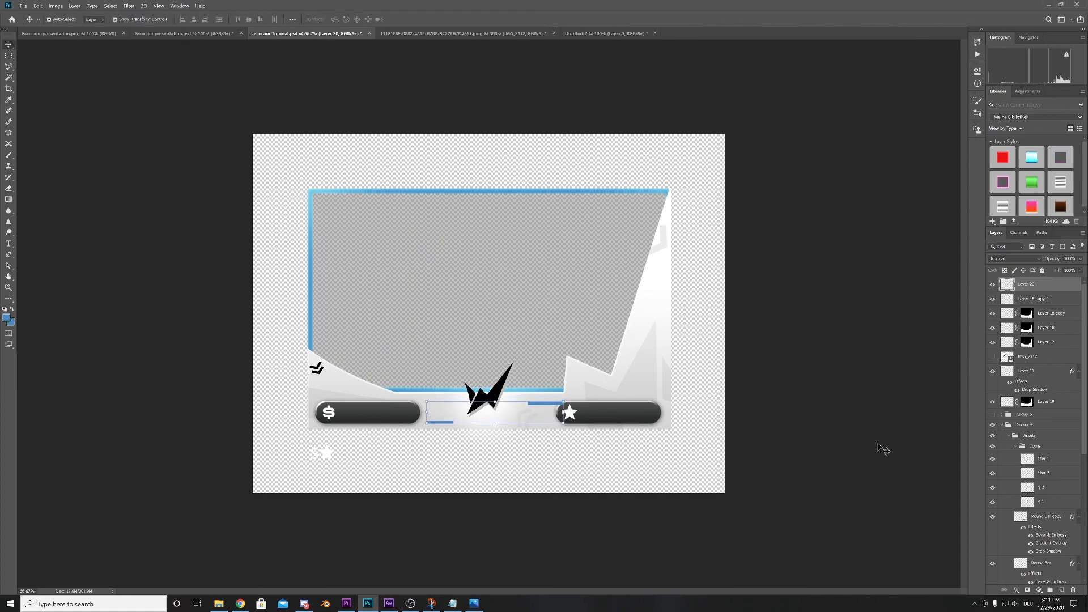
left_click(878, 444)
- Move the blue line layer down the stack to between Round Bar copy and Round Bar
left_click(542, 404)
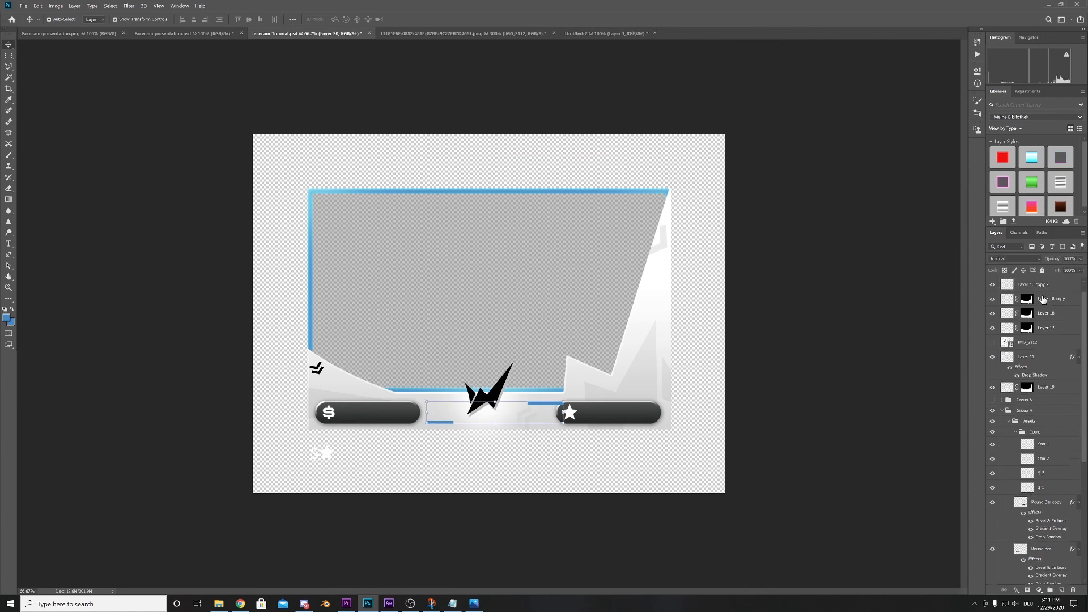
left_click_drag(1037, 288, 1059, 551)
left_click(872, 461)
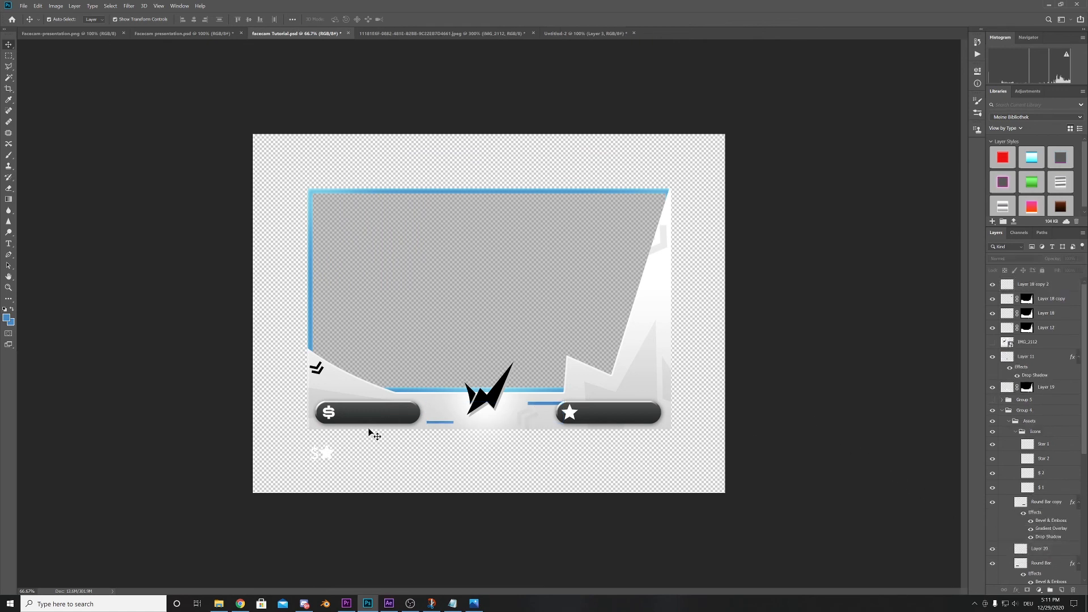
- Hide the leftover Star 1 and $ 2 icons below the overlay and the gray Layer 10 fill inside the frame
left_click(327, 452)
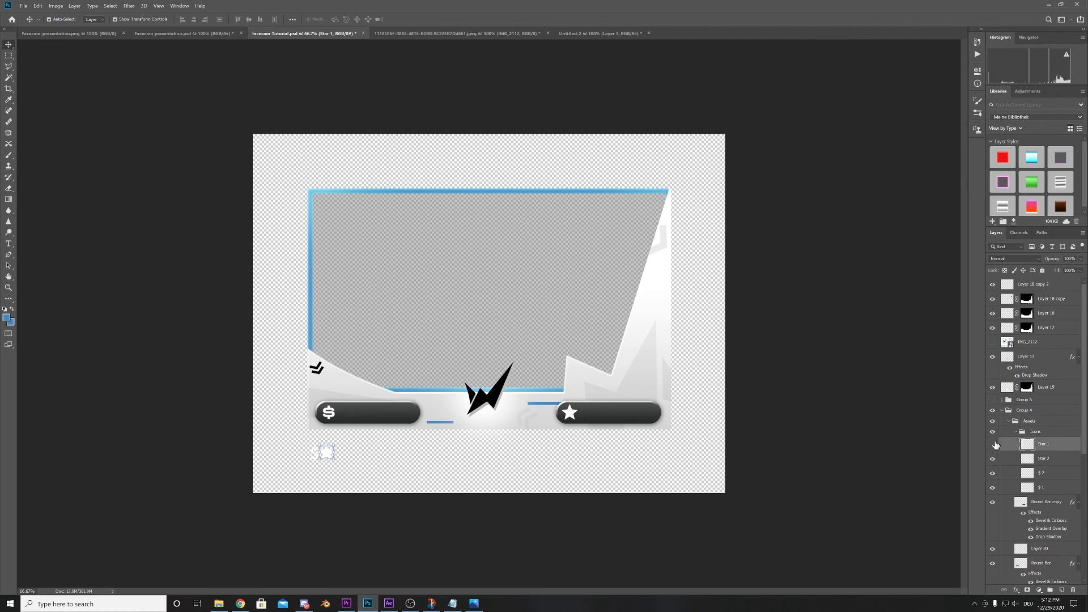
left_click(994, 444)
left_click(319, 454)
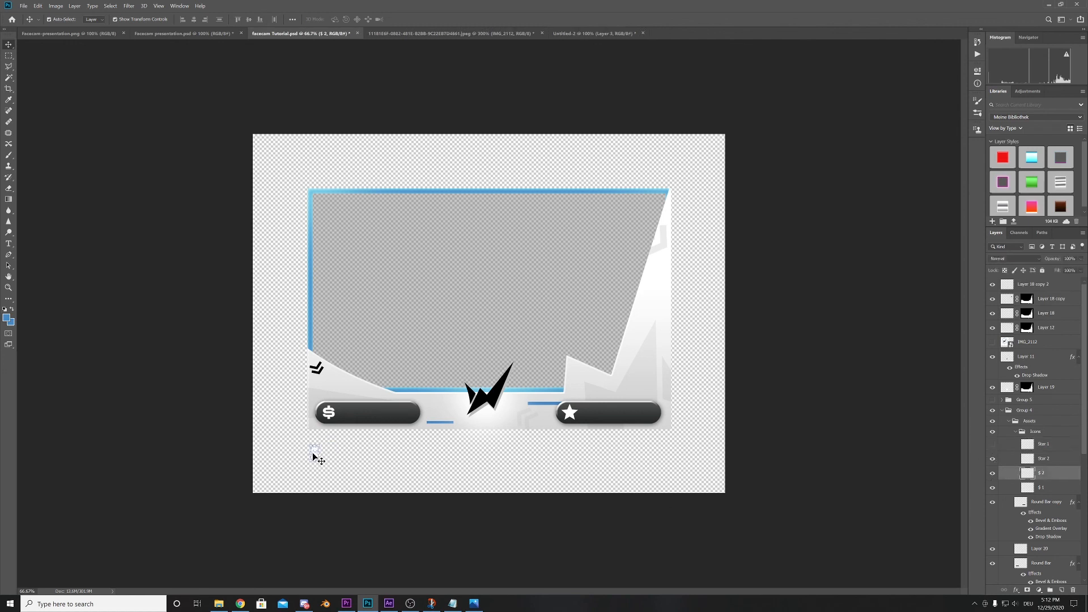
left_click(993, 472)
left_click(448, 255)
left_click(992, 563)
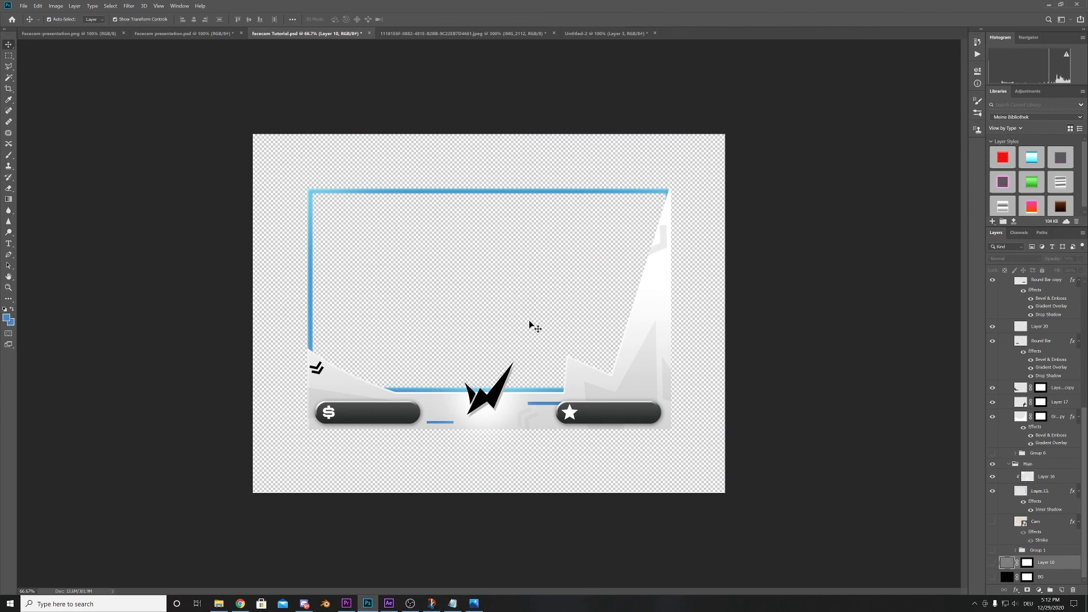
- Start saving a copy of the overlay in the PSD PNG folder with PNG as the file format
left_click(23, 6)
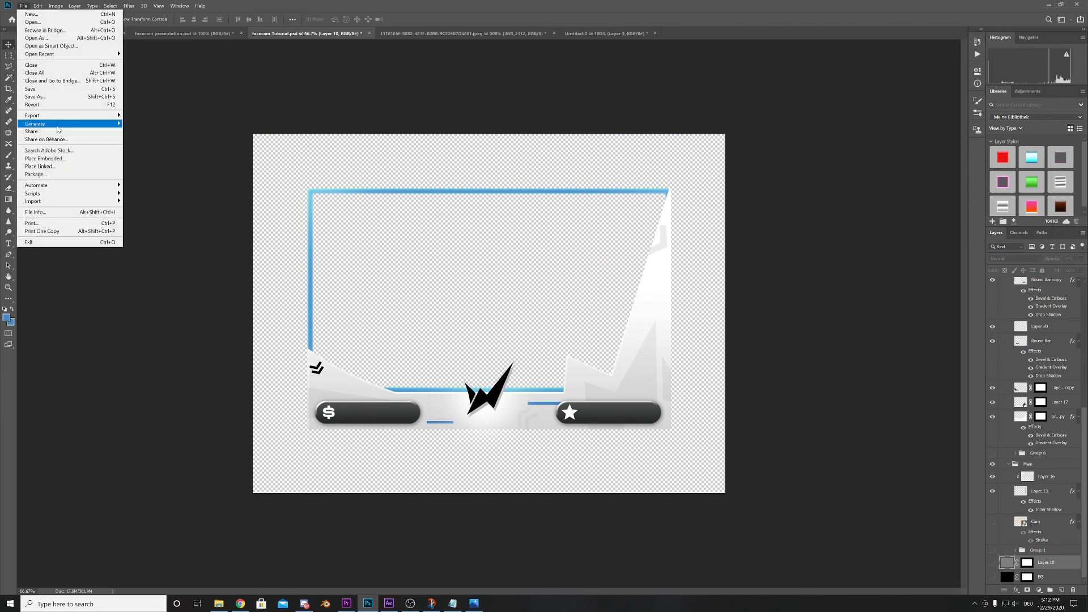
left_click(48, 97)
scroll(34, 138, "up", 3)
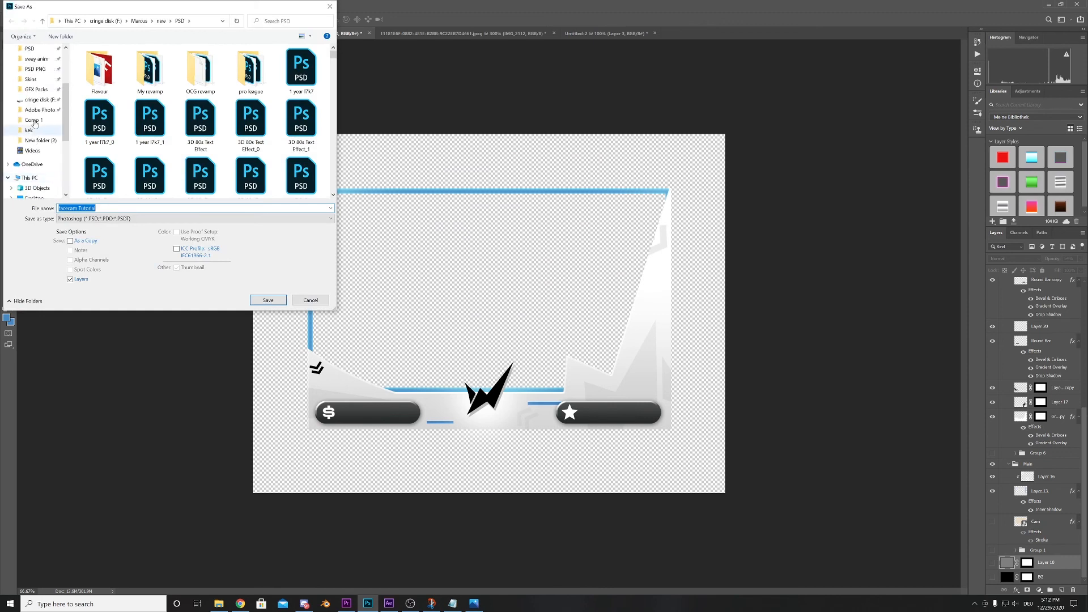
left_click(35, 68)
left_click(116, 219)
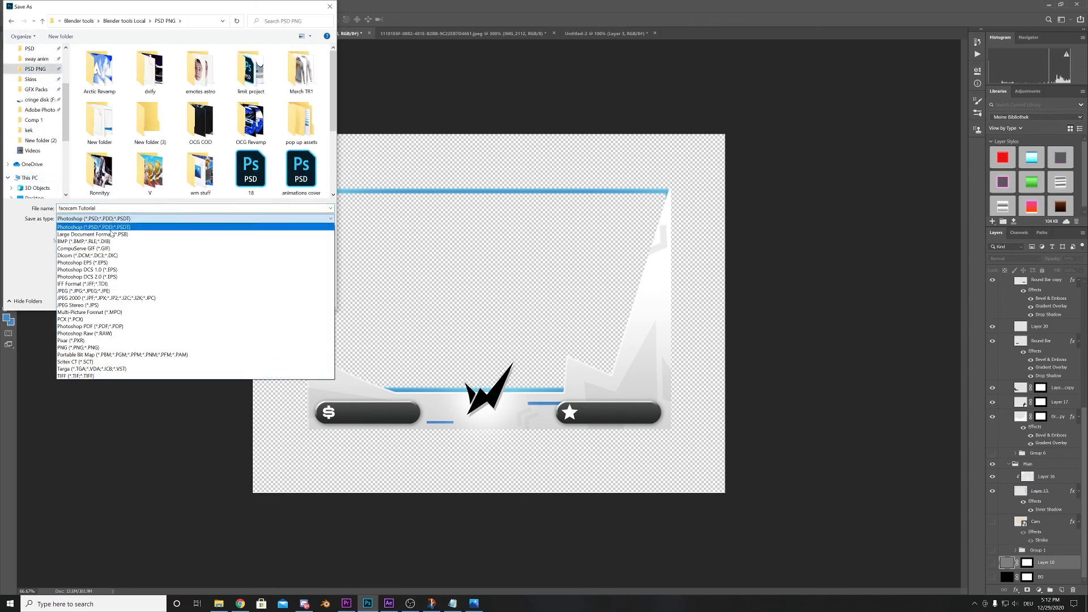
left_click(75, 348)
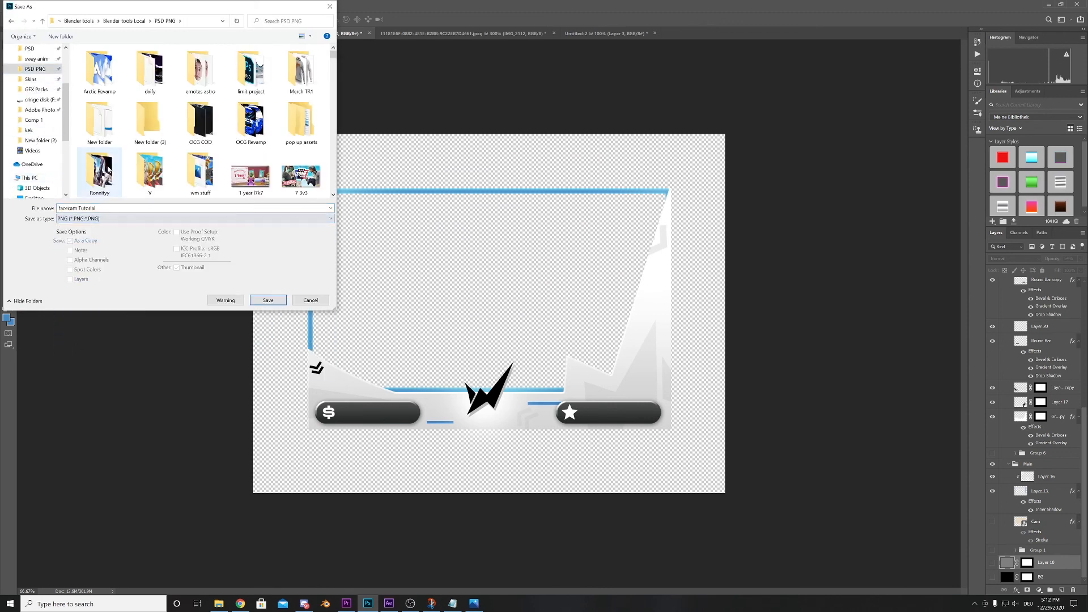
- Replace "Tutorial" in the PNG's file name with "2" and save the file
left_click(92, 209)
double_click(92, 208)
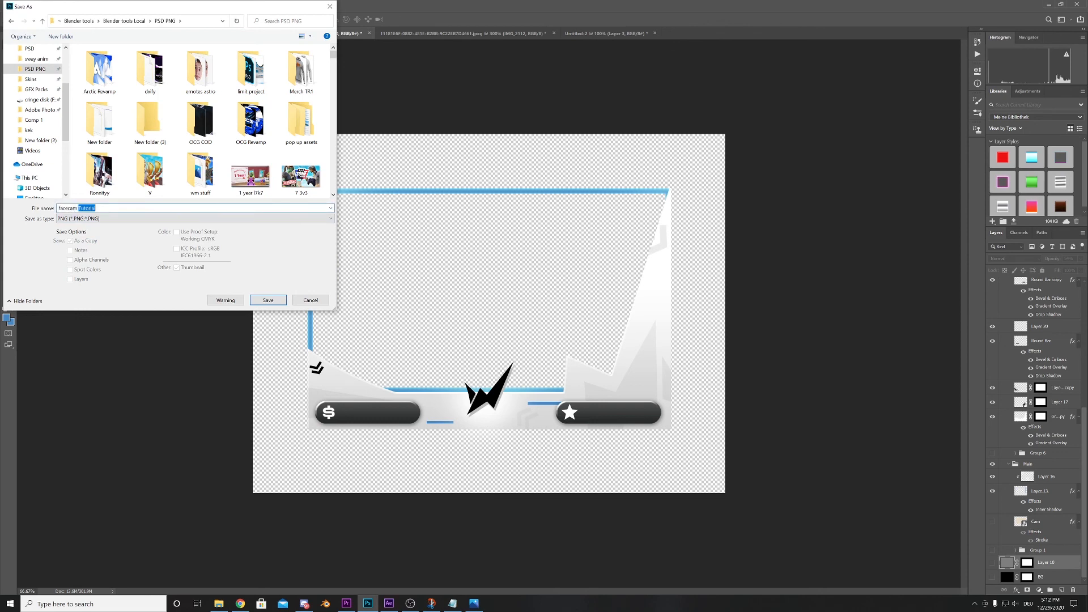
type("2")
left_click(259, 305)
left_click(268, 301)
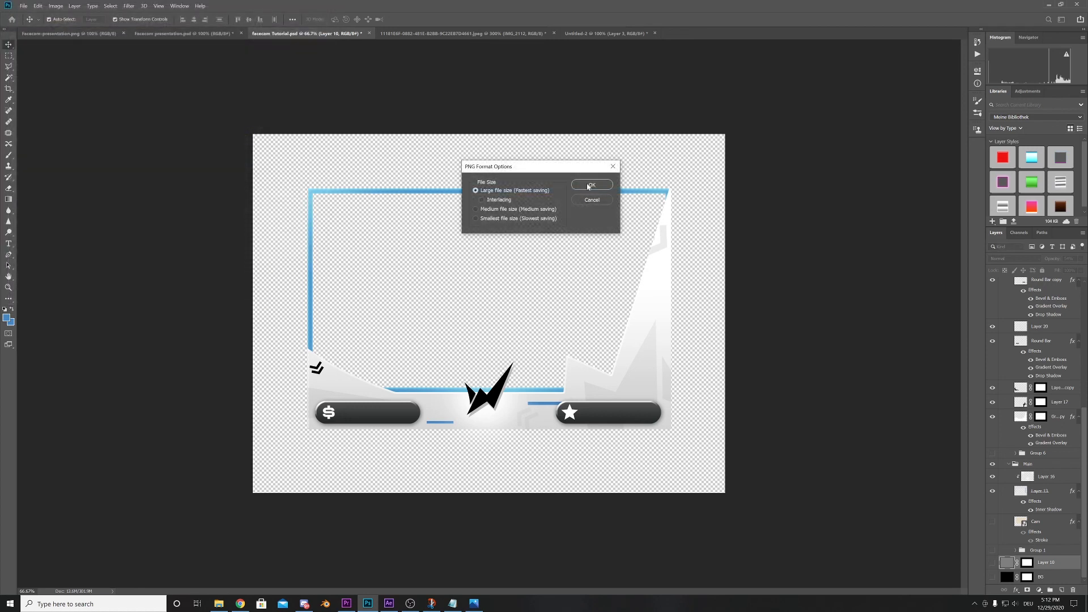